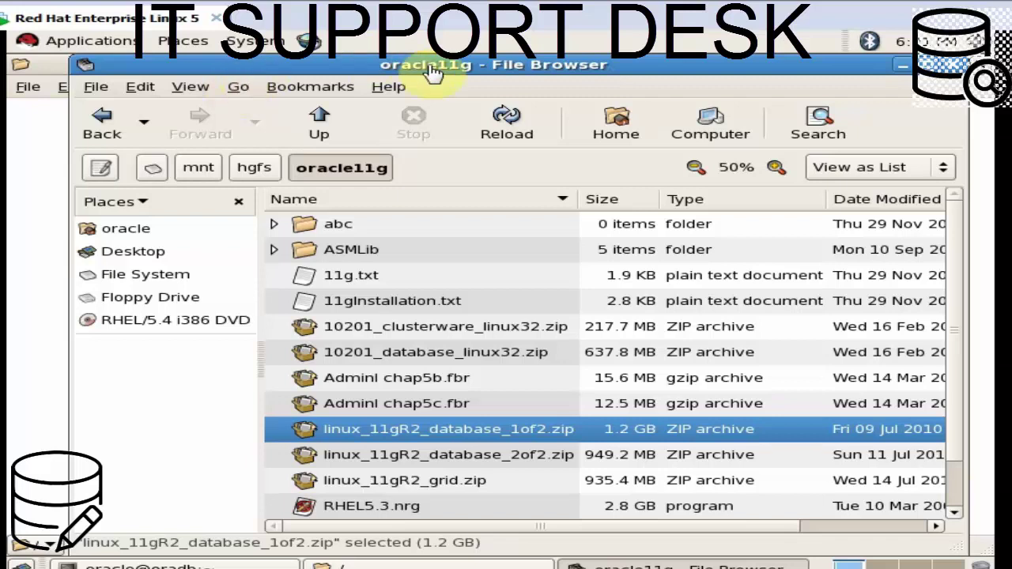
Minimize both file browsers and run df -h to check free disk space
text(/)
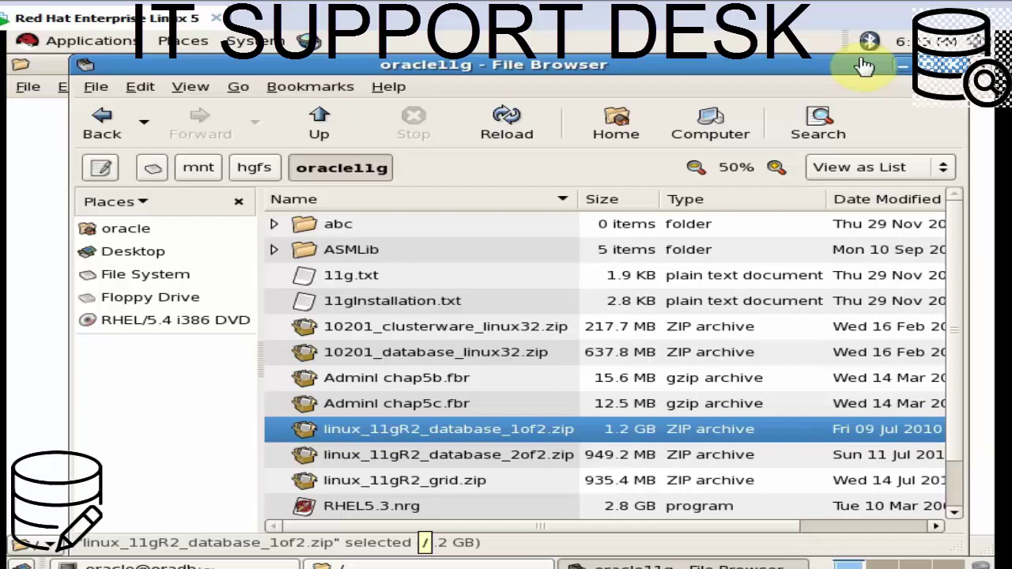
click(901, 66)
click(901, 63)
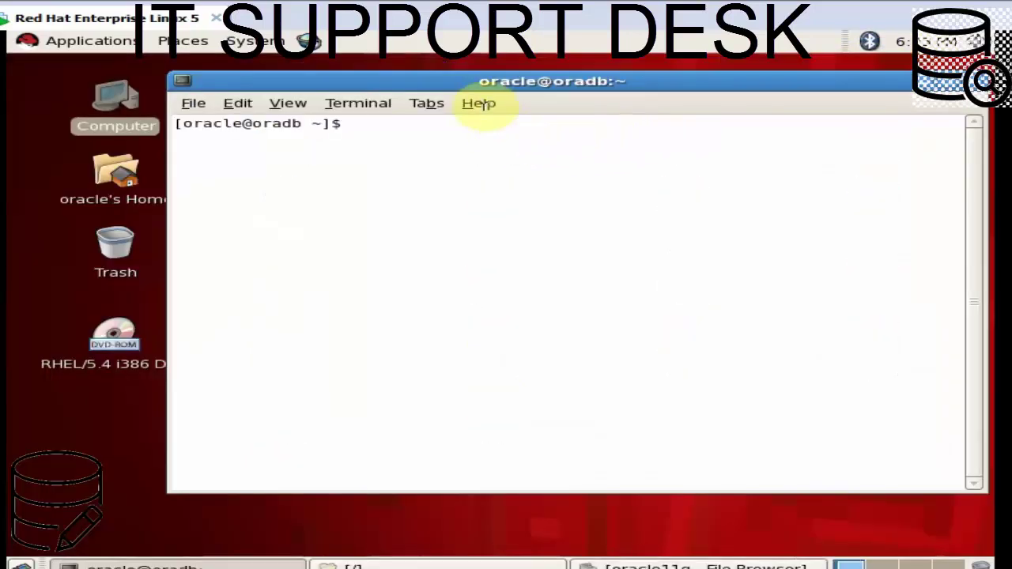
drag(470, 82, 420, 85)
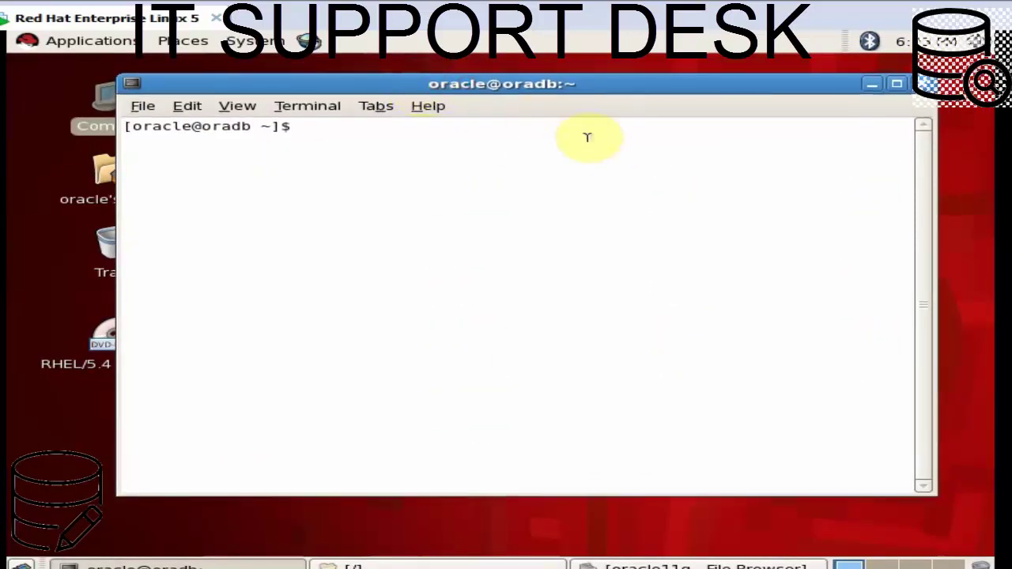
text(df -h)
key(Return)
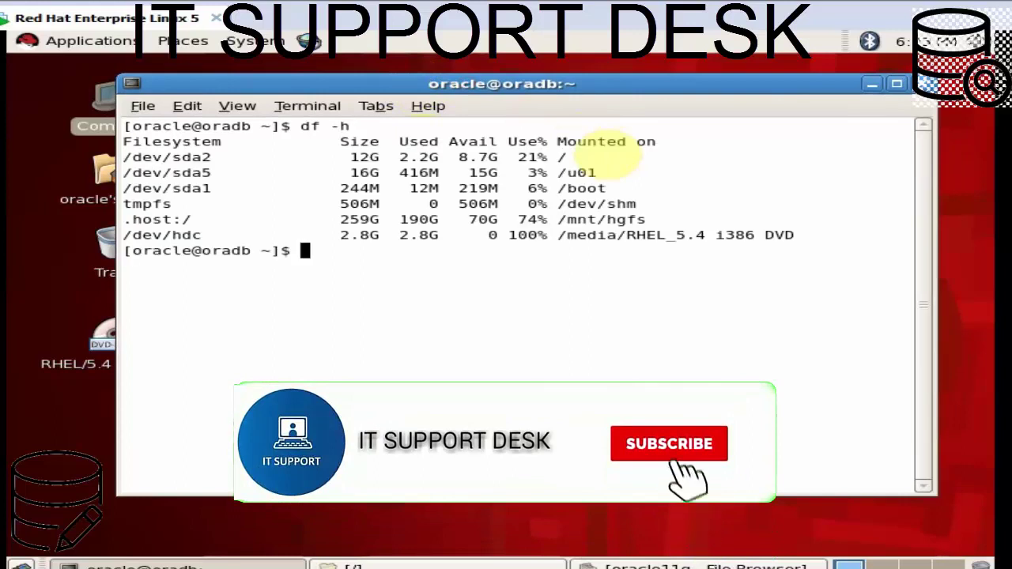
Clear the partly typed cp command and enlarge the terminal text with View > Zoom In
text(cp /)
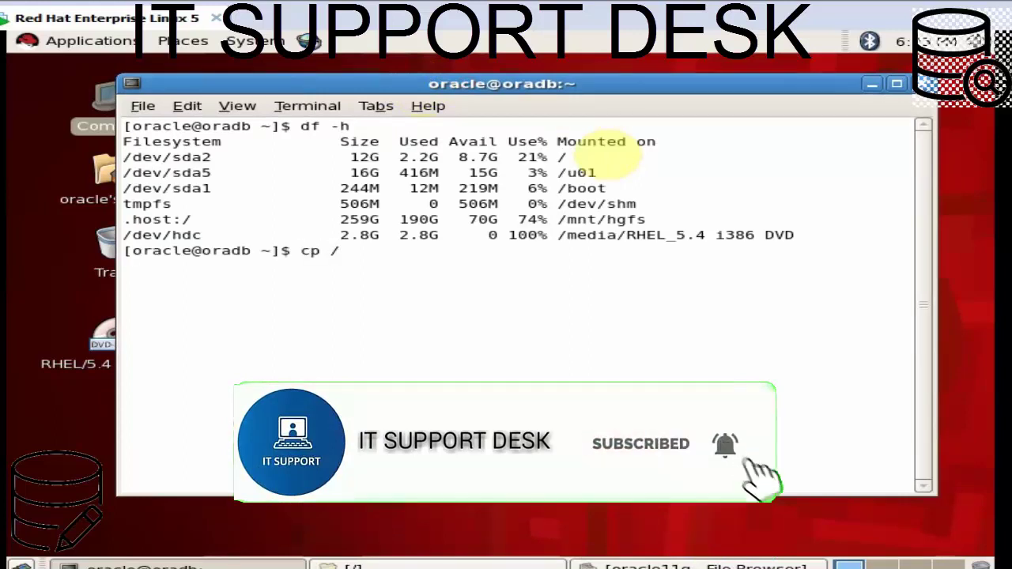
key(BackSpace)
key(BackSpace)
key(BackSpace)
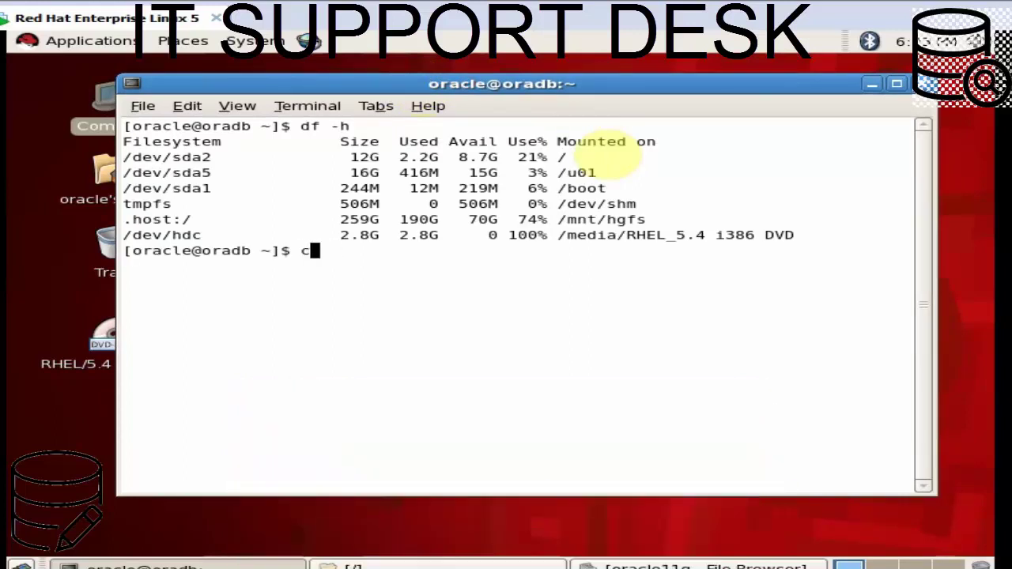
key(BackSpace)
click(237, 106)
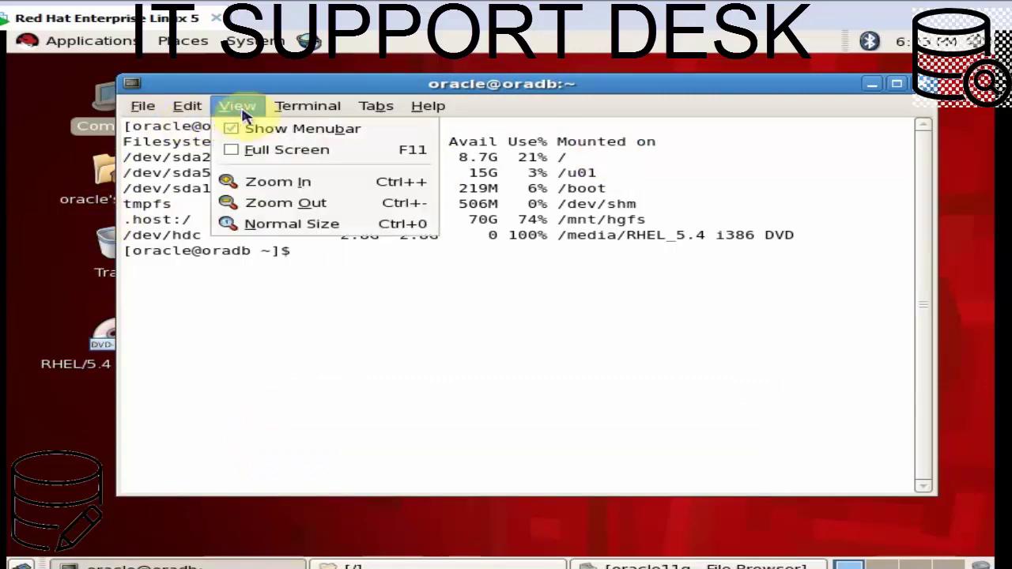
click(283, 184)
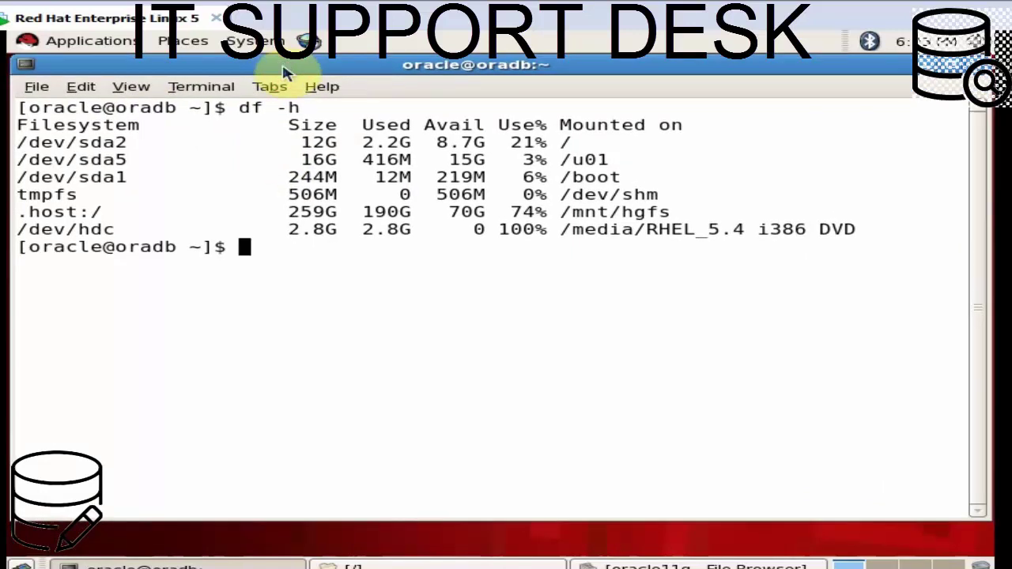
List the contents of /mnt/hgfs/oracle11g/ with ll
text(cp /.)
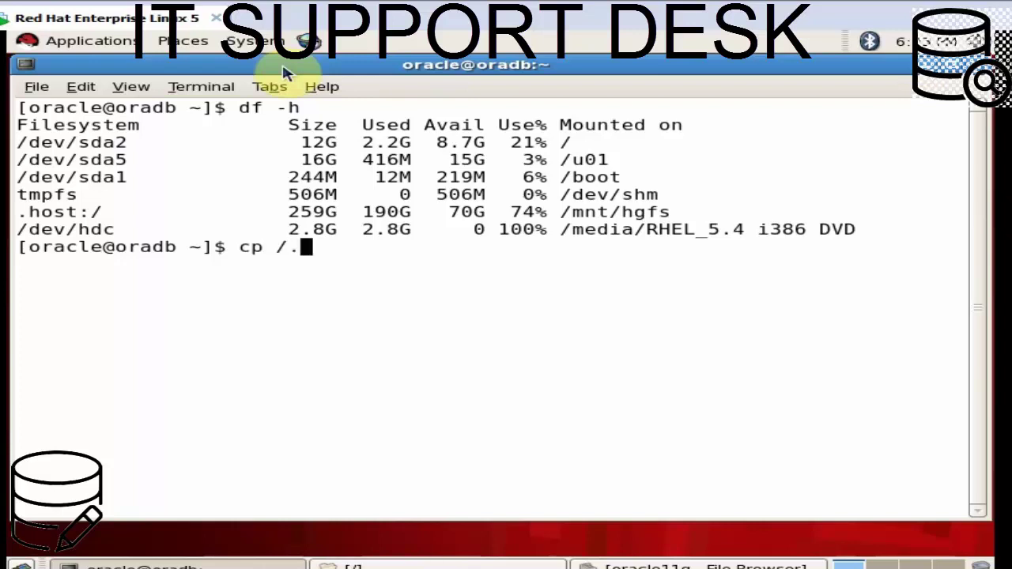
key(BackSpace)
text(mn)
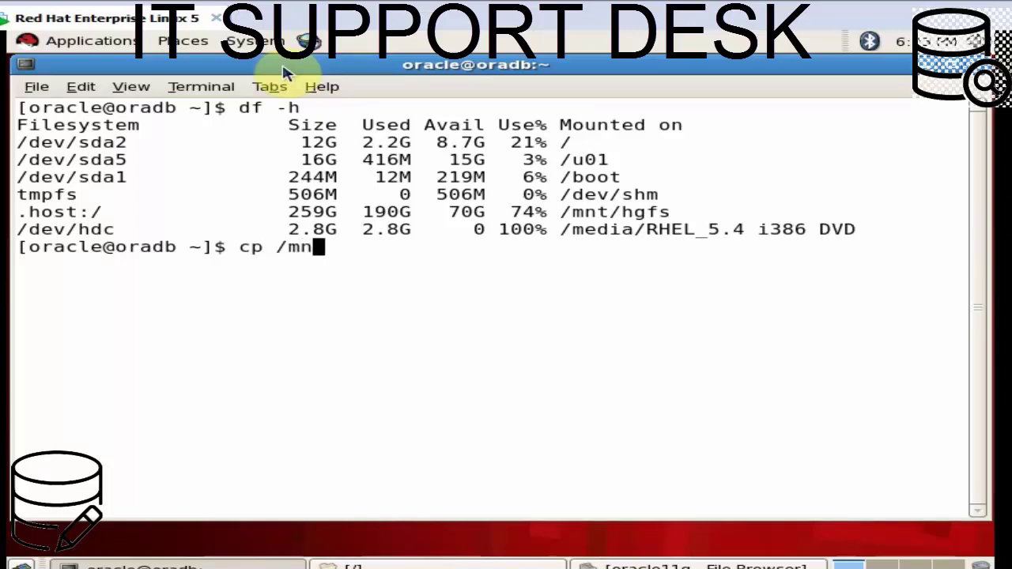
text(t/h)
key(Tab)
text(o)
key(Tab)
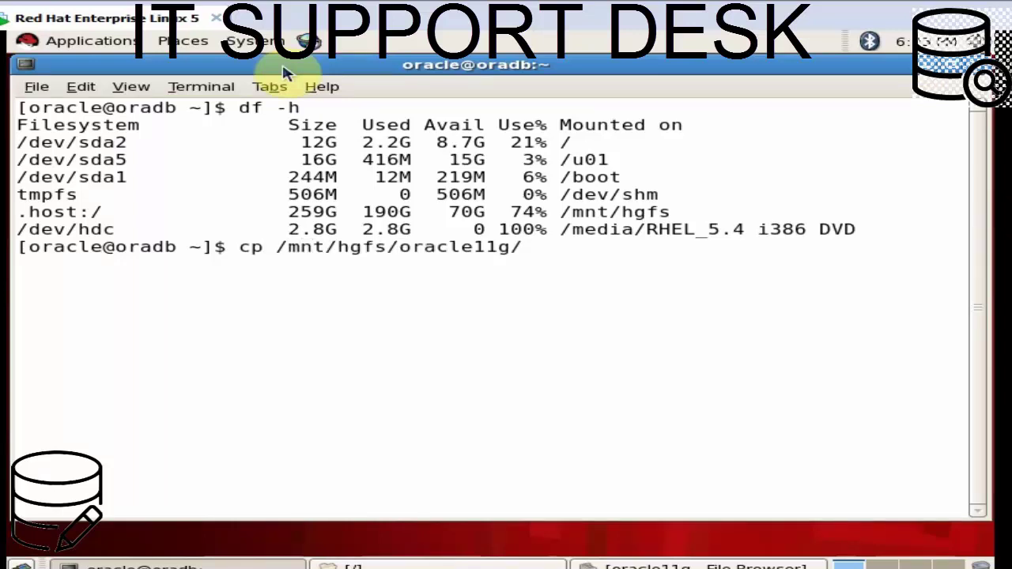
text(11g)
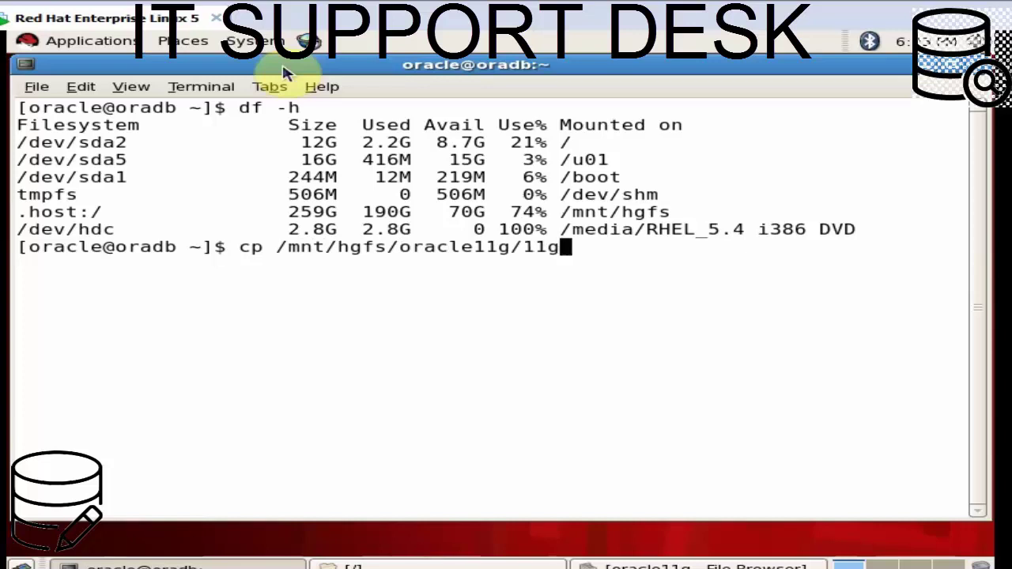
key(BackSpace)
key(BackSpace)
key(BackSpace)
key(Home)
key(Delete)
key(Delete)
text(ll)
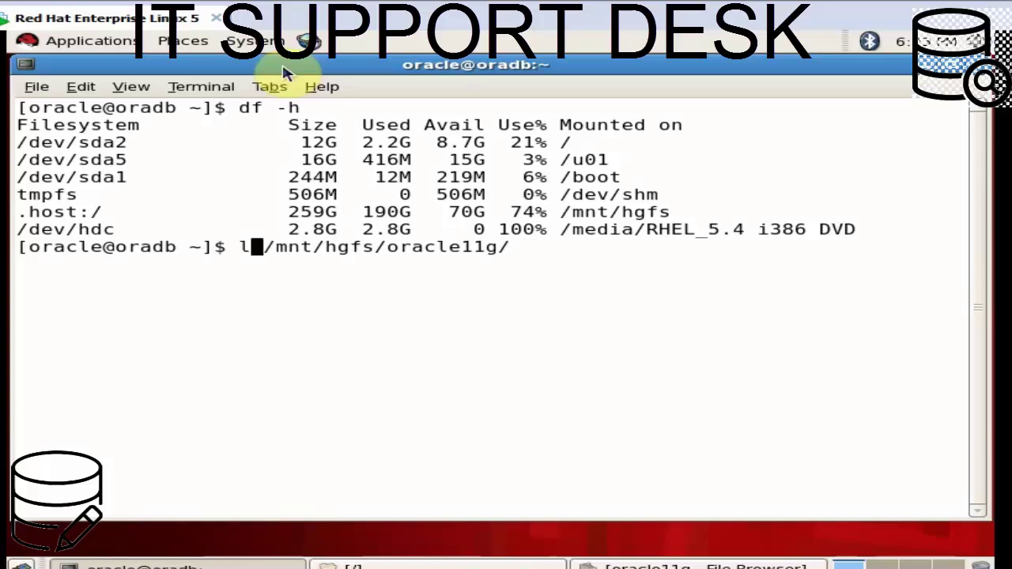
key(Return)
Recall the oracle11g listing command and replace ll with cp
text(cp)
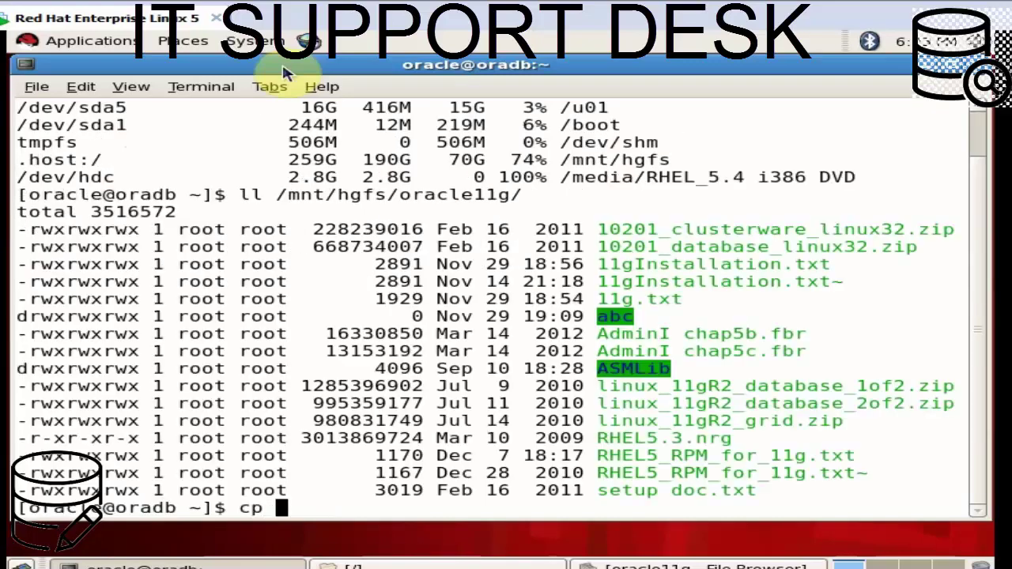
key(Up)
key(Up)
key(Down)
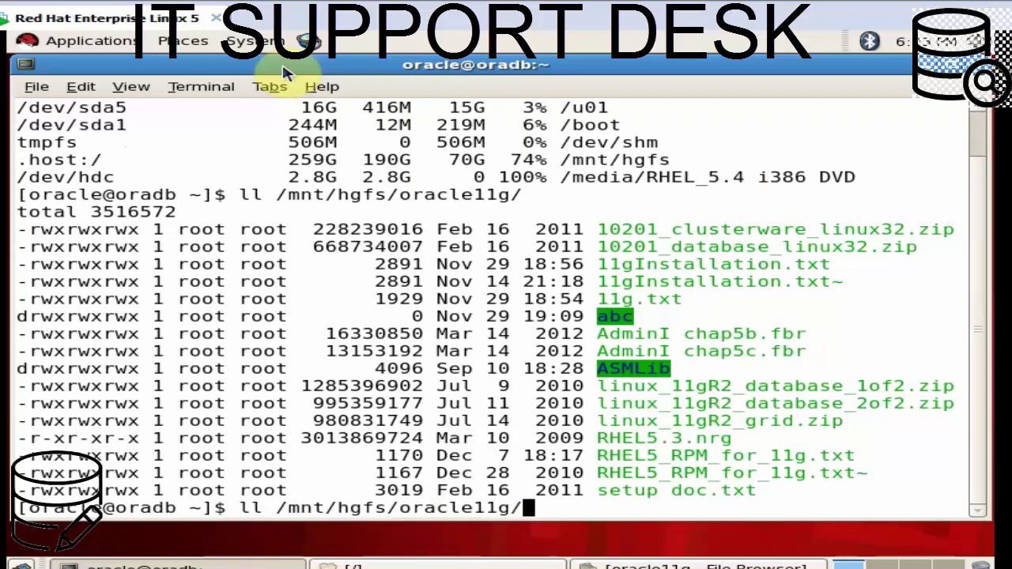
key(Left)
key(Left)
key(Left)
key(Left)
key(Left)
key(Left)
key(Left)
key(Left)
key(Left)
key(Left)
key(Left)
key(Left)
key(Left)
key(Left)
key(Left)
key(Left)
key(Left)
key(Left)
key(Left)
key(Left)
key(Left)
key(BackSpace)
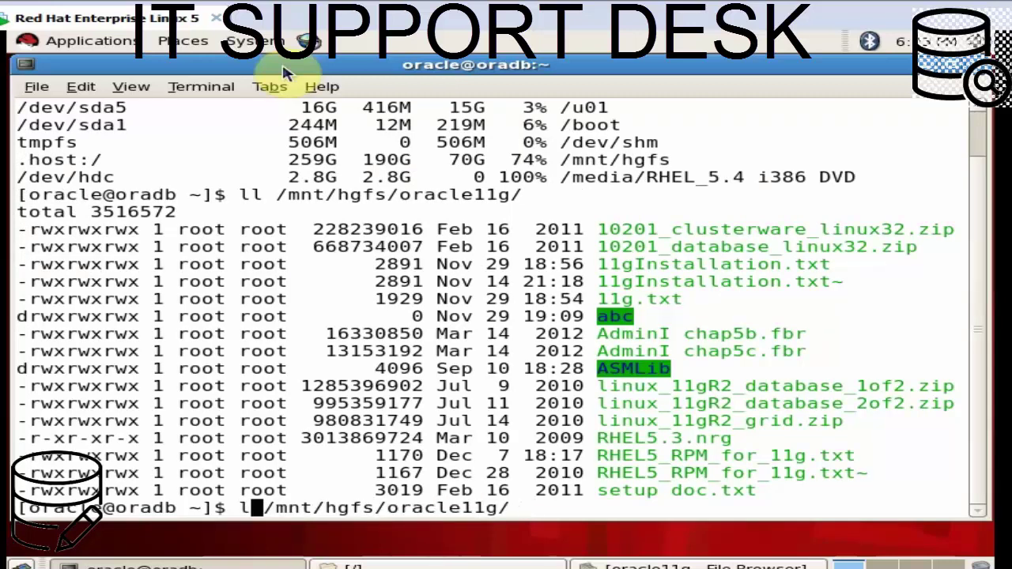
key(BackSpace)
text(cp)
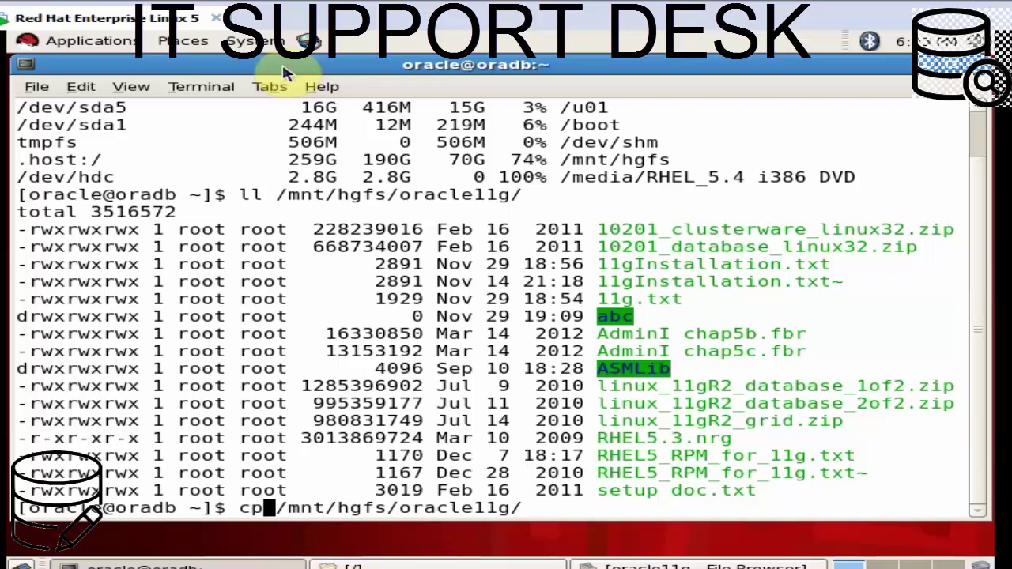
key(End)
Copy linux_11gR2_database_*.zip into /u01/, then open a second terminal tab
text(li)
key(Tab)
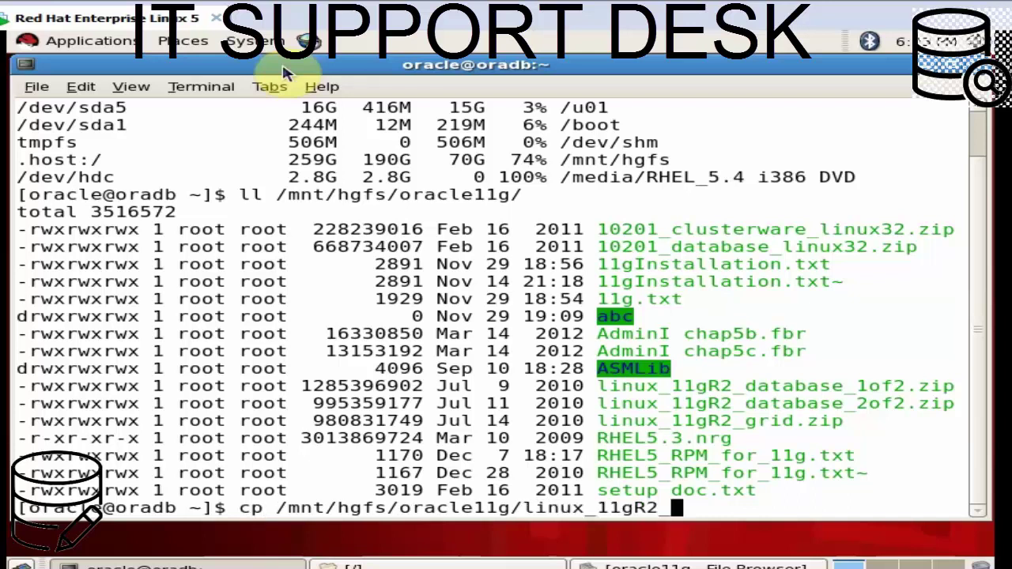
text(d)
key(Tab)
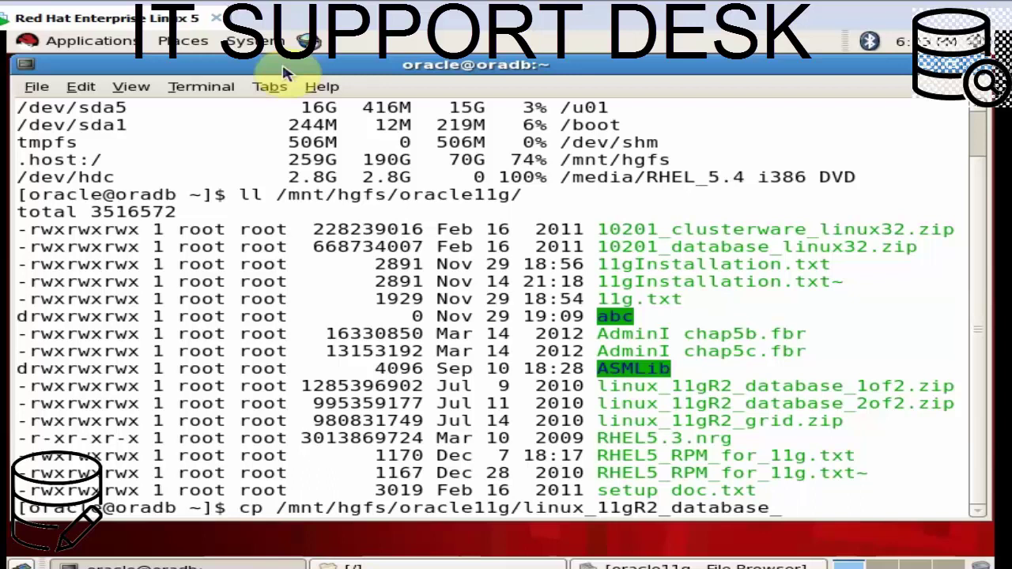
text(*.zip)
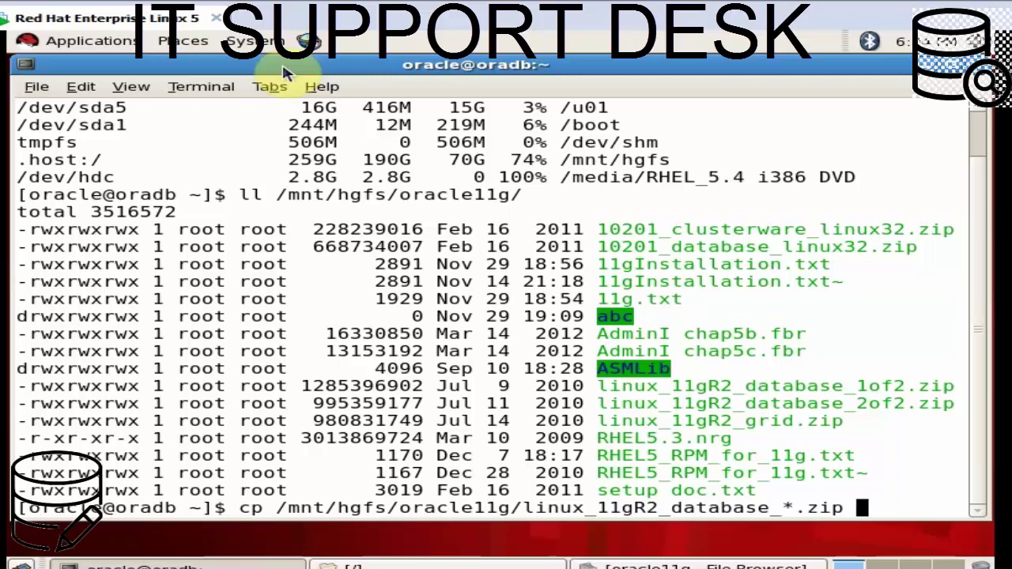
text(/u01)
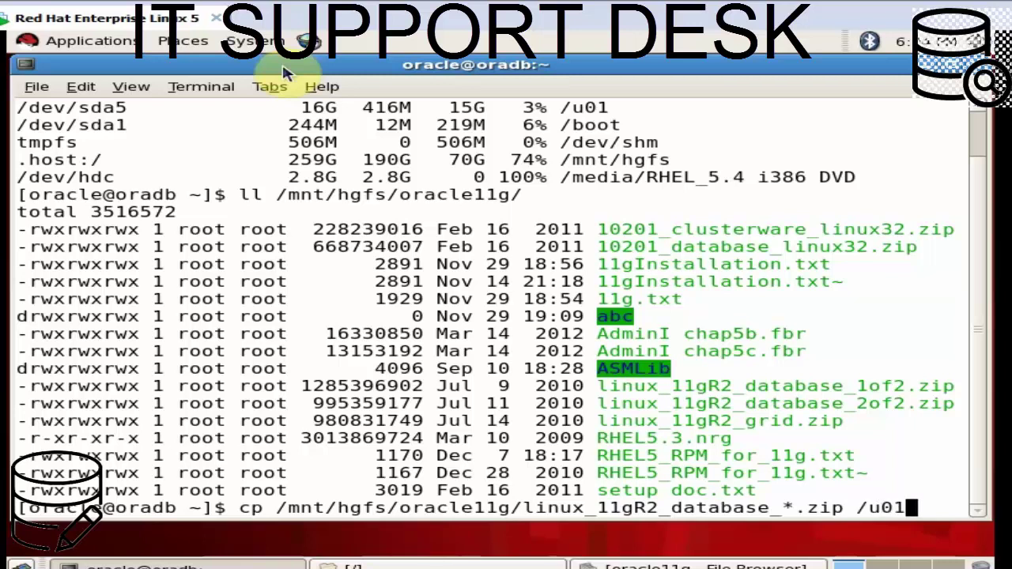
text(/)
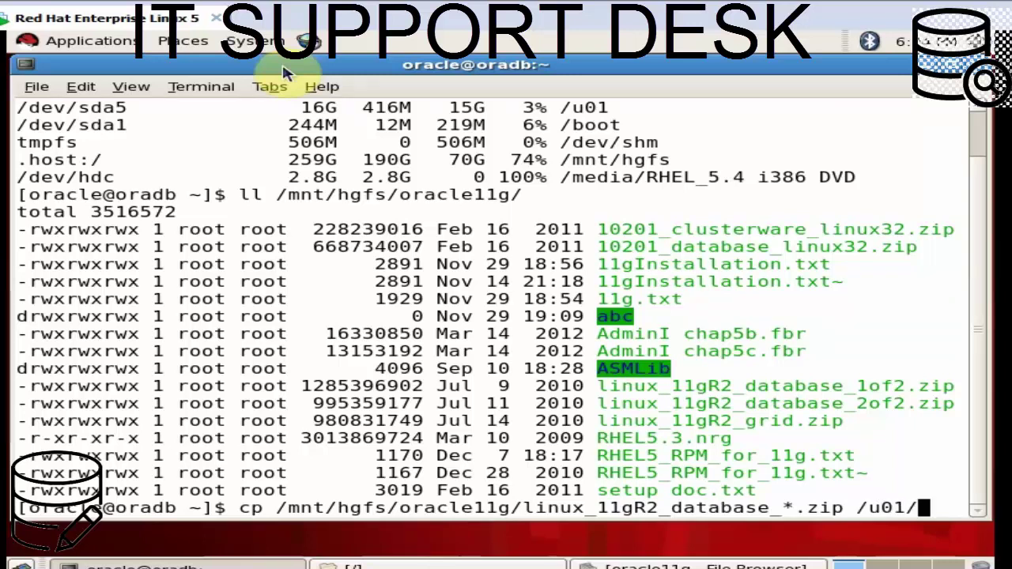
key(Return)
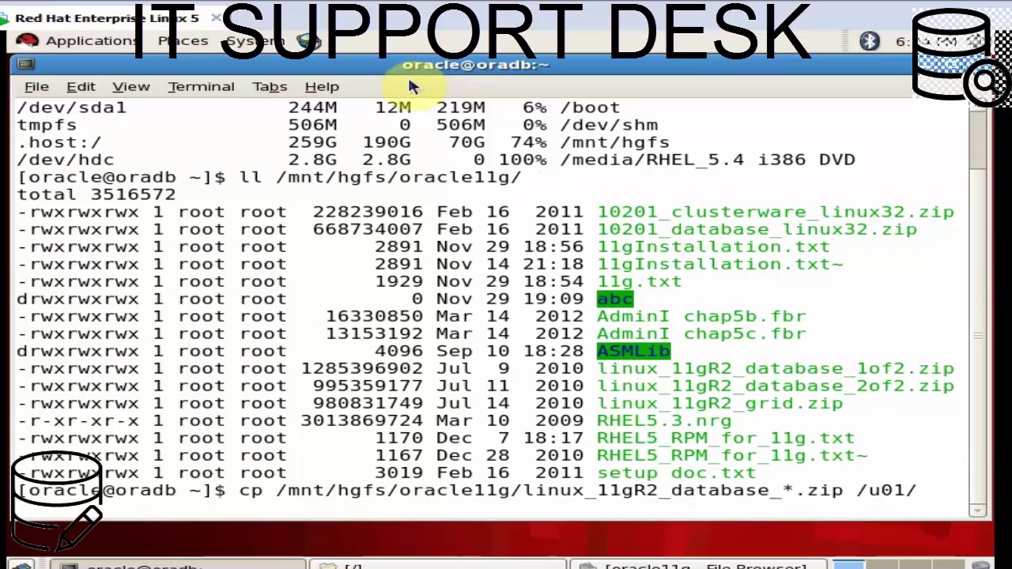
key(ctrl+shift+t)
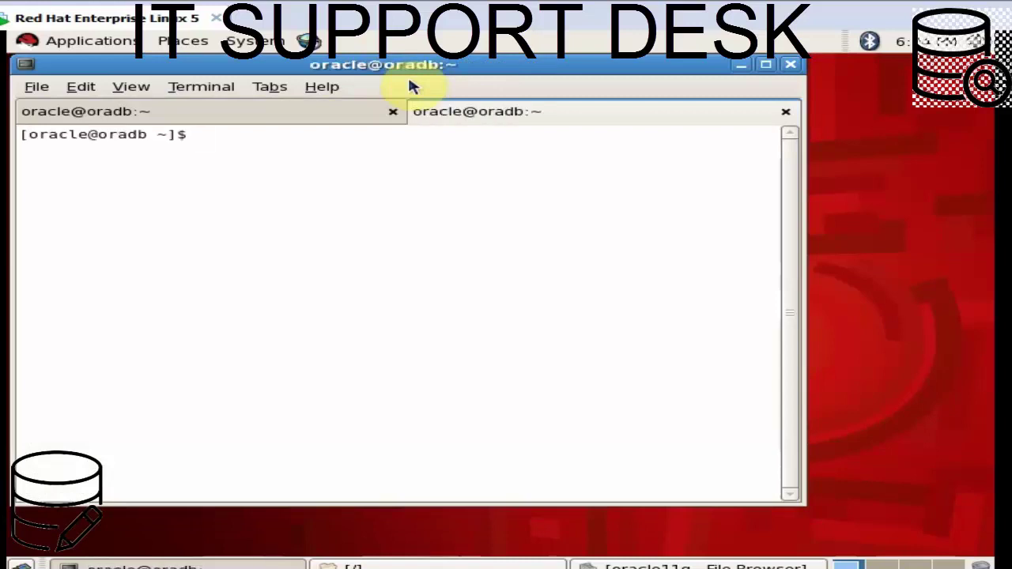
Enlarge the text in the new tab and list the contents of /u01/
click(126, 86)
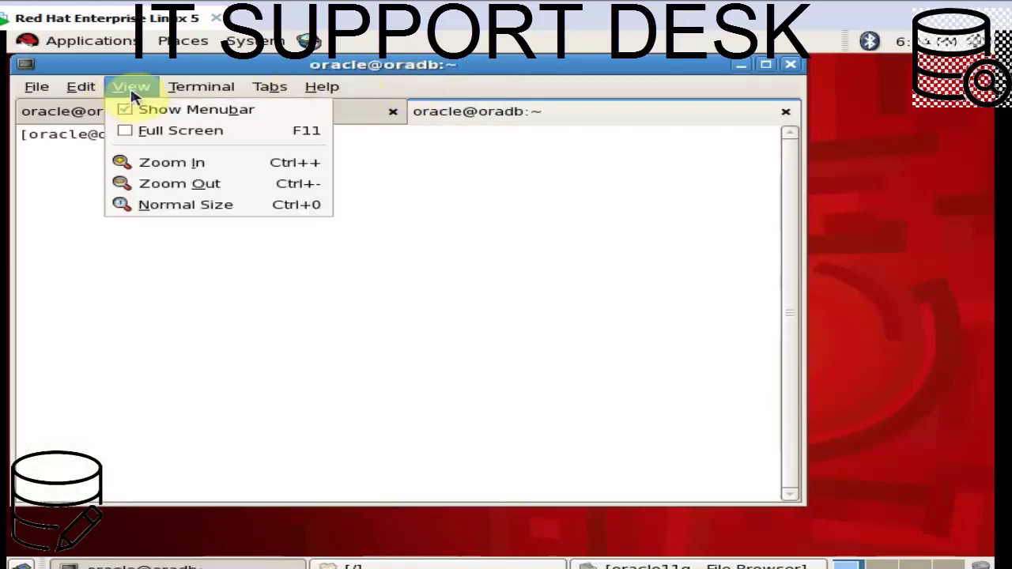
click(170, 162)
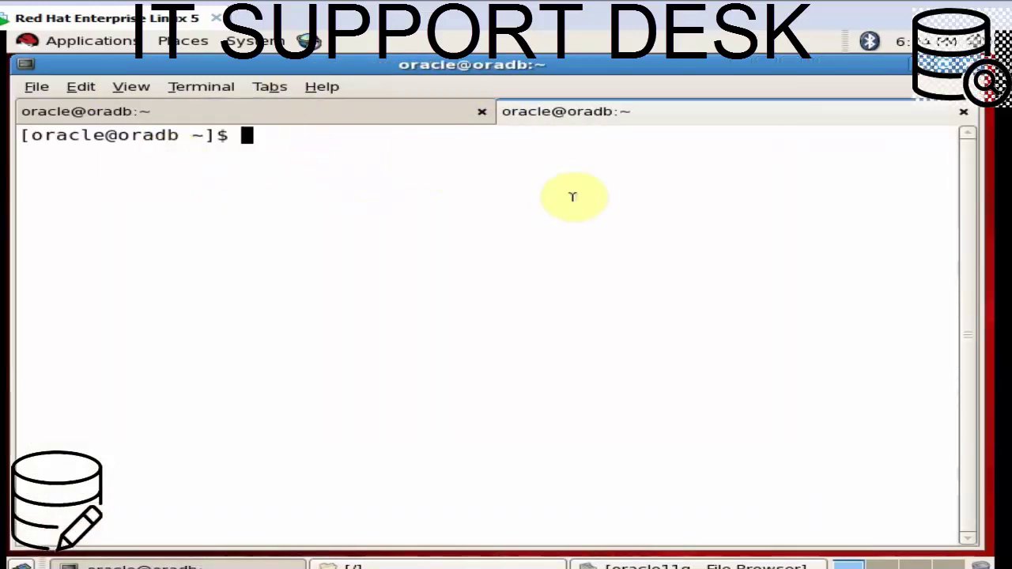
text(ll /)
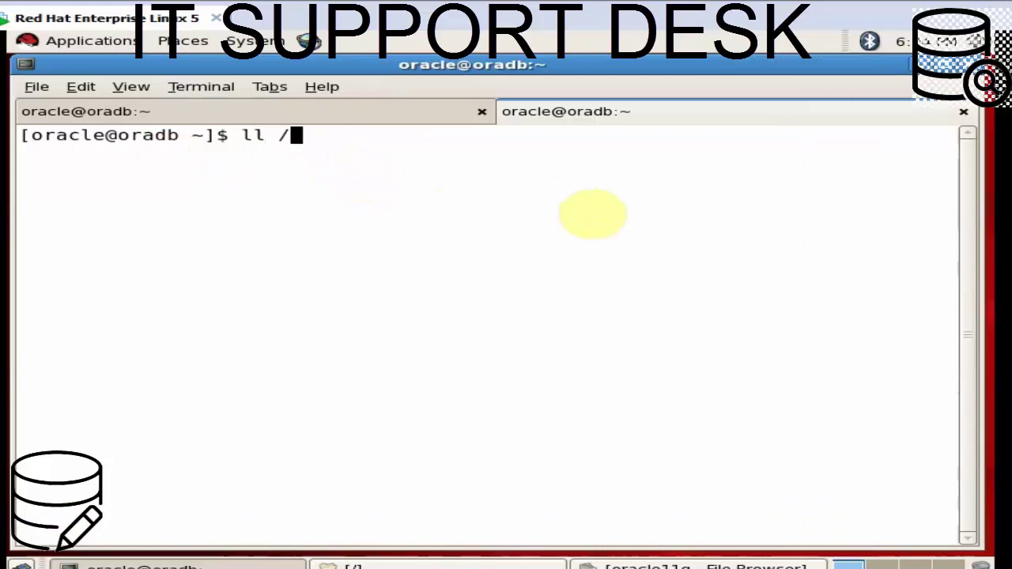
text(u01)
text(/)
key(Return)
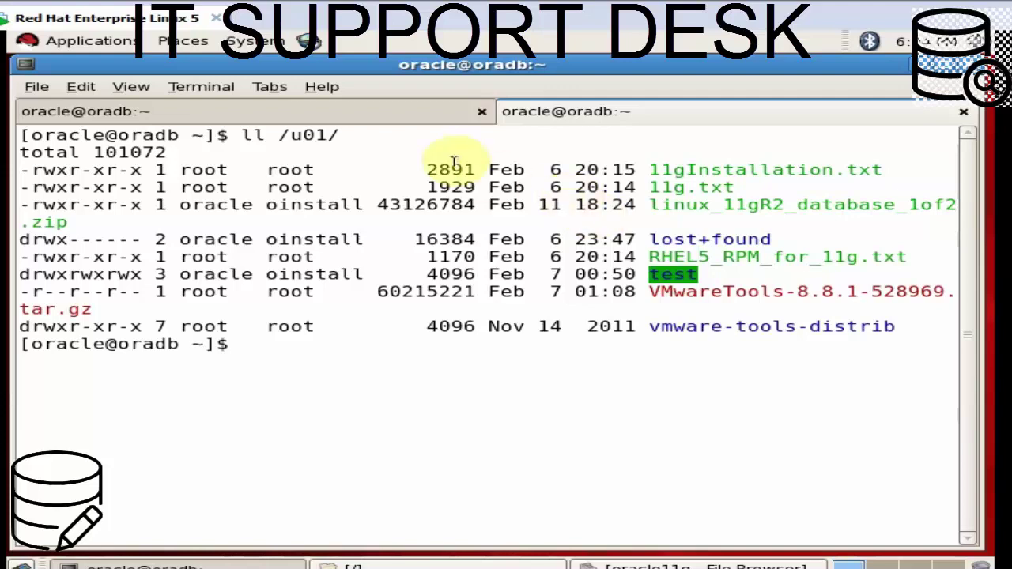
Check the copy tab, return, and open a third terminal tab
click(361, 113)
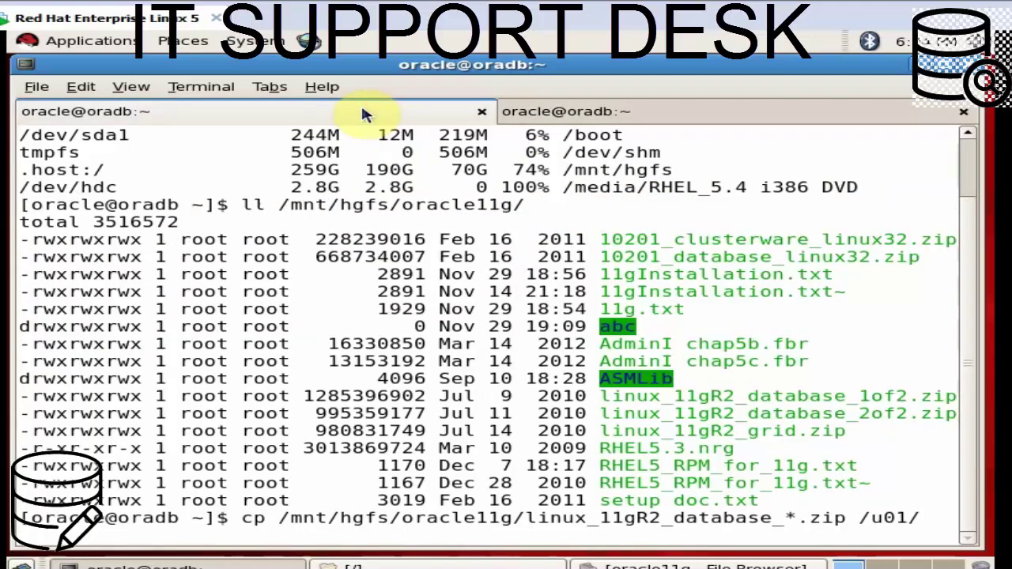
click(565, 113)
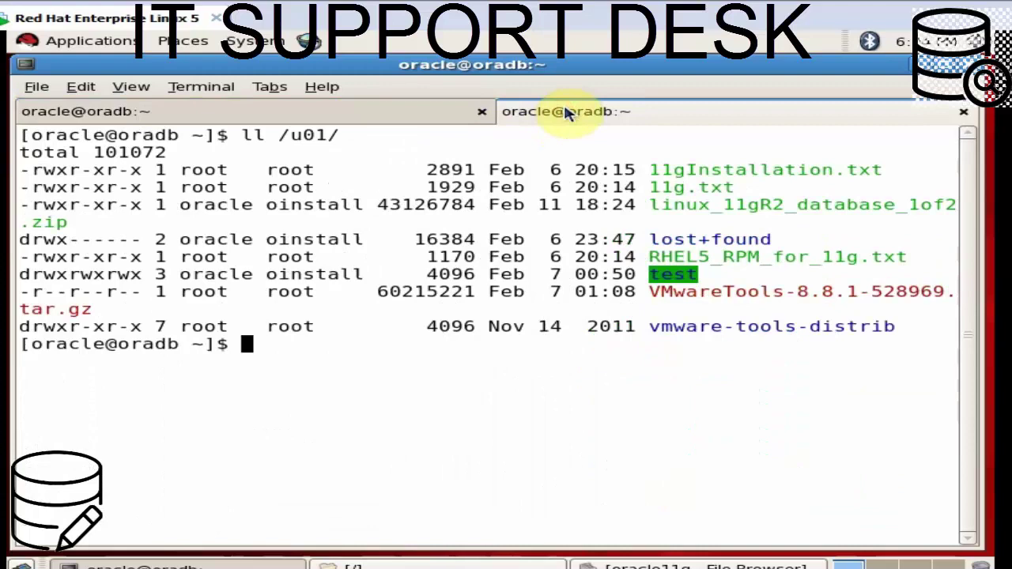
key(ctrl+shift+t)
Change into /u01 and list its files
text(cd /u01)
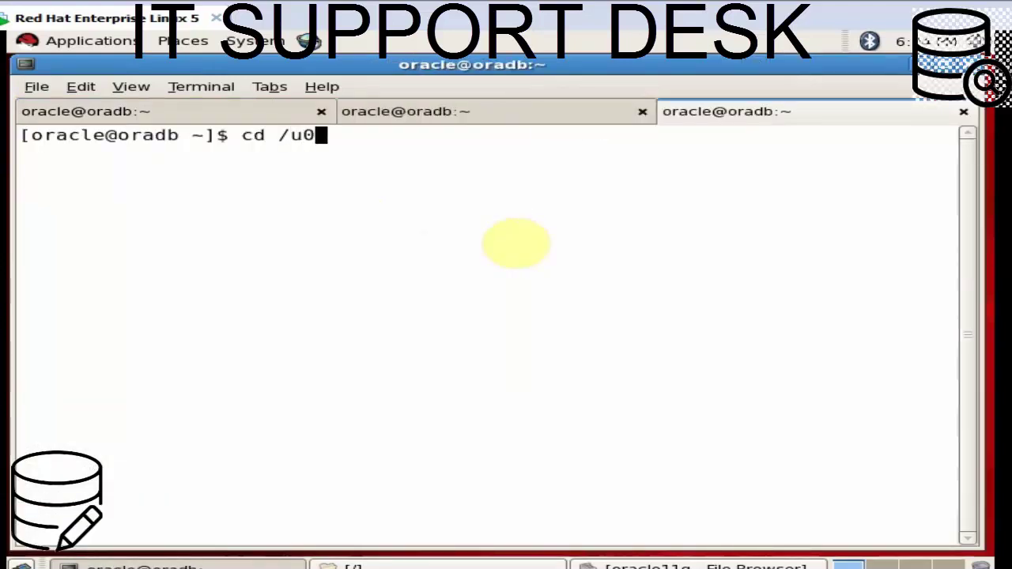
key(Return)
text(ll)
key(Return)
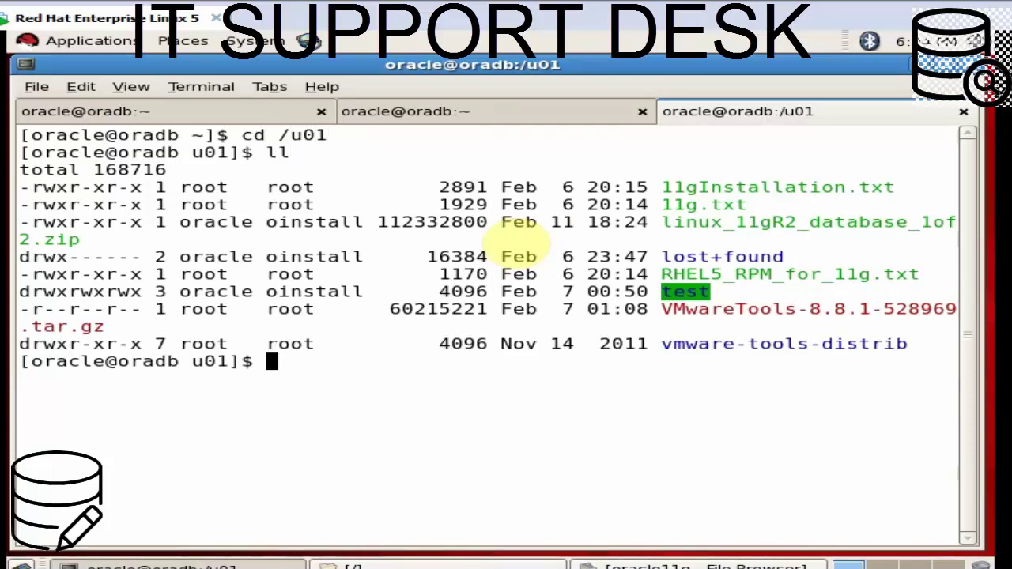
Open 11gInstallation.txt in gedit, correcting the mistaken RHEL5_RPM_for_11g.txt completion
text(gedit R)
key(Tab)
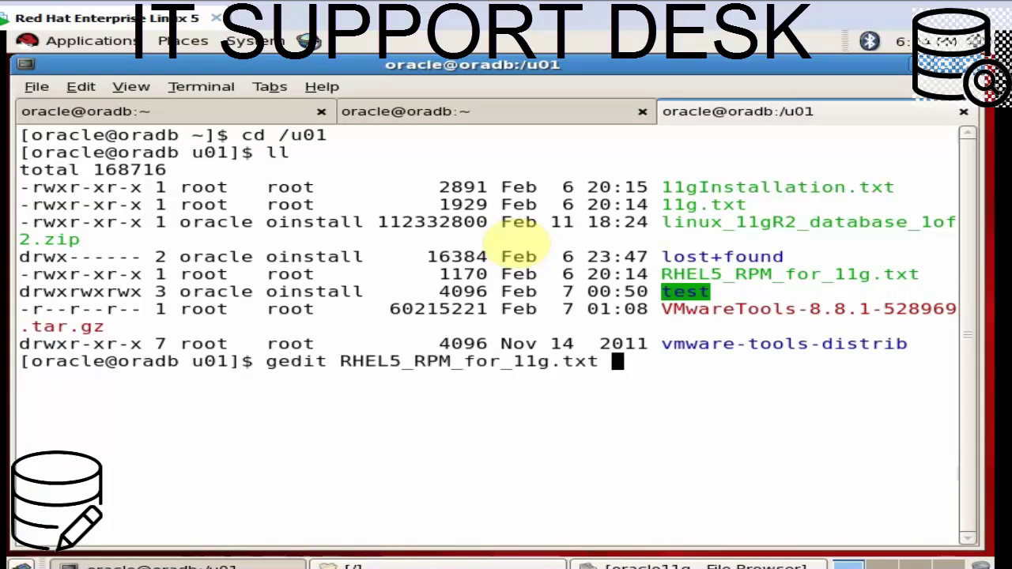
key(BackSpace)
key(BackSpace)
key(BackSpace)
key(BackSpace)
key(BackSpace)
key(BackSpace)
key(BackSpace)
key(BackSpace)
key(BackSpace)
key(BackSpace)
key(BackSpace)
key(BackSpace)
key(BackSpace)
key(BackSpace)
key(BackSpace)
key(BackSpace)
key(BackSpace)
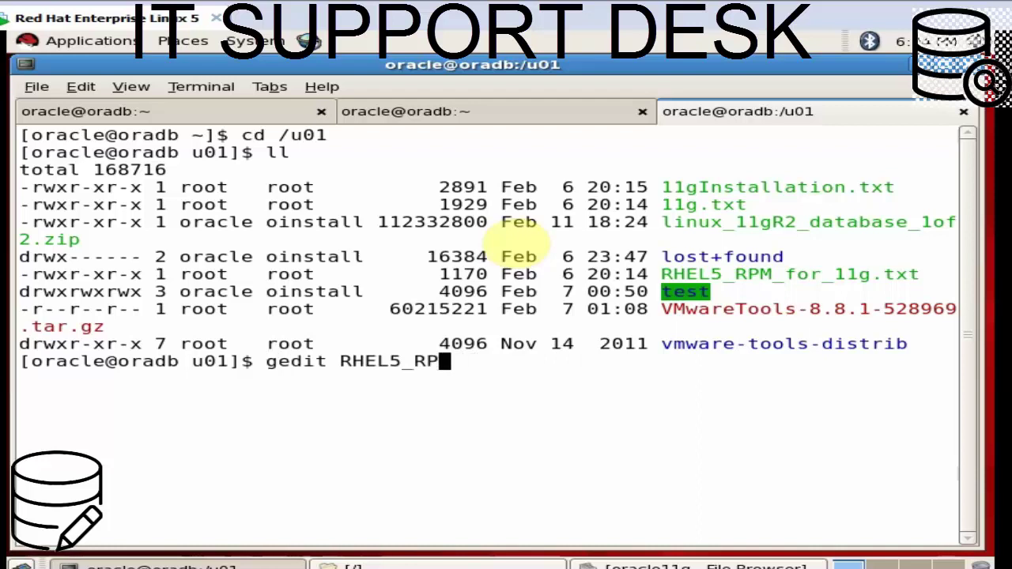
key(BackSpace)
key(BackSpace)
key(BackSpace)
key(BackSpace)
key(BackSpace)
text(11gI)
key(Tab)
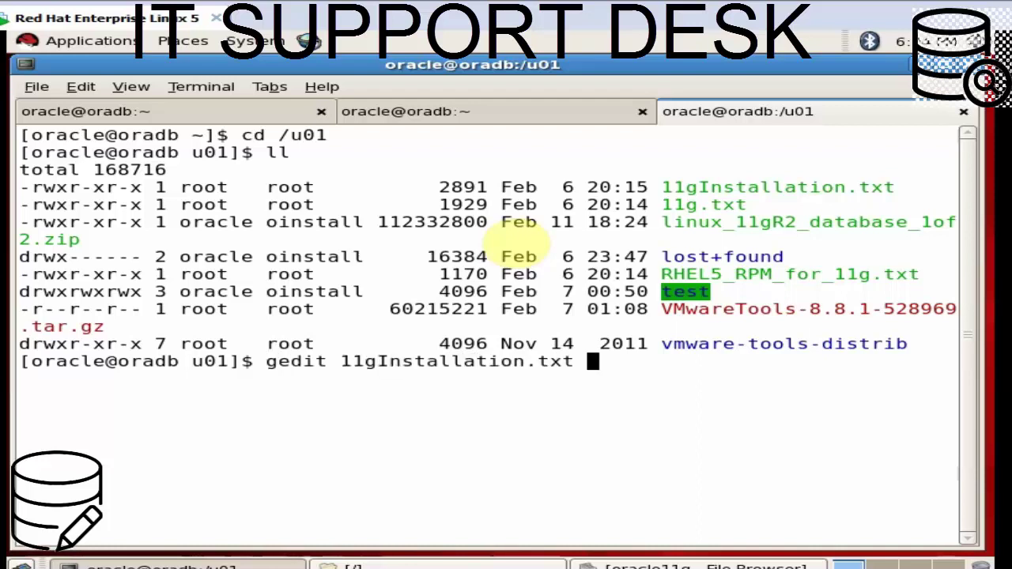
key(Return)
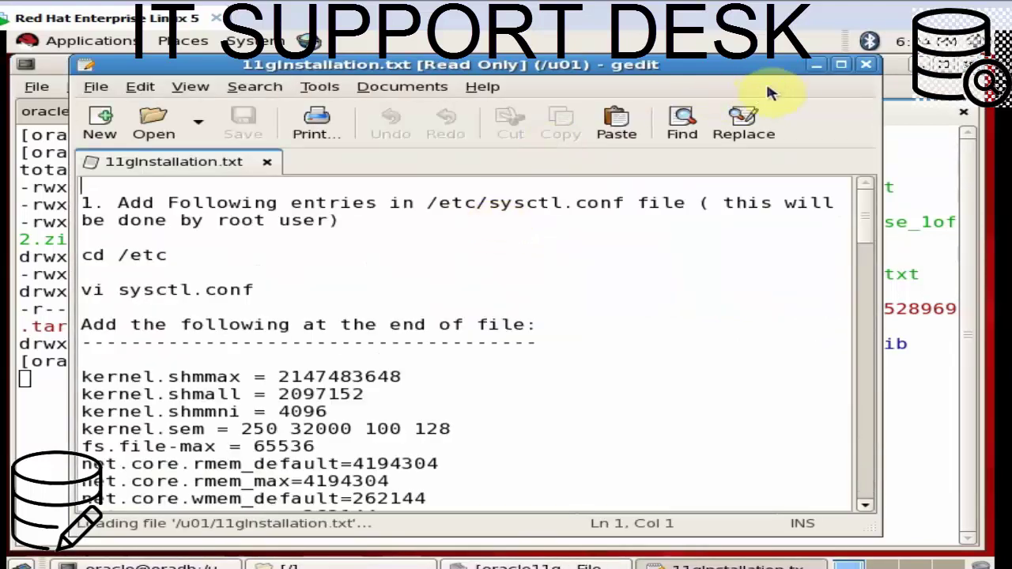
Maximize gedit and scroll through 11gInstallation.txt, then back to the top
click(841, 65)
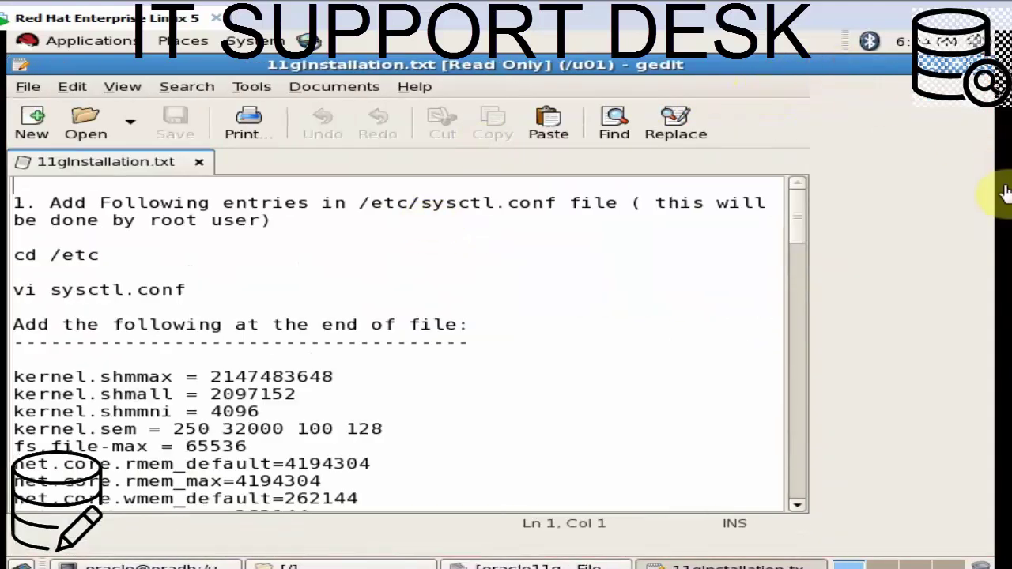
scroll(985, 278, down, 2)
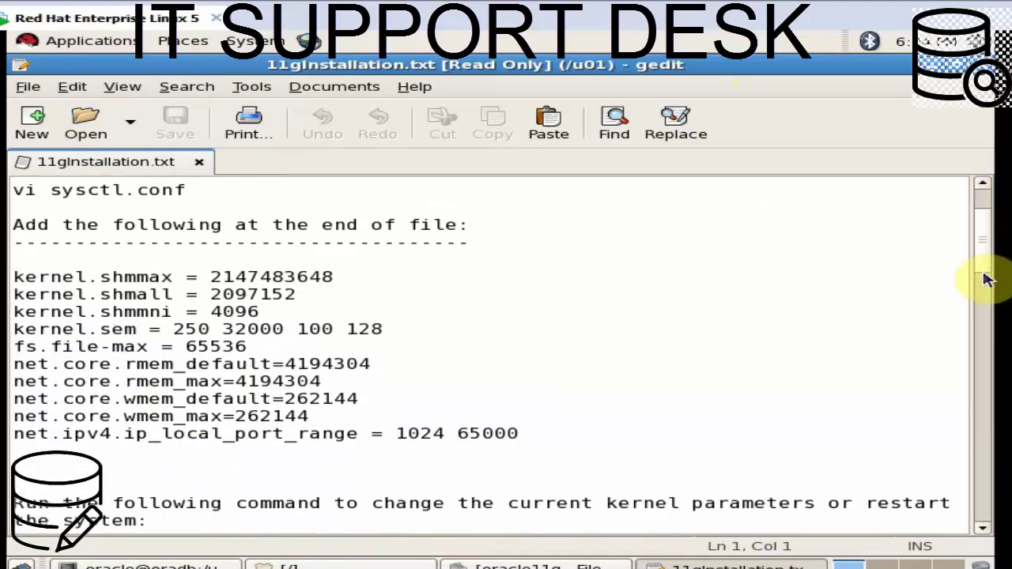
scroll(986, 278, down, 15)
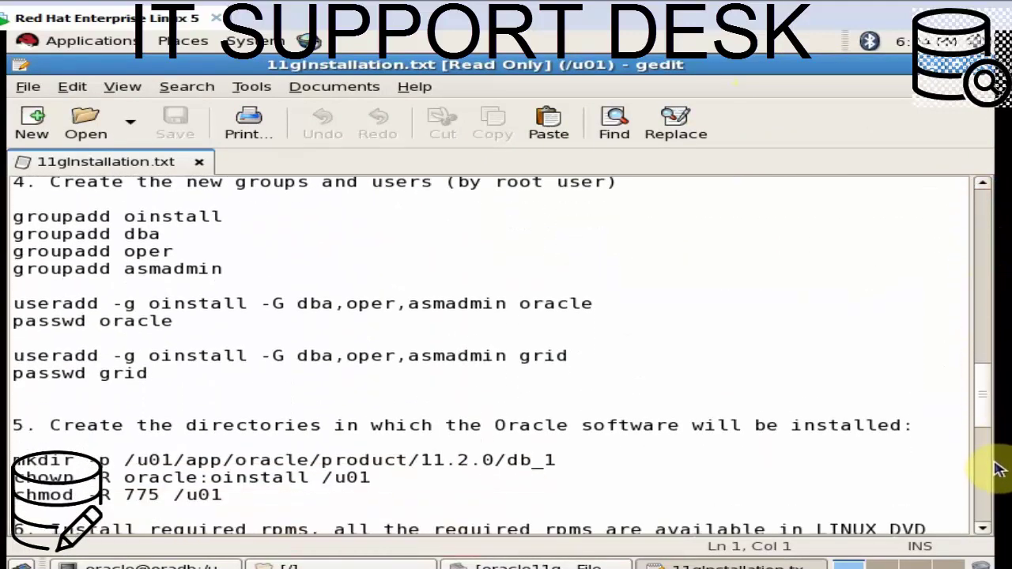
scroll(989, 455, down, 10)
scroll(980, 342, up, 20)
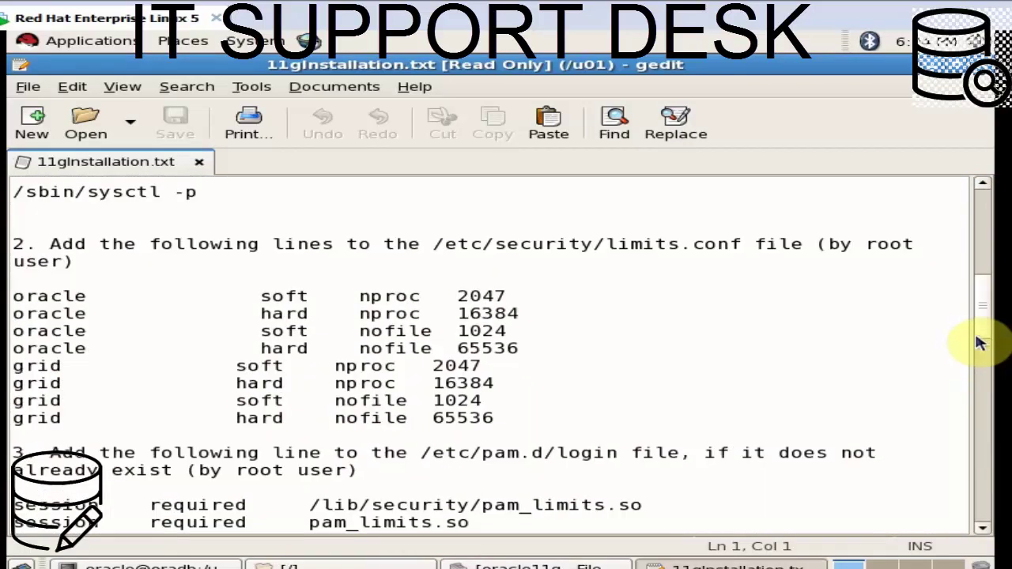
scroll(980, 342, up, 8)
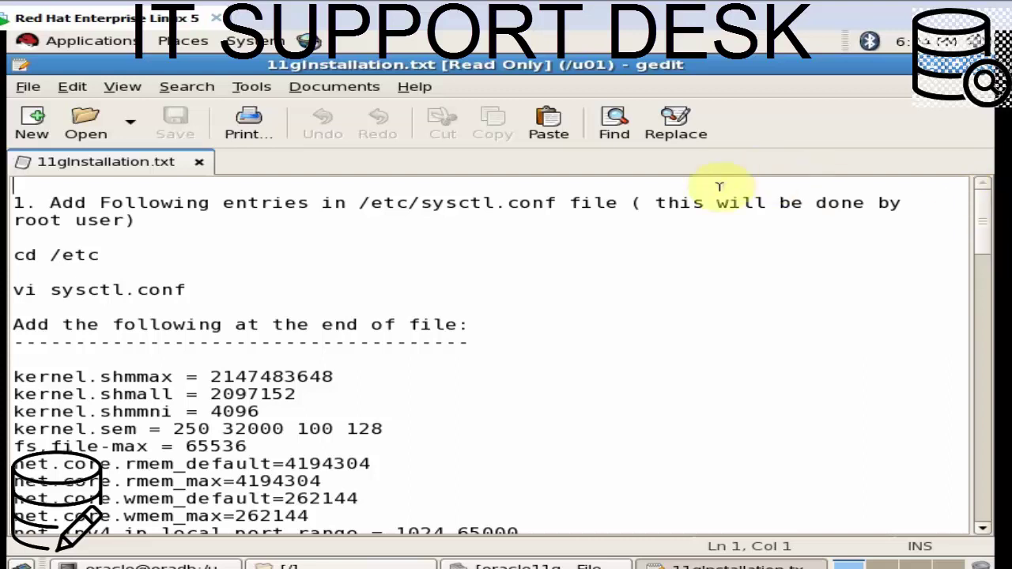
Copy the kernel parameter lines, kernel.shmmax through net.ipv4.ip_local_port_range
drag(360, 203, 443, 227)
click(495, 199)
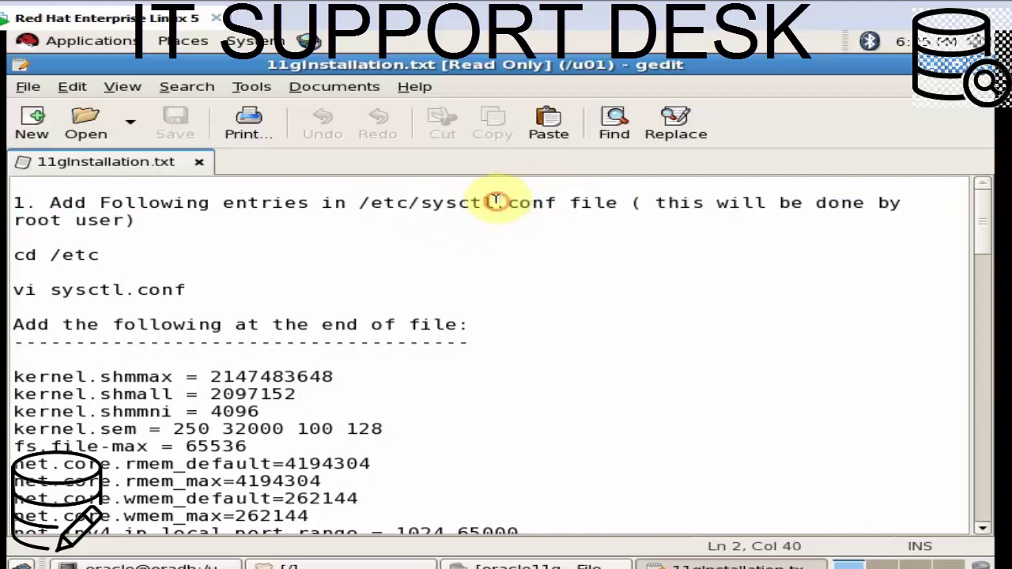
click(561, 199)
drag(561, 199, 360, 203)
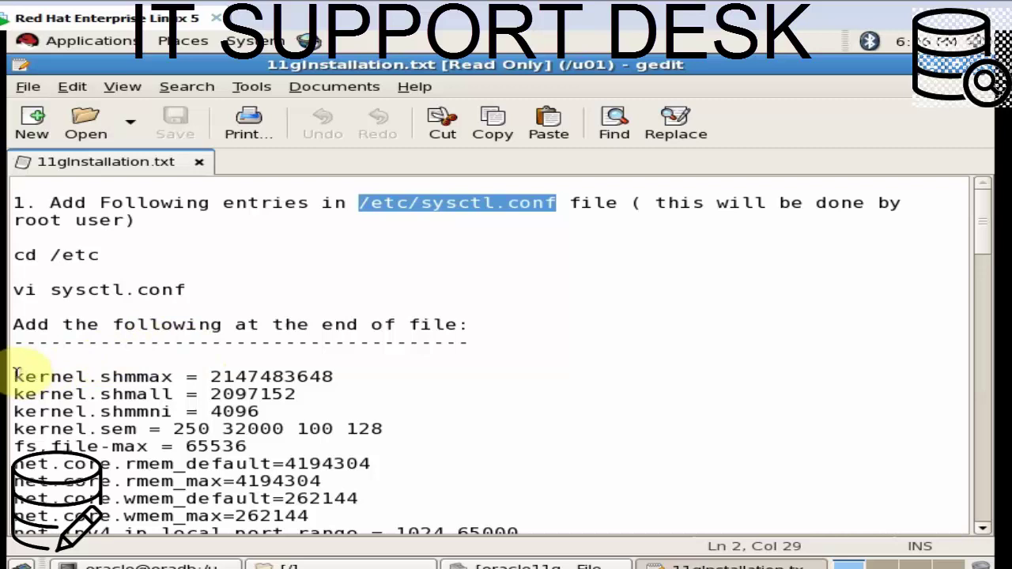
drag(14, 373, 535, 402)
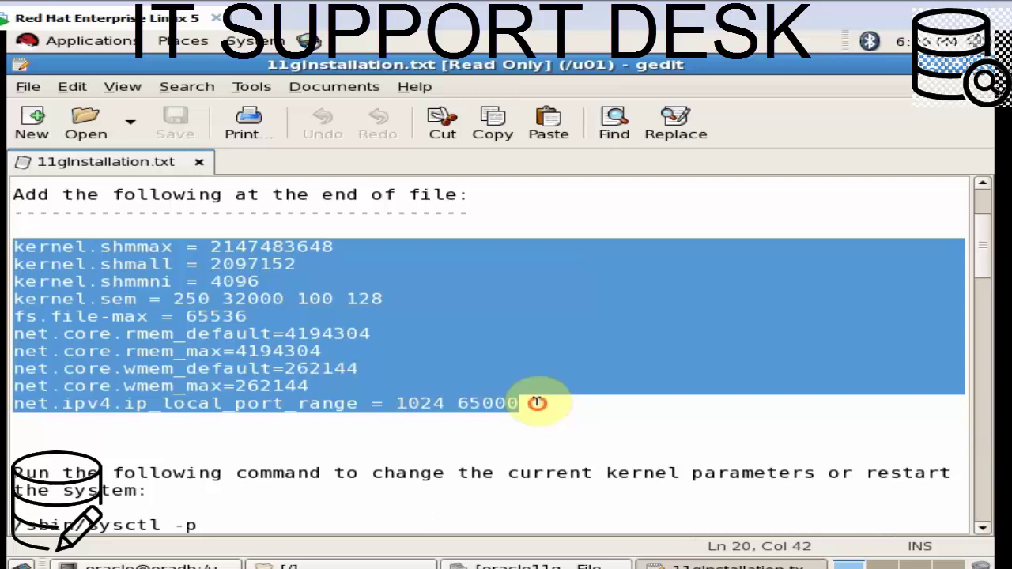
right_click(231, 343)
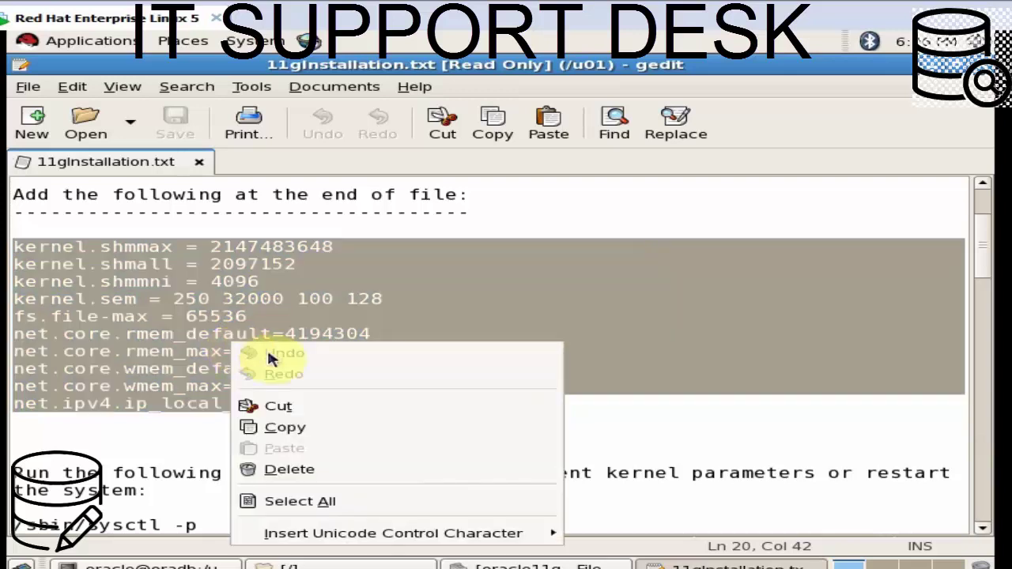
click(290, 425)
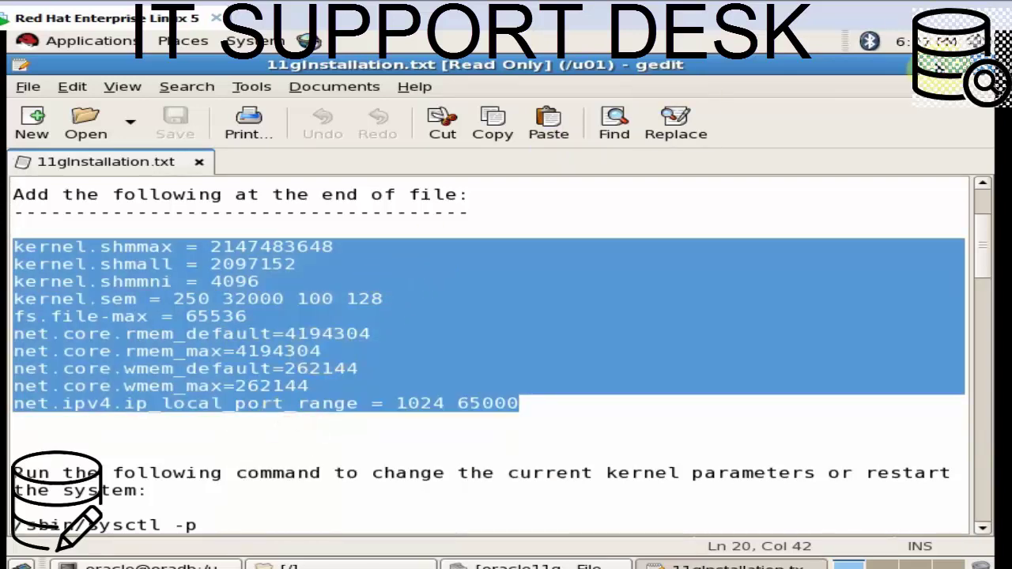
Close gedit and open a fourth terminal tab
click(935, 63)
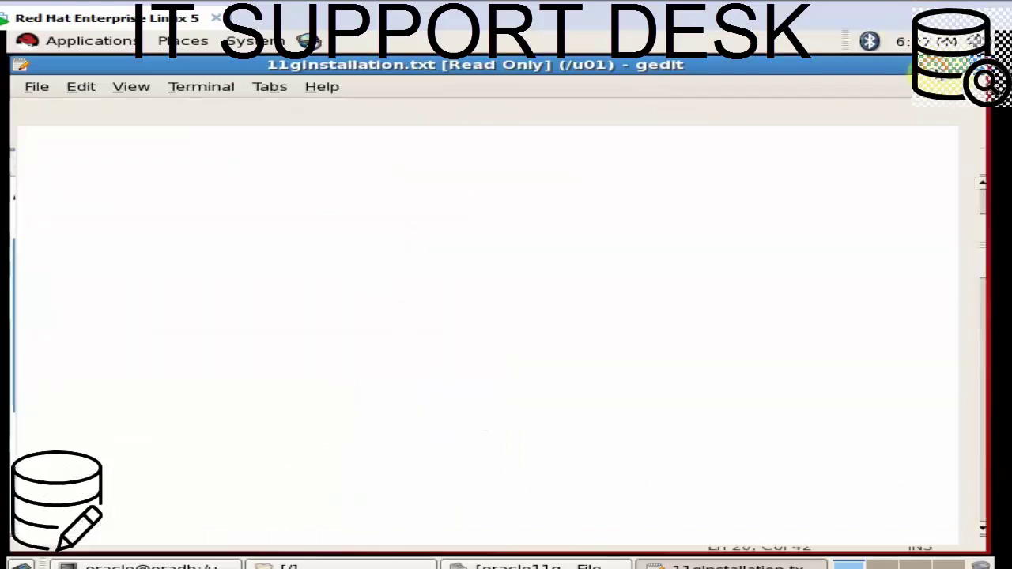
key(Return)
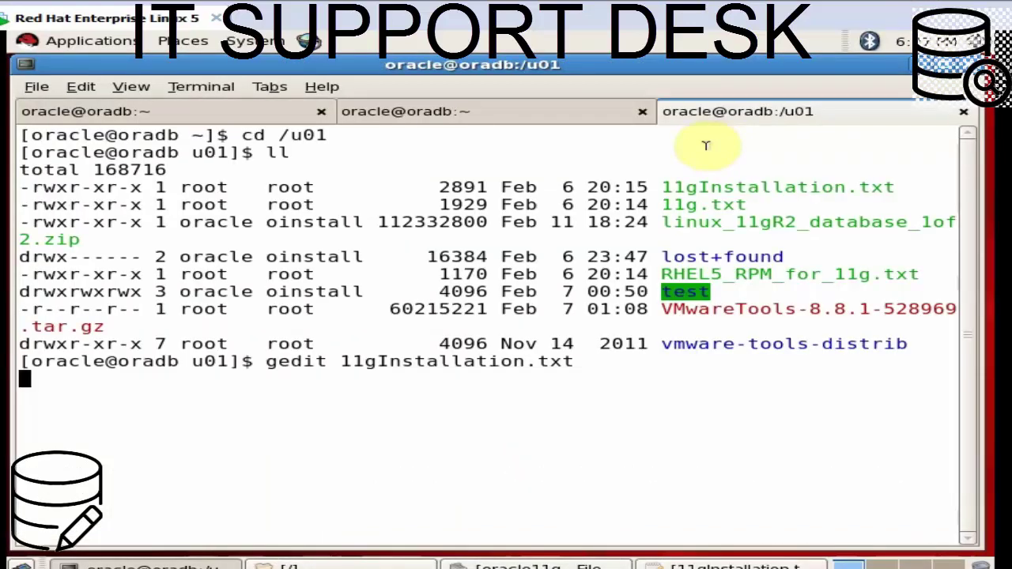
key(ctrl+shift+t)
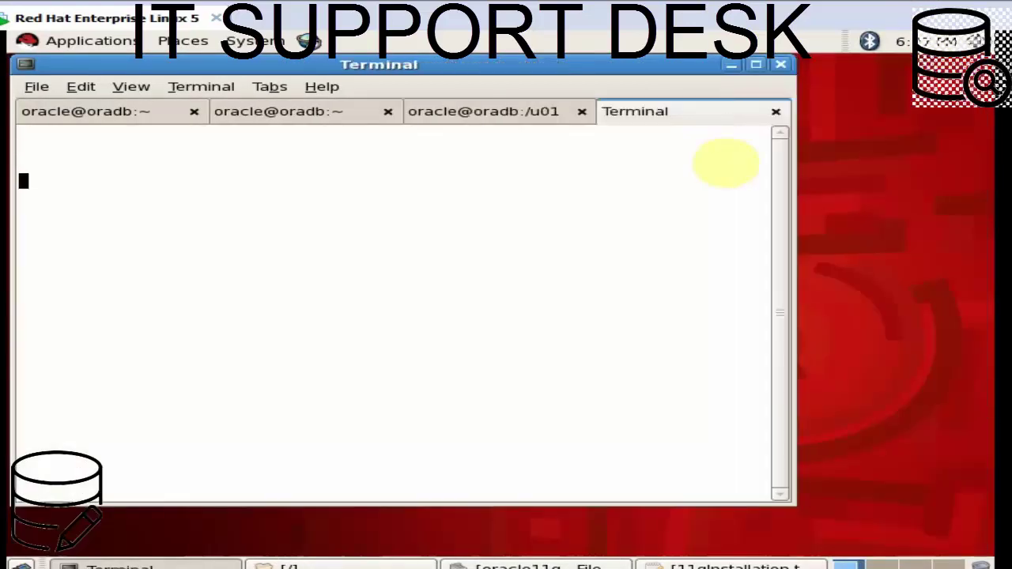
Switch to root with su - root, fixing the 'roto' typo, and clear the screen
click(131, 88)
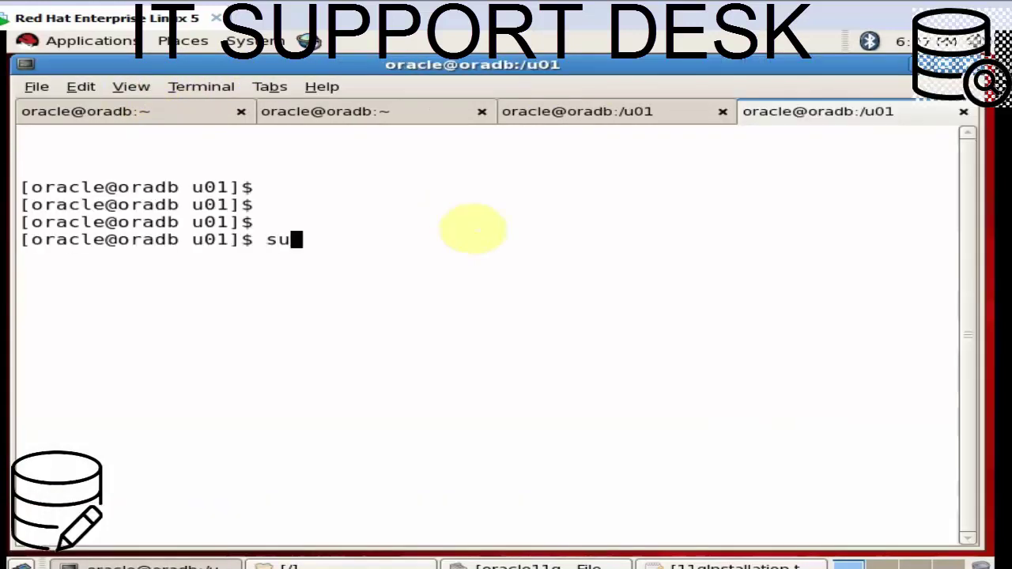
text(- roto)
key(Return)
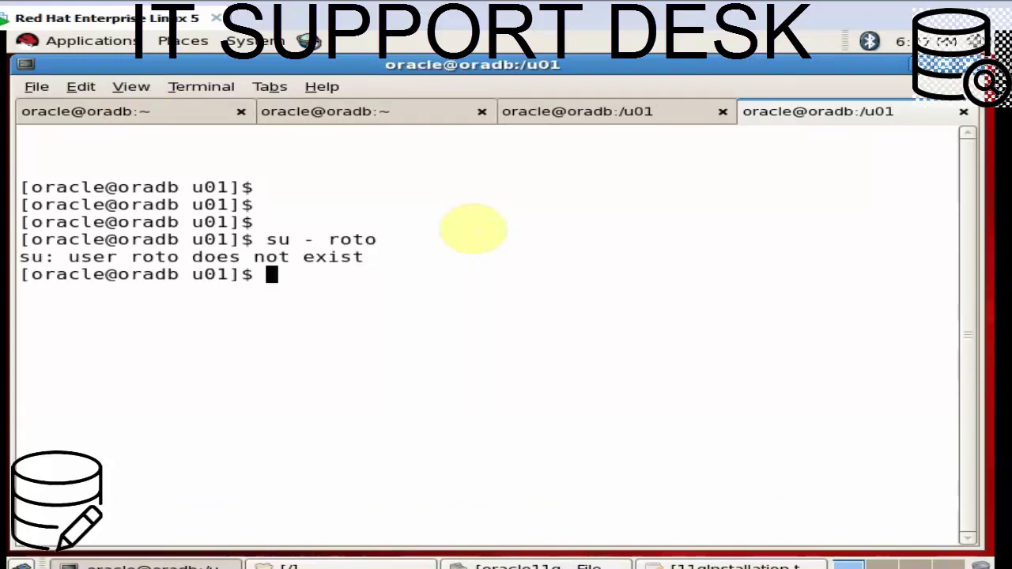
key(Up)
key(BackSpace)
key(BackSpace)
text(ot)
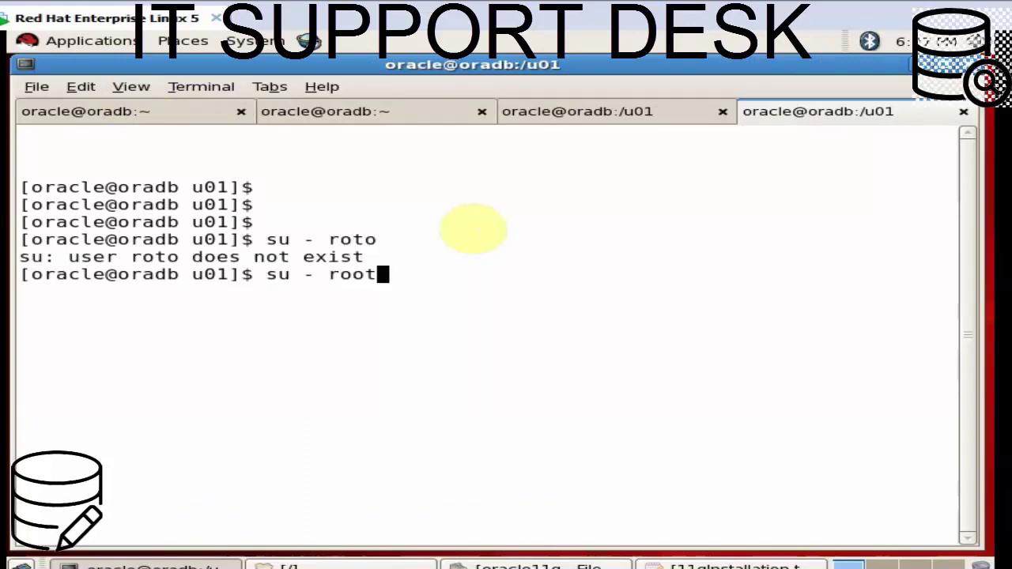
key(Return)
key(Return)
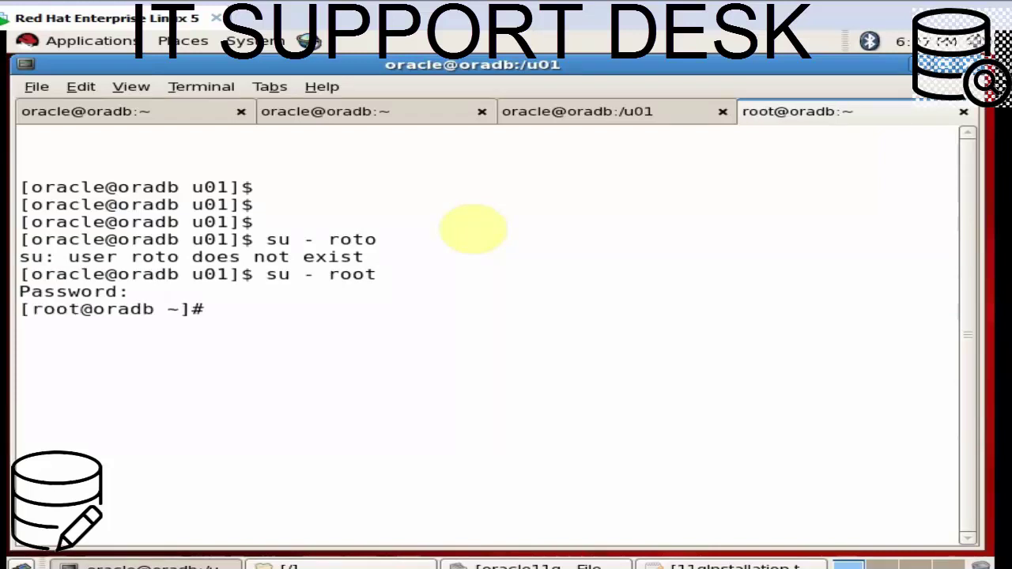
text(clear)
key(Return)
key(Return)
key(Return)
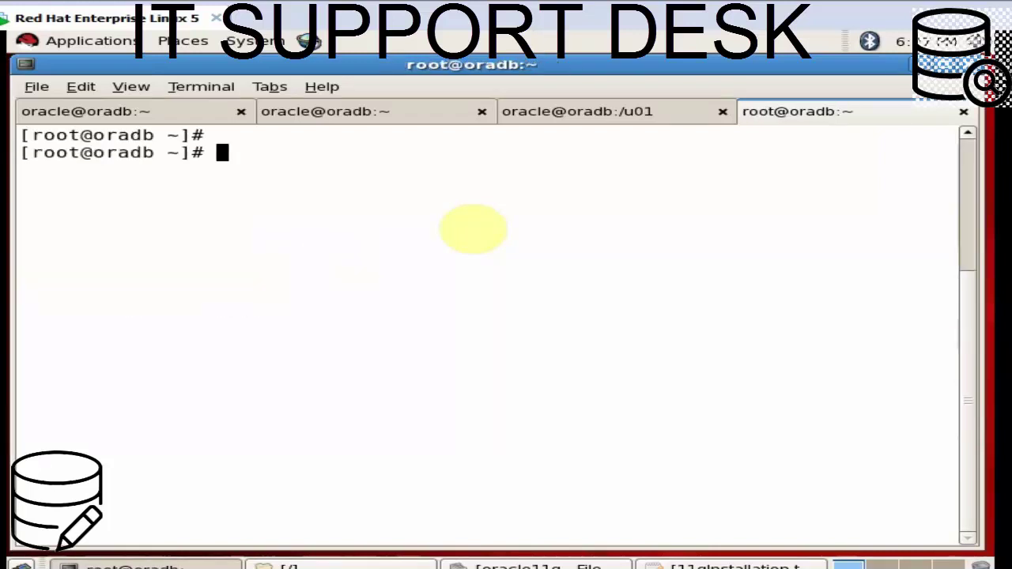
Open /etc/sysctl.conf in vi and insert blank lines after kernel.shmall = 268435456
text(vi /et)
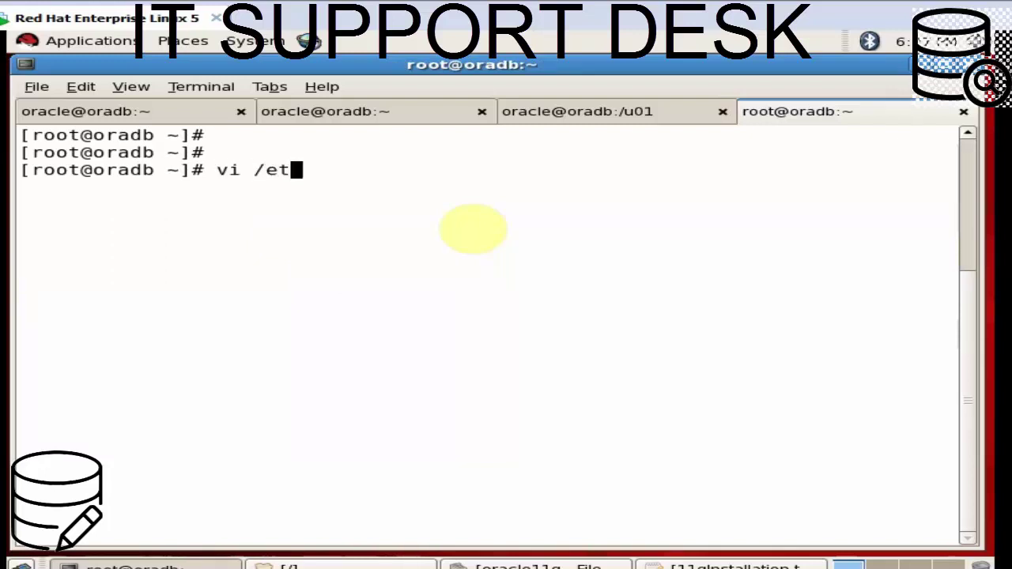
text(c/sysct)
key(Tab)
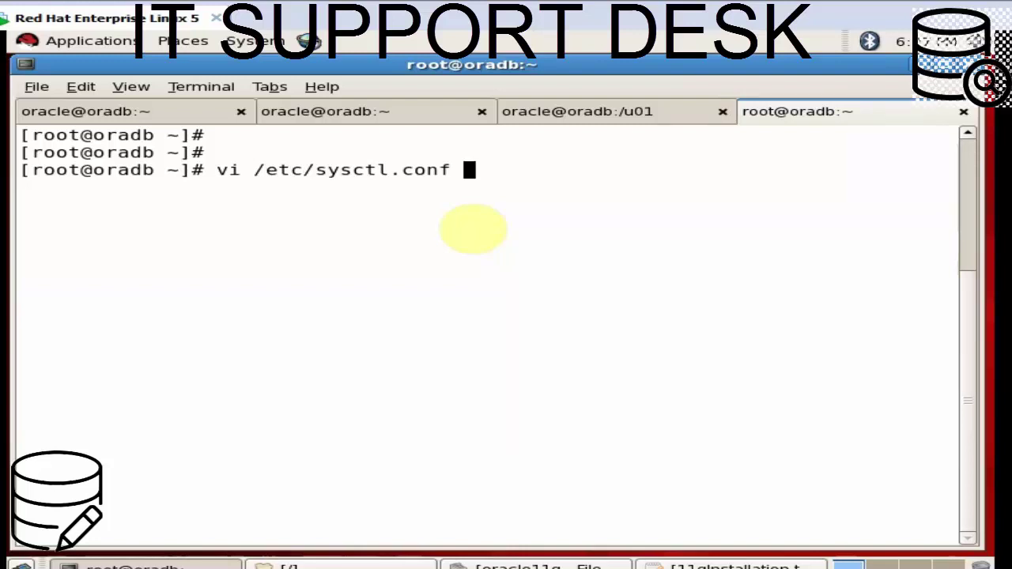
key(Return)
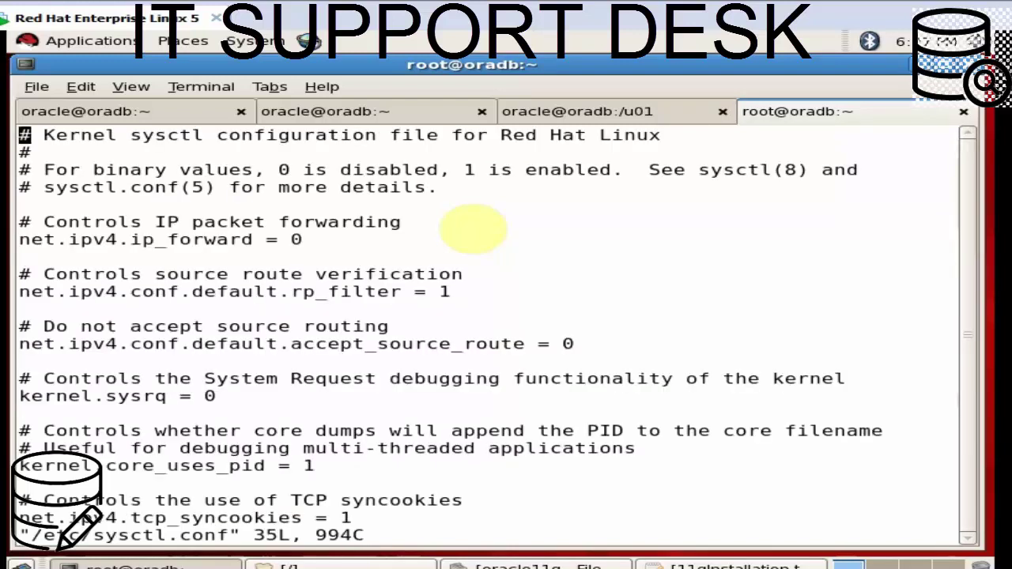
key(Down)
key(Down)
key(Down)
key(Down)
key(Down)
key(Down)
key(Down)
key(Down)
key(Down)
key(Down)
key(Down)
key(Down)
key(Down)
key(Down)
key(Down)
key(Down)
key(Down)
key(Down)
key(Down)
key(Down)
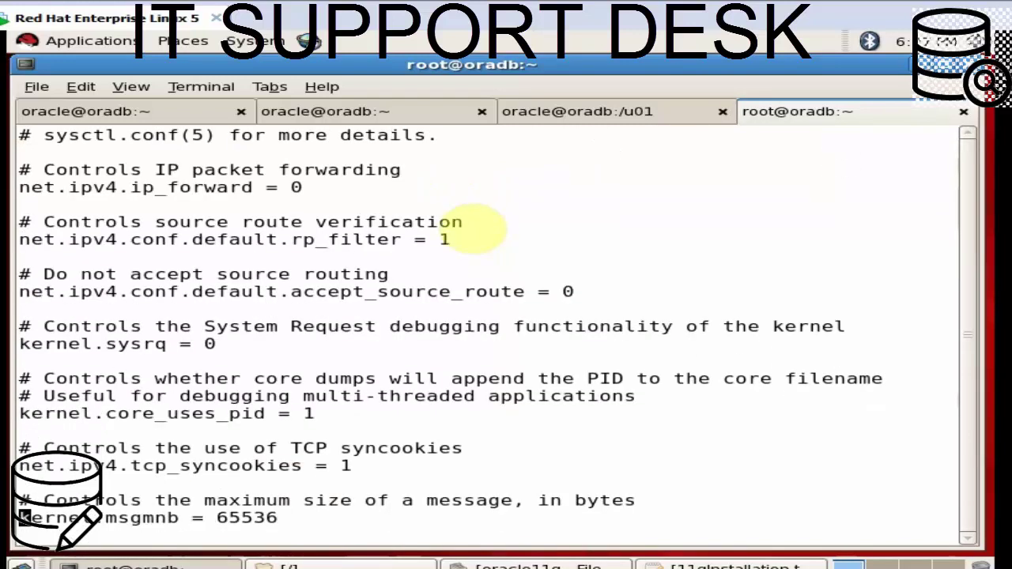
key(Down)
key(Down)
key(Down)
key(Down)
key(Down)
key(Down)
key(Down)
key(Down)
key(Down)
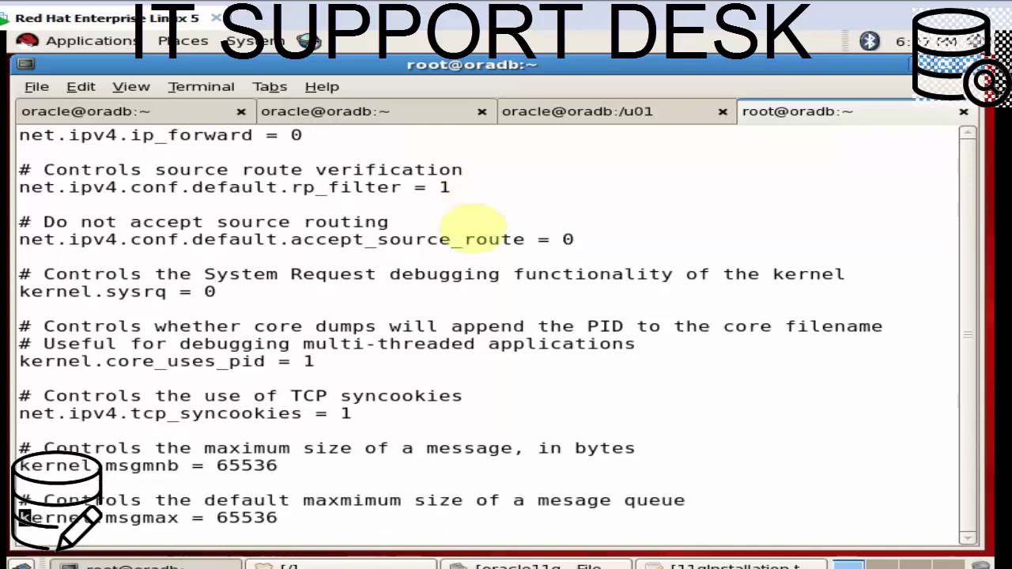
key(Right)
key(Right)
key(Right)
key(Right)
key(Right)
key(Right)
key(Right)
key(Right)
key(Right)
key(Right)
key(Right)
key(Right)
key(Right)
key(Right)
key(Right)
key(Right)
key(Right)
key(Right)
key(Right)
key(Right)
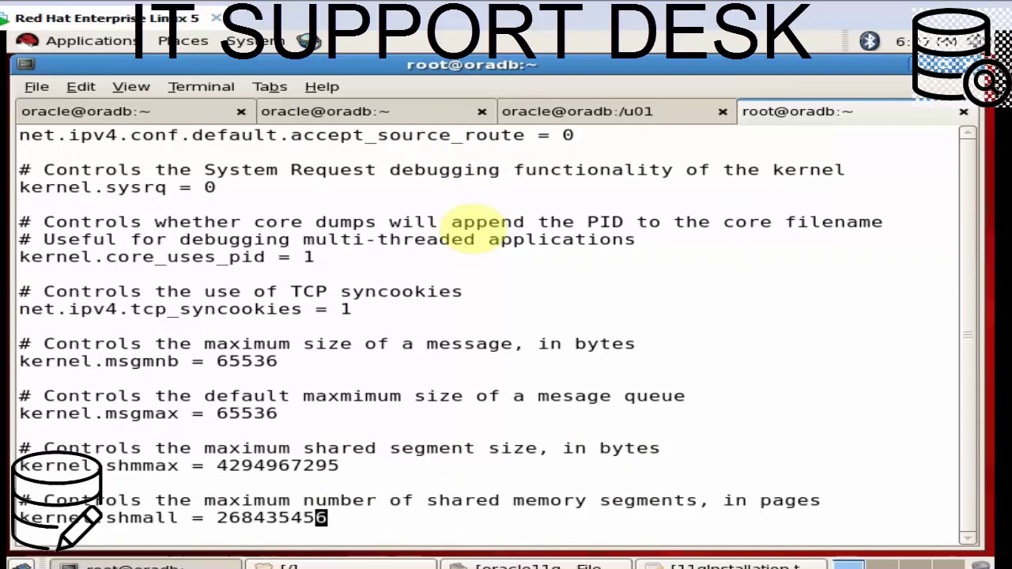
key(i)
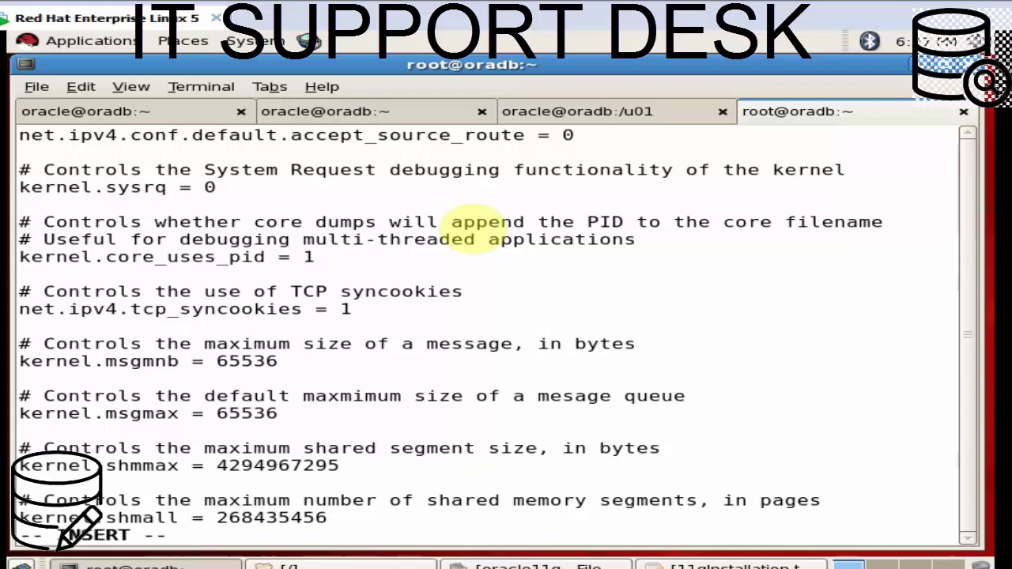
key(Right)
key(Return)
key(Return)
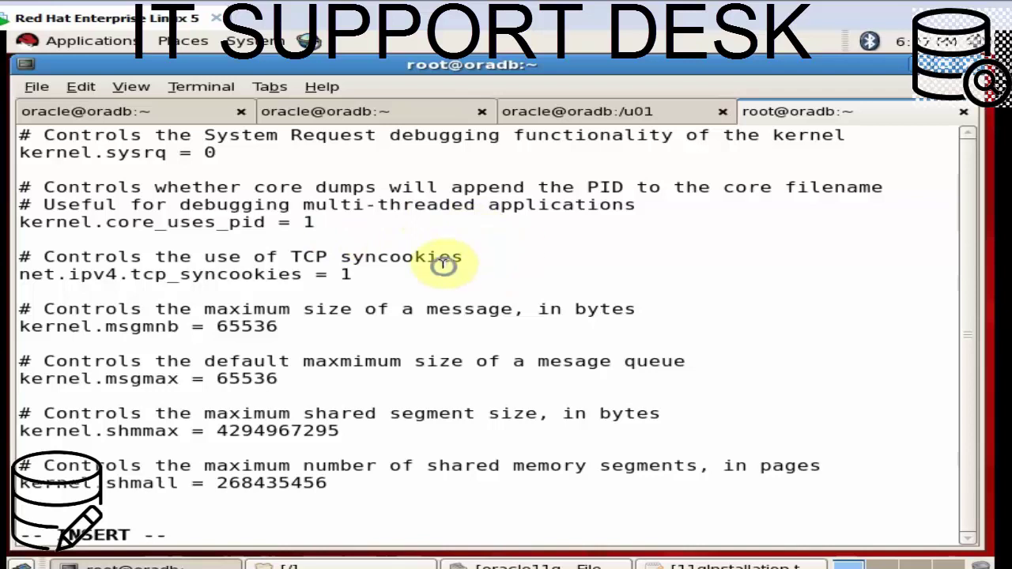
Paste the ten kernel parameters and delete the blank lines between them with dd
right_click(443, 266)
click(514, 386)
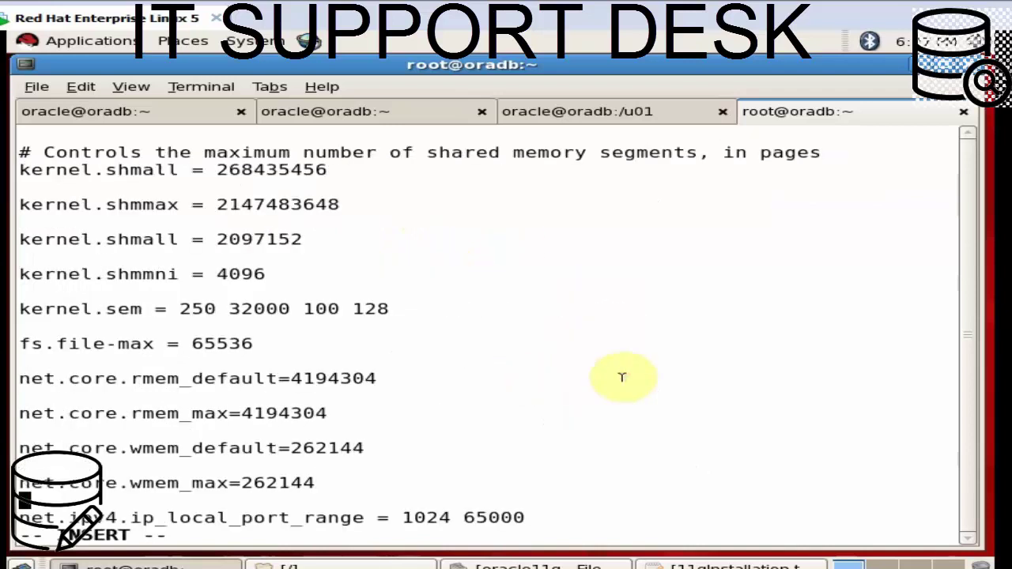
key(Escape)
key(d)
key(d)
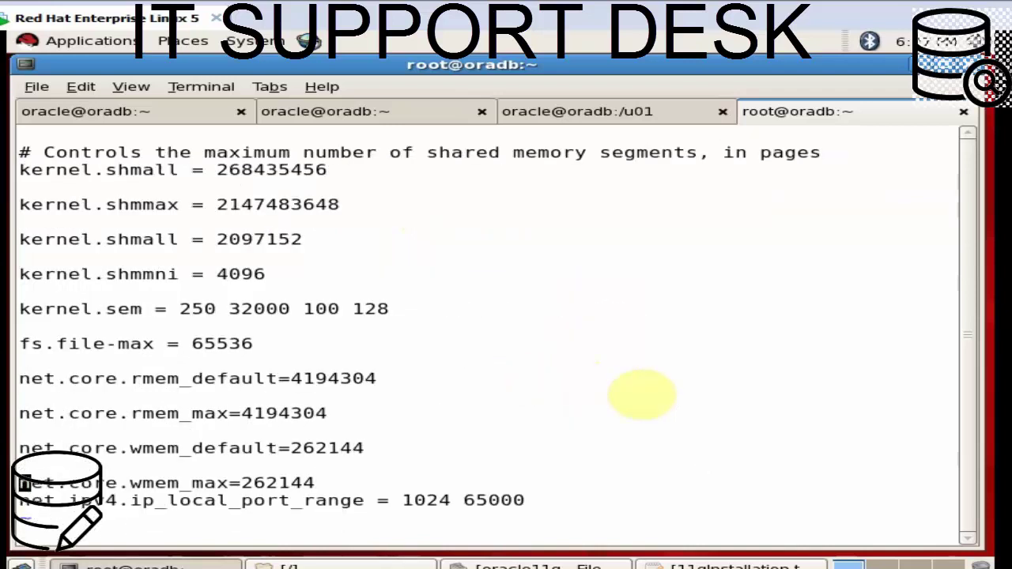
key(k)
key(k)
key(d)
key(d)
key(k)
key(k)
key(d)
key(d)
key(k)
key(k)
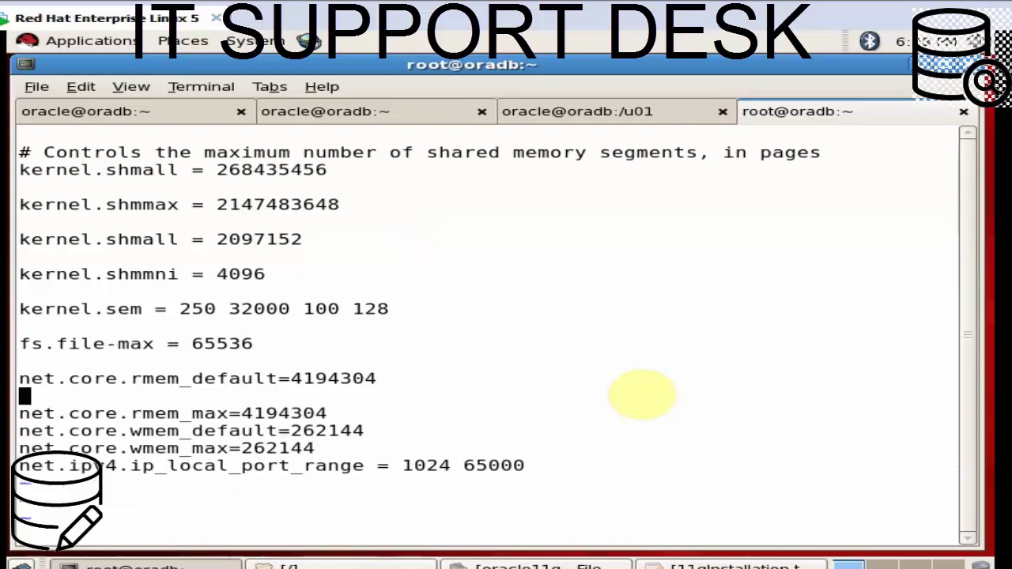
key(d)
key(d)
key(k)
key(k)
key(d)
key(d)
key(k)
key(k)
key(d)
key(d)
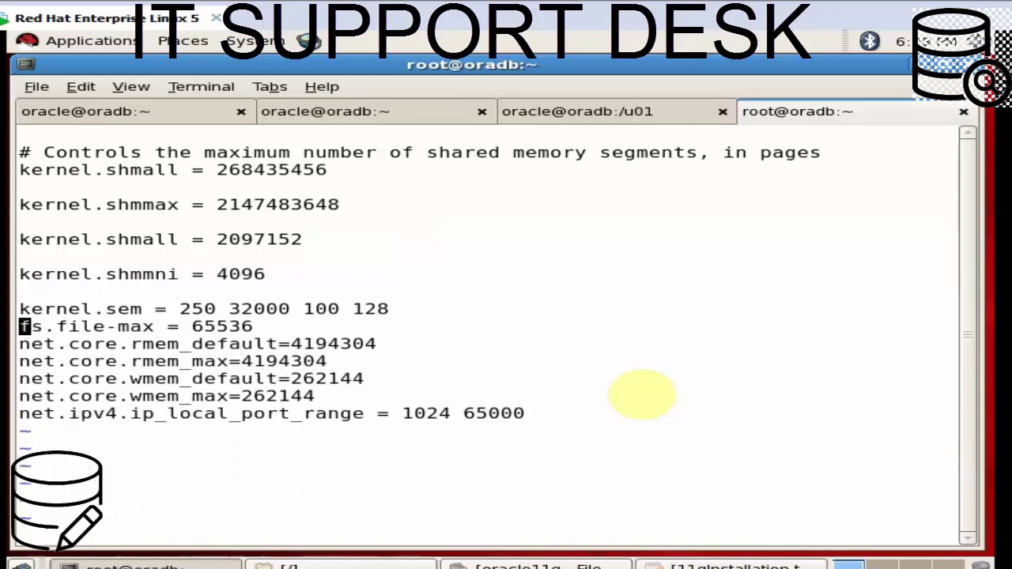
key(k)
key(k)
key(d)
key(d)
key(k)
key(k)
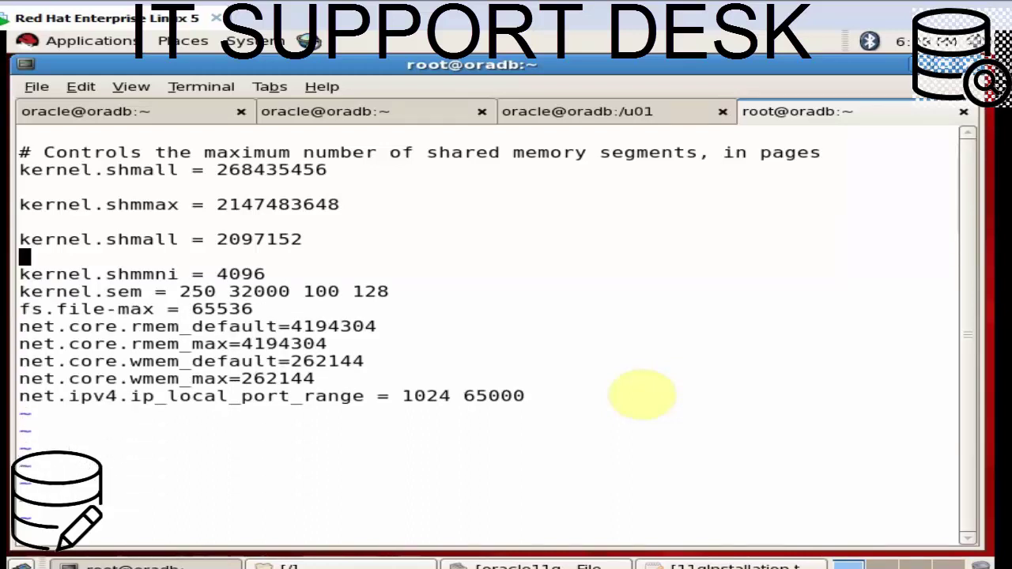
key(k)
key(j)
key(d)
key(d)
key(k)
key(k)
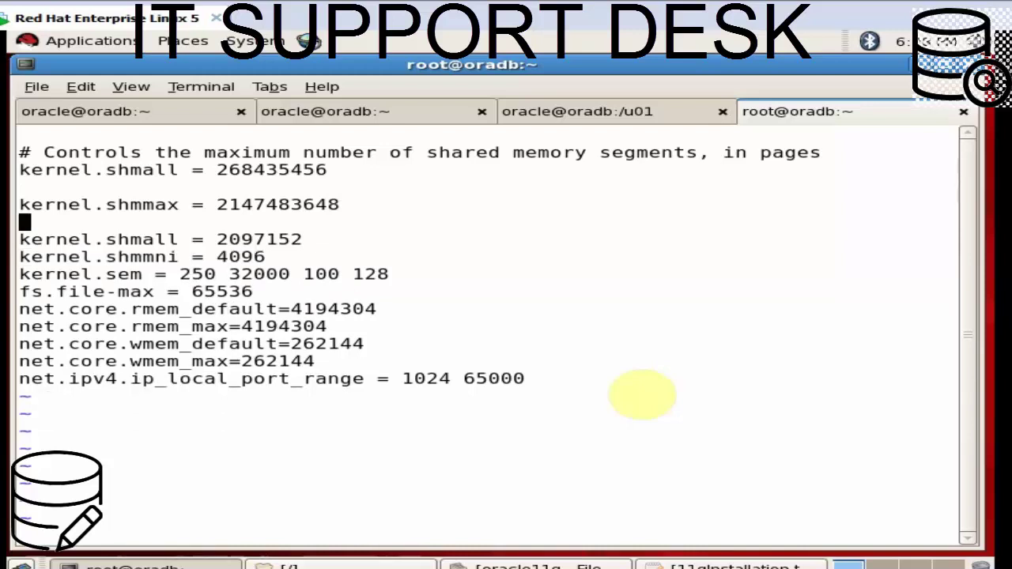
key(d)
key(d)
key(k)
key(k)
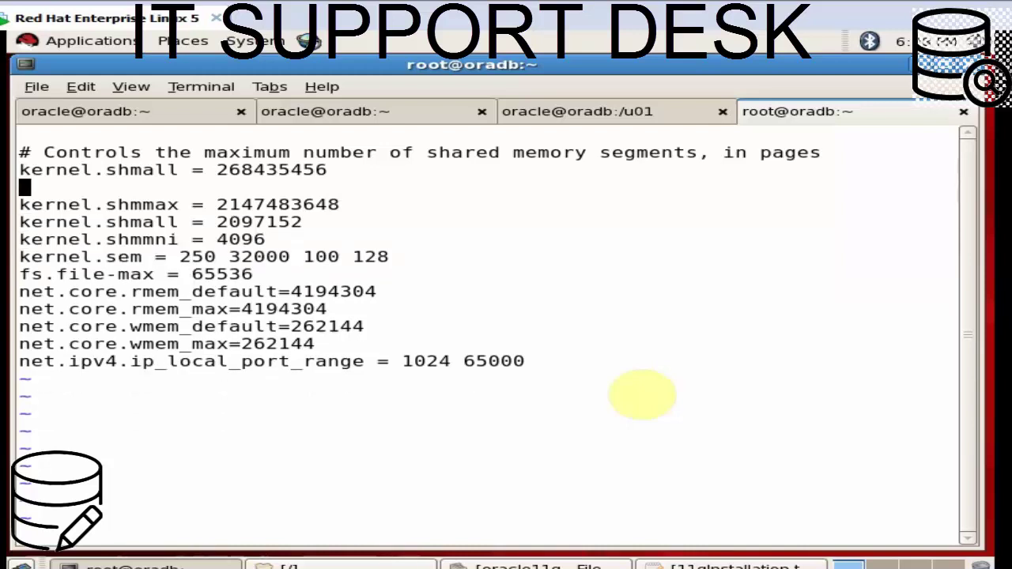
key(d)
key(d)
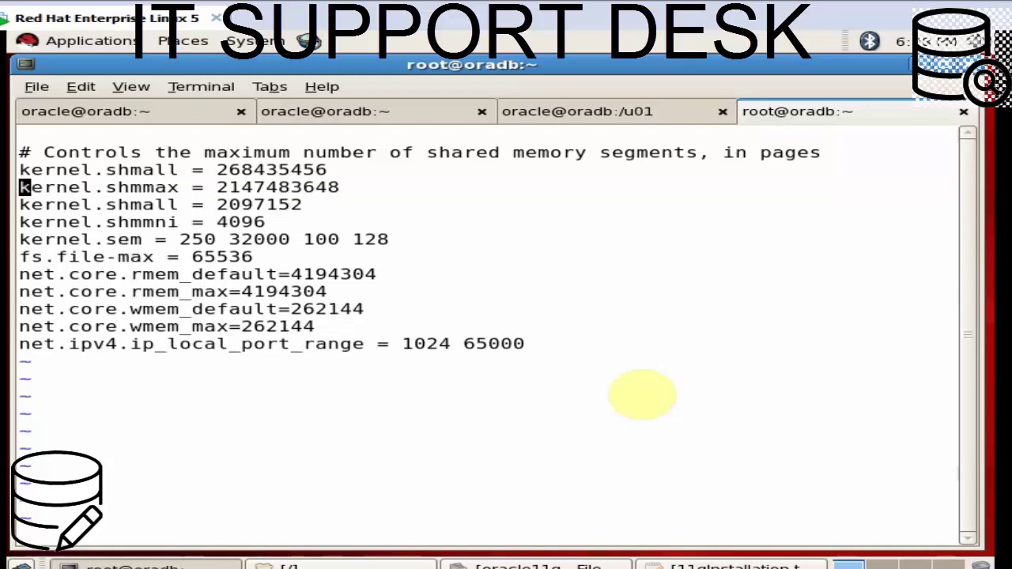
Save /etc/sysctl.conf and quit vi with :wq
key(j)
key(j)
key(j)
key(j)
key(j)
key(j)
key(j)
key(j)
key(j)
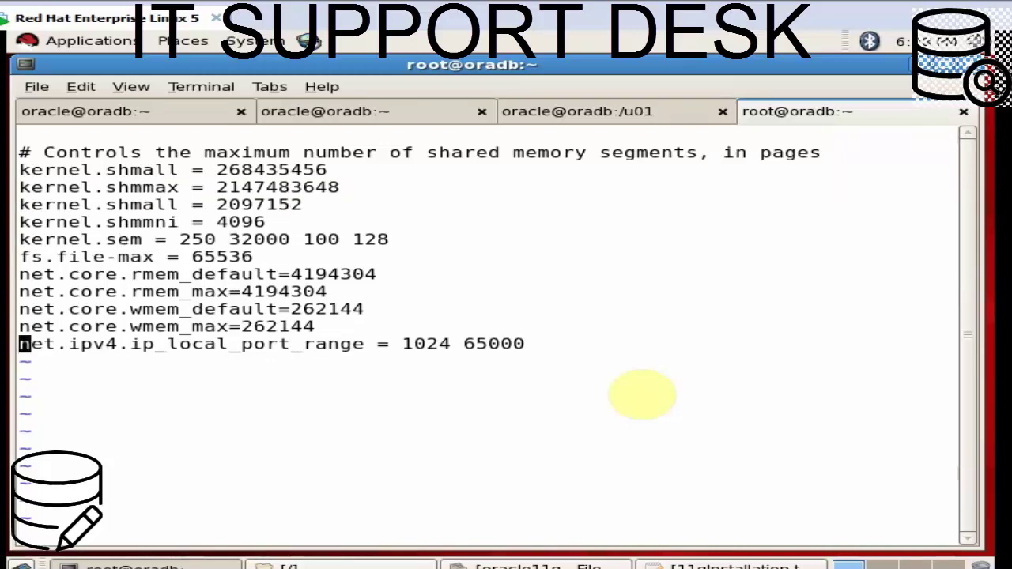
text(:wq)
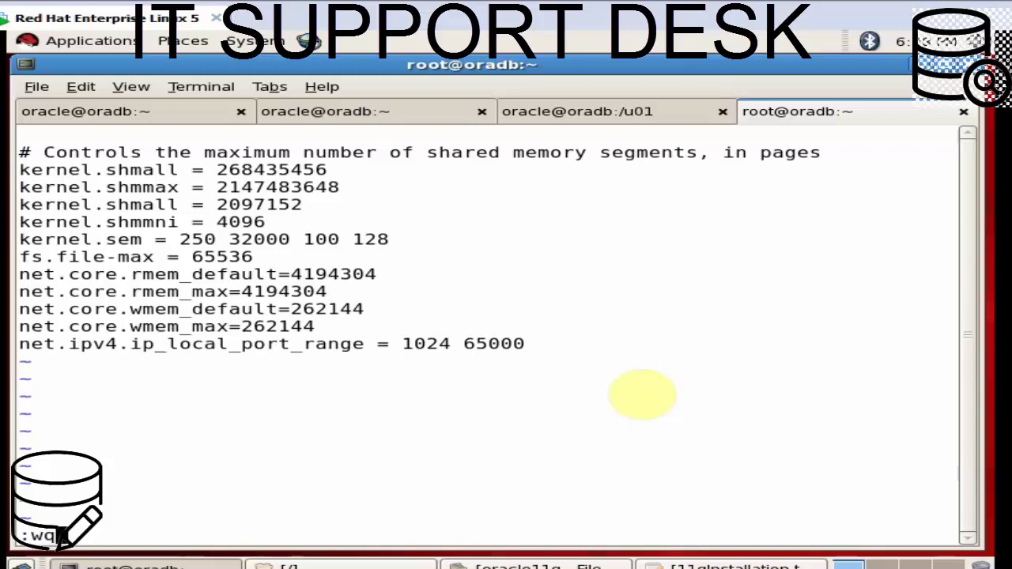
key(Return)
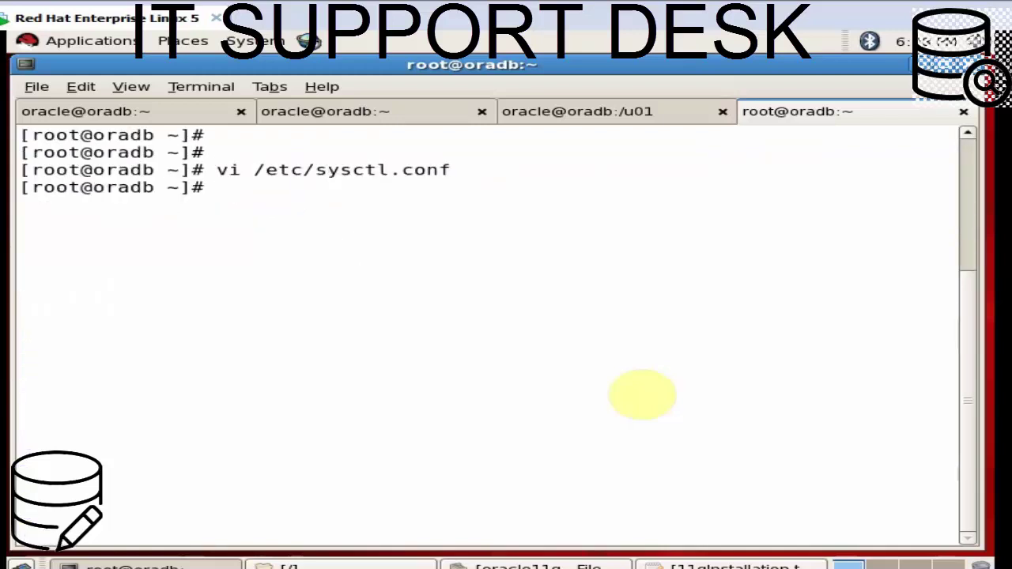
Run sysctl -p and review the loaded values through net.ipv4.ip_local_port_range = 1024 65000
key(Return)
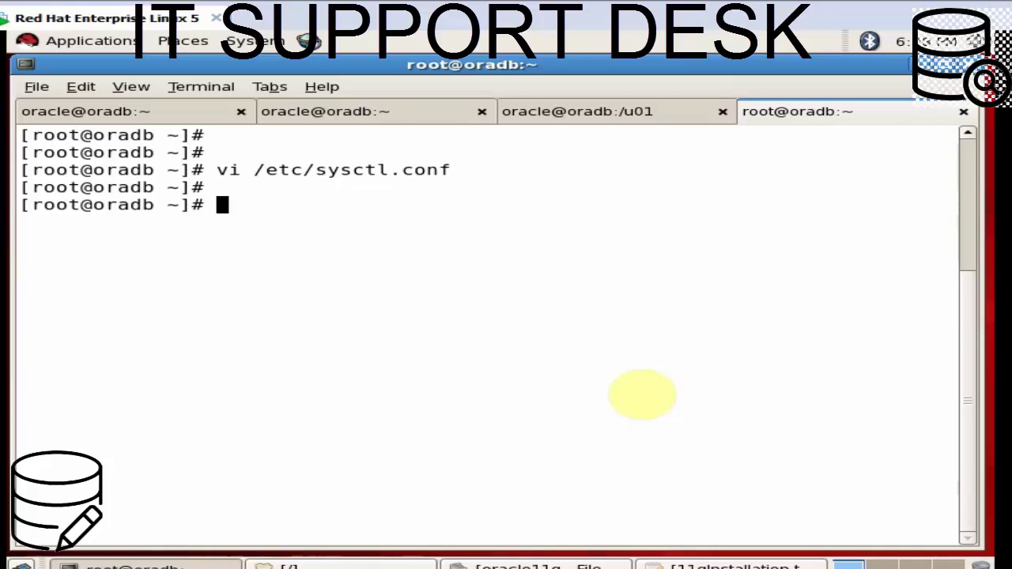
text(sysctl -p)
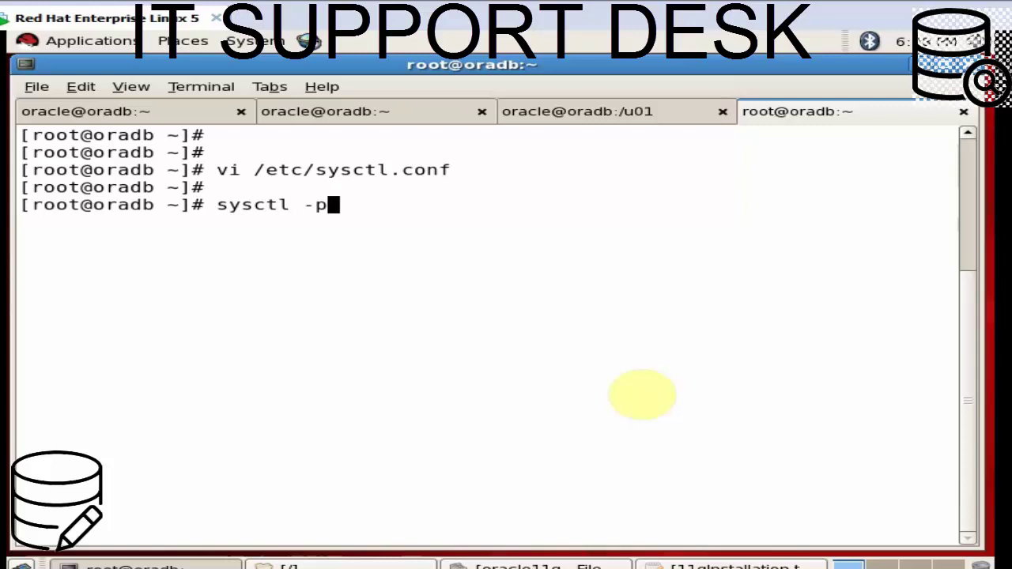
key(Return)
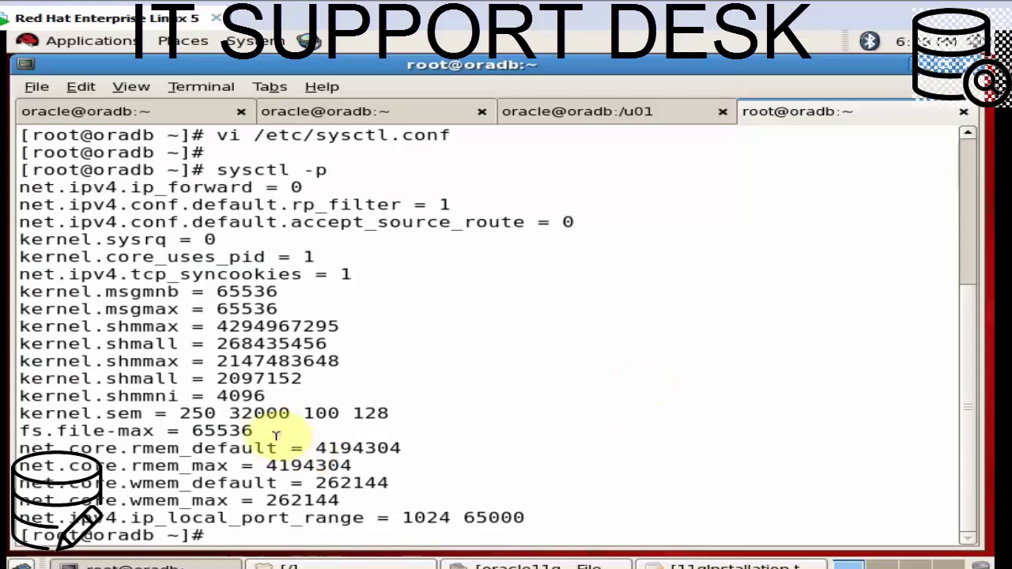
drag(17, 187, 521, 517)
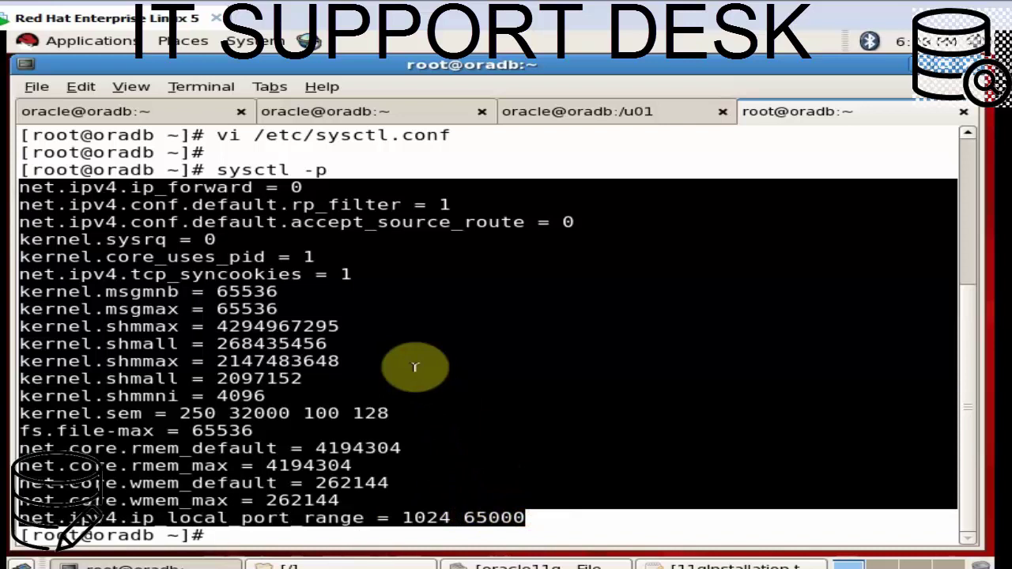
click(685, 565)
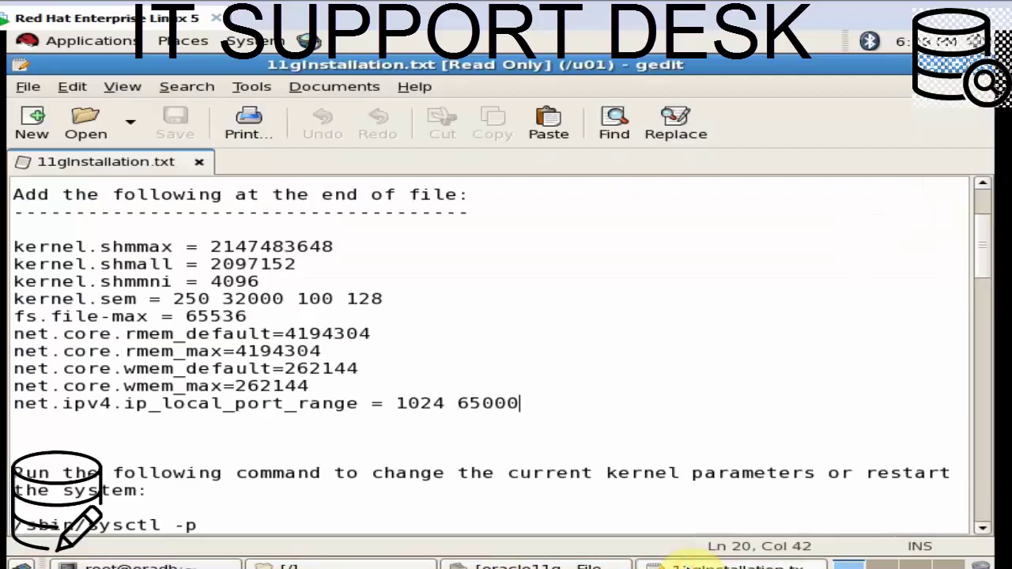
click(684, 565)
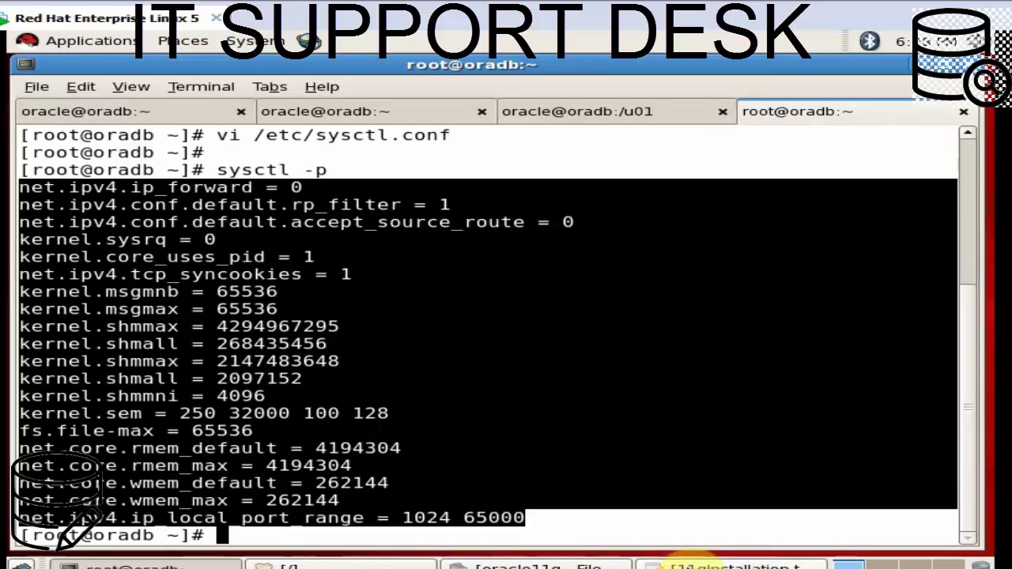
click(468, 362)
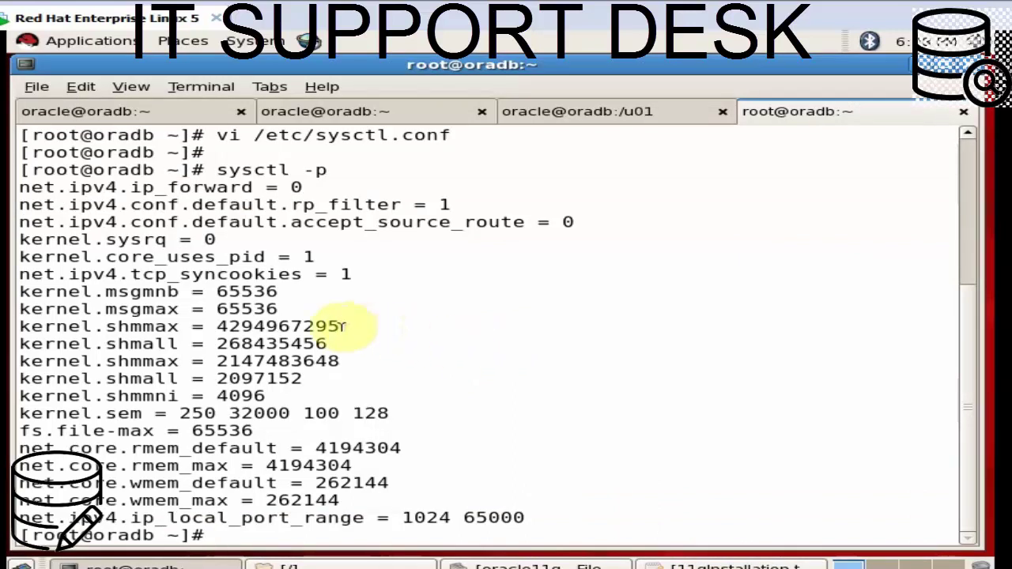
double_click(292, 326)
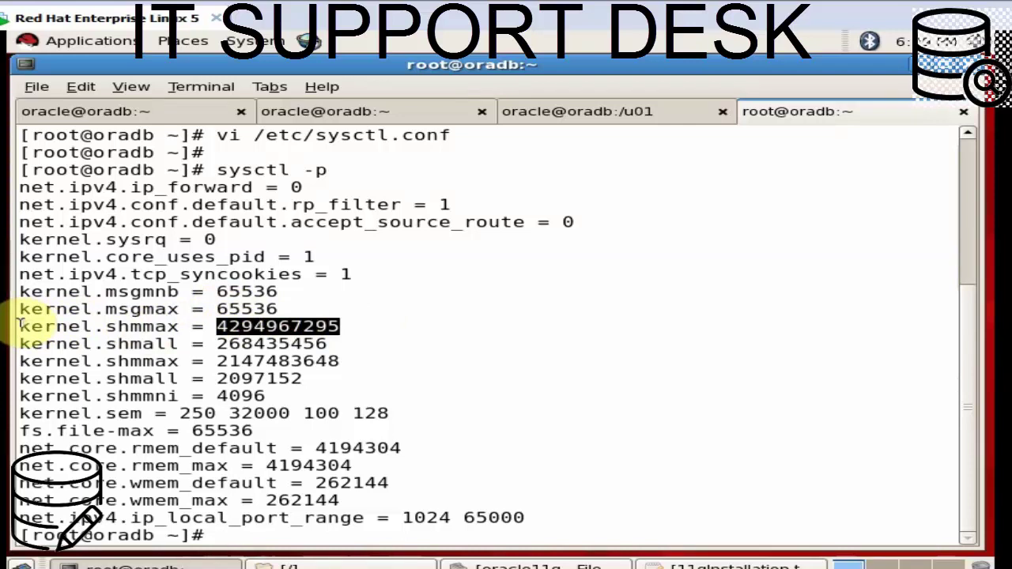
drag(17, 326, 344, 326)
double_click(315, 325)
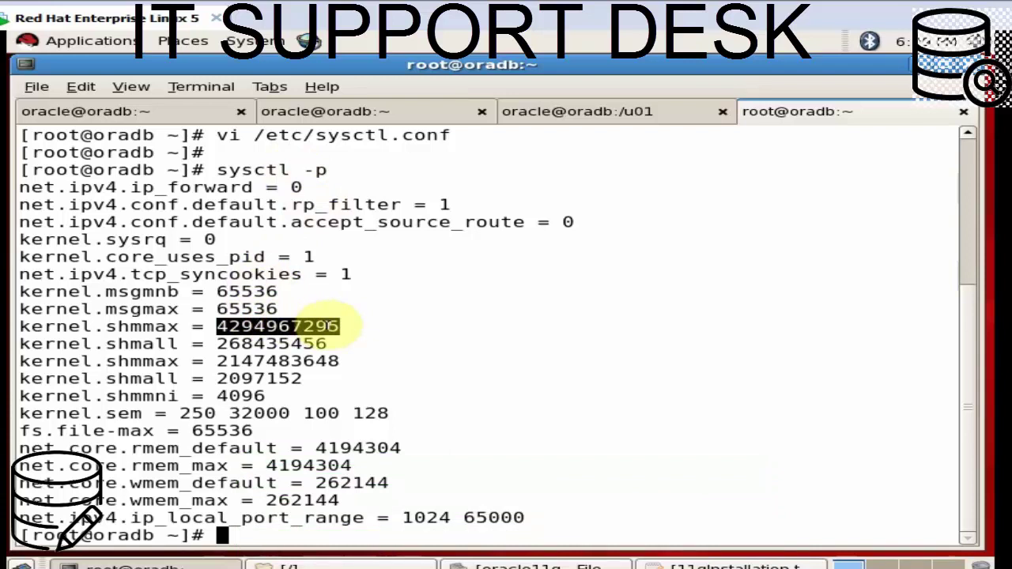
drag(291, 326, 330, 326)
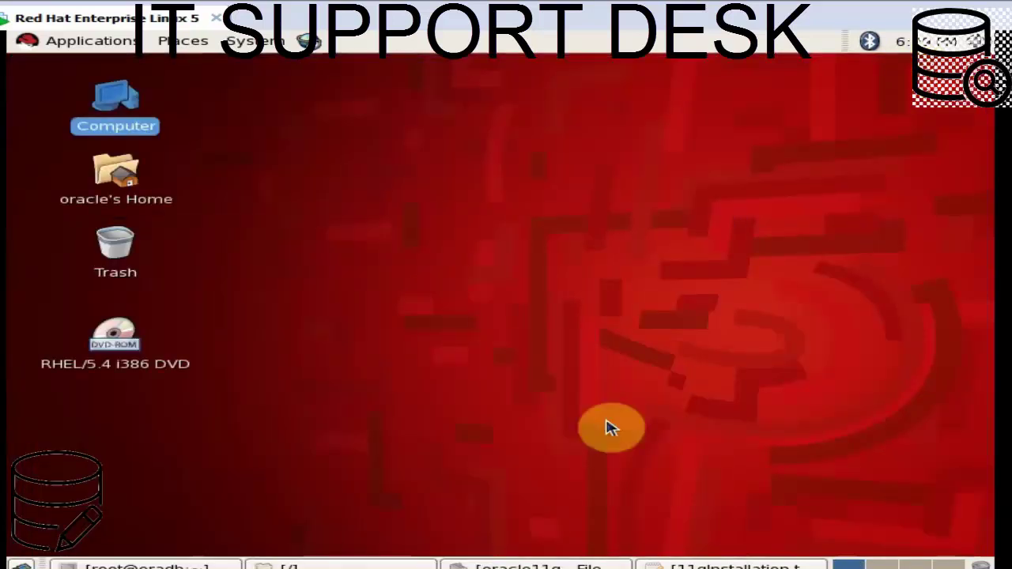
Glance at the oracle11g file browser, then bring the 11gInstallation.txt notes back to the front
click(546, 563)
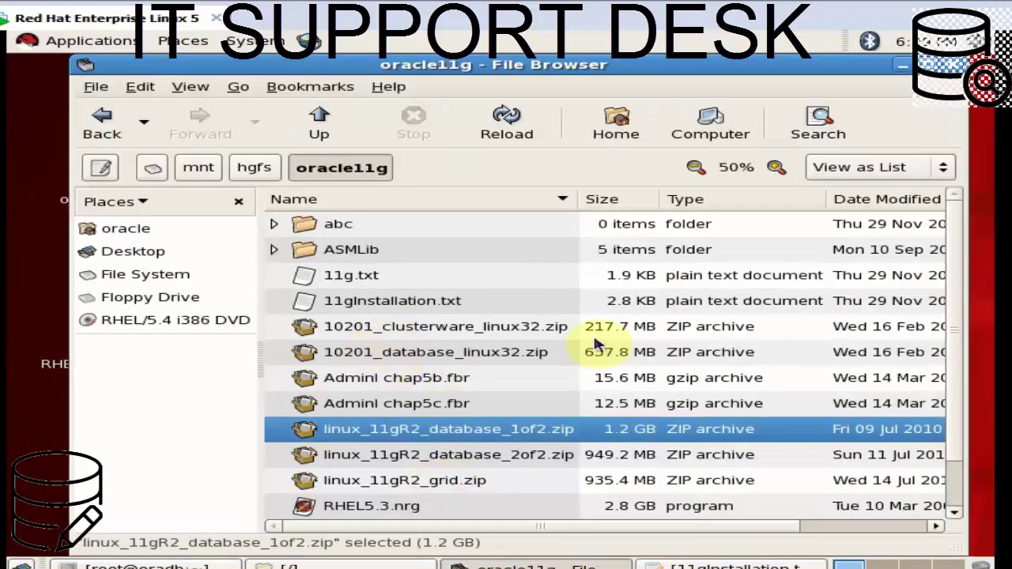
click(545, 563)
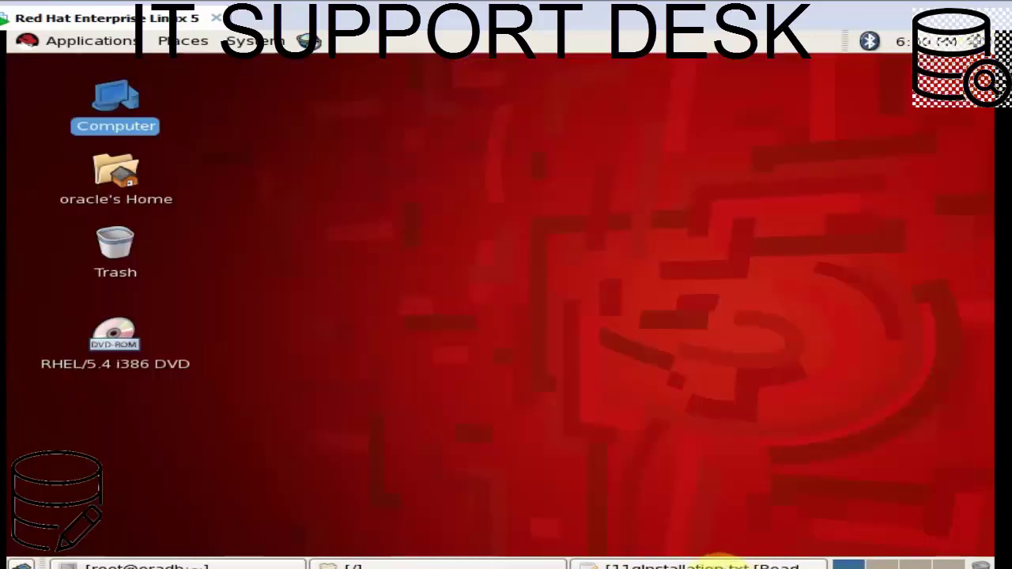
click(666, 563)
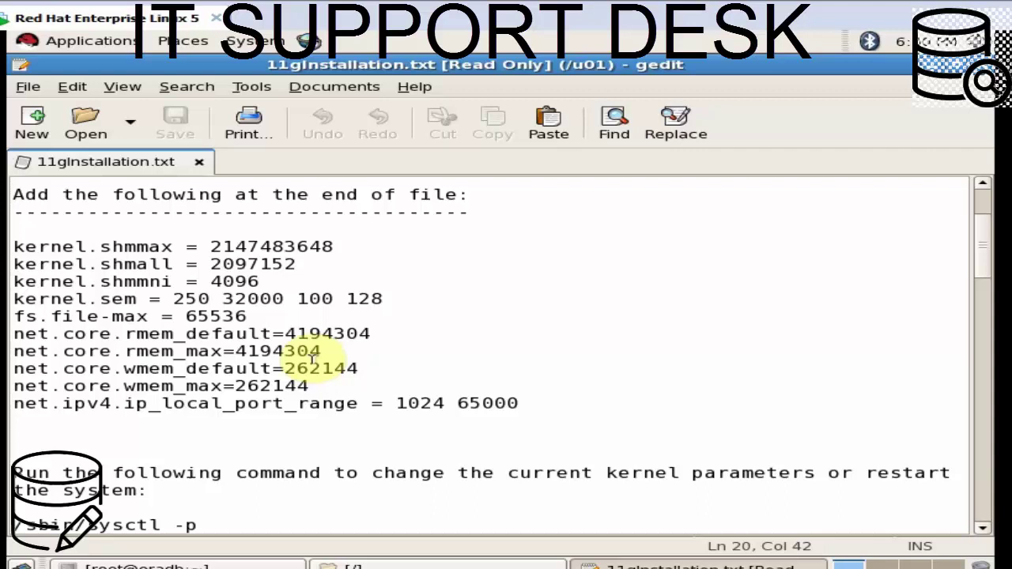
click(250, 262)
double_click(250, 263)
double_click(268, 246)
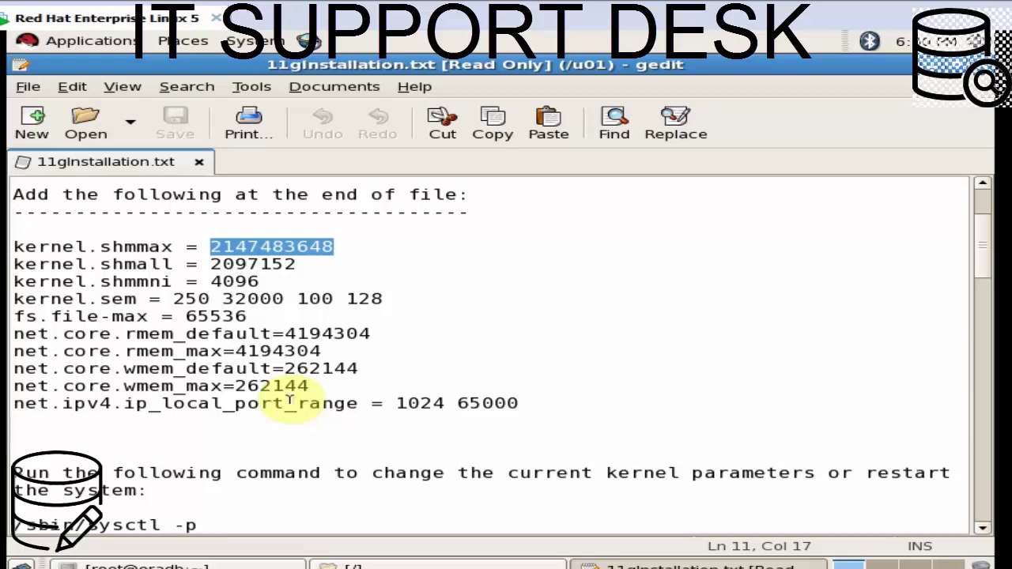
key(ctrl+alt+d)
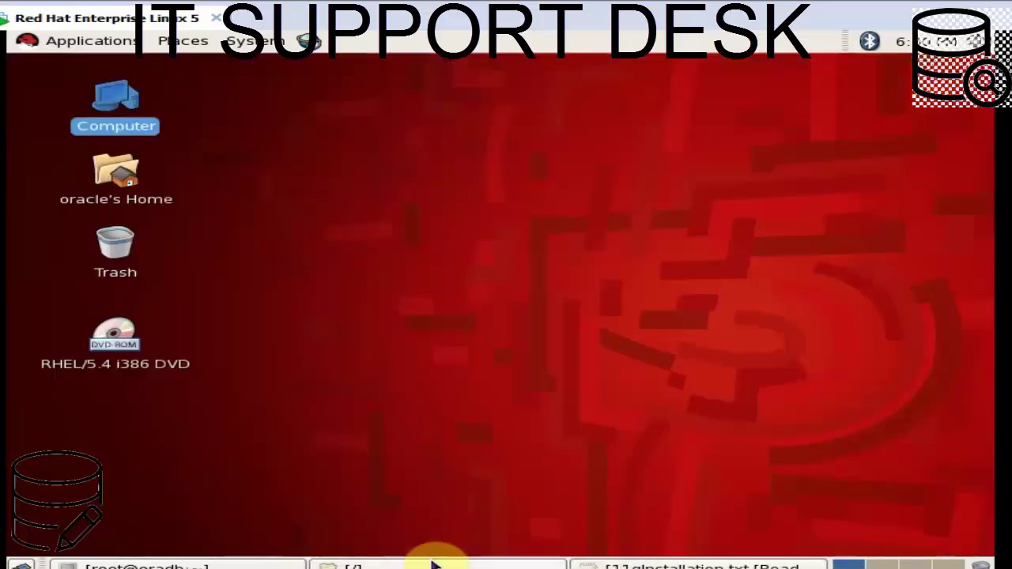
click(636, 565)
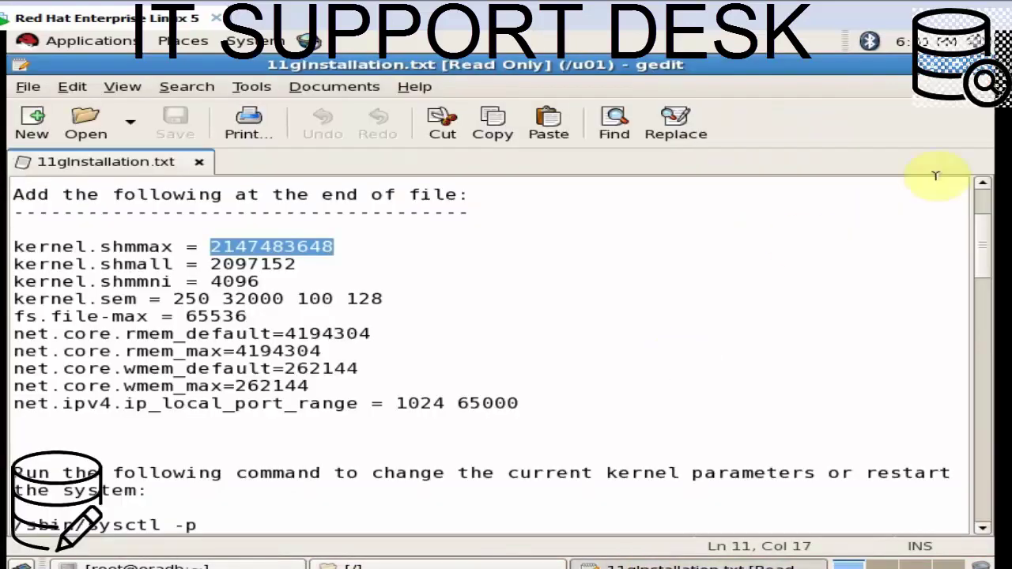
Scroll the notes to section 2, highlighting /sbin/sysctl -p and the /etc/security/limits.conf path
drag(980, 231, 980, 267)
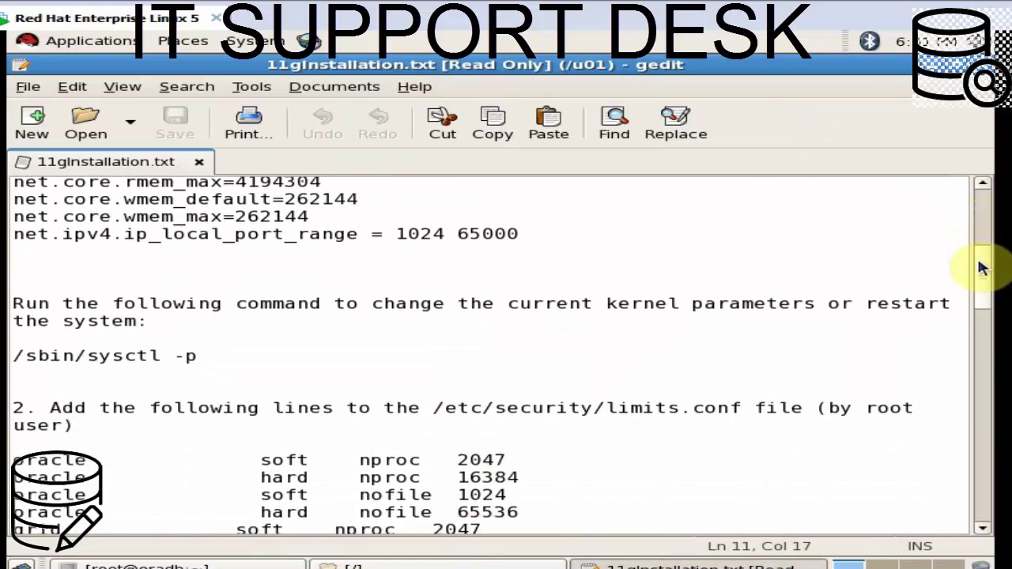
scroll(240, 343, down, 5)
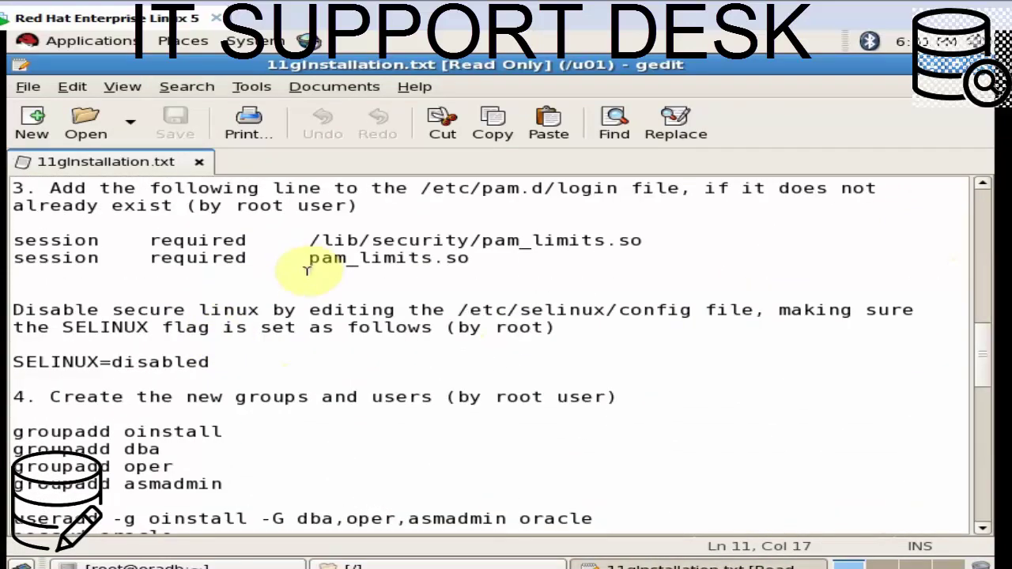
drag(987, 361, 972, 299)
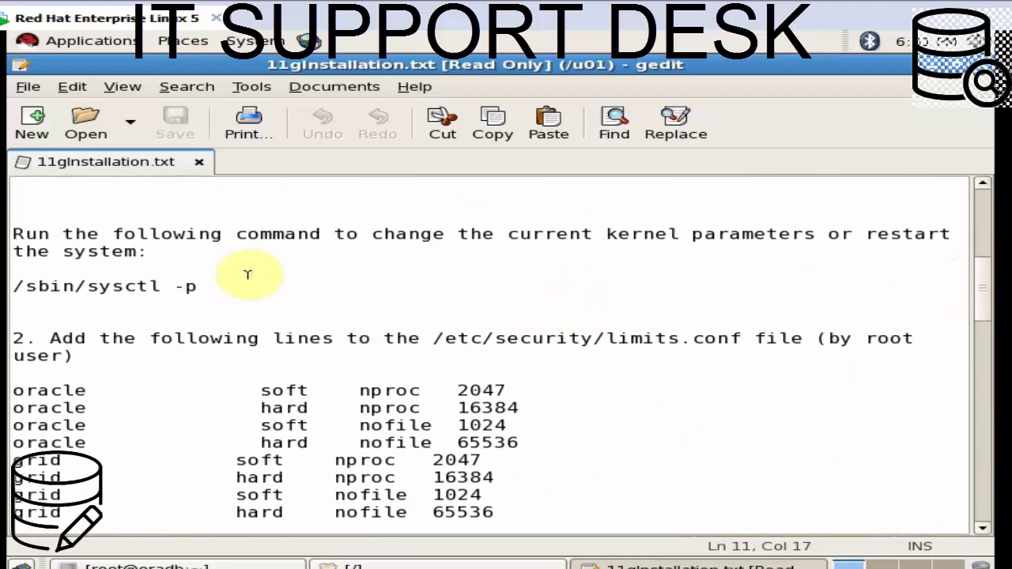
drag(226, 282, 8, 286)
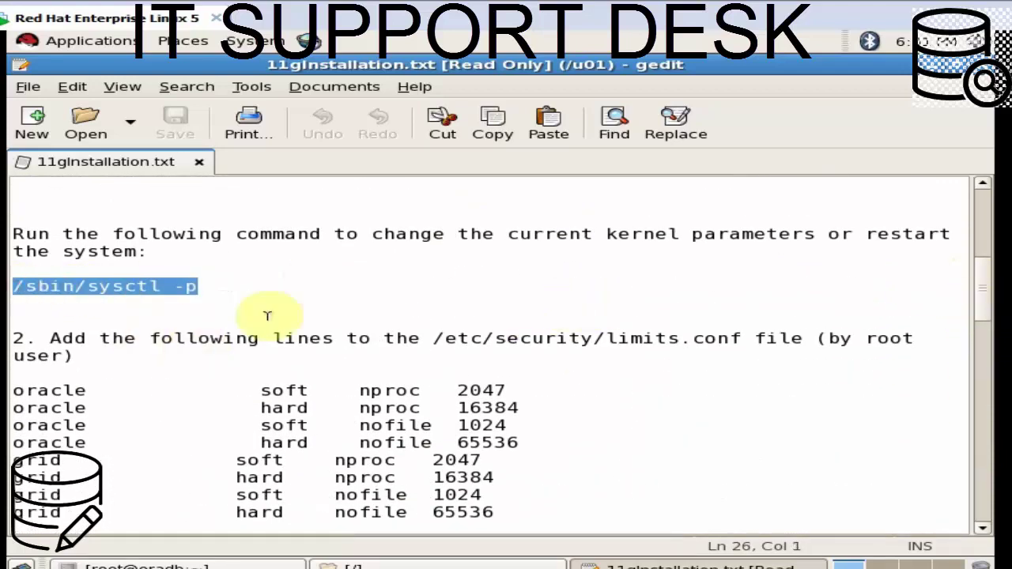
drag(432, 337, 733, 335)
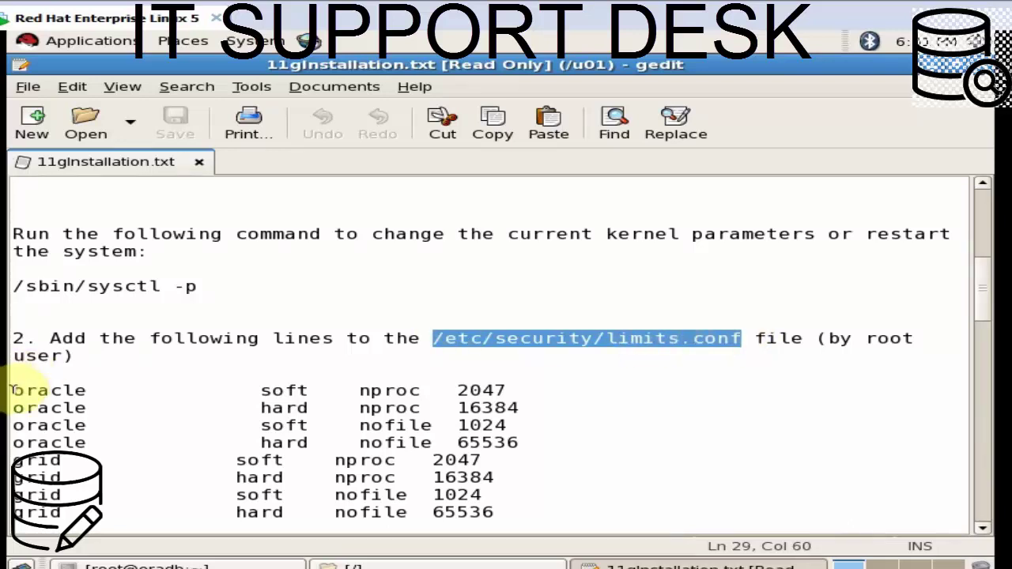
Copy the four oracle nproc and nofile limit lines, restoring an accidentally overwritten 'oracle'
drag(12, 389, 76, 389)
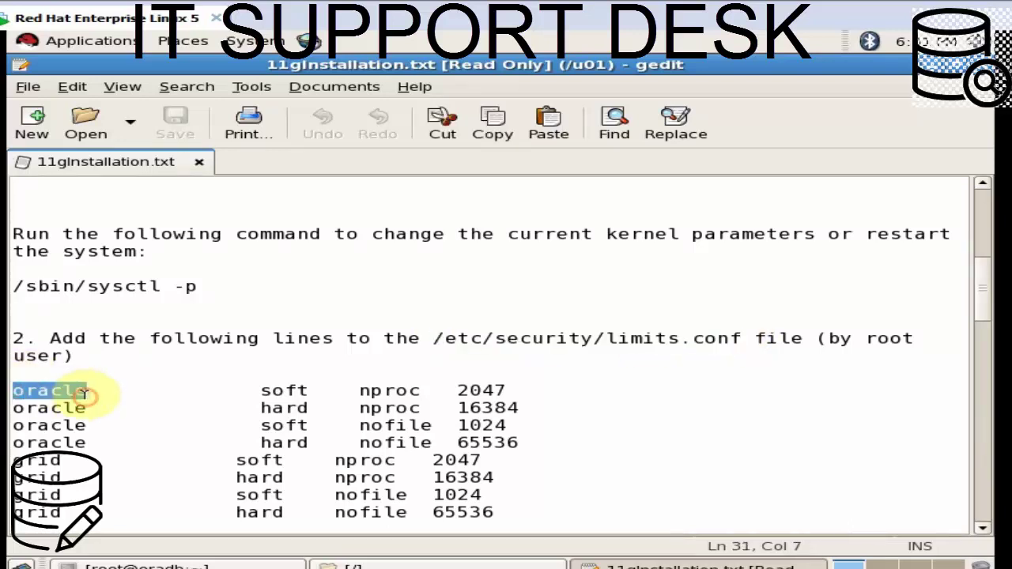
text(*)
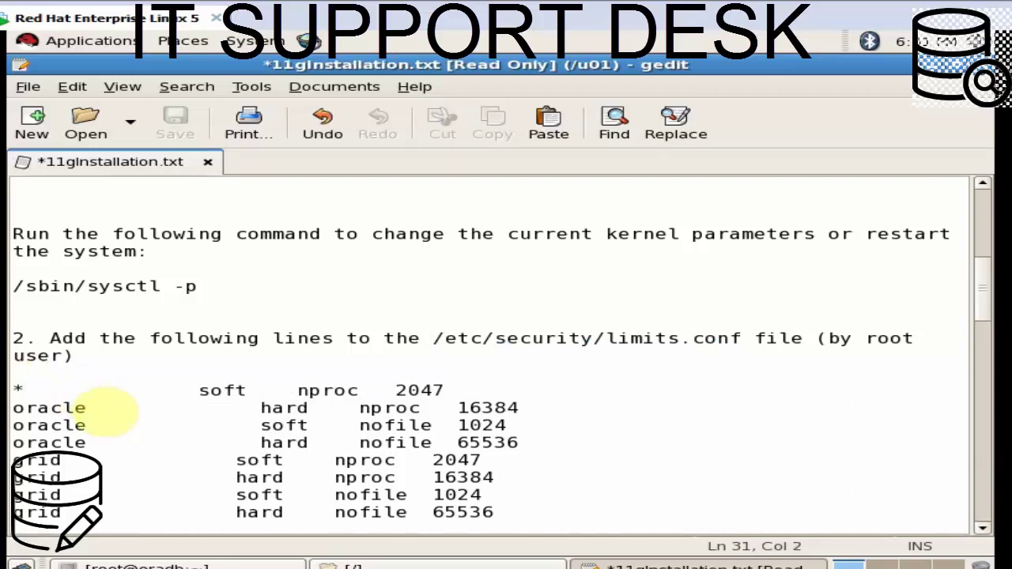
key(BackSpace)
text(oracle)
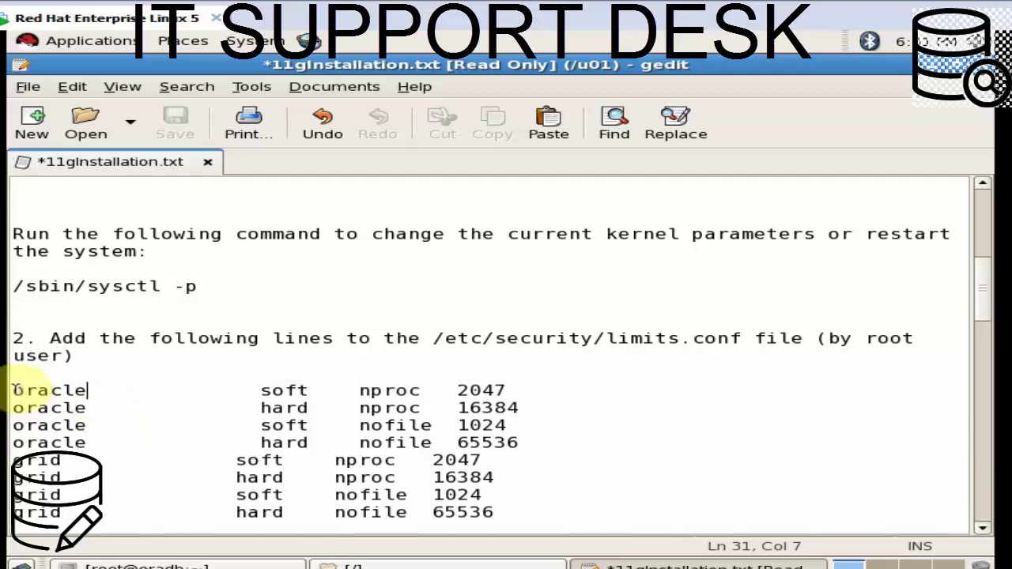
drag(13, 389, 529, 446)
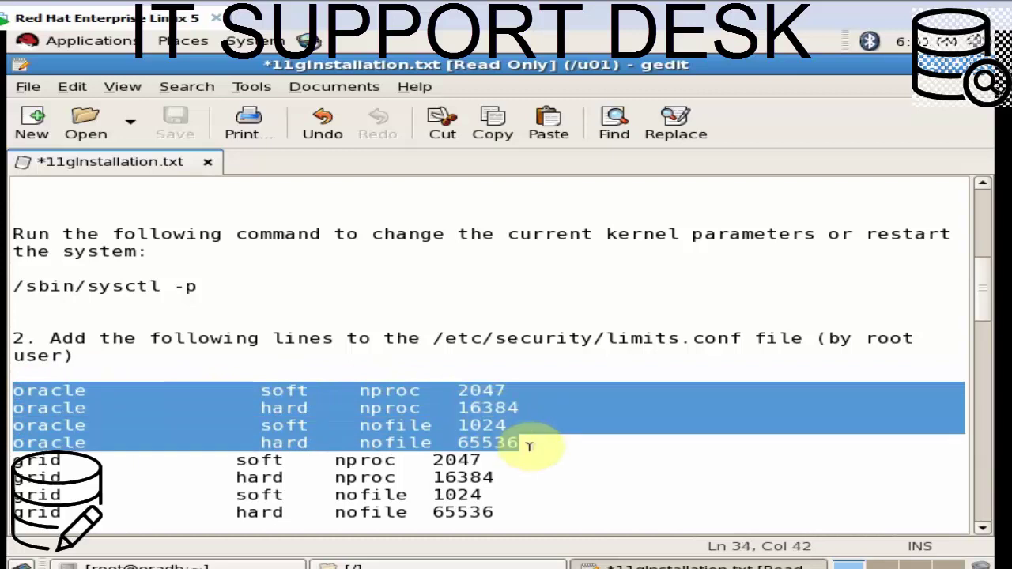
right_click(491, 434)
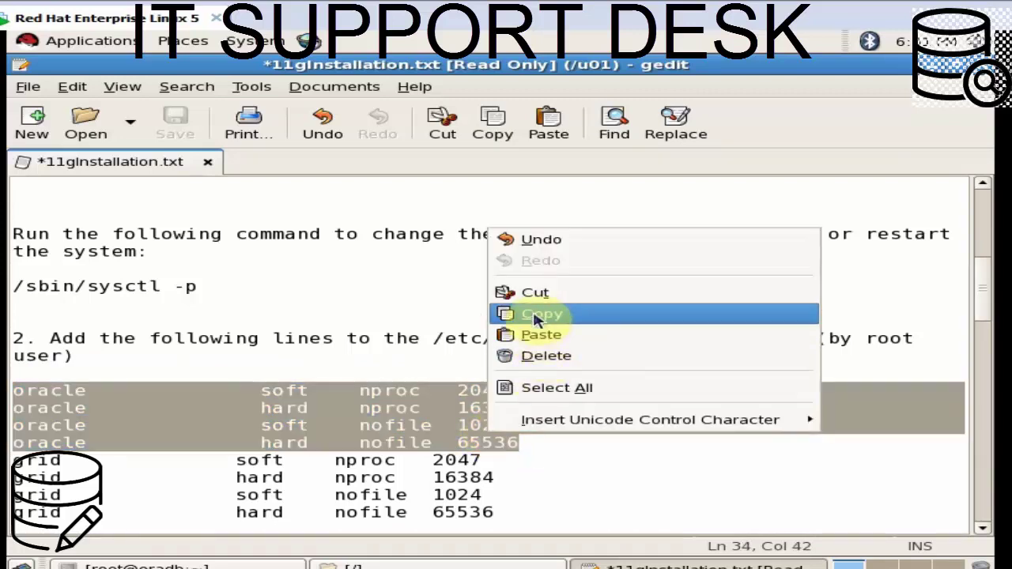
click(538, 317)
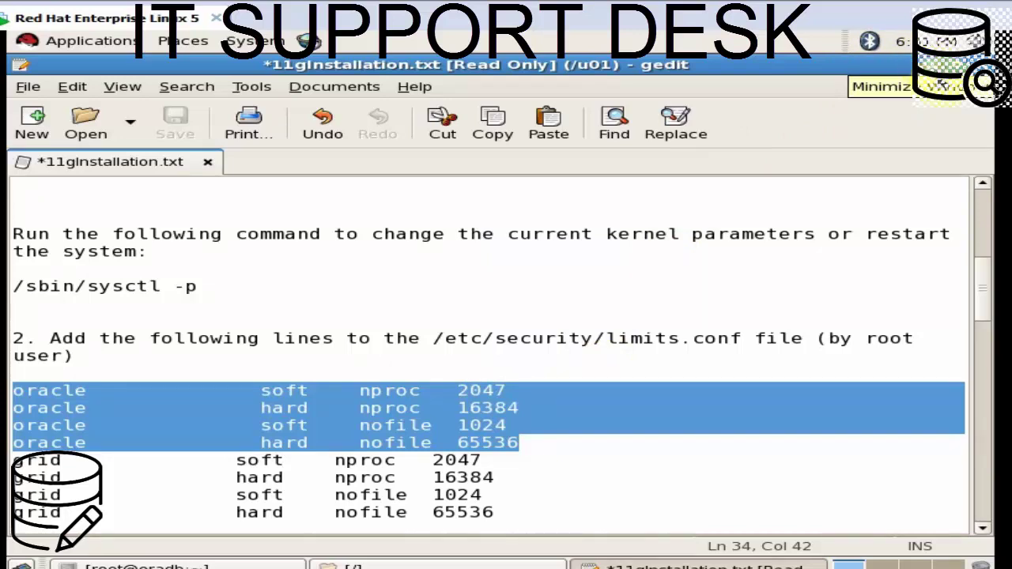
In the root terminal, clear the screen and open /etc/security/limits.conf in vi
click(944, 65)
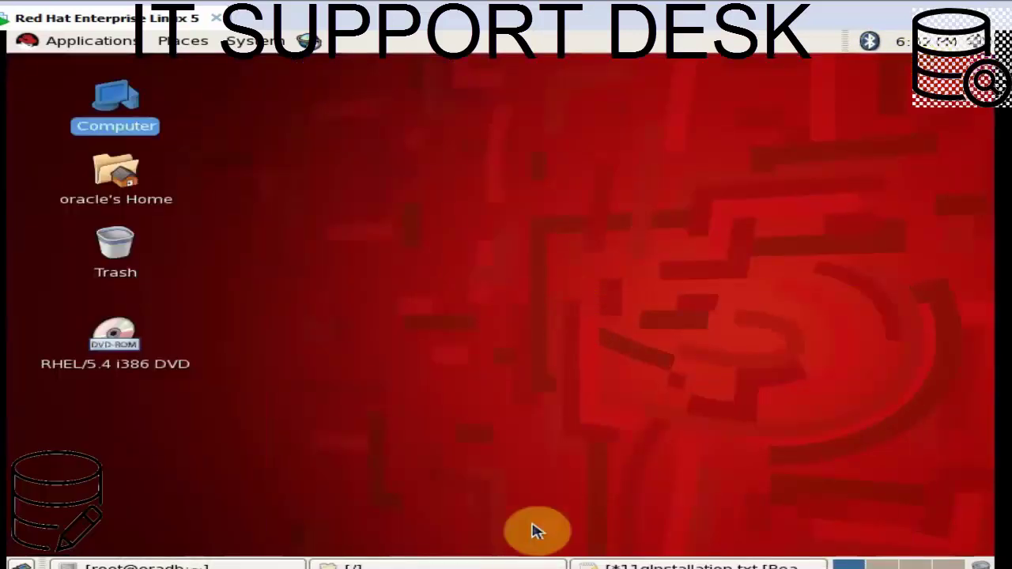
click(373, 563)
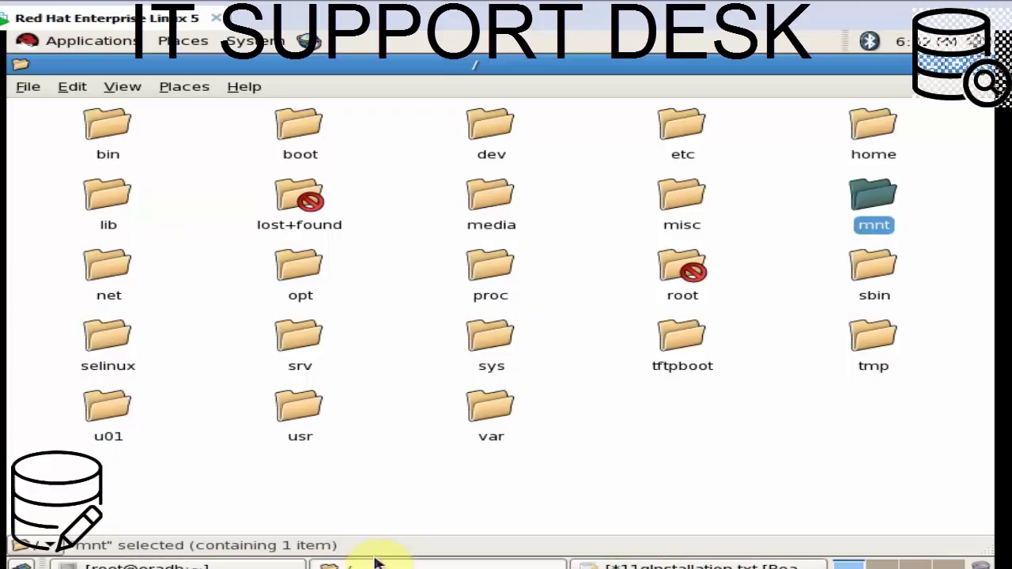
click(373, 563)
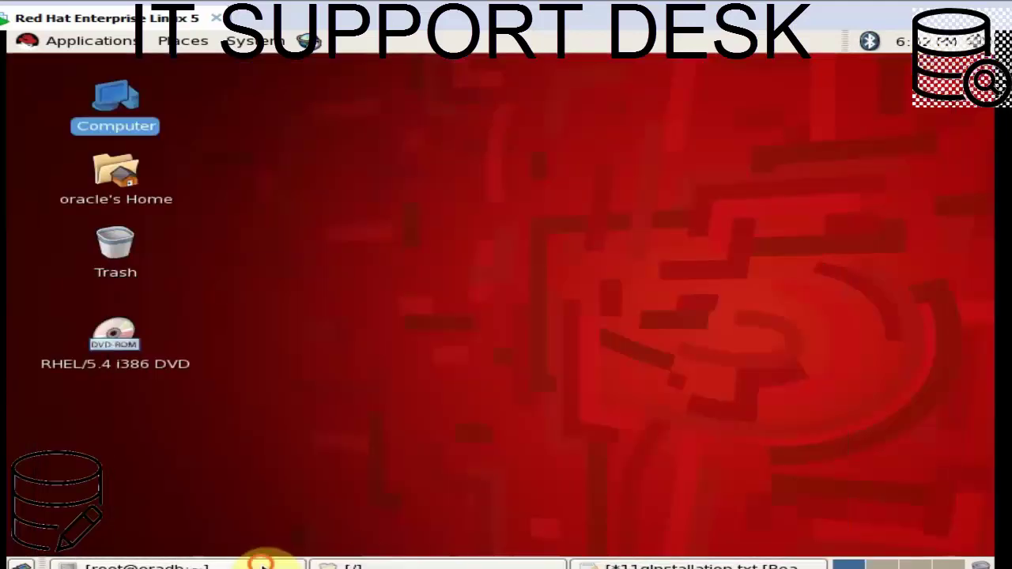
click(263, 563)
text(clear)
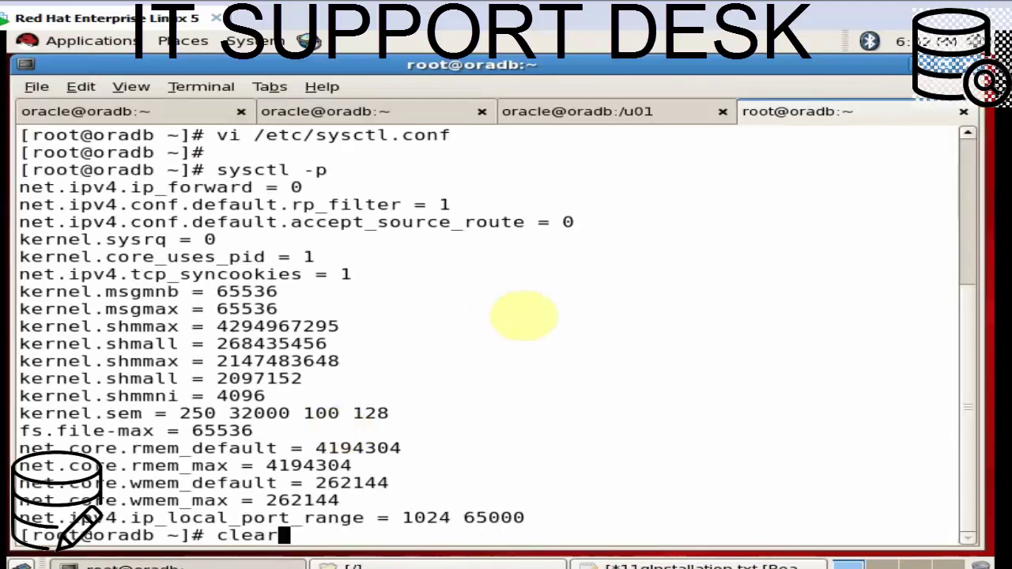
key(Return)
key(Return)
key(Return)
key(Return)
key(Return)
key(Return)
text(vi /e)
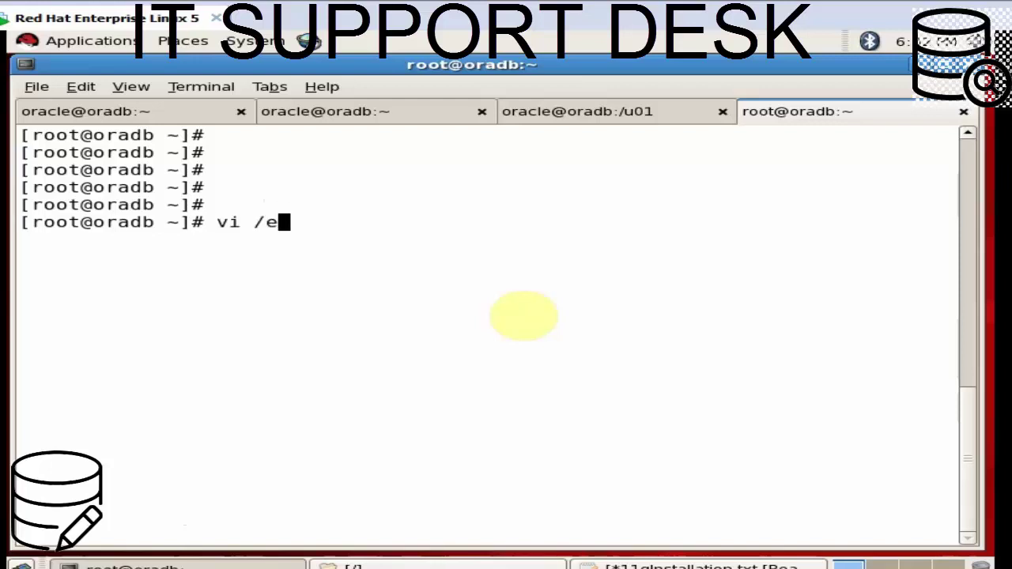
text(tc/security/limits.)
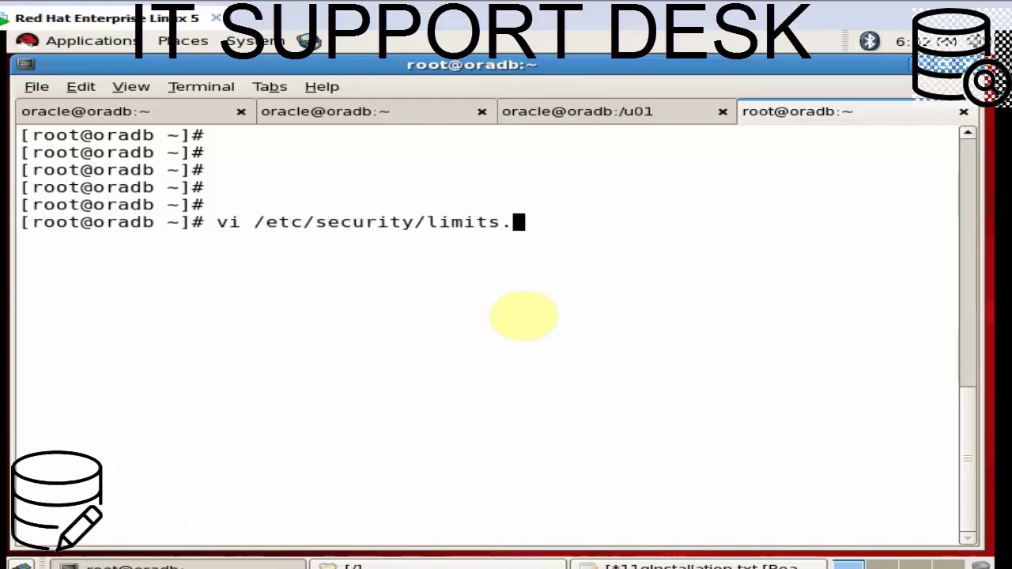
text(conf)
key(Return)
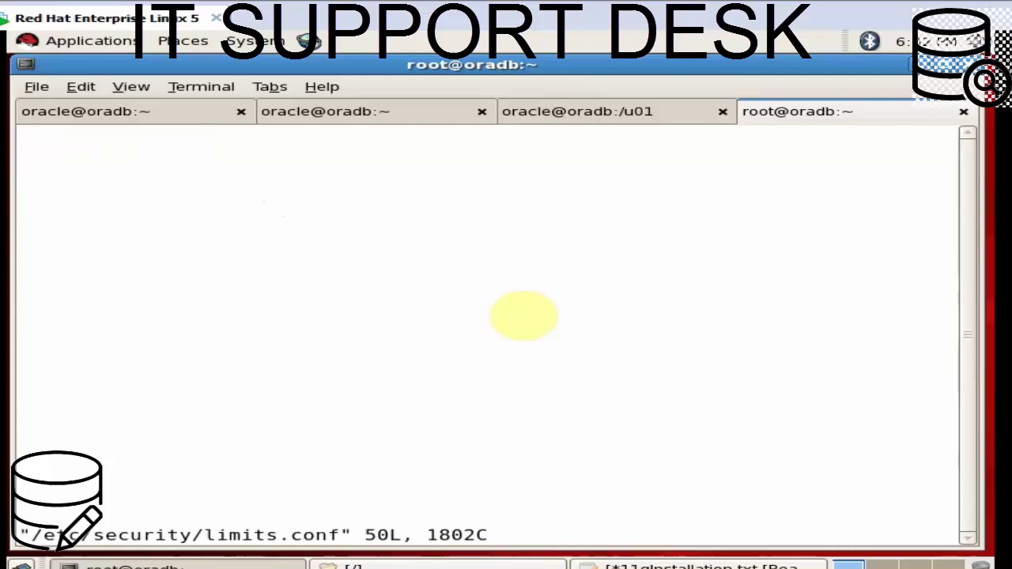
Paste the four oracle limit lines at the end of limits.conf
key(Down)
key(Down)
key(Down)
key(Down)
key(Down)
key(Down)
key(Down)
key(Down)
key(Down)
key(Down)
key(Down)
key(Down)
key(Down)
key(Down)
key(Down)
key(Down)
key(Down)
key(Down)
key(Down)
key(Down)
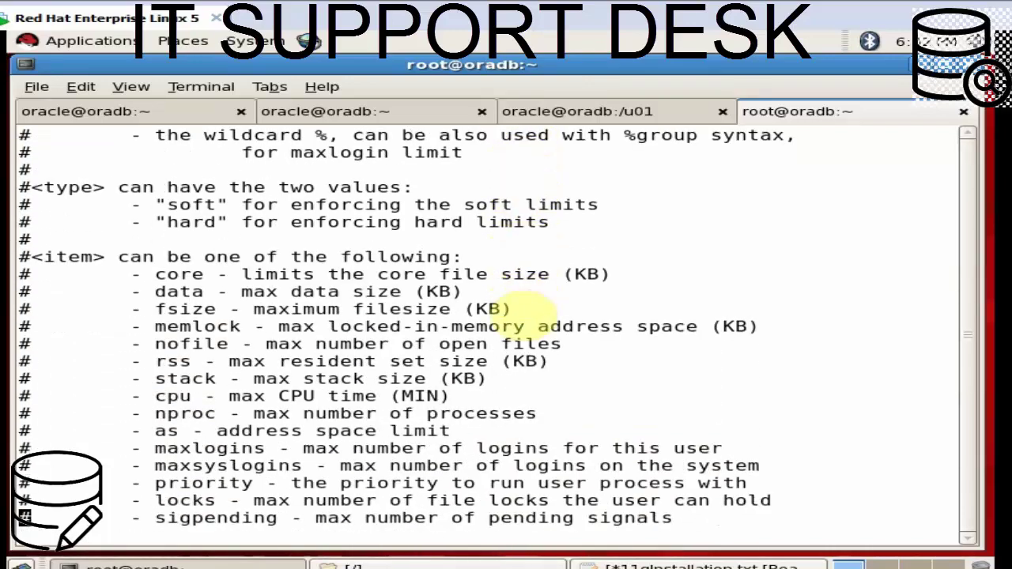
key(Down)
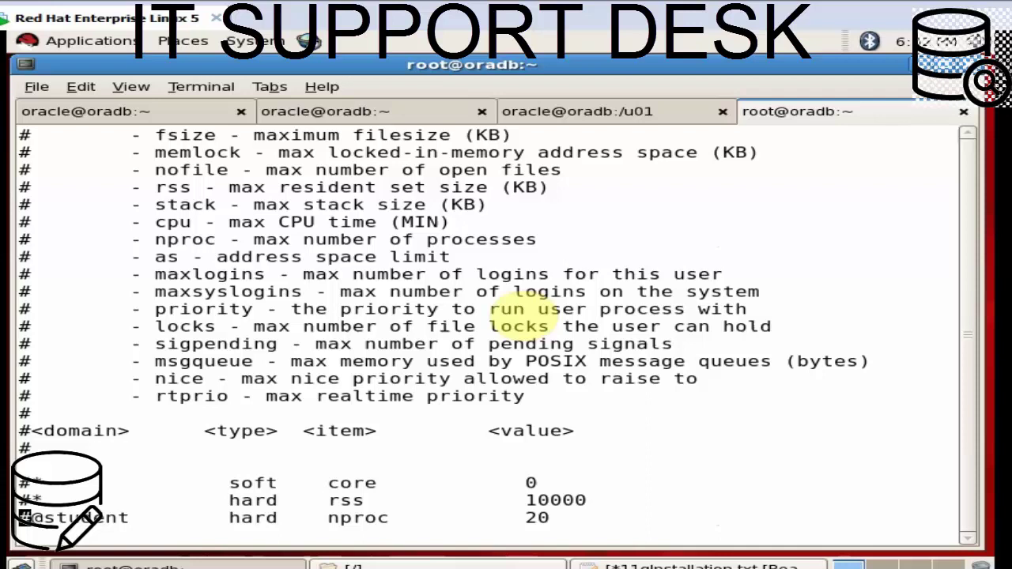
key(Down)
key(Down)
key(Down)
key(Down)
key(Down)
key(Down)
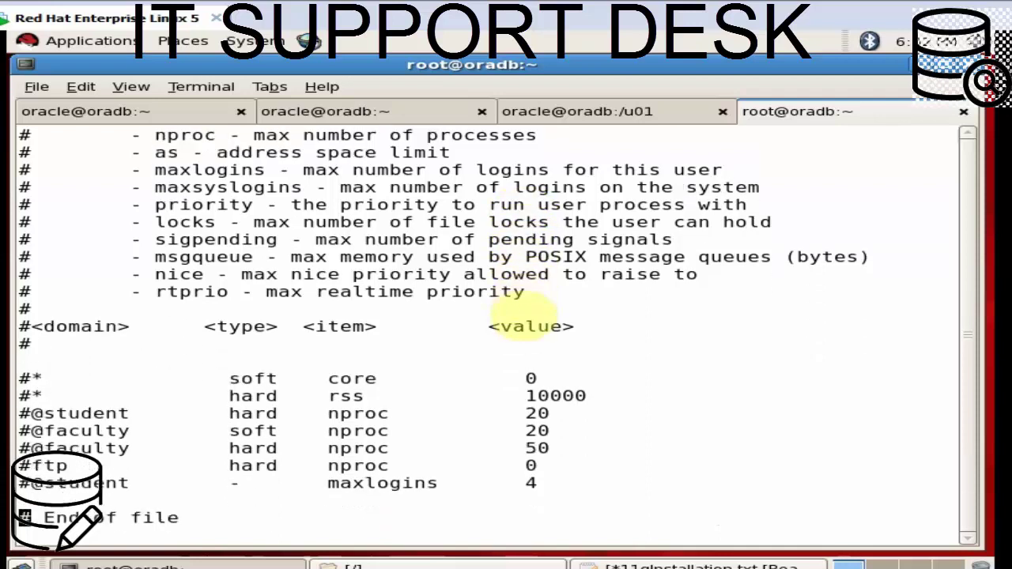
key(i)
key(Return)
key(Return)
key(Return)
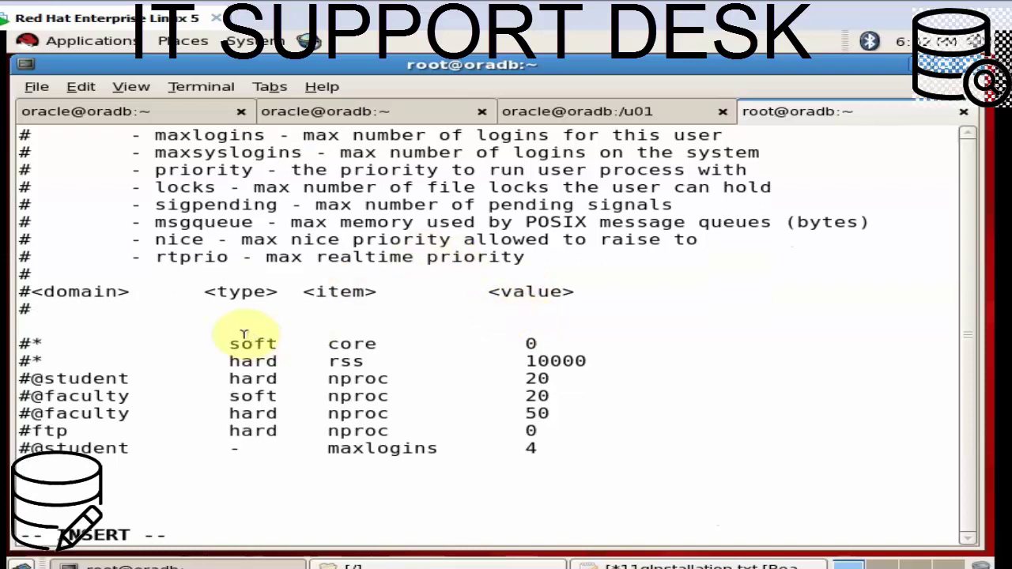
right_click(181, 327)
click(238, 448)
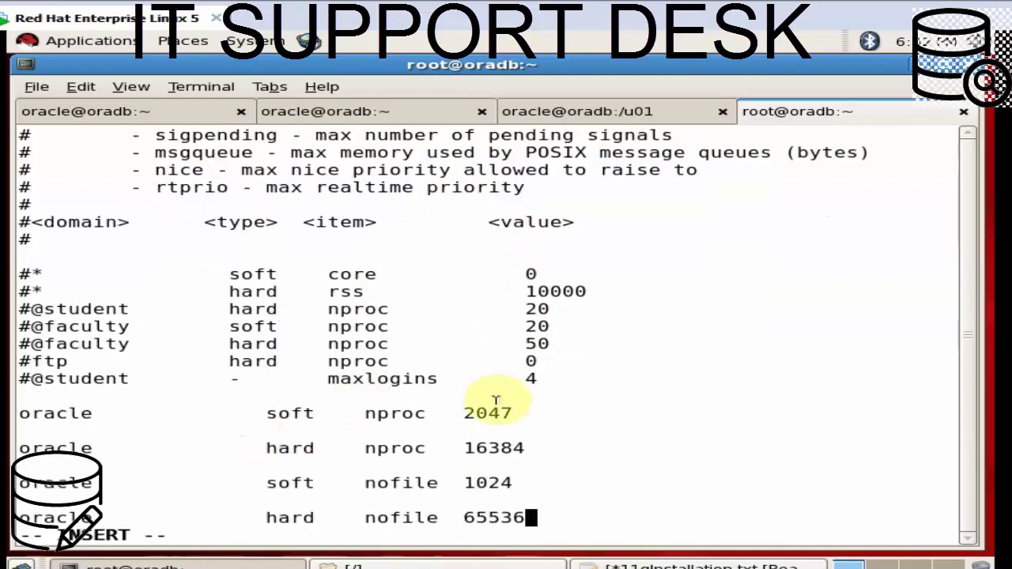
Delete the blank lines between the pasted oracle lines and save limits.conf with :wq
key(Escape)
key(d)
key(d)
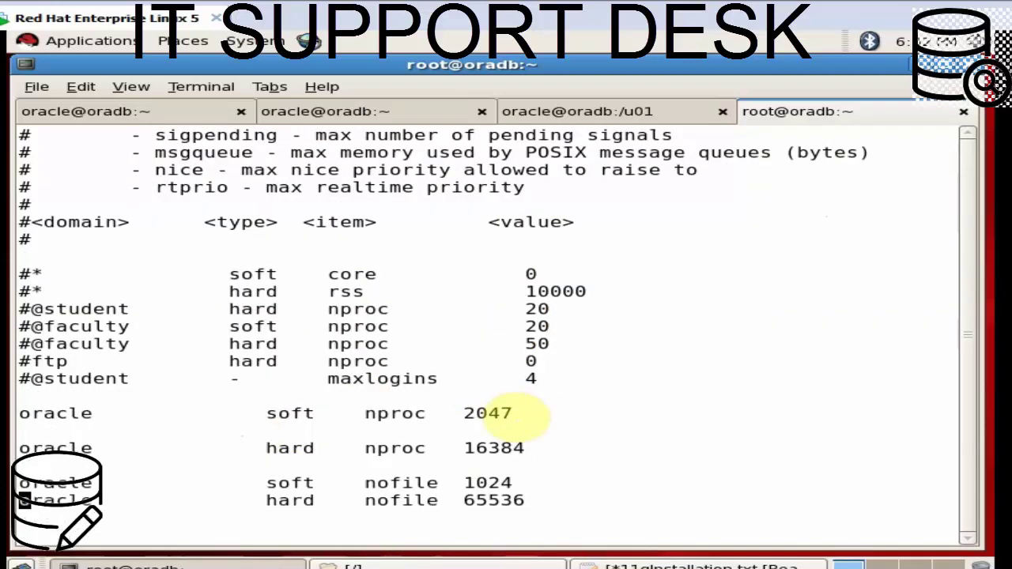
key(d)
key(d)
key(k)
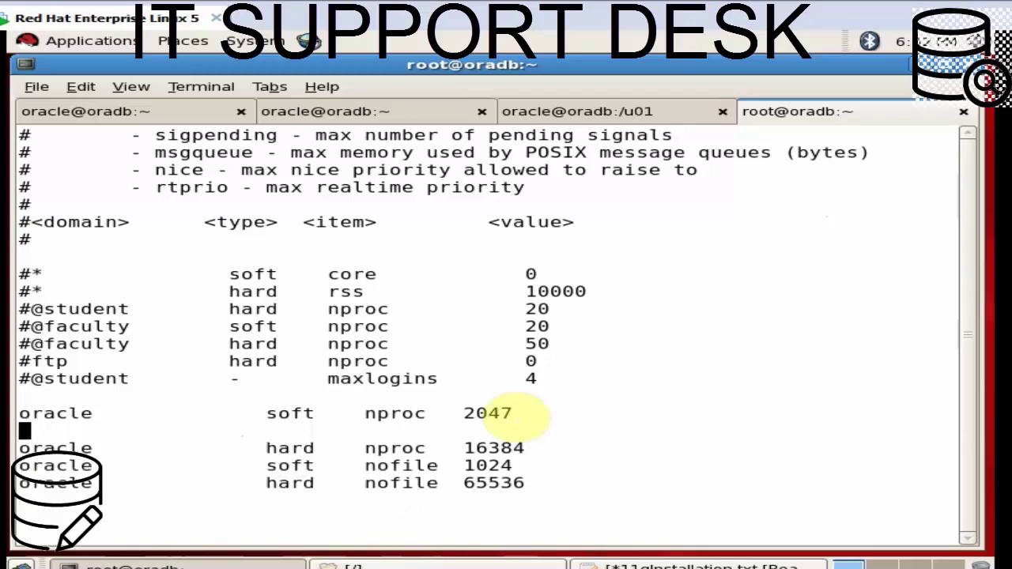
key(d)
key(d)
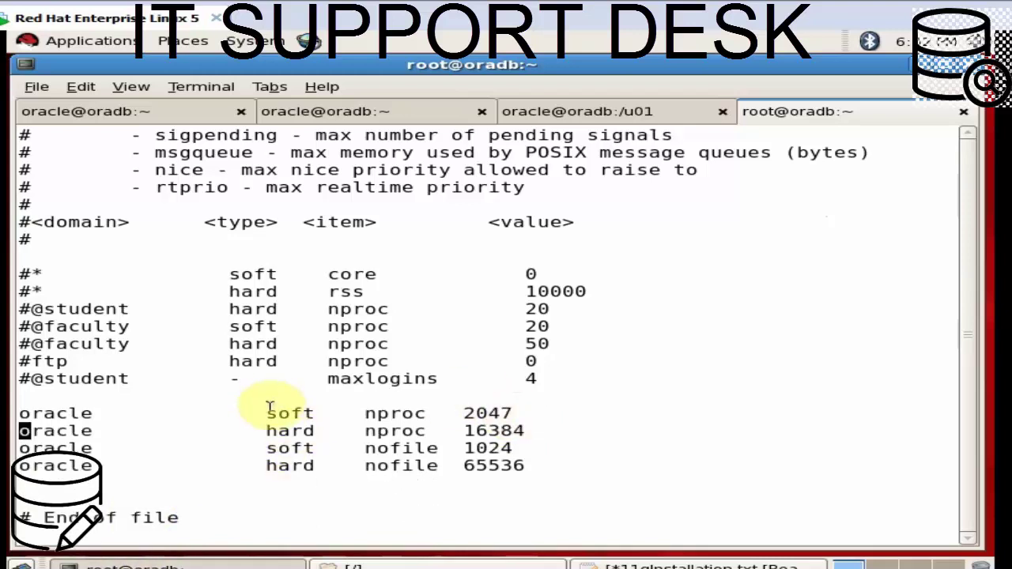
drag(266, 413, 495, 474)
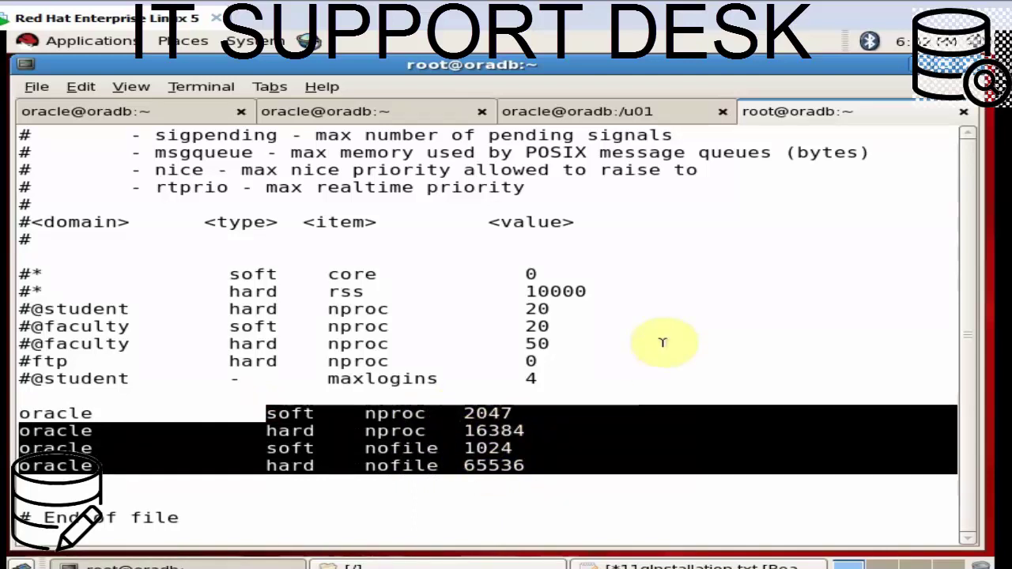
text(wq)
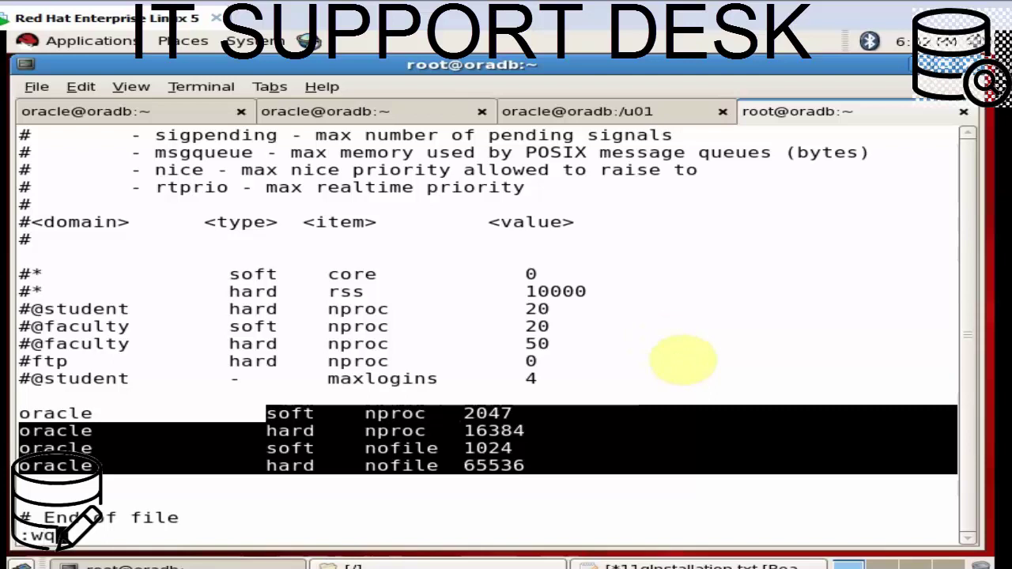
key(Return)
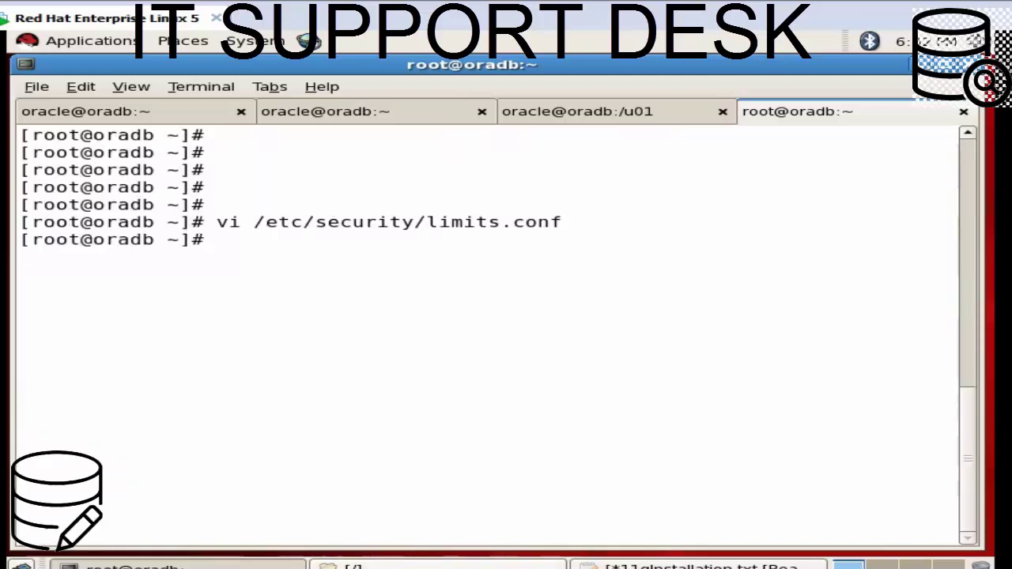
Copy the two 'session required pam_limits.so' lines from step 3 of the notes
click(660, 564)
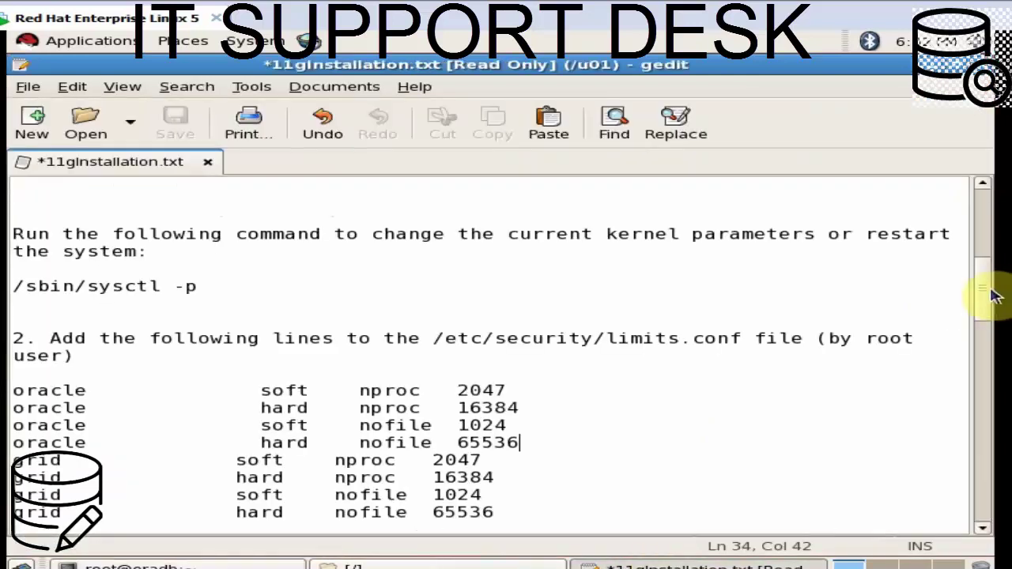
drag(982, 291, 987, 355)
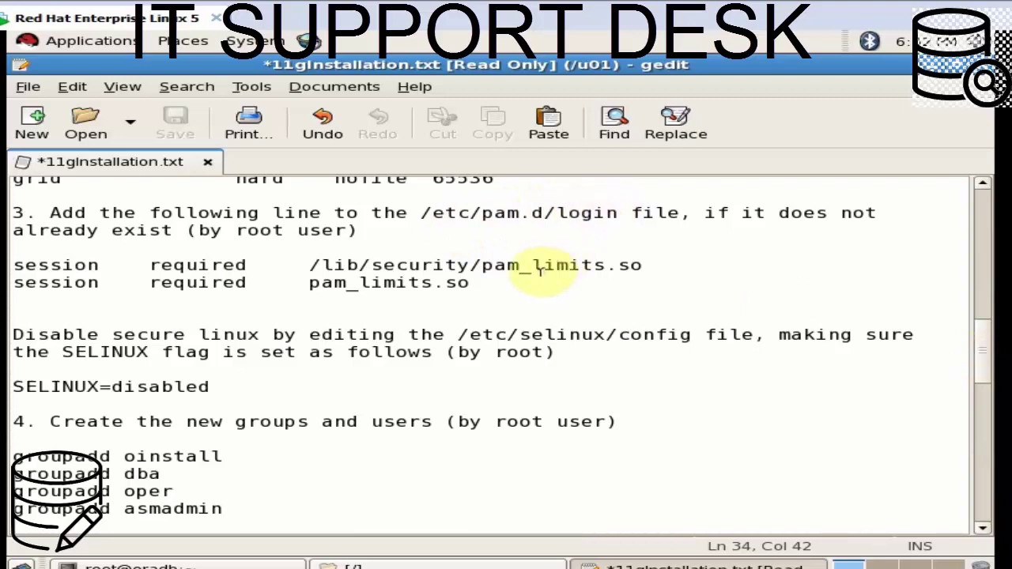
drag(472, 282, 11, 267)
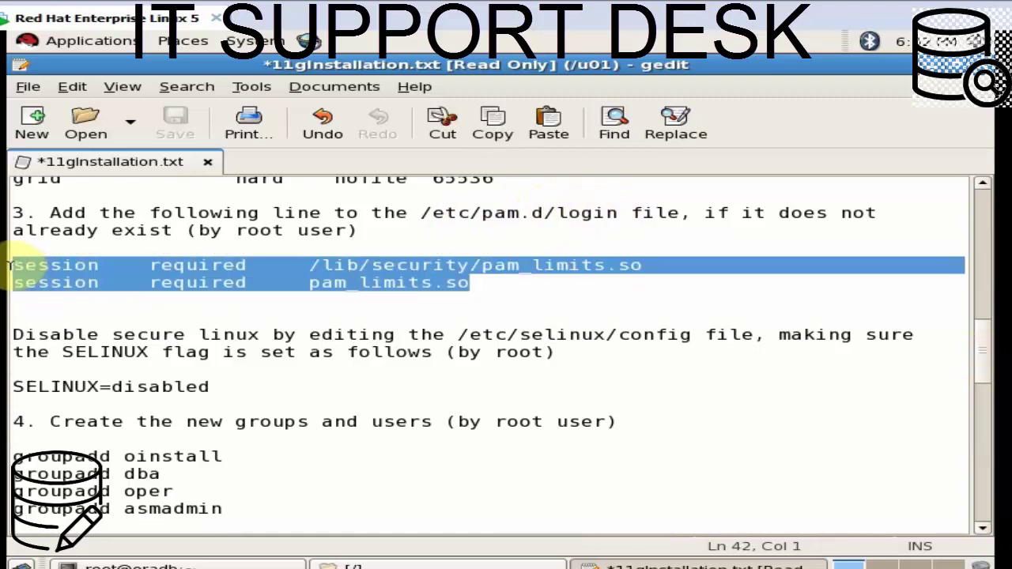
right_click(55, 271)
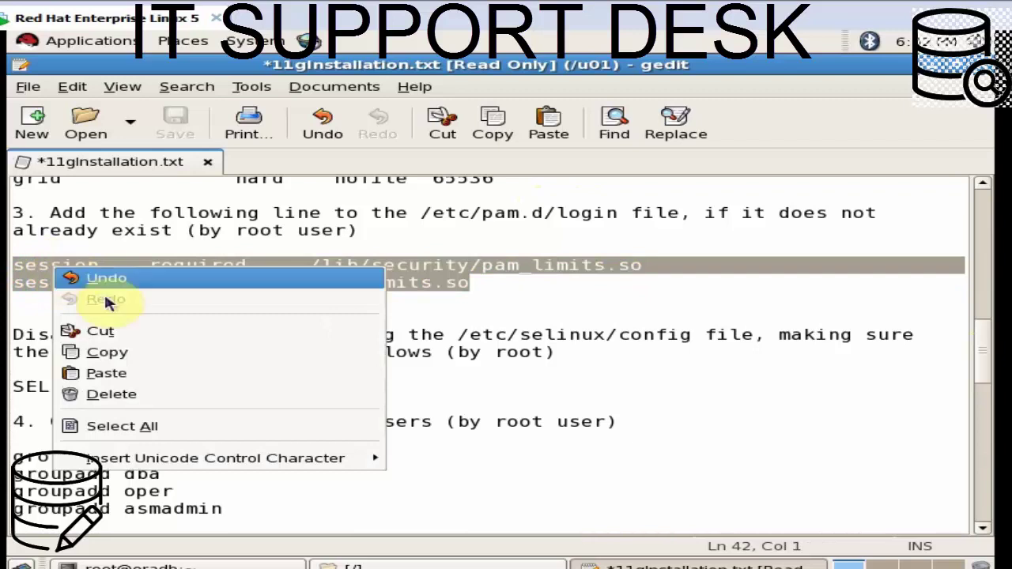
click(107, 353)
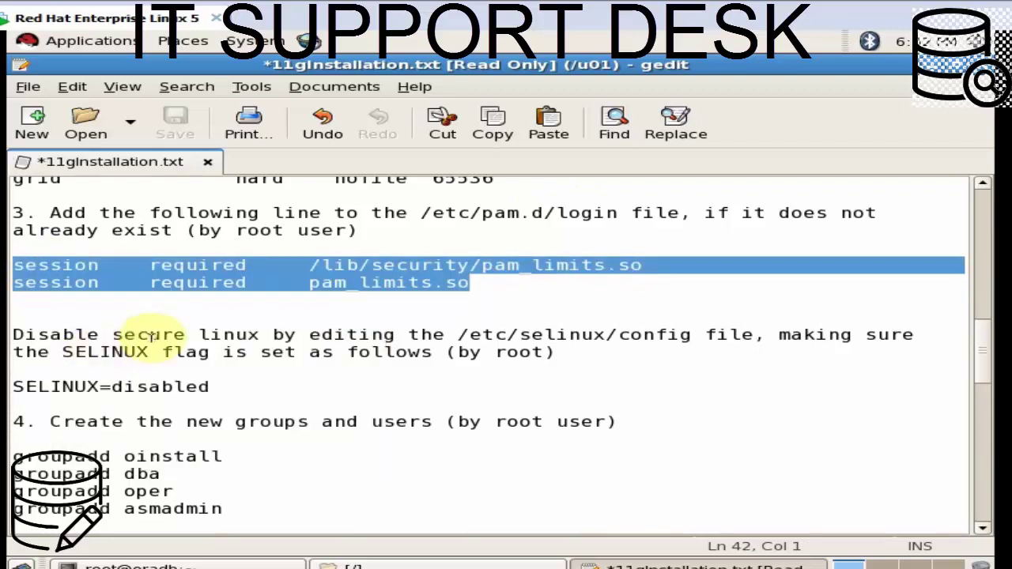
right_click(121, 274)
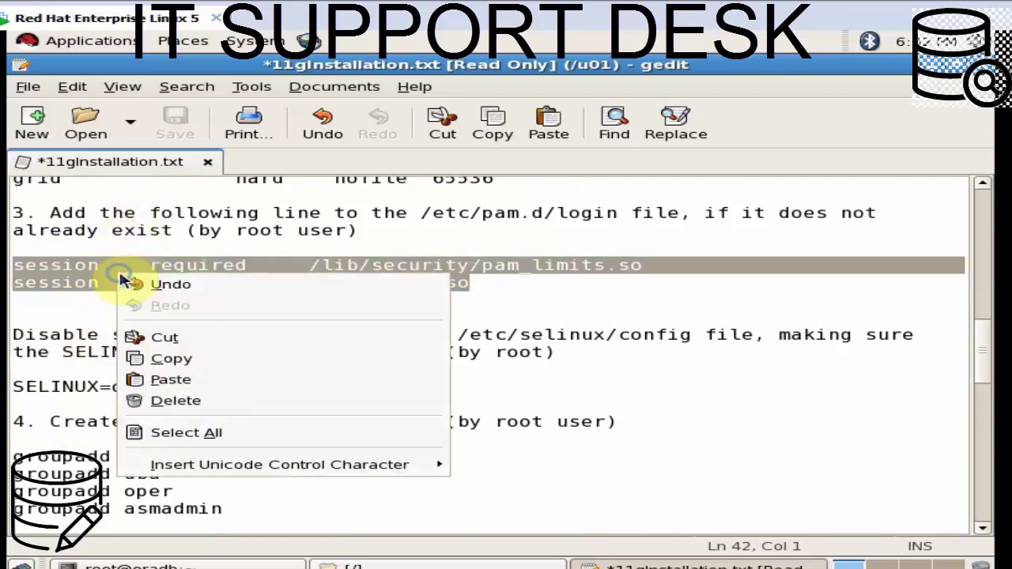
click(180, 369)
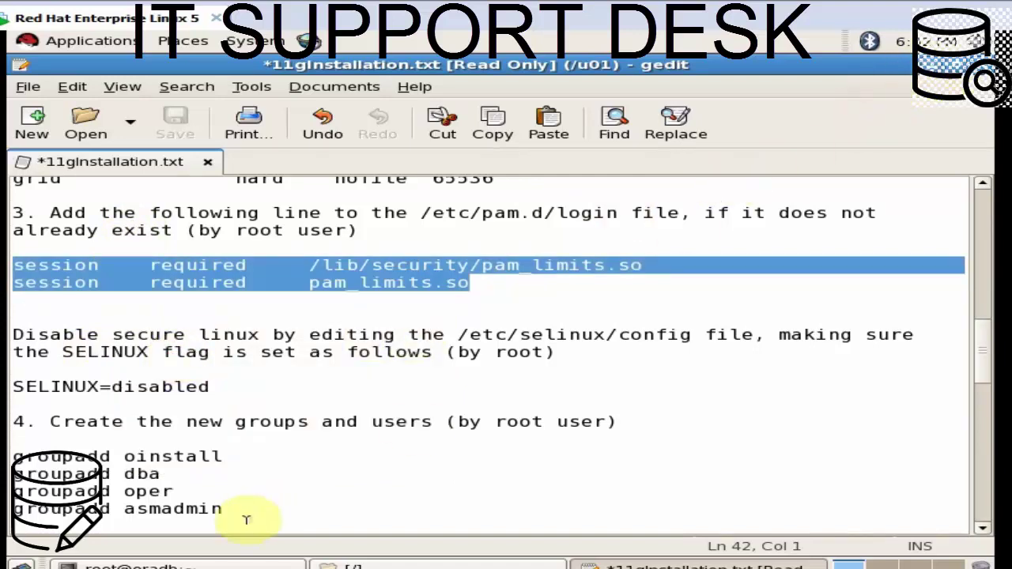
Open /etc/pam.d/login in vi from the root terminal
click(186, 564)
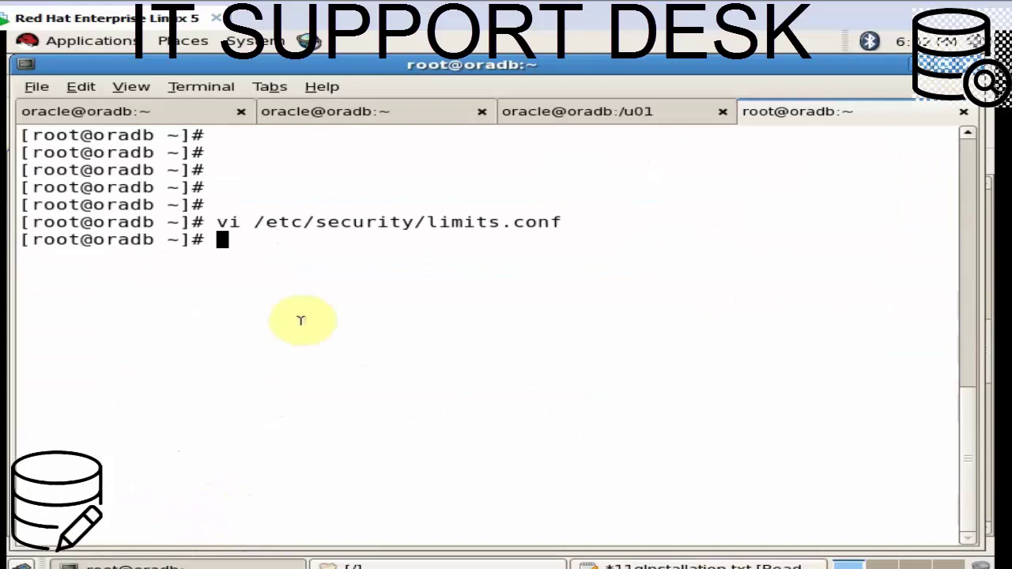
key(Return)
text(vi /ec/)
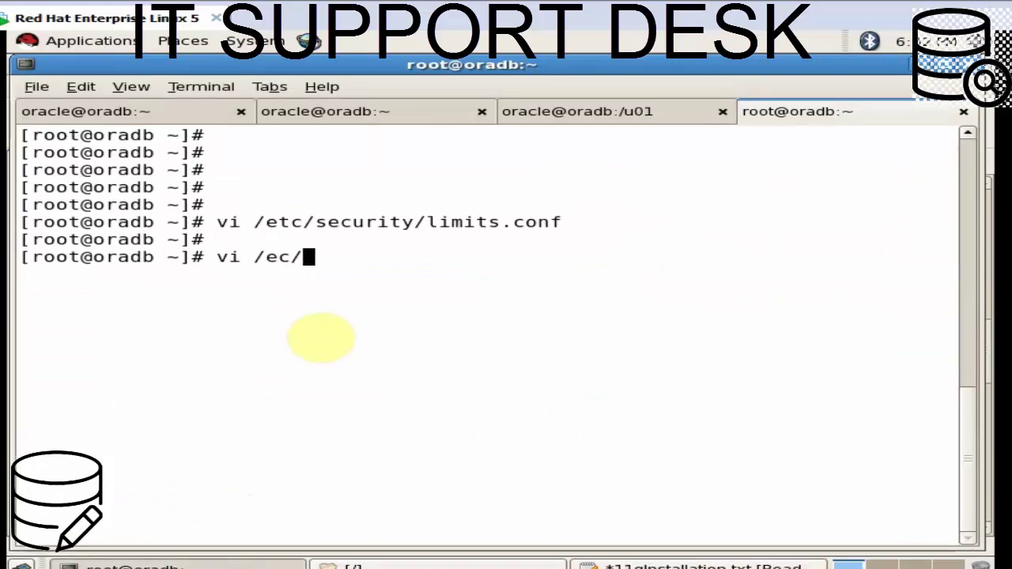
key(BackSpace)
key(BackSpace)
text(tc/login)
key(Tab)
key(BackSpace)
key(BackSpace)
key(BackSpace)
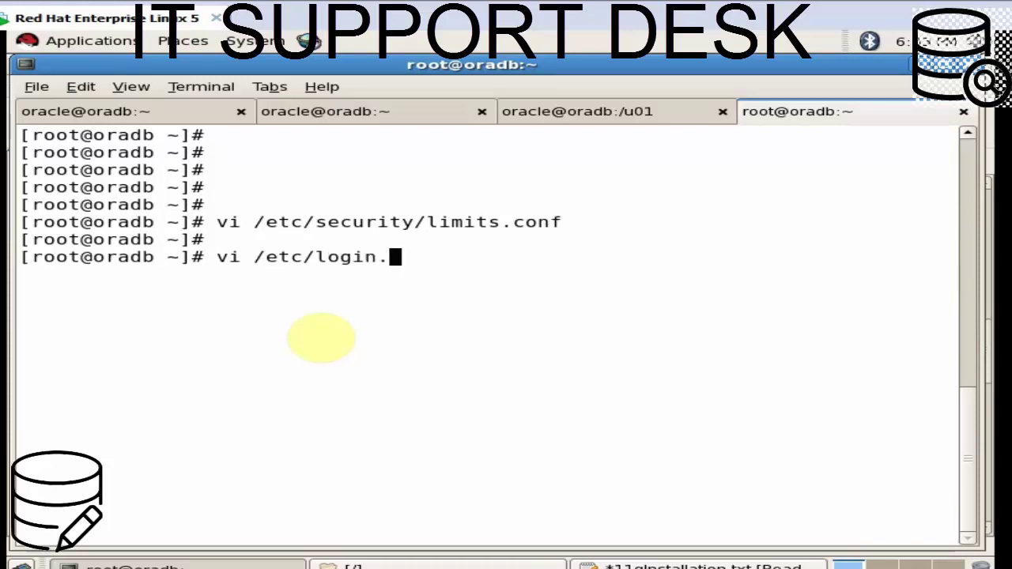
key(BackSpace)
text(/)
key(BackSpace)
key(BackSpace)
key(BackSpace)
key(BackSpace)
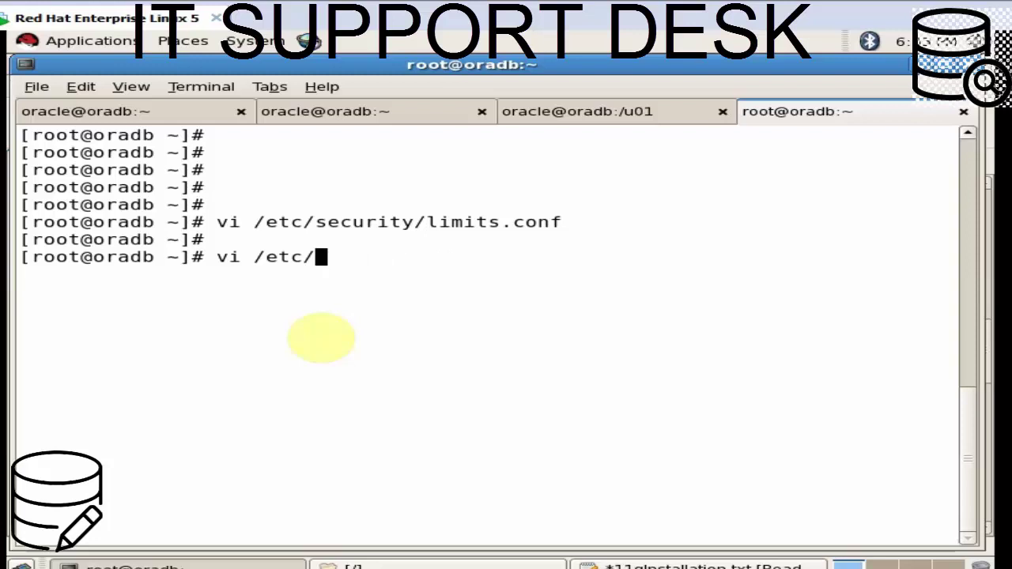
text(pam.d/login)
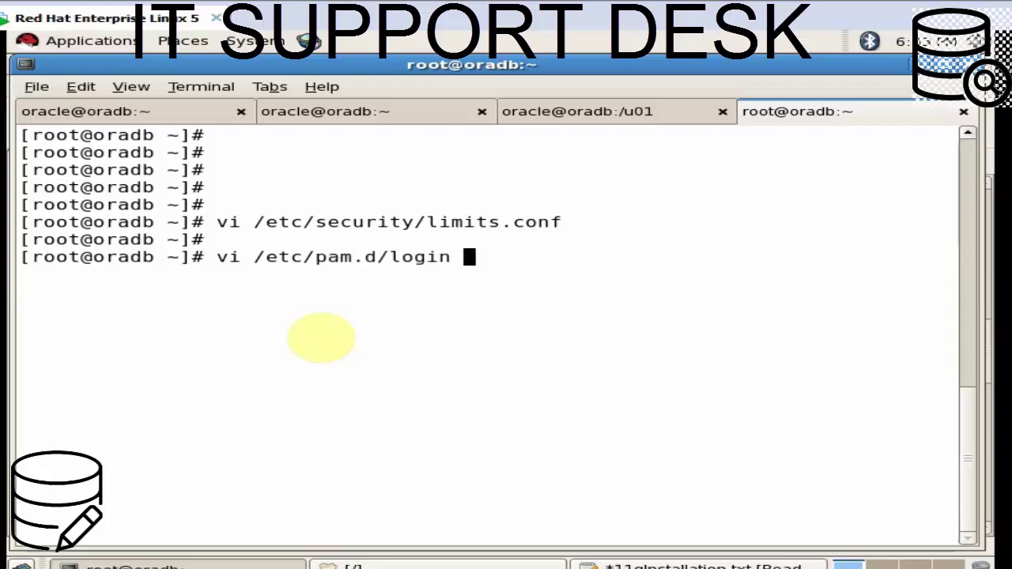
key(Return)
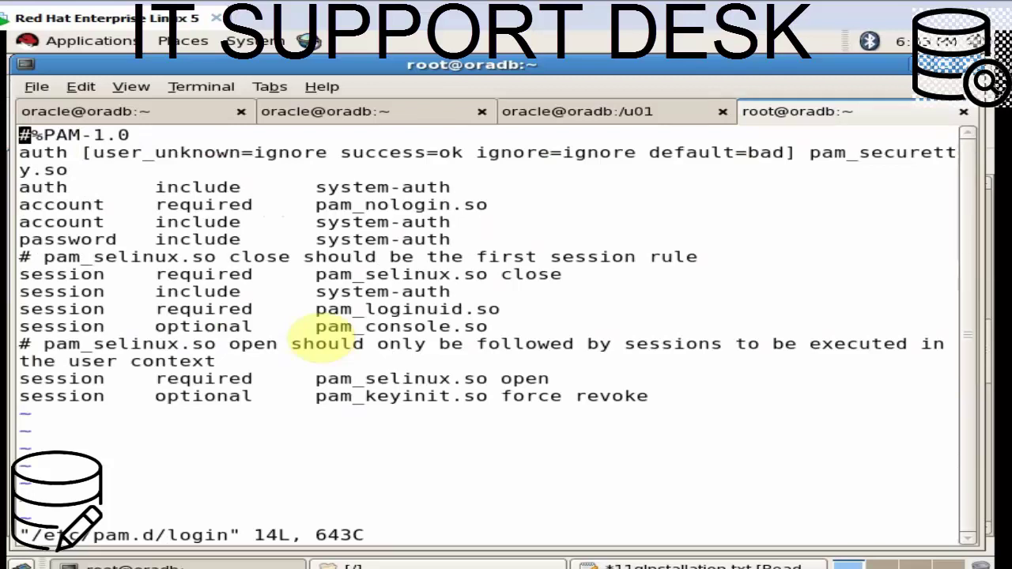
Paste the two pam_limits.so session lines at the end, remove the blank line, and save with :wq
key(Down)
key(Down)
key(Down)
key(Down)
key(Down)
key(Down)
key(Down)
key(Down)
key(Down)
key(Down)
key(Down)
key(Down)
key(Down)
key(Right)
key(Right)
key(Right)
key(Right)
key(Right)
key(Right)
key(Right)
key(Right)
key(Right)
key(Right)
key(Right)
key(Right)
key(Right)
key(Right)
key(Right)
key(Right)
key(Right)
key(Right)
key(Right)
key(Right)
key(i)
key(Return)
key(Return)
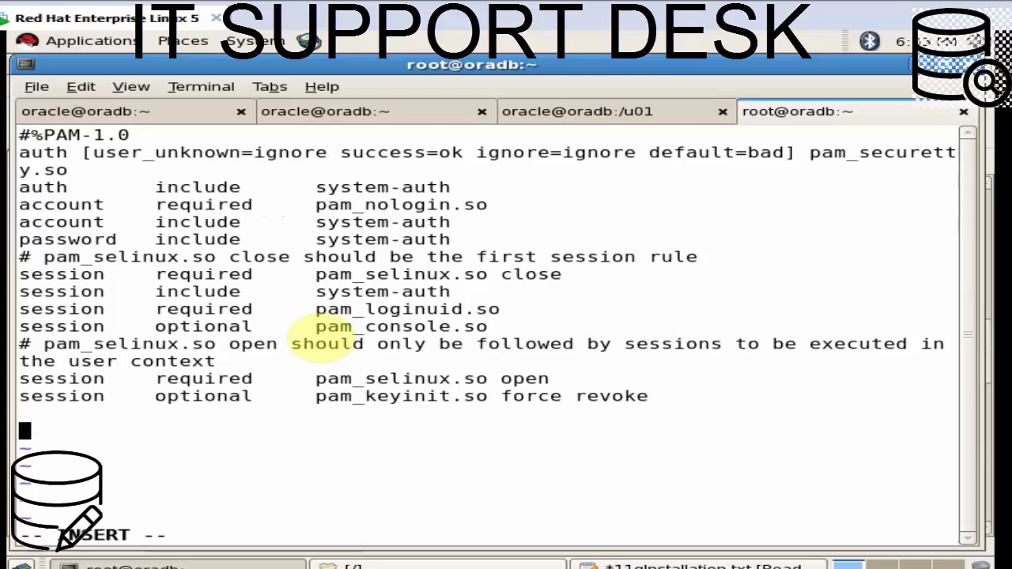
right_click(122, 449)
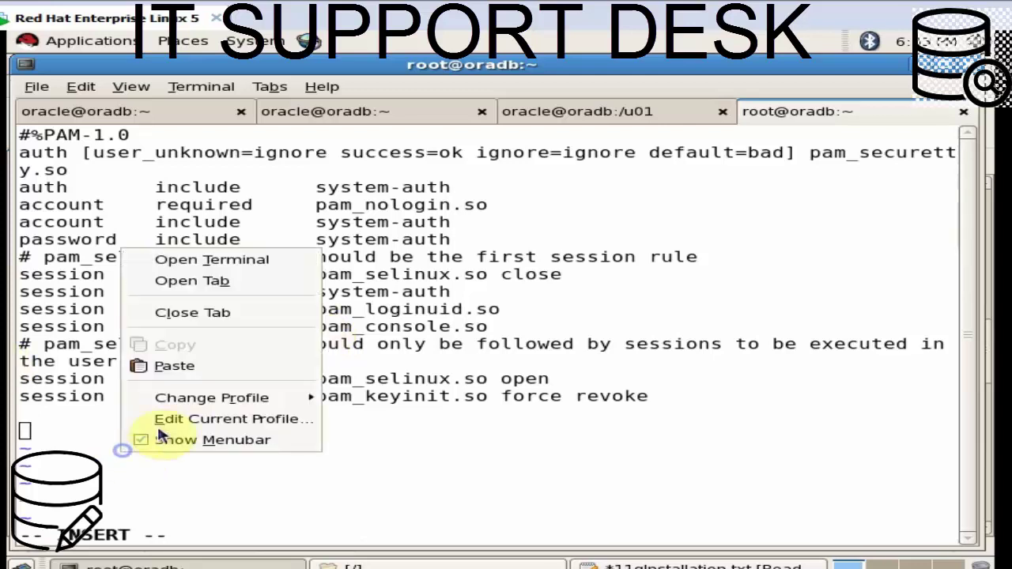
click(174, 365)
key(Escape)
key(d)
key(d)
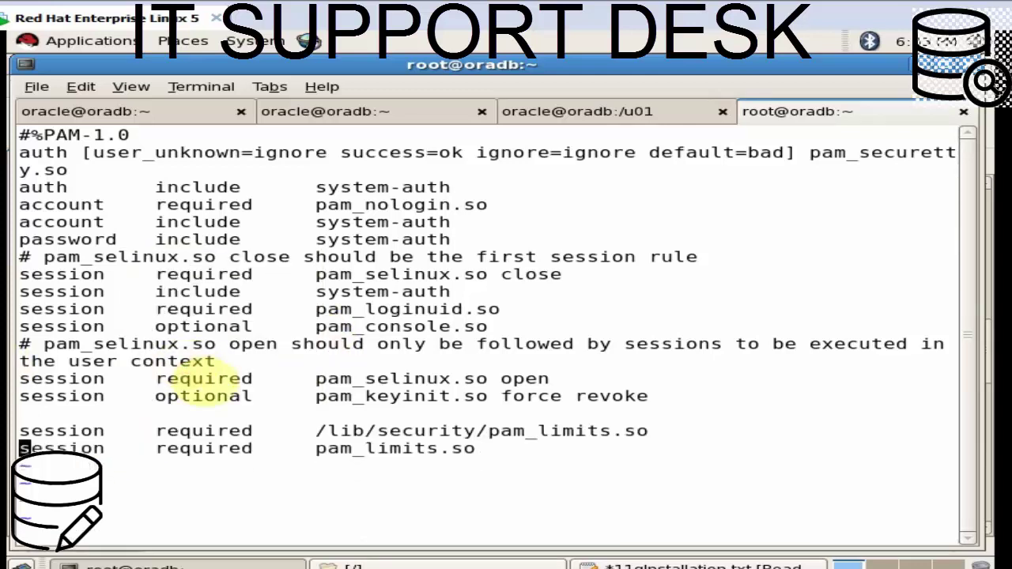
text(:wq)
key(Return)
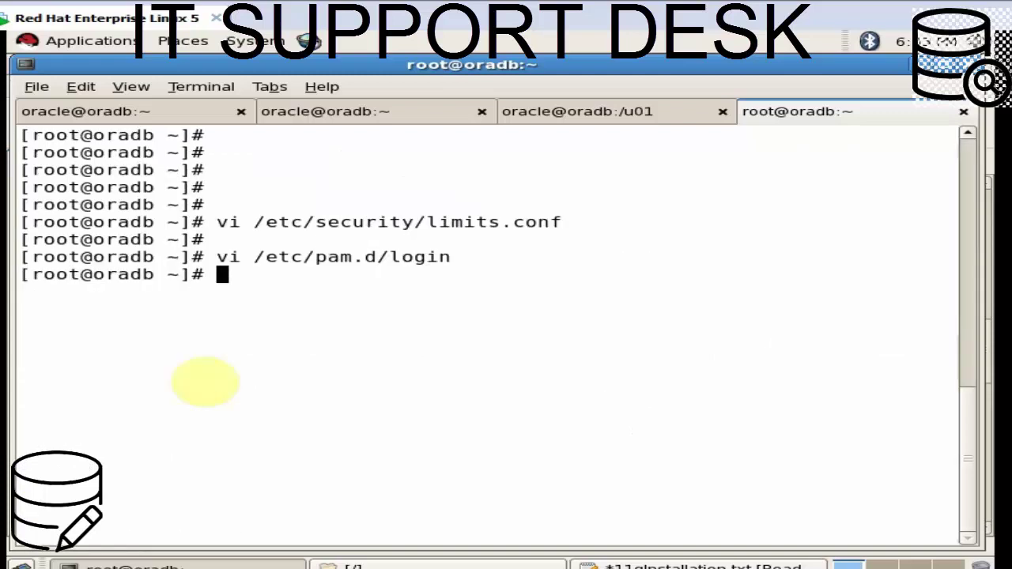
Check the /etc/selinux/config path in the installation notes, then return to the terminal
click(601, 562)
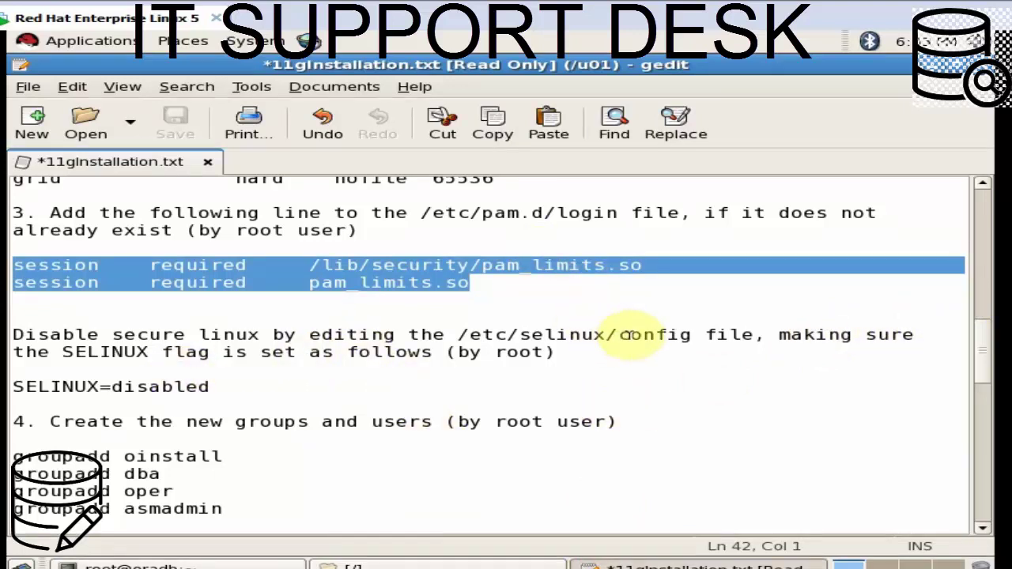
double_click(652, 335)
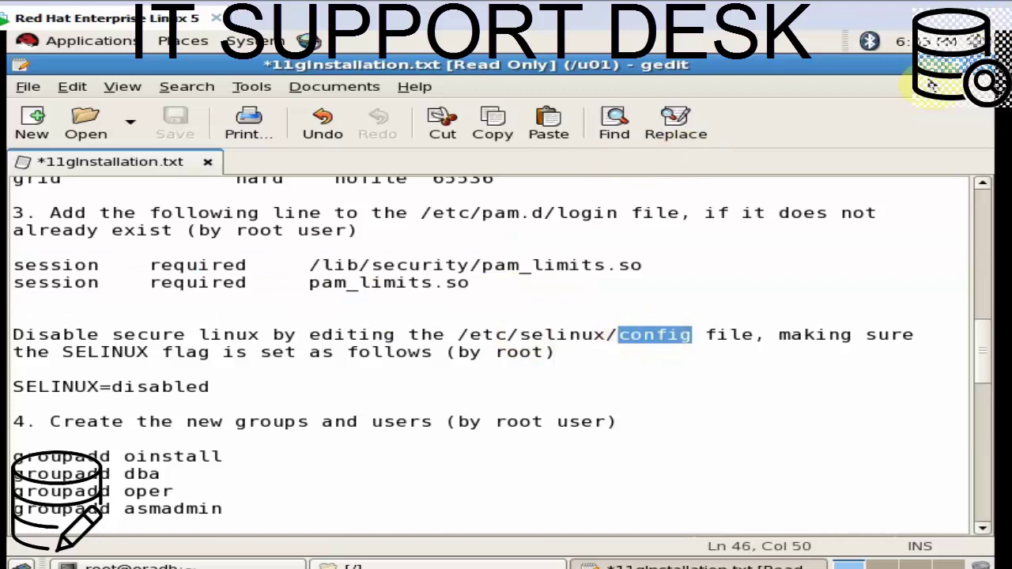
click(944, 64)
Show /etc/selinux/config with more, highlight SELINUX=disabled, and type setup at the prompt
key(Return)
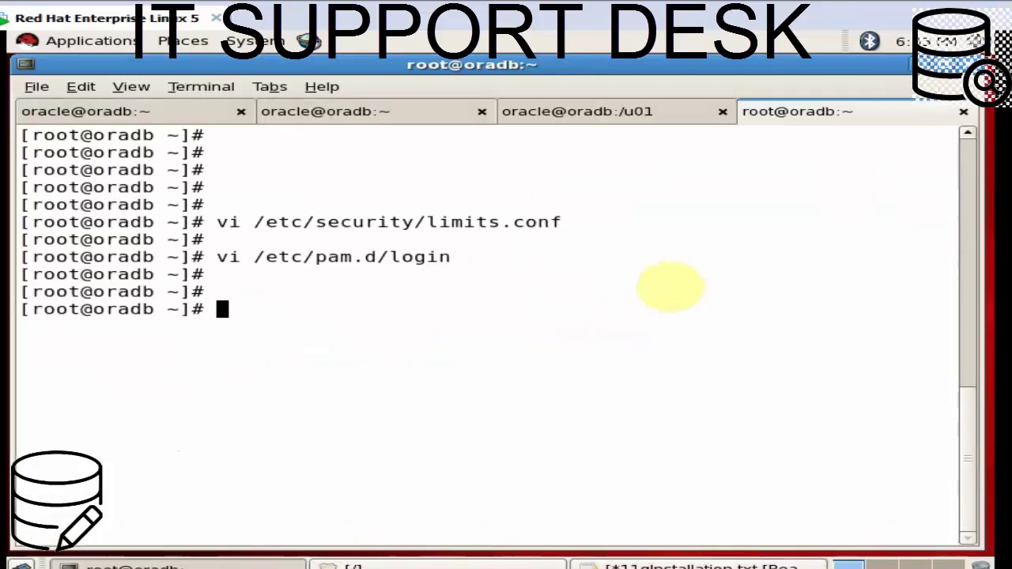
text(nmio)
key(BackSpace)
key(BackSpace)
key(BackSpace)
key(BackSpace)
text(more /etc/)
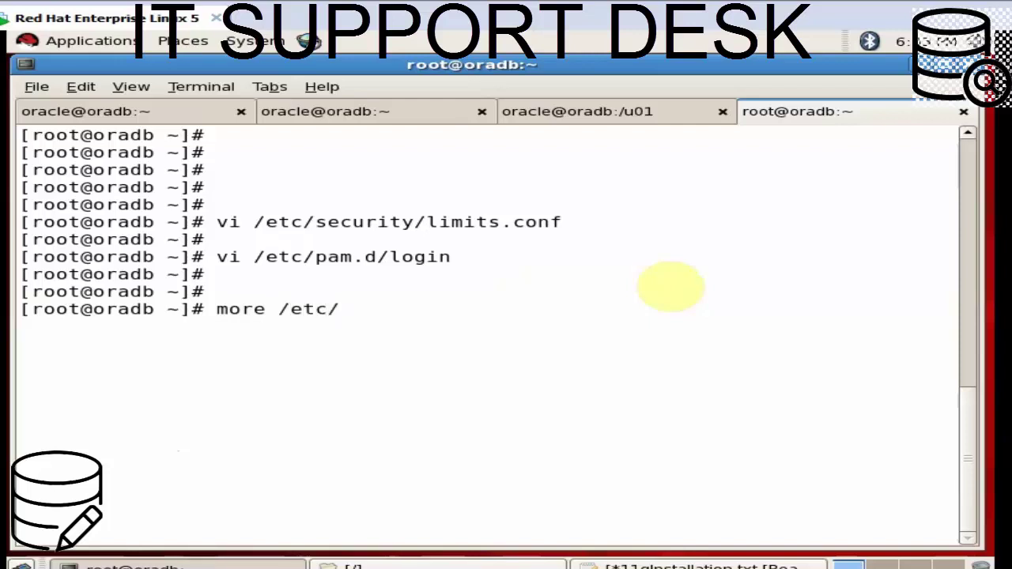
text(seli)
key(Tab)
text(co)
key(Tab)
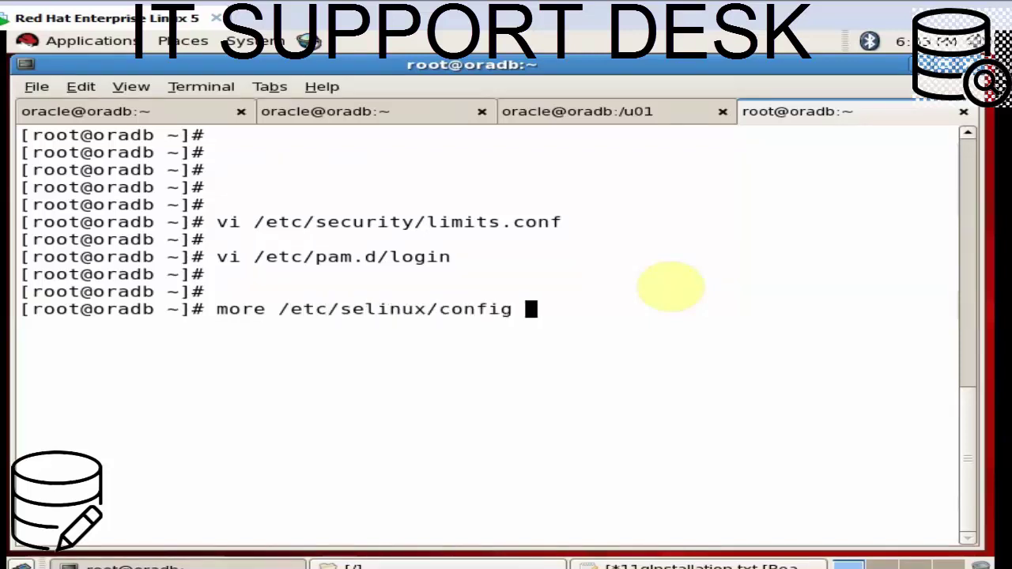
key(Return)
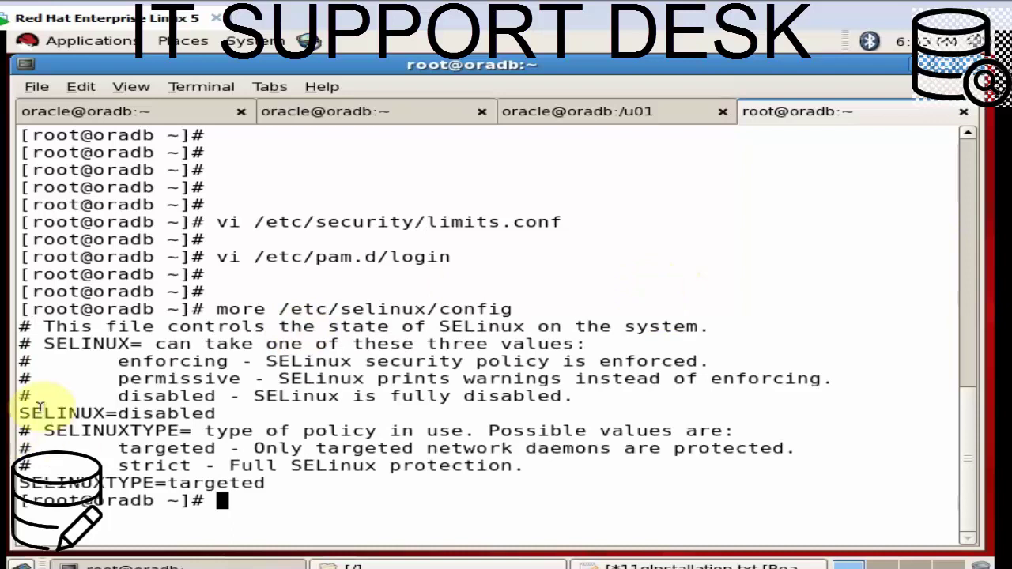
drag(22, 412, 216, 413)
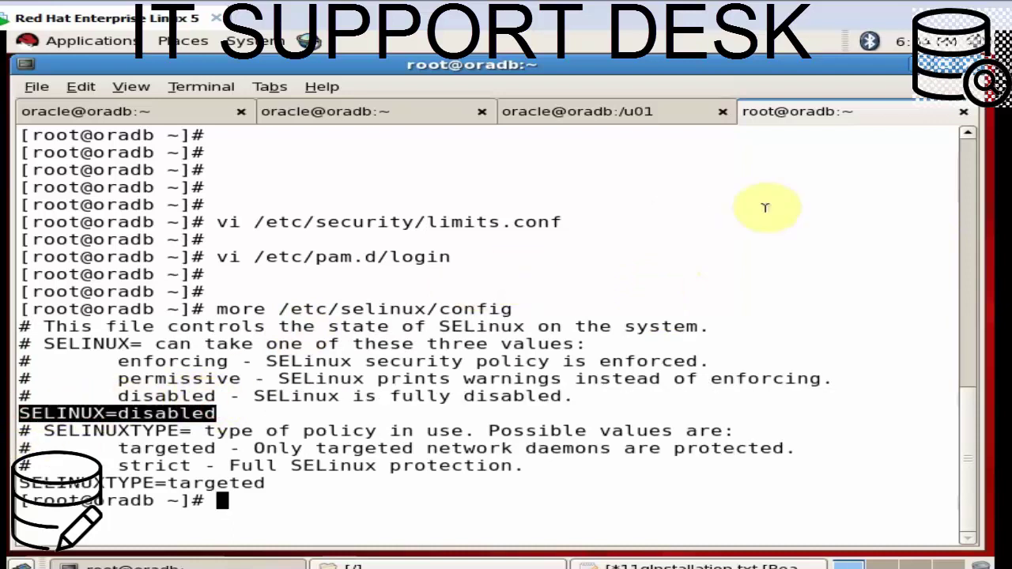
text(setup)
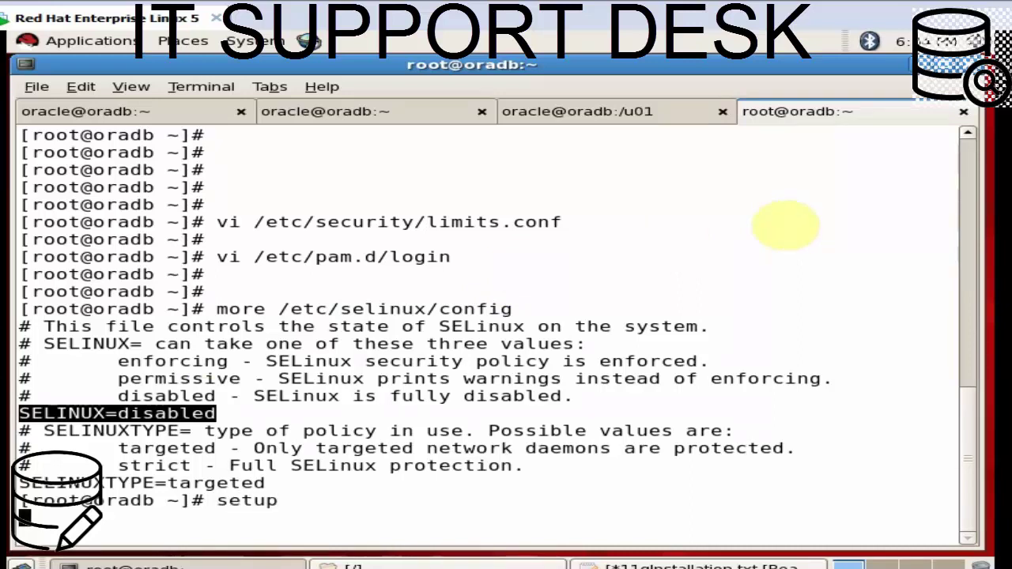
key(Return)
key(Down)
key(Tab)
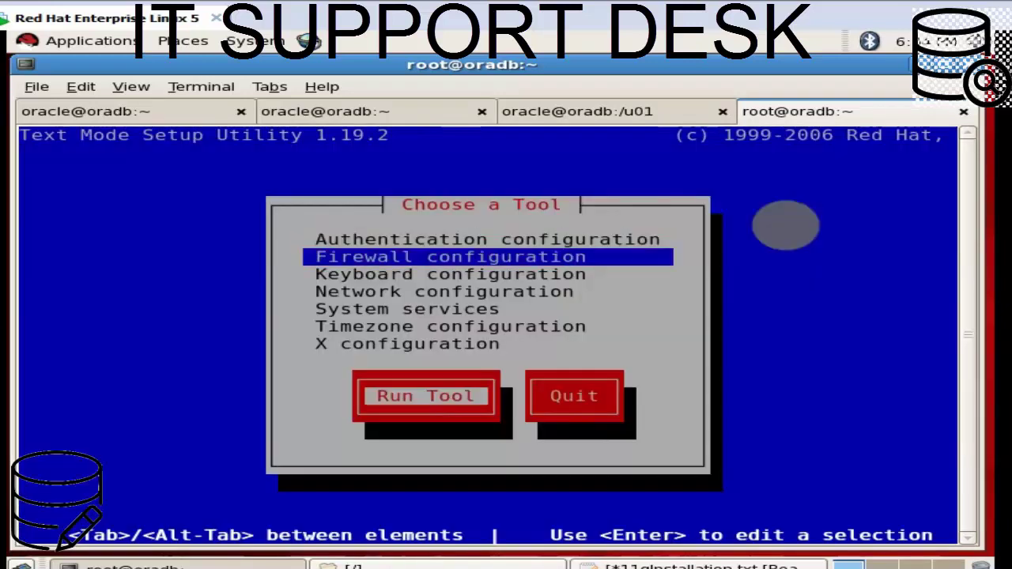
key(Return)
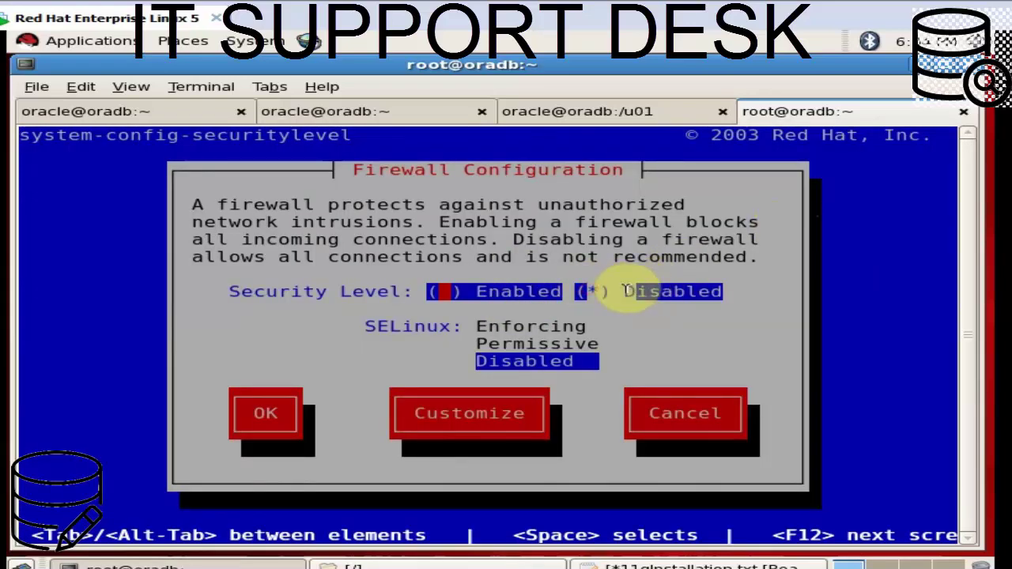
key(Tab)
key(Tab)
key(Tab)
key(Tab)
key(Tab)
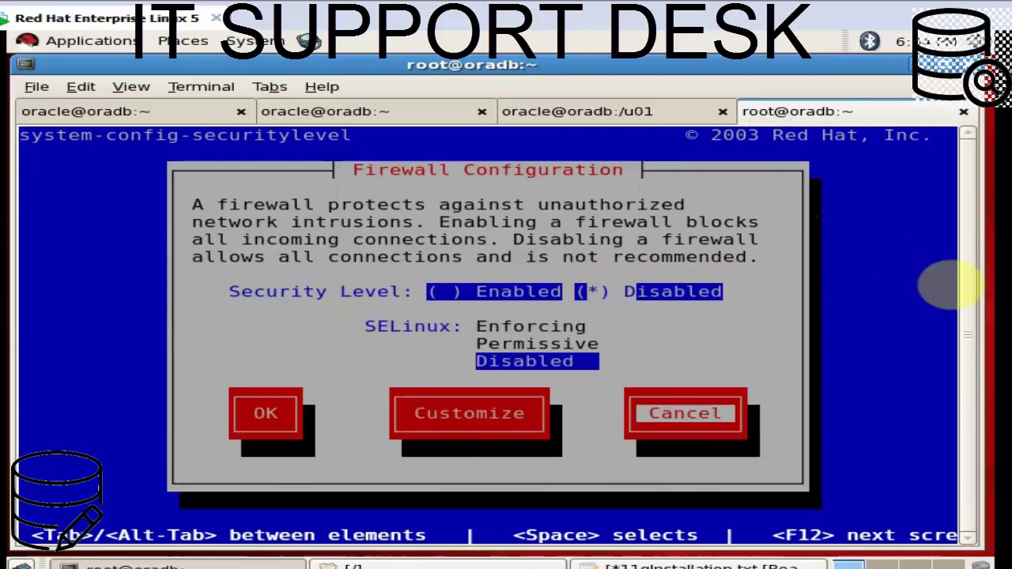
key(Return)
key(Tab)
key(Return)
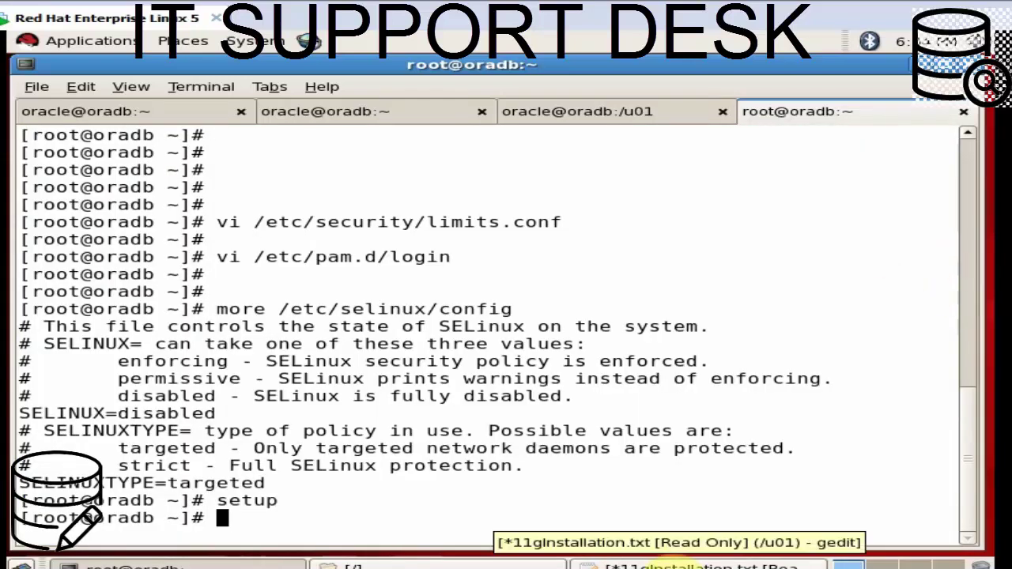
Copy the Oracle Settings block, TMP through CLASSPATH, from the notes and minimise gedit
click(664, 563)
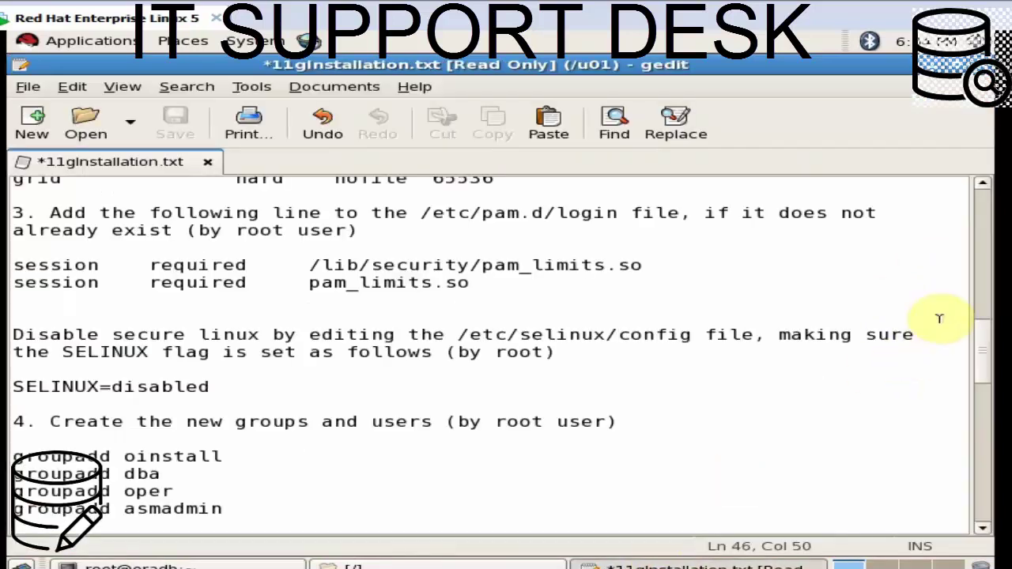
click(978, 326)
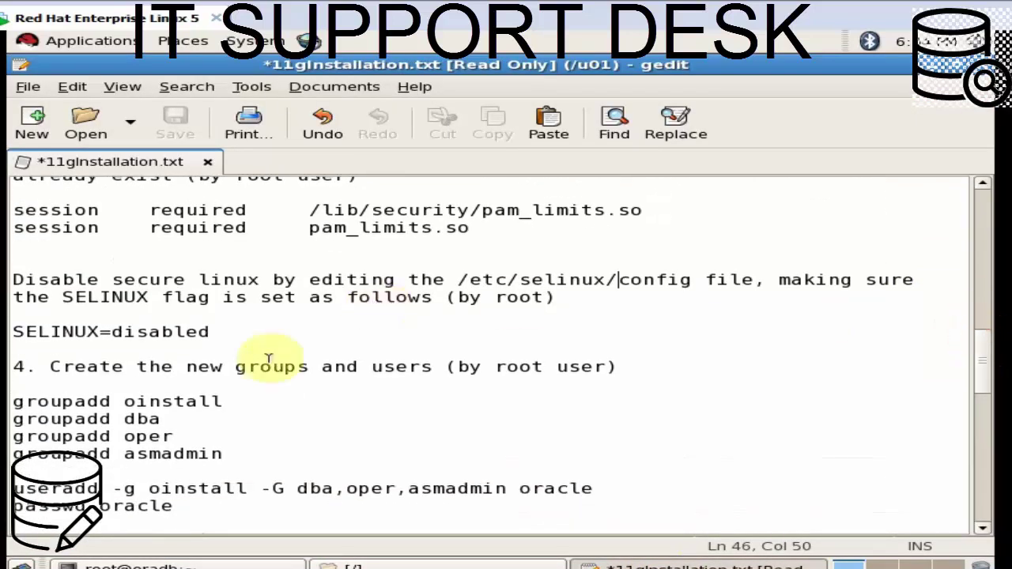
drag(985, 377, 993, 440)
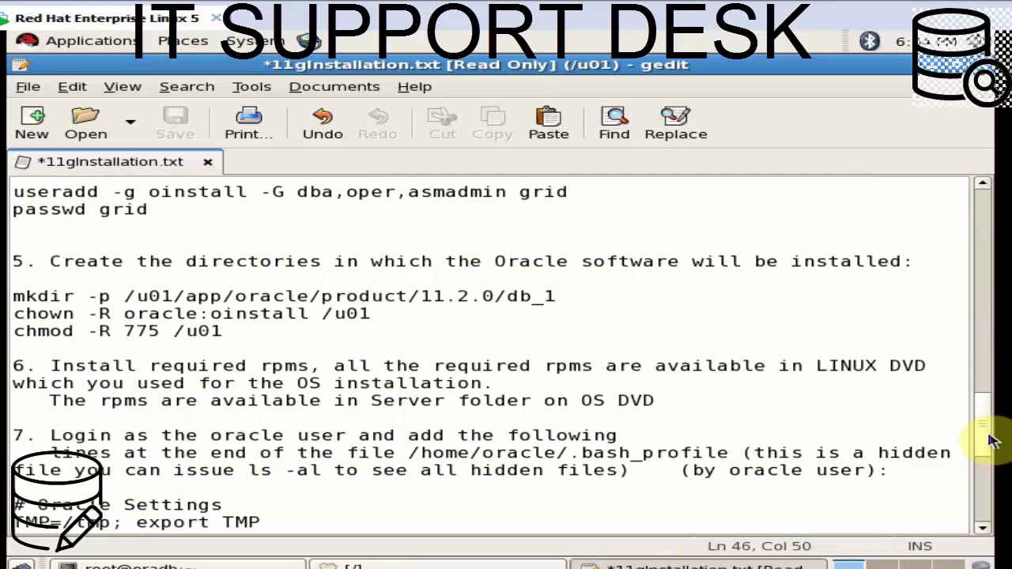
drag(222, 330, 33, 295)
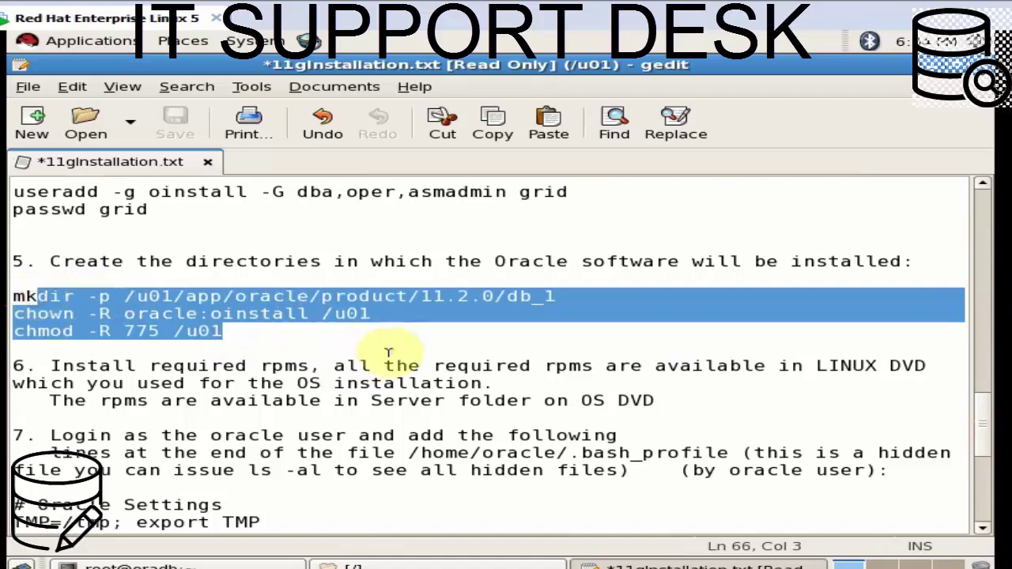
drag(980, 411, 996, 469)
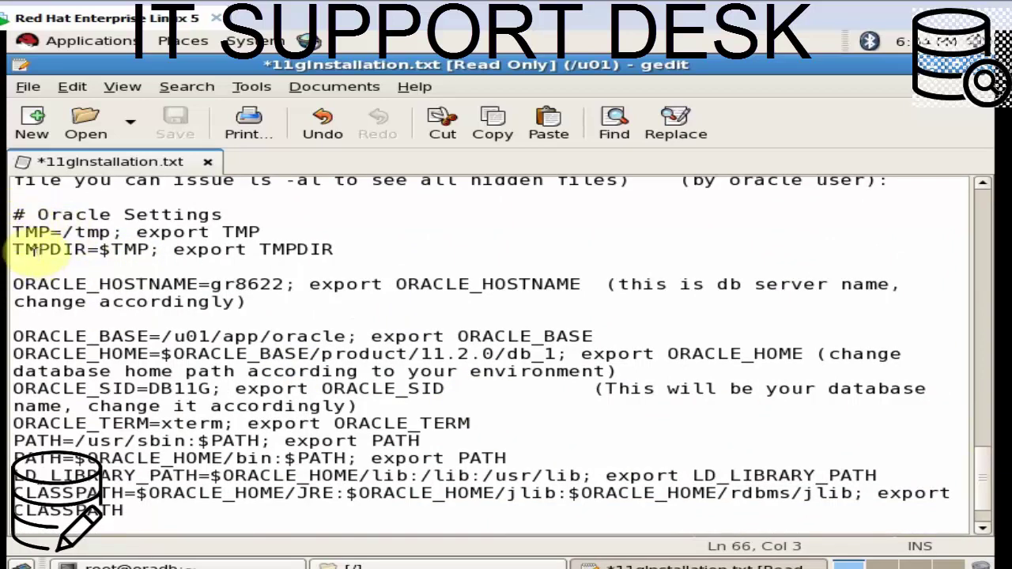
drag(14, 229, 185, 527)
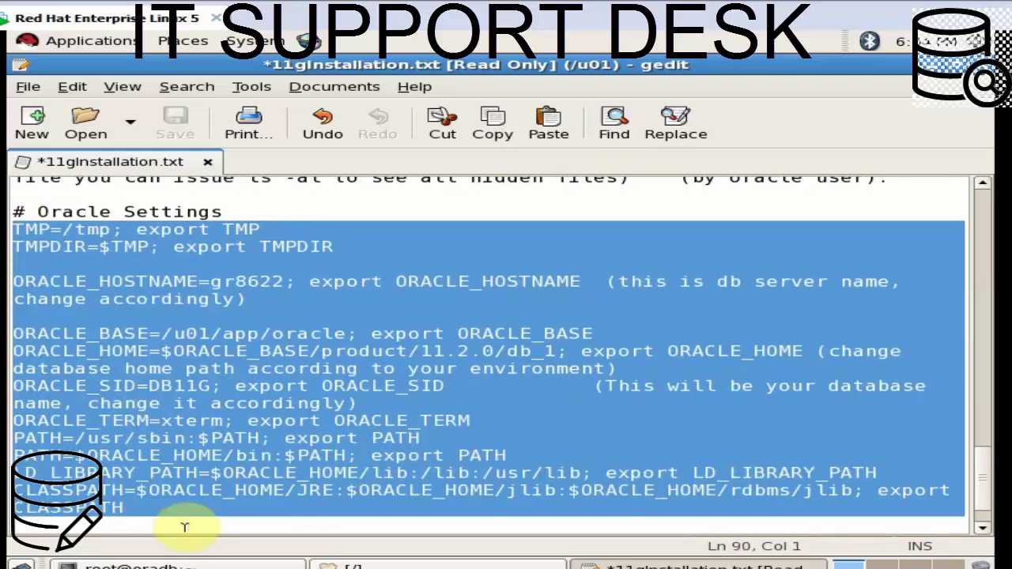
right_click(146, 387)
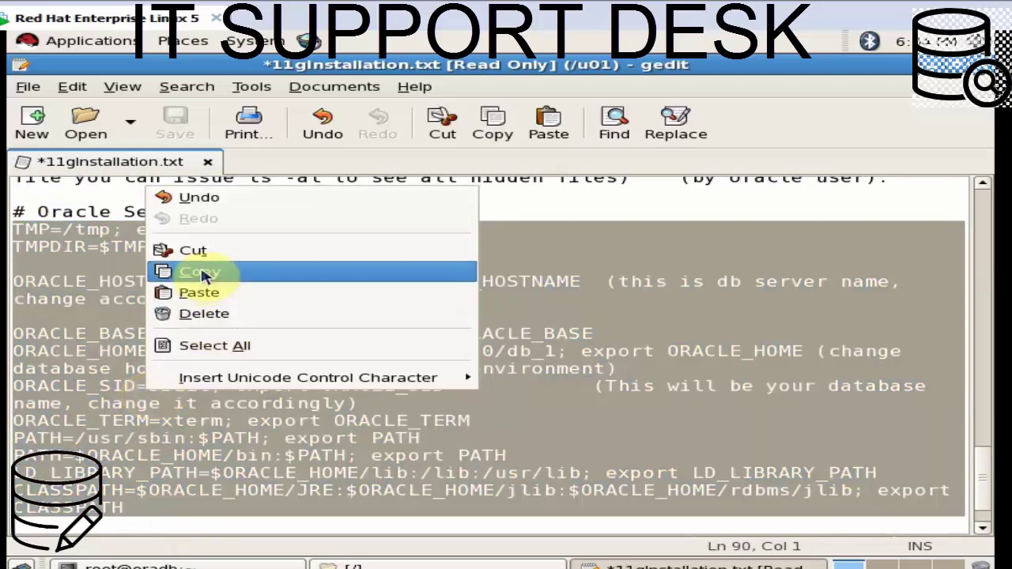
click(203, 273)
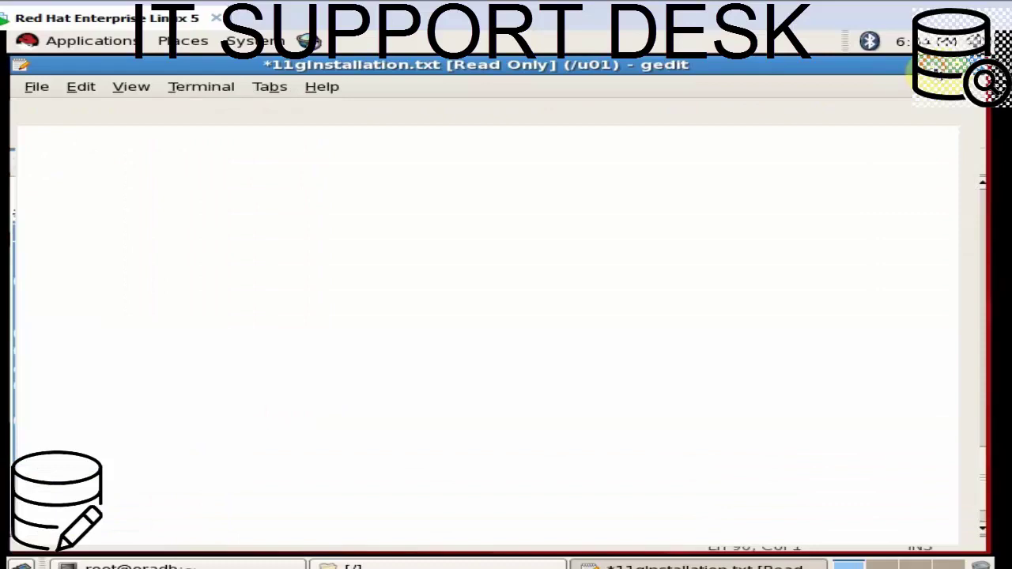
click(939, 66)
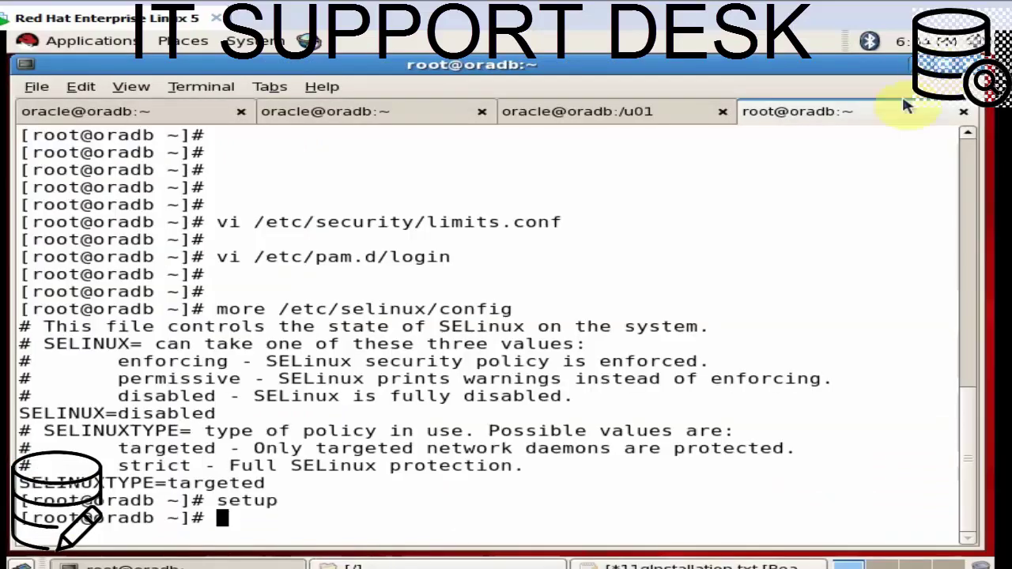
Clear the screens of both oracle shells
click(361, 113)
text(clear)
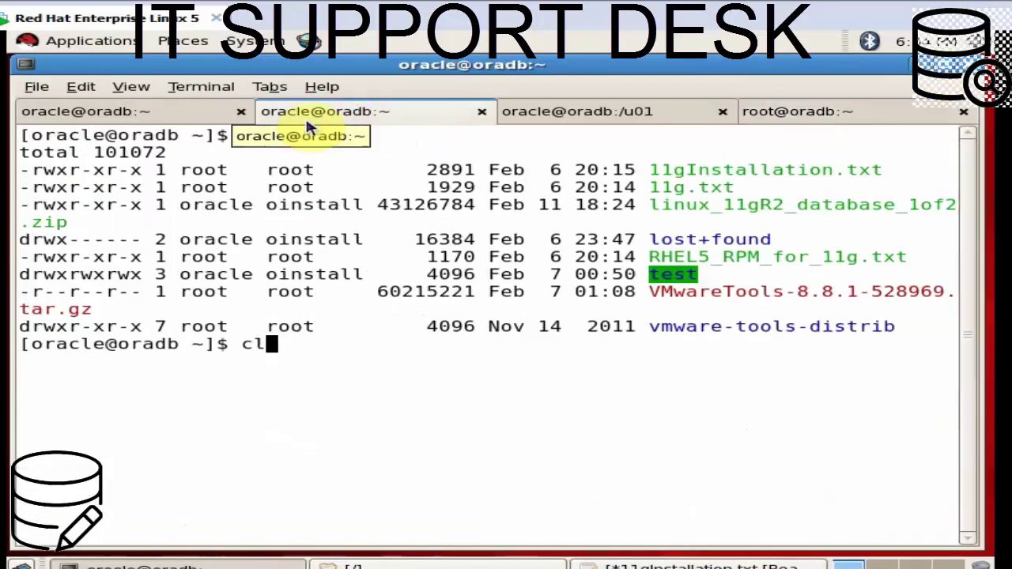
key(Return)
key(Return)
key(Return)
click(177, 112)
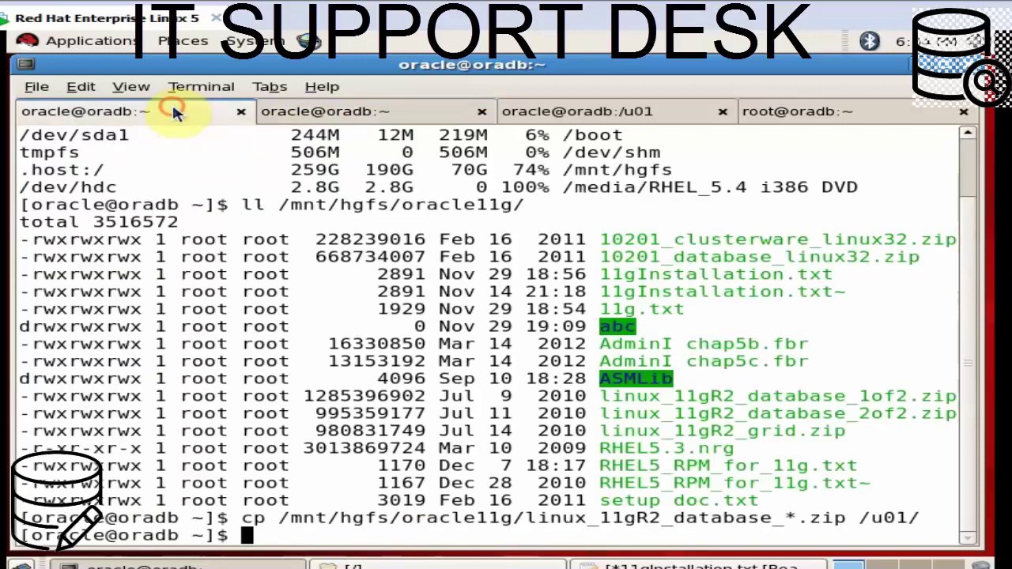
text(clear)
key(Return)
key(Return)
key(Return)
key(Return)
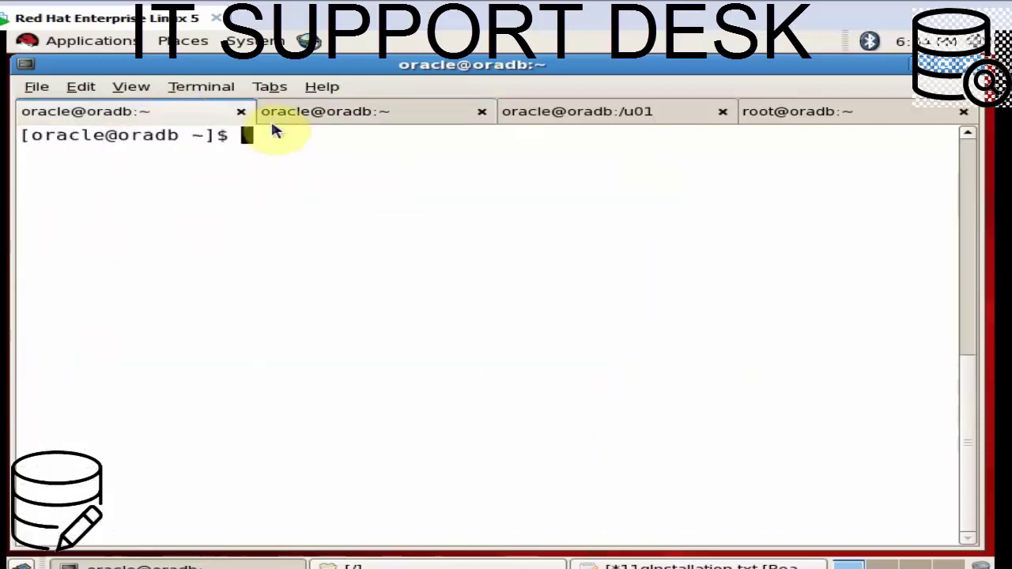
Check disk usage with df -h, then change into /u01 and list its contents
text(ll)
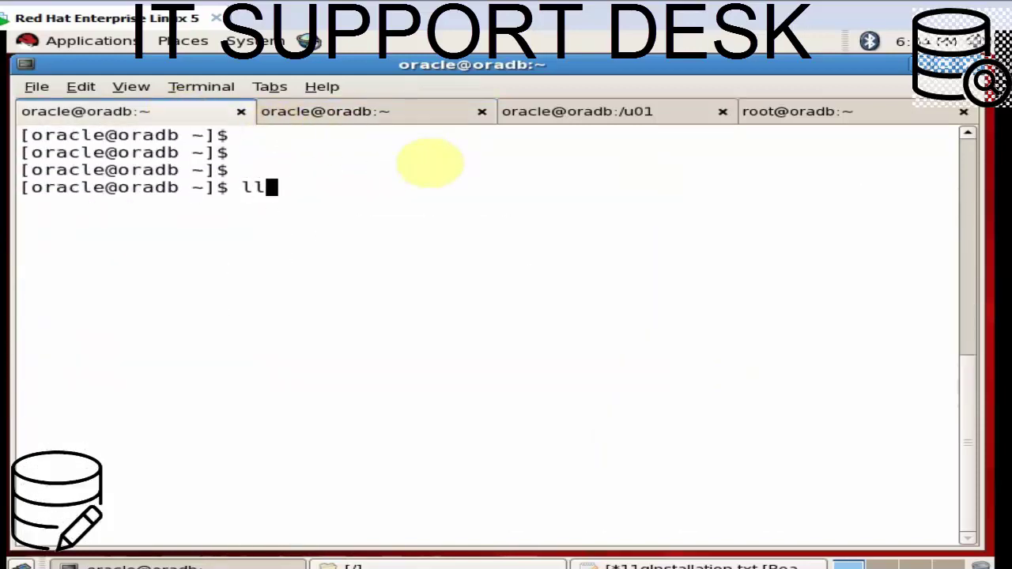
key(BackSpace)
key(BackSpace)
text(df -j)
key(BackSpace)
text(h)
key(Return)
text(cd /u01)
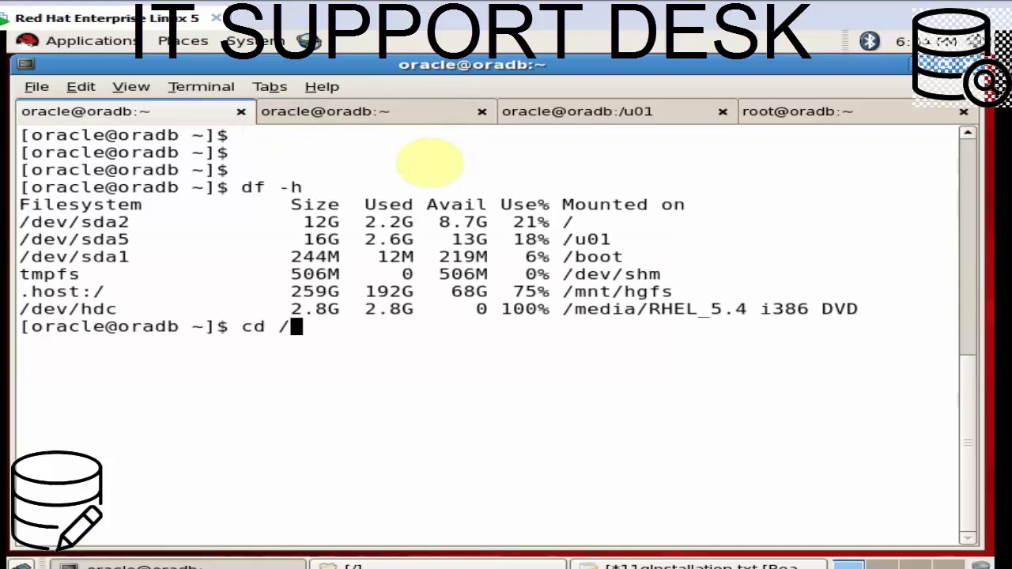
key(Return)
text(ll)
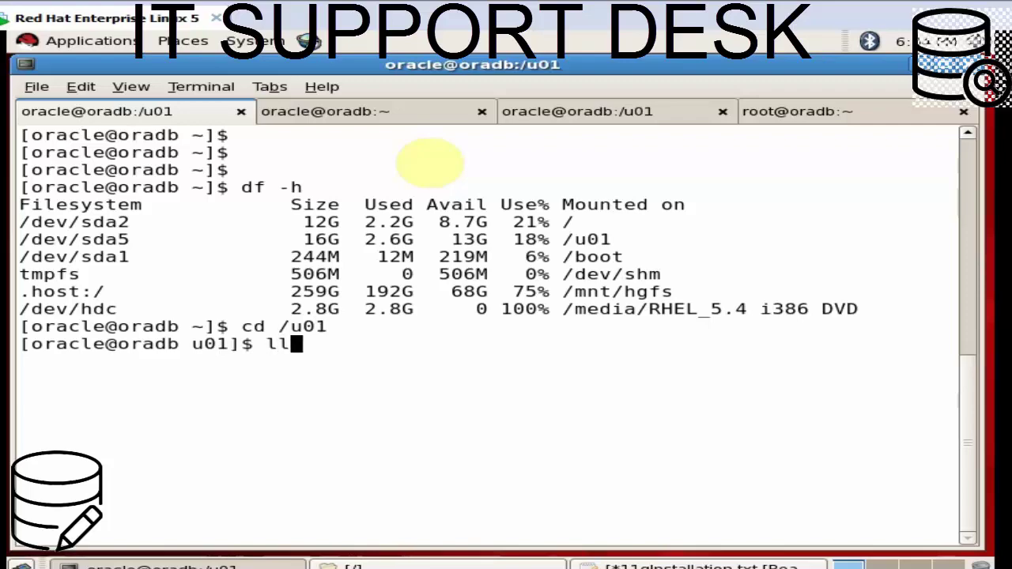
key(Return)
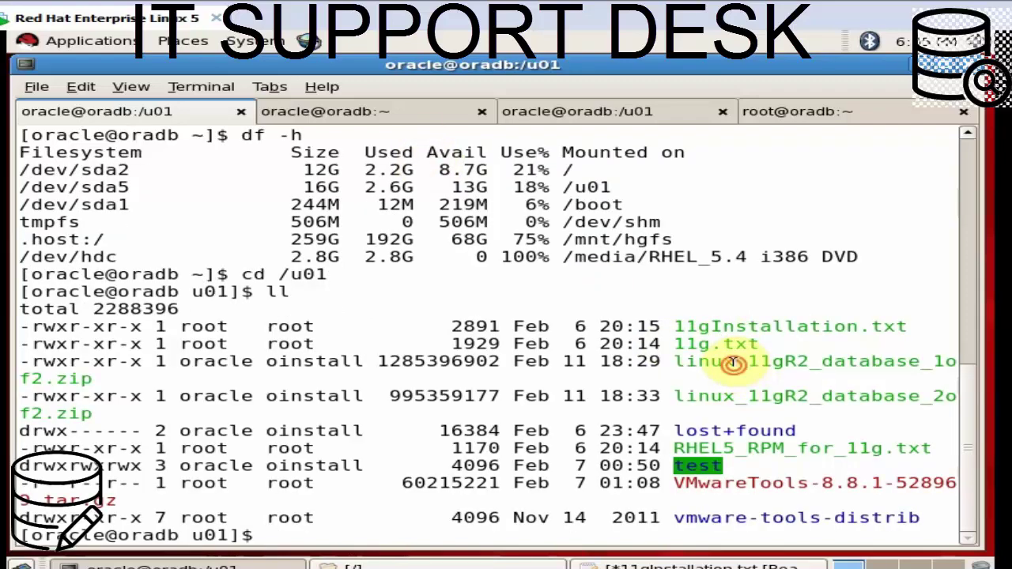
Start unzipping linux_11gR2_database_1of2.zip in /u01, then move to the second oracle shell
double_click(734, 361)
double_click(787, 395)
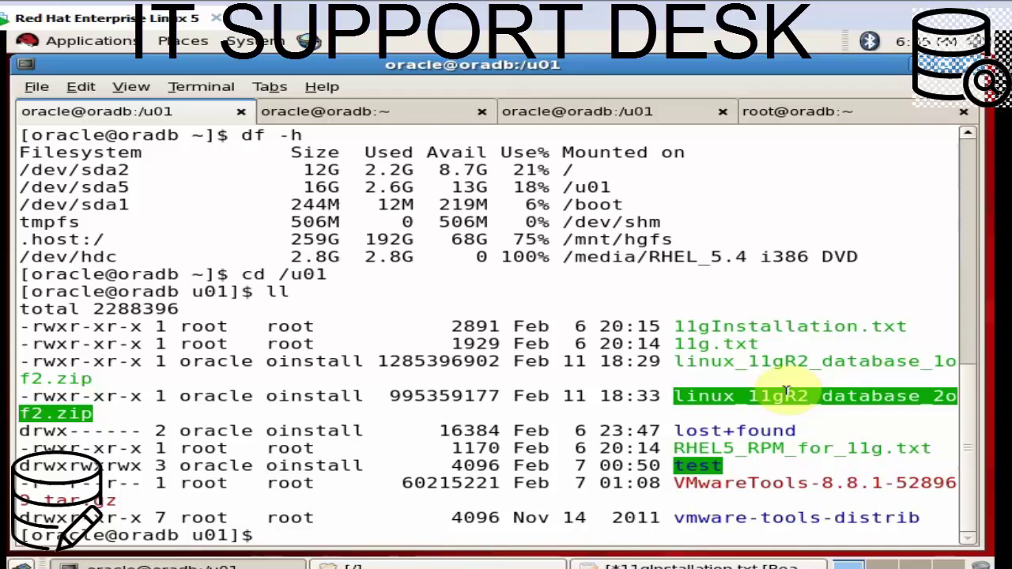
triple_click(757, 364)
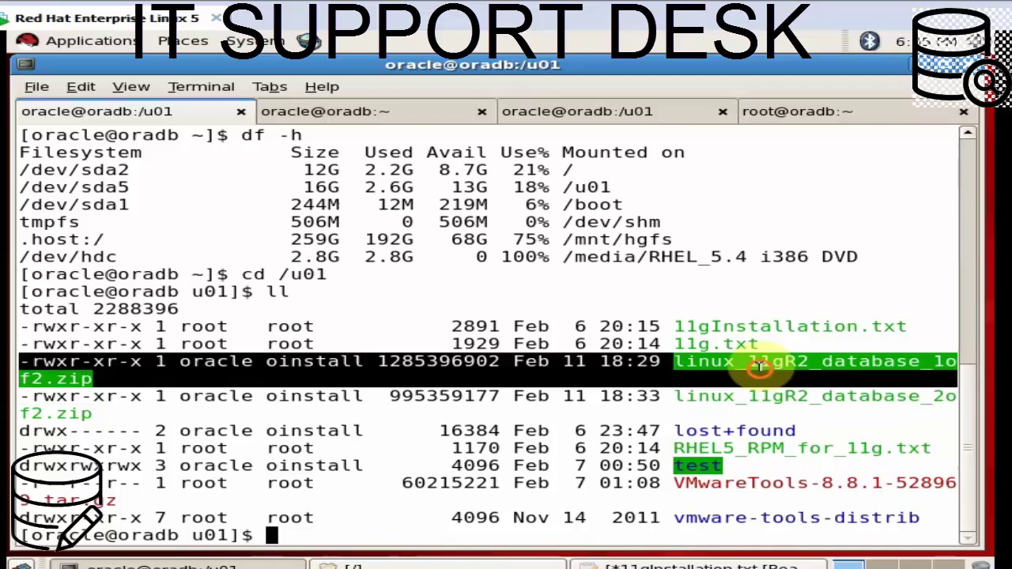
double_click(785, 359)
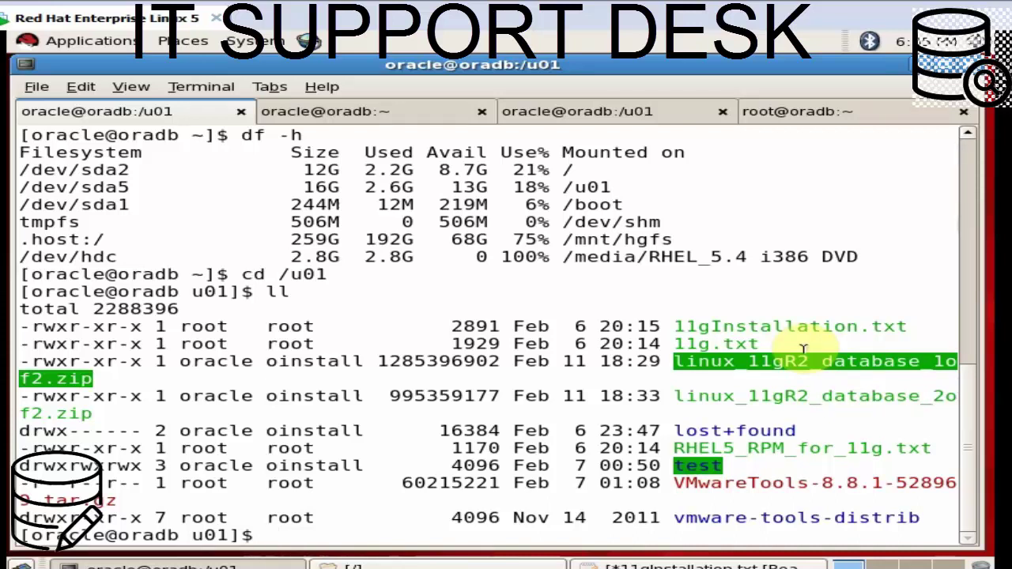
text(unzip)
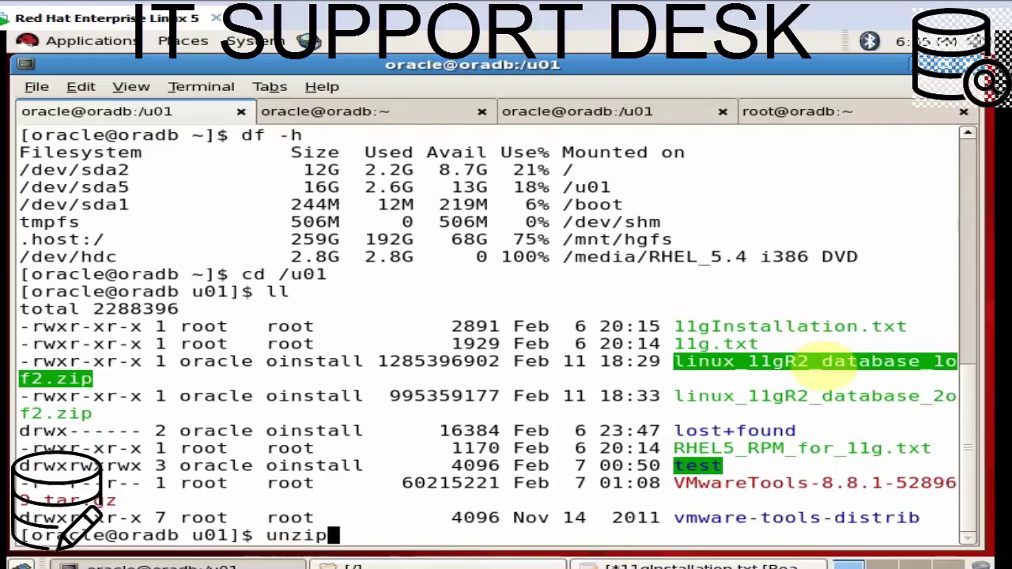
text( linux_11gR2_database_1)
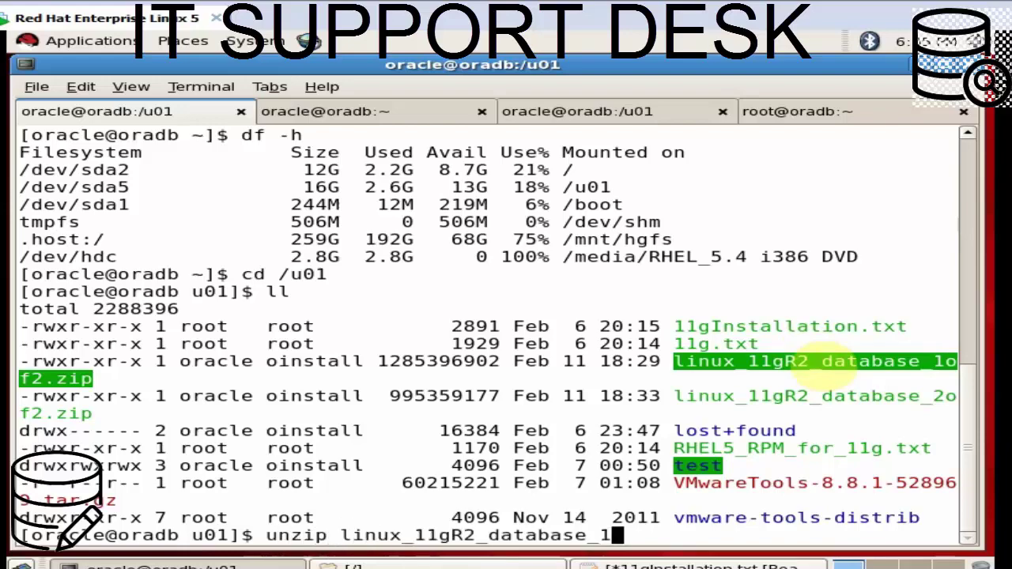
key(Tab)
key(Return)
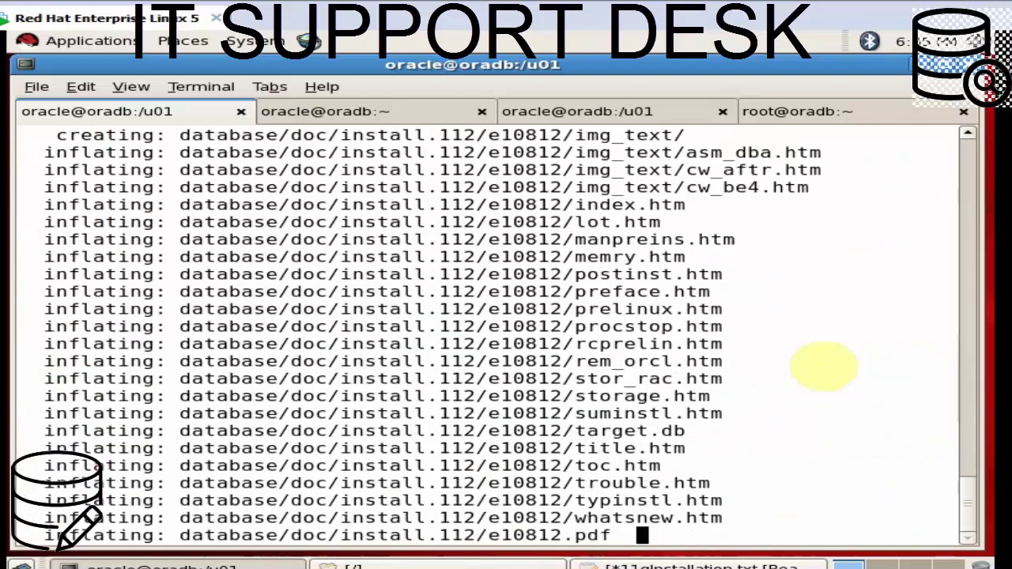
click(385, 117)
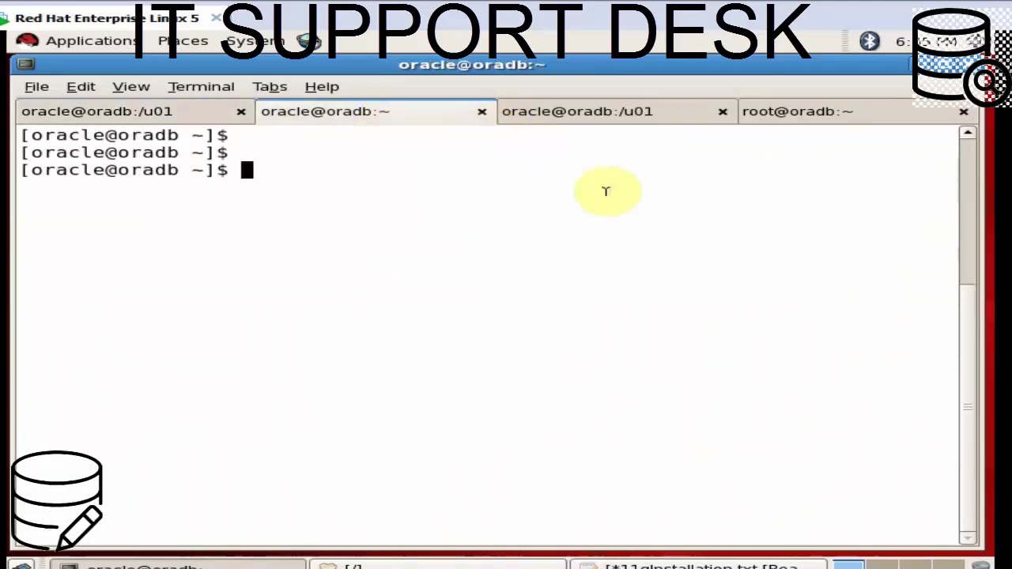
Export ORACLE_SID=DB11G in the oracle shell, correcting the mistyped value first
key(Return)
key(Return)
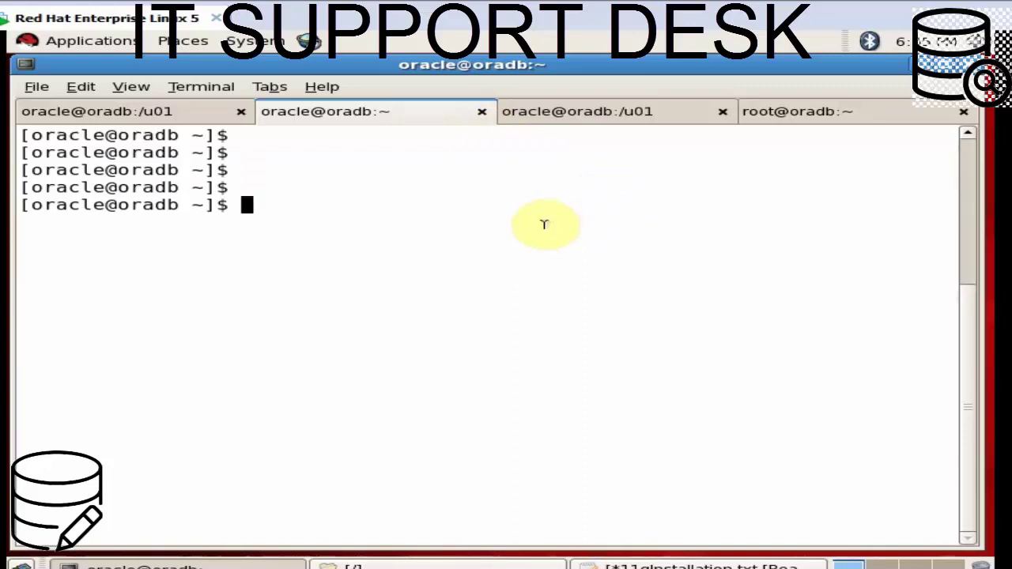
text(export )
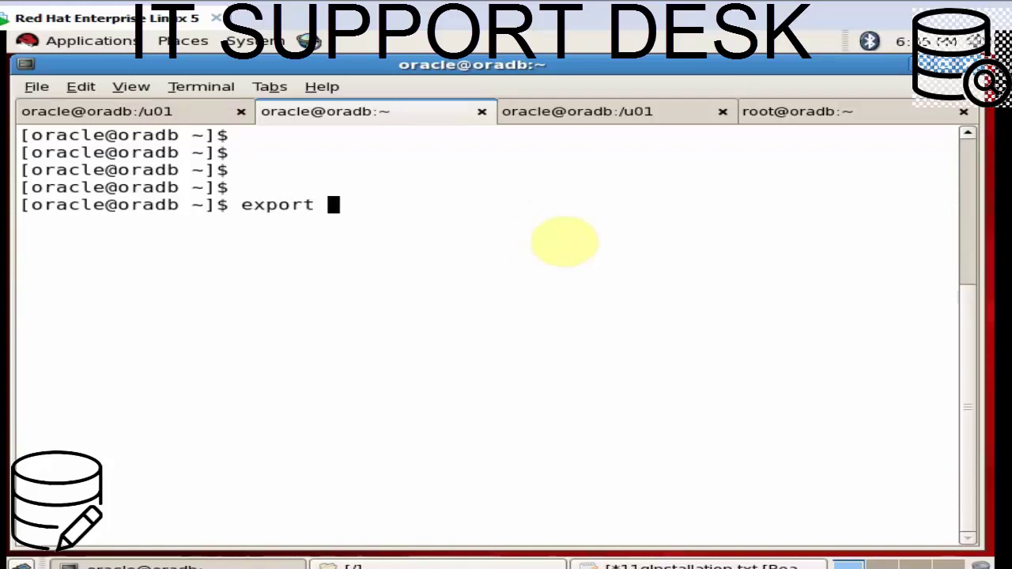
text(ORACLE_SID=)
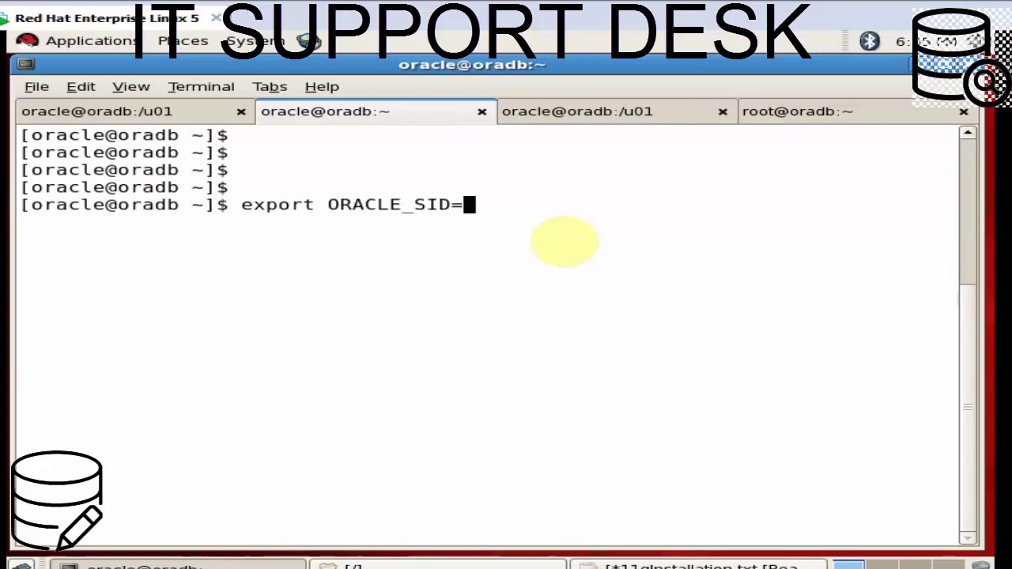
text(DB!!)
key(BackSpace)
key(BackSpace)
text(11g)
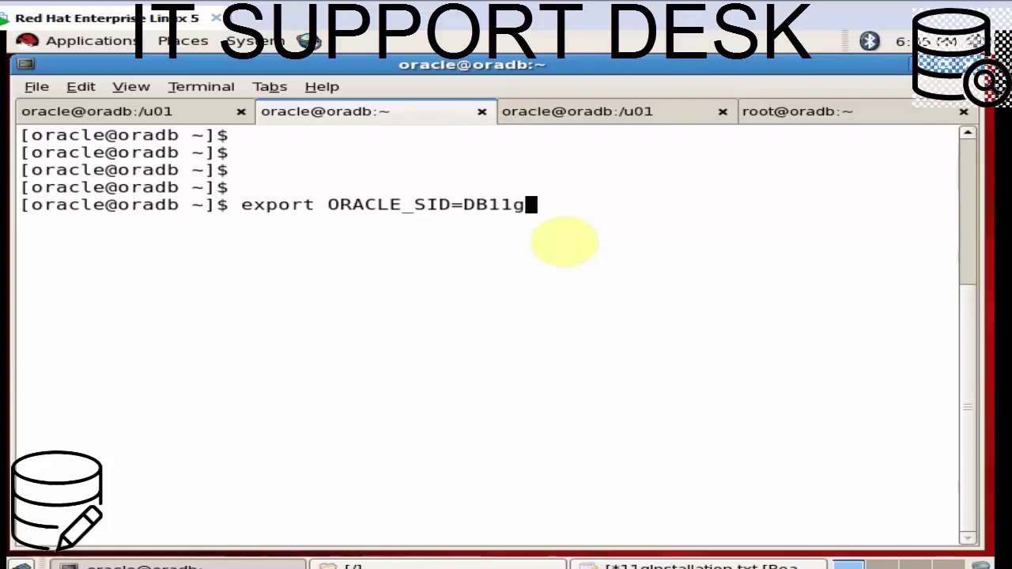
key(BackSpace)
text(G)
key(Return)
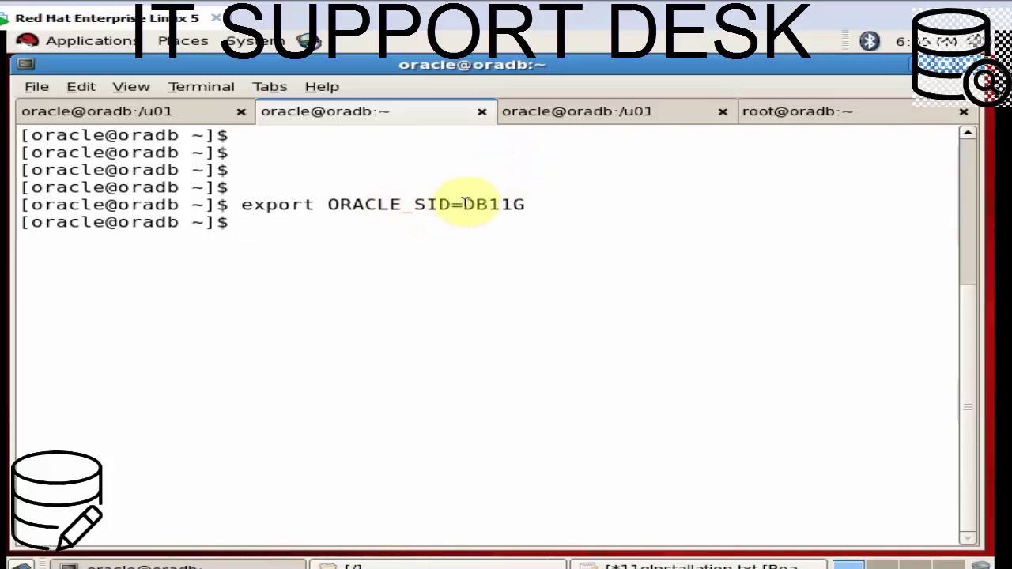
Abandon a partial ORACLE_HOME export and type echo $ORACLE_SID at a fresh prompt
drag(464, 204, 540, 199)
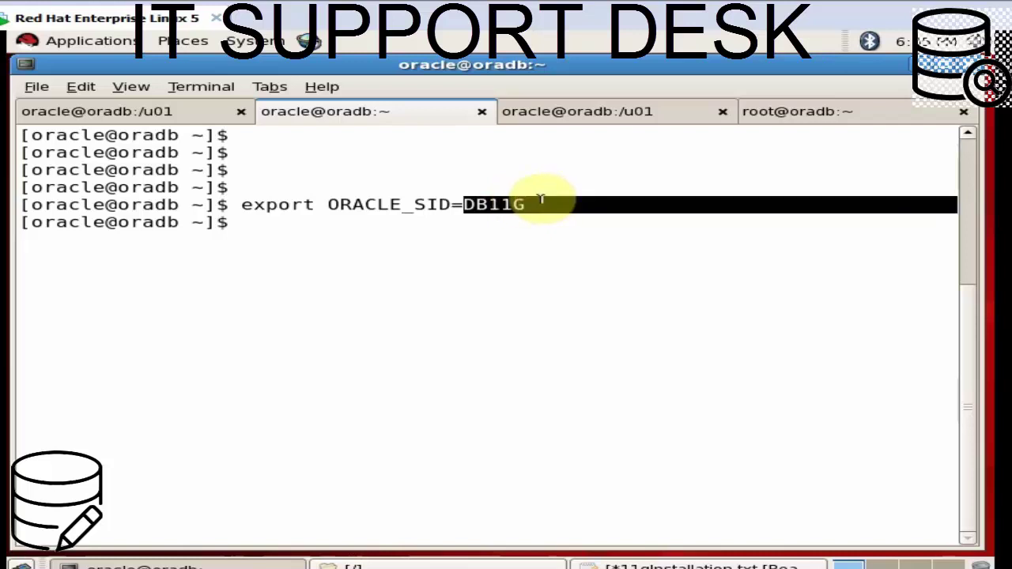
double_click(495, 204)
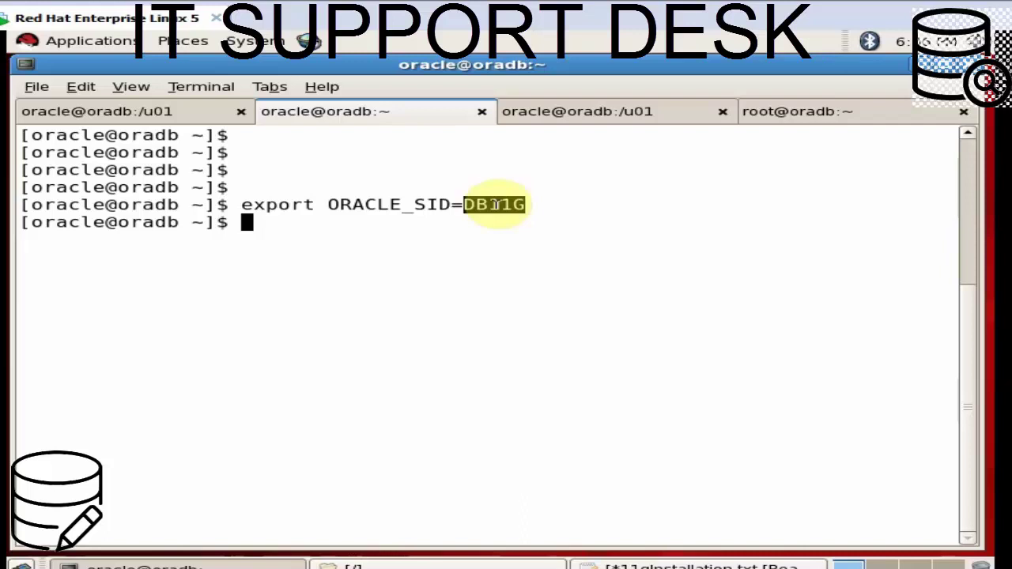
text(ex)
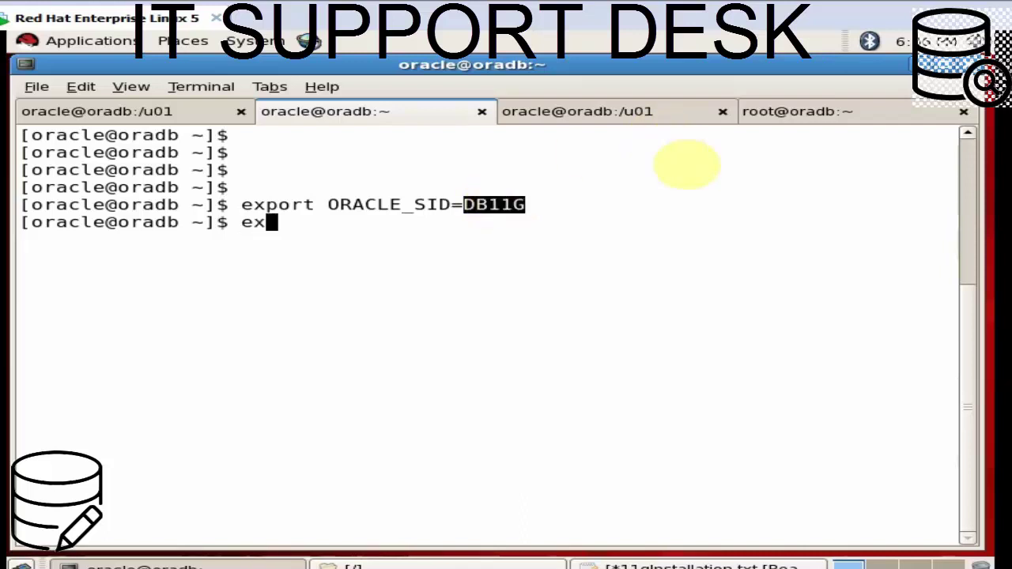
text(port ORACLE_HO)
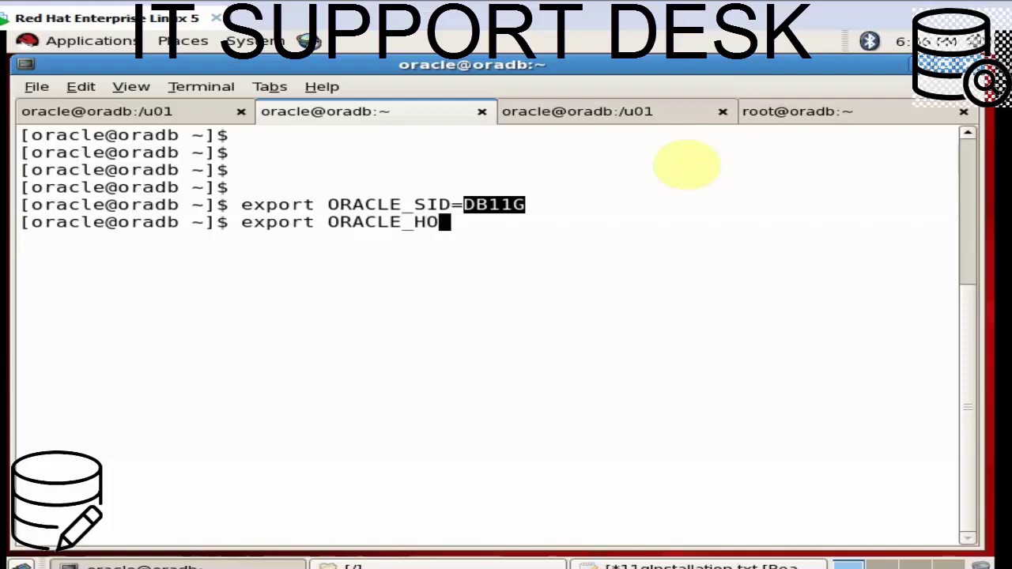
text(ME=)
key(BackSpace)
key(BackSpace)
key(BackSpace)
key(BackSpace)
key(BackSpace)
key(BackSpace)
key(BackSpace)
key(BackSpace)
key(BackSpace)
key(BackSpace)
key(BackSpace)
key(BackSpace)
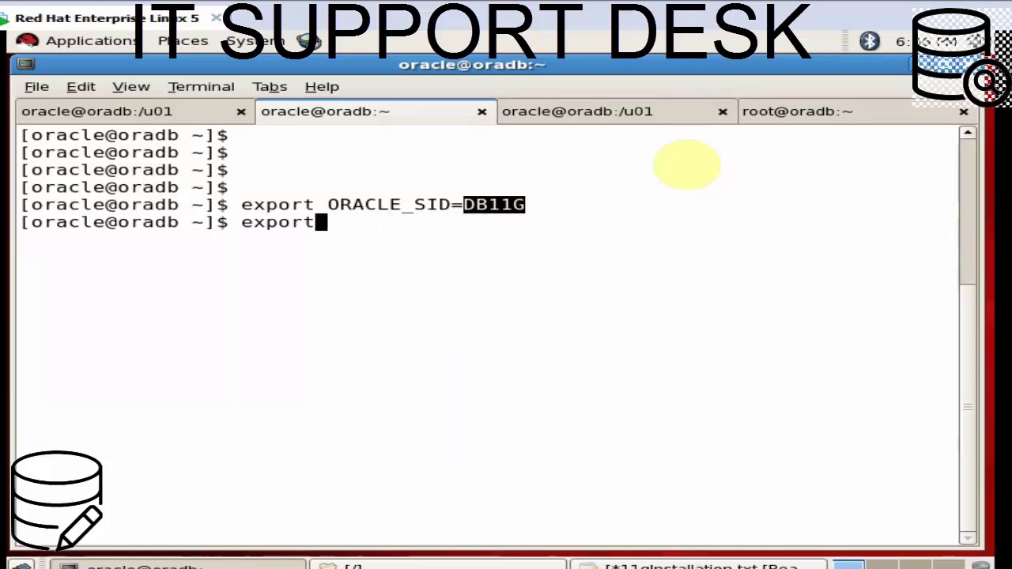
key(BackSpace)
key(BackSpace)
key(BackSpace)
key(BackSpace)
key(BackSpace)
key(BackSpace)
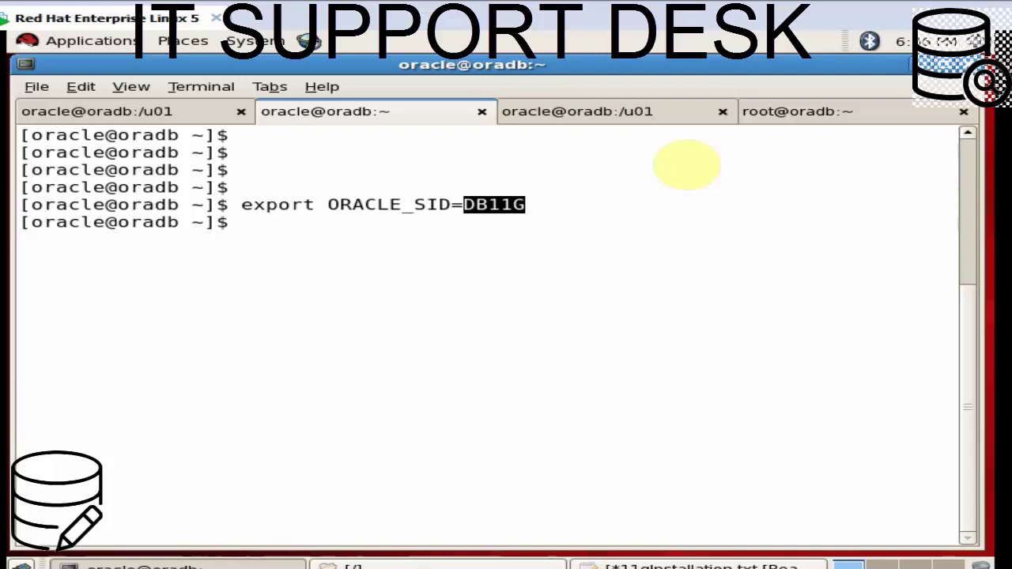
key(Return)
key(Return)
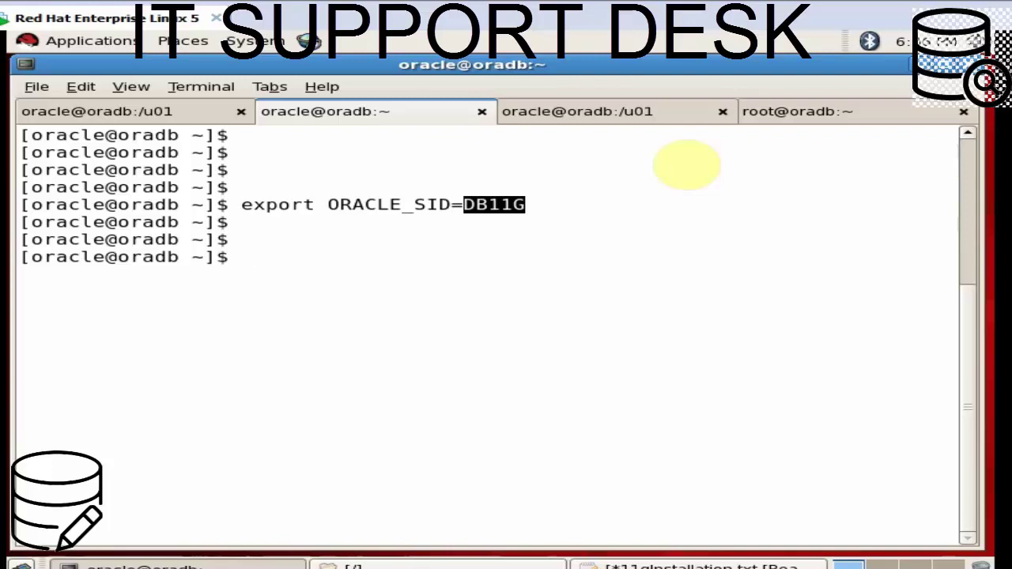
text(echo)
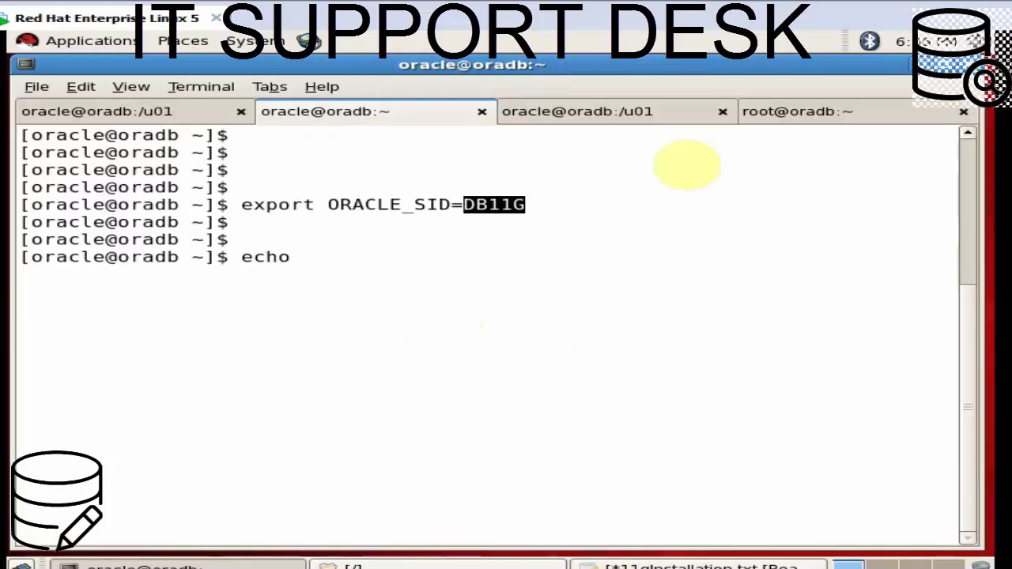
text($OR)
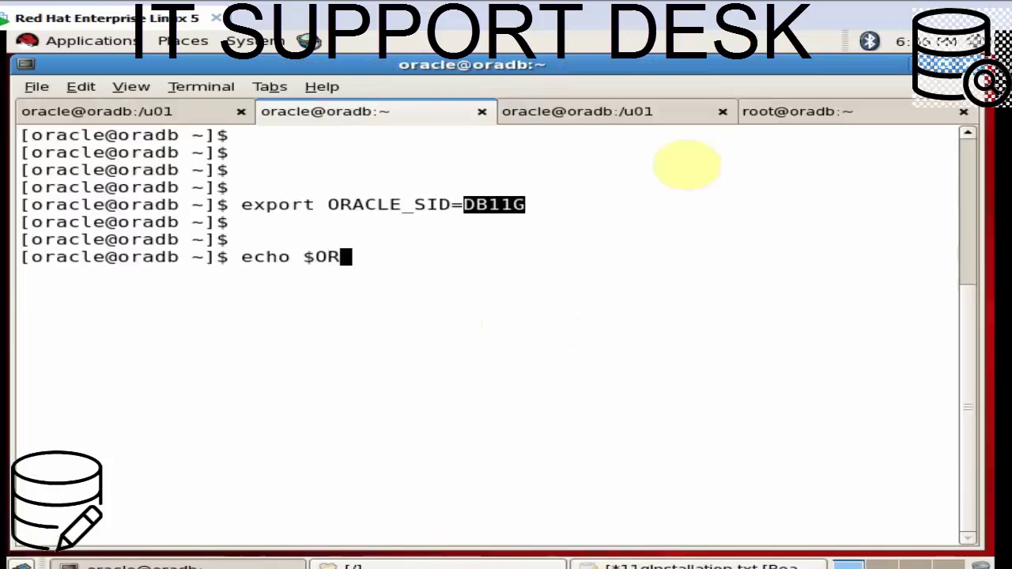
text(ACLE_SID)
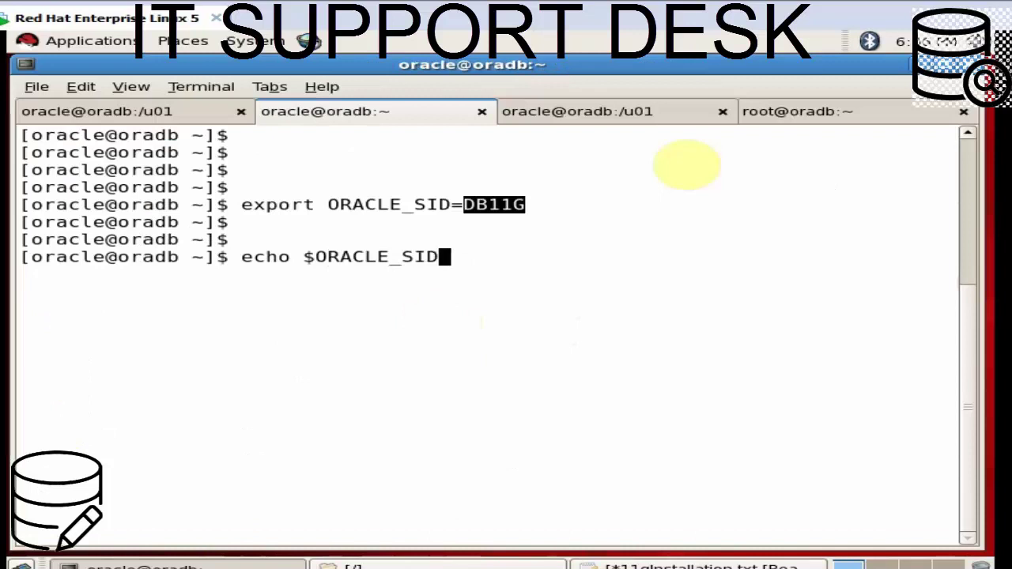
Print ORACLE_SID (DB11G) and the still-empty ORACLE_HOME, then close the oracle home-directory tab
key(Return)
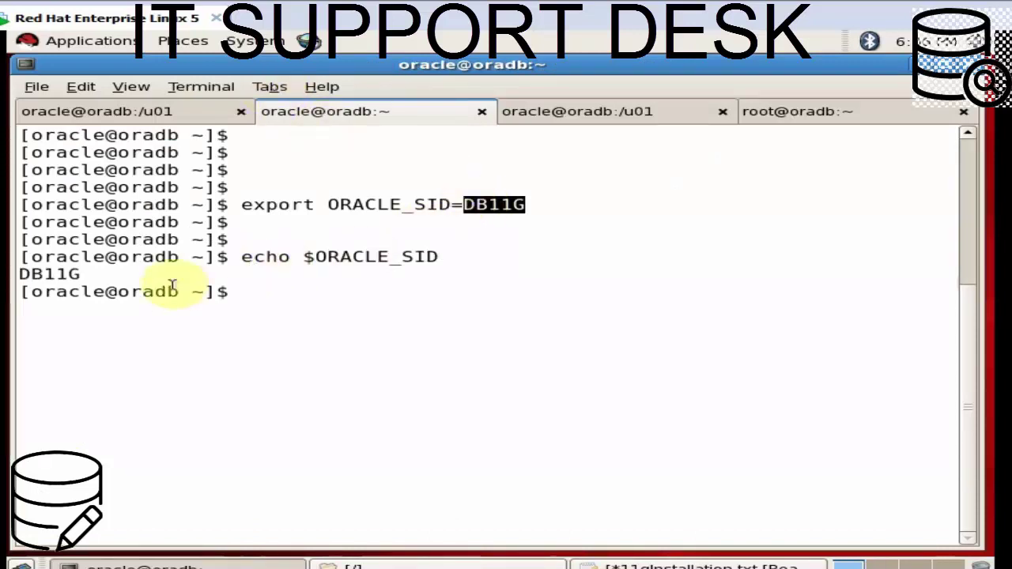
drag(80, 274, 18, 274)
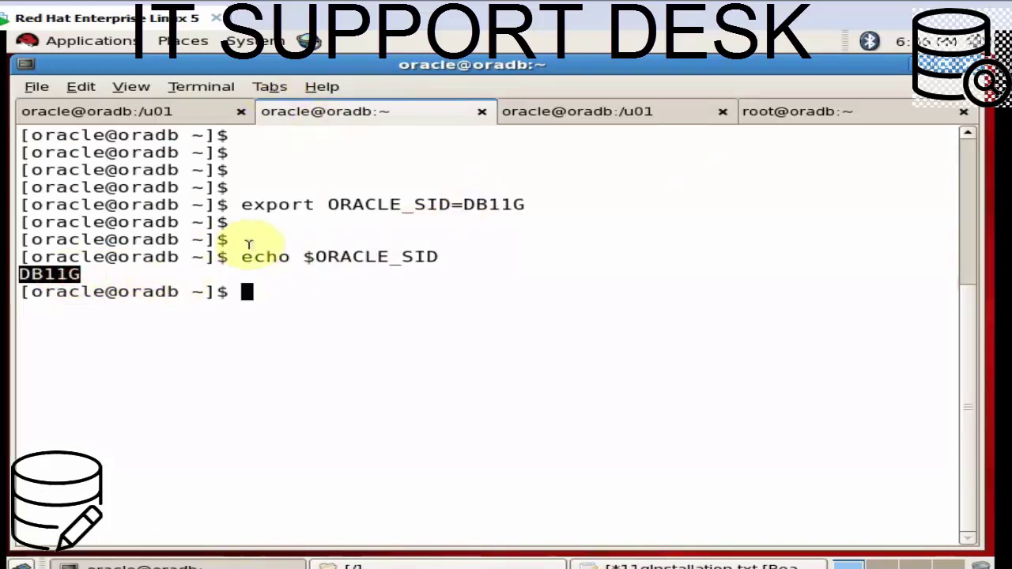
key(Up)
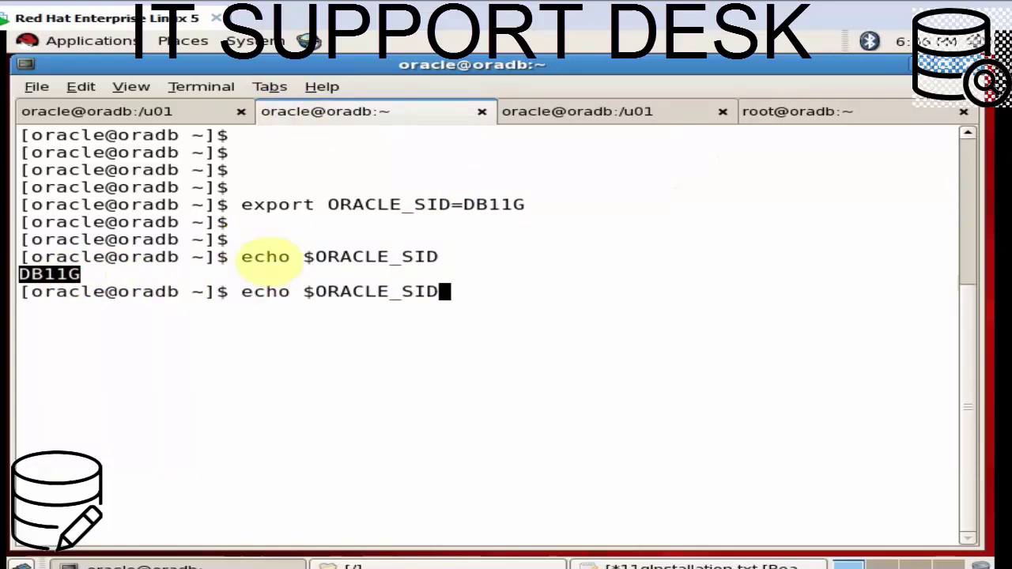
key(BackSpace)
key(BackSpace)
key(BackSpace)
text(HOM)
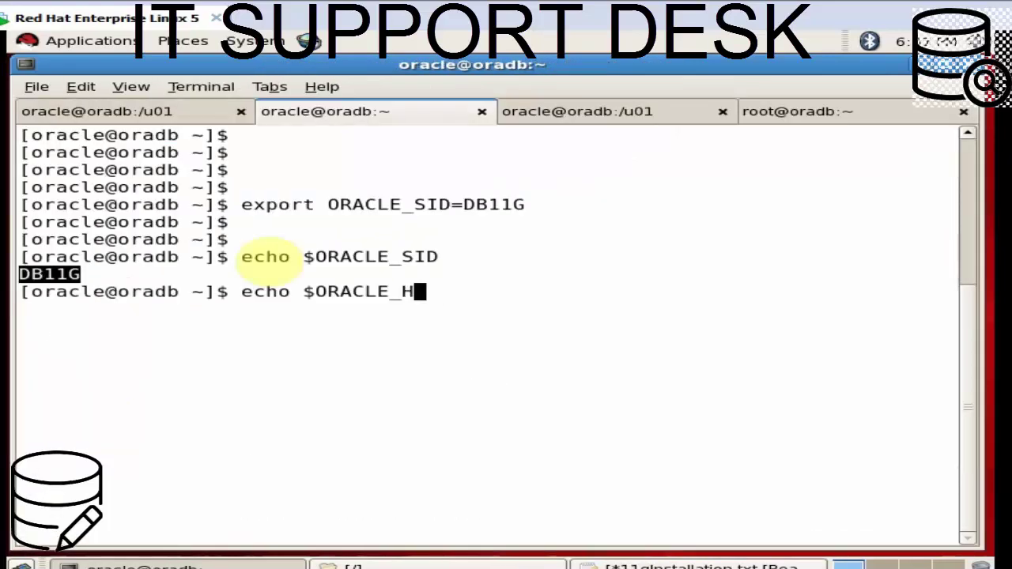
text(E)
key(Return)
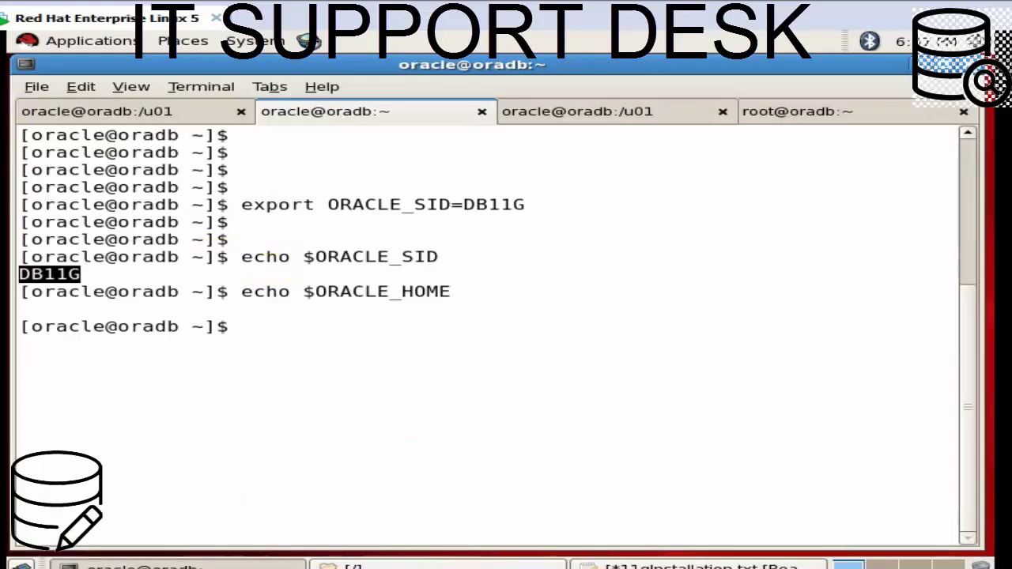
drag(241, 203, 527, 203)
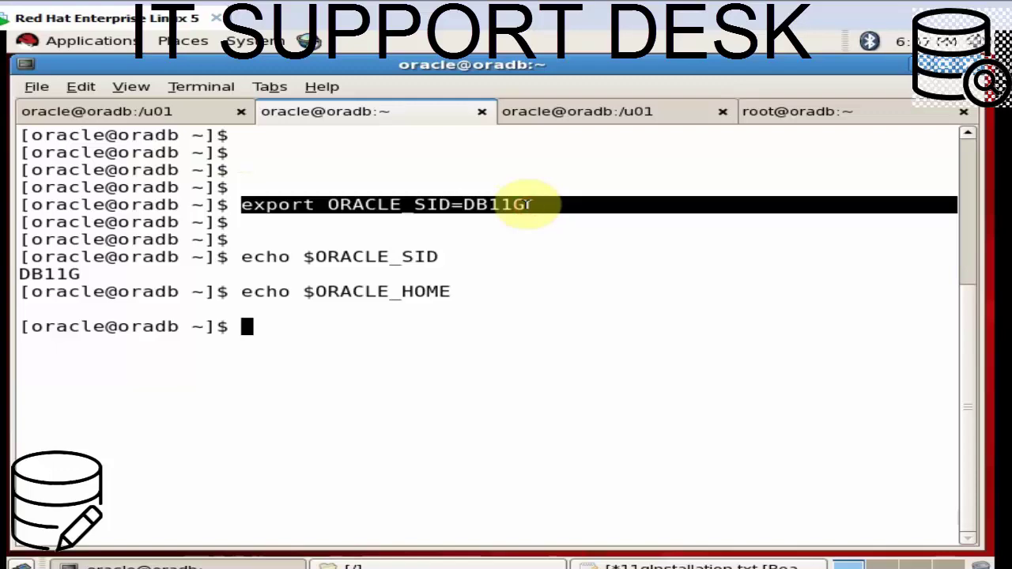
click(482, 112)
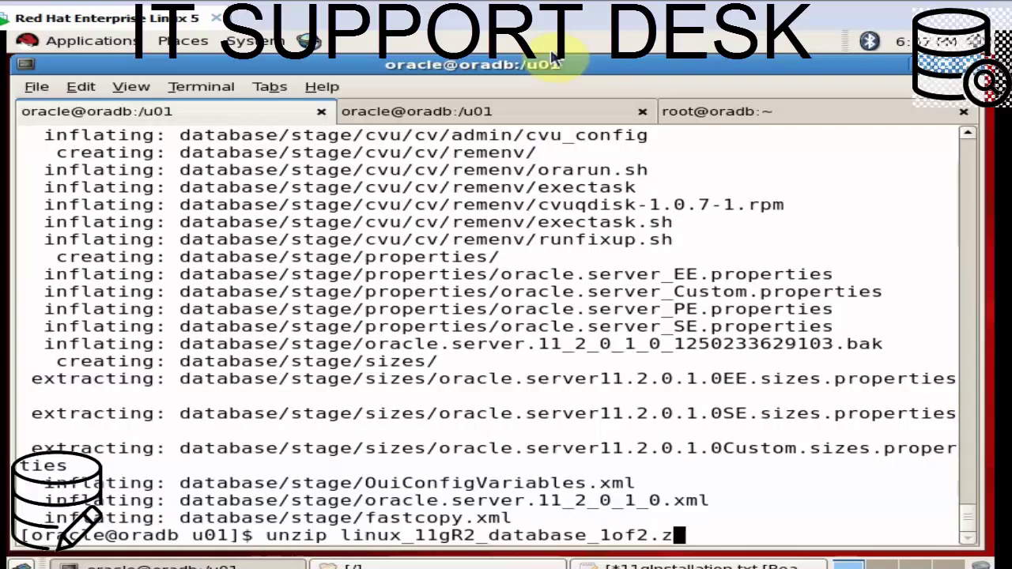
Unzip linux_11gR2_database_2of2.zip in /u01 by reusing the earlier unzip command
key(BackSpace)
key(BackSpace)
key(BackSpace)
key(BackSpace)
key(BackSpace)
key(BackSpace)
key(BackSpace)
key(BackSpace)
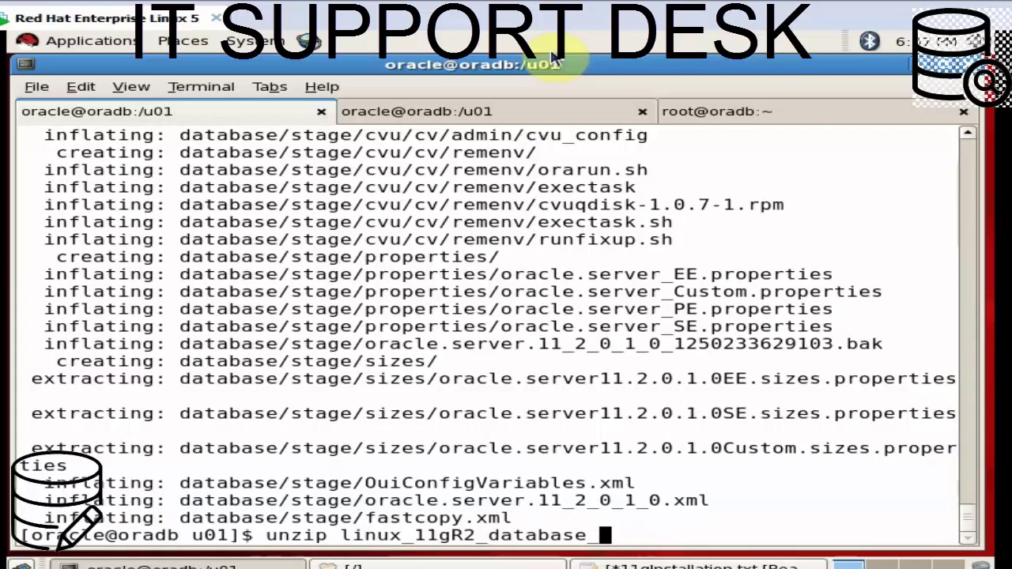
text(2)
key(Tab)
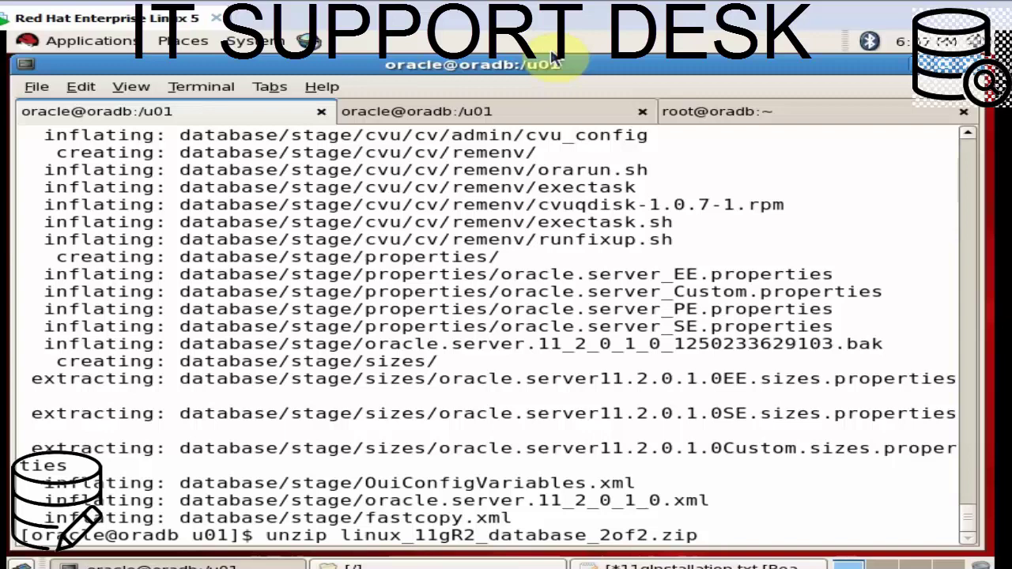
key(Return)
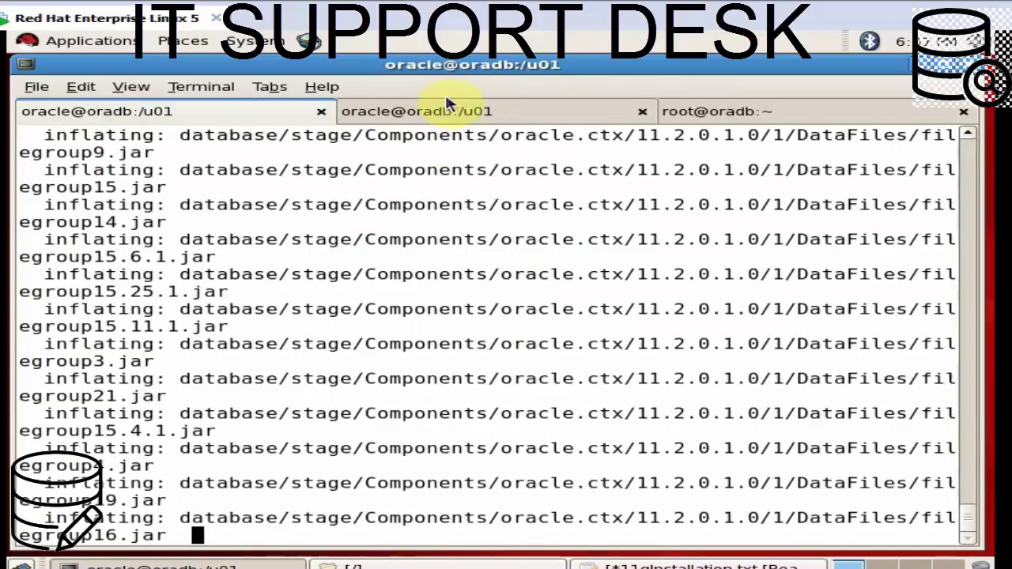
Open a new terminal tab and zoom in its text via View > Zoom In
key(ctrl+shift+t)
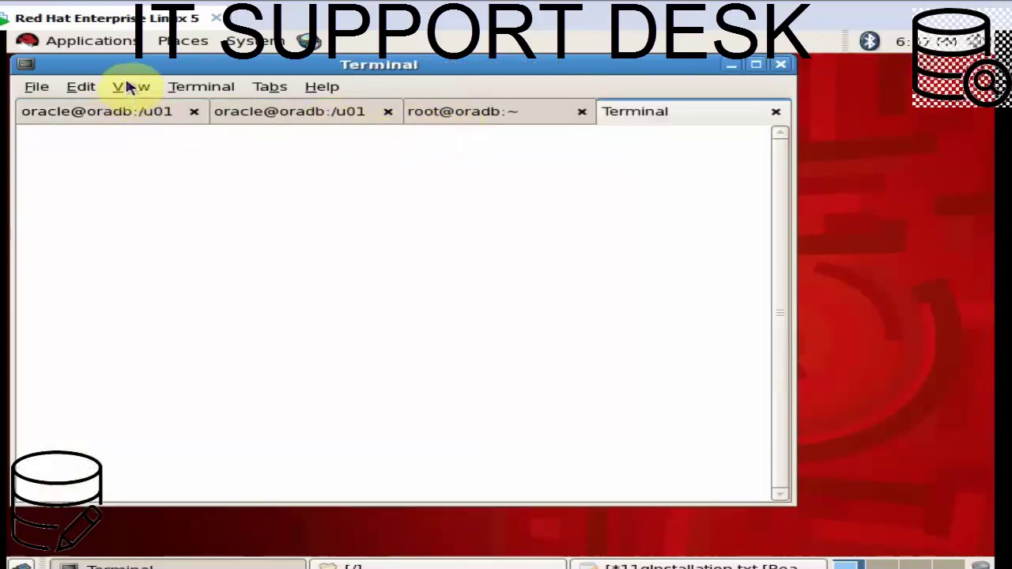
click(129, 88)
click(170, 163)
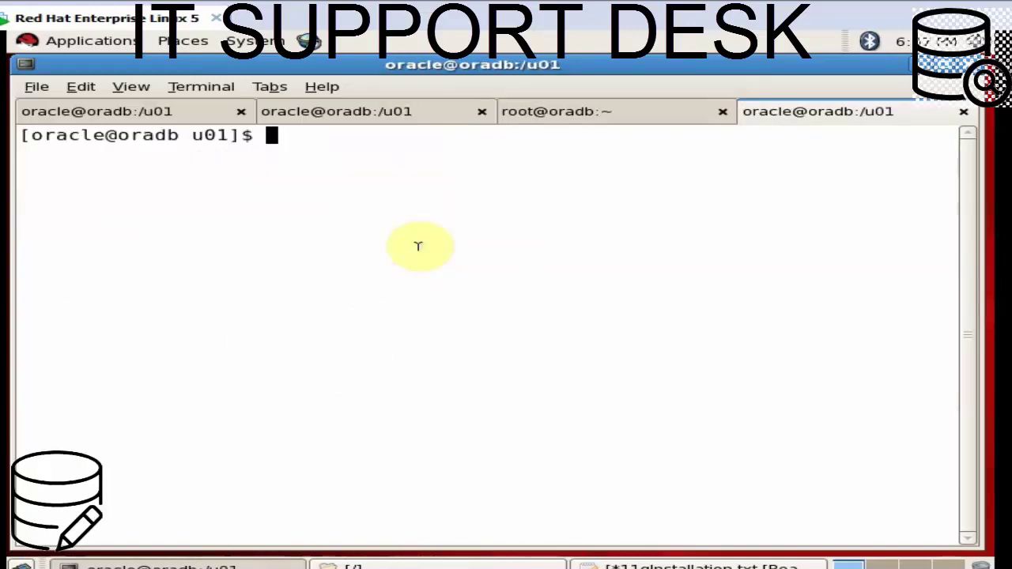
Get a fresh empty prompt in the fourth tab, the oracle shell in /u01
key(Return)
key(Return)
key(Return)
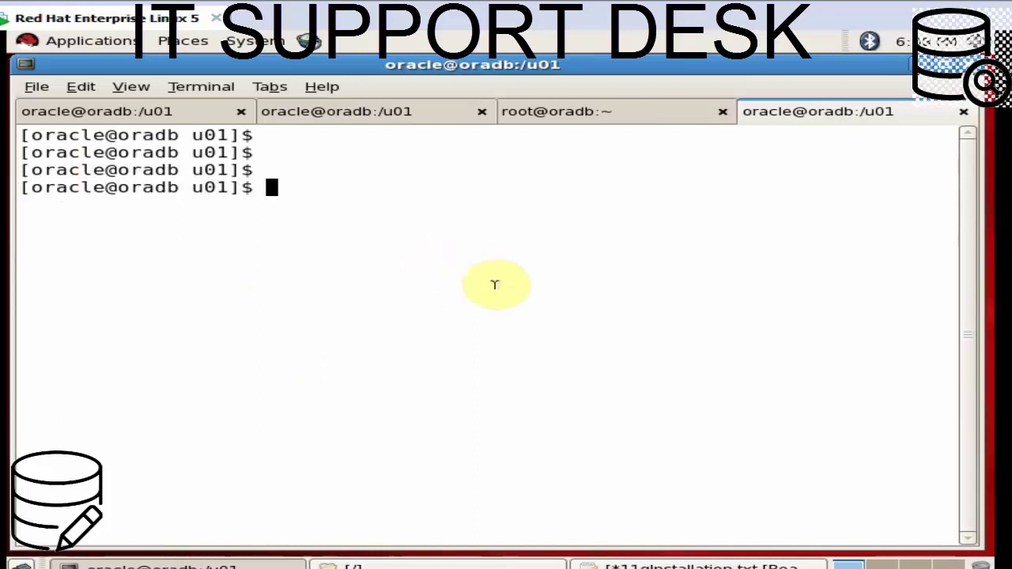
Change to the oracle home directory and list its files with ls and ls -l
text(cd)
key(Return)
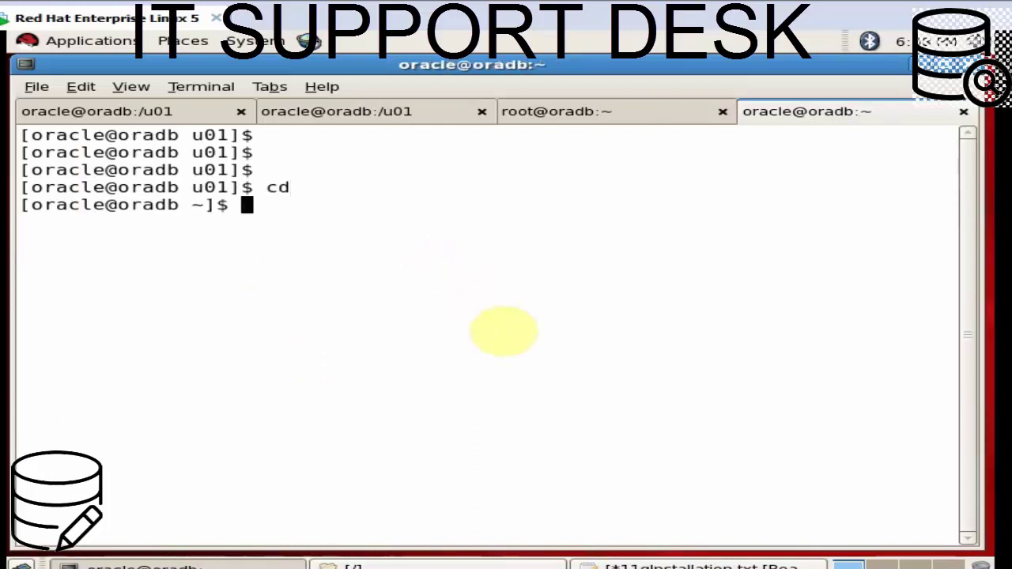
text(ls)
key(Return)
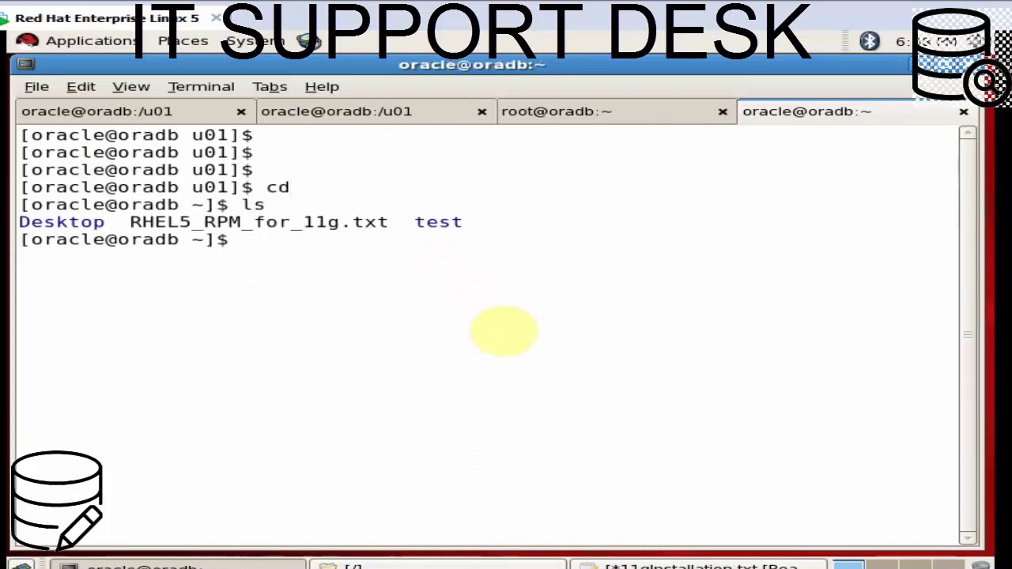
text(ls -l)
key(Return)
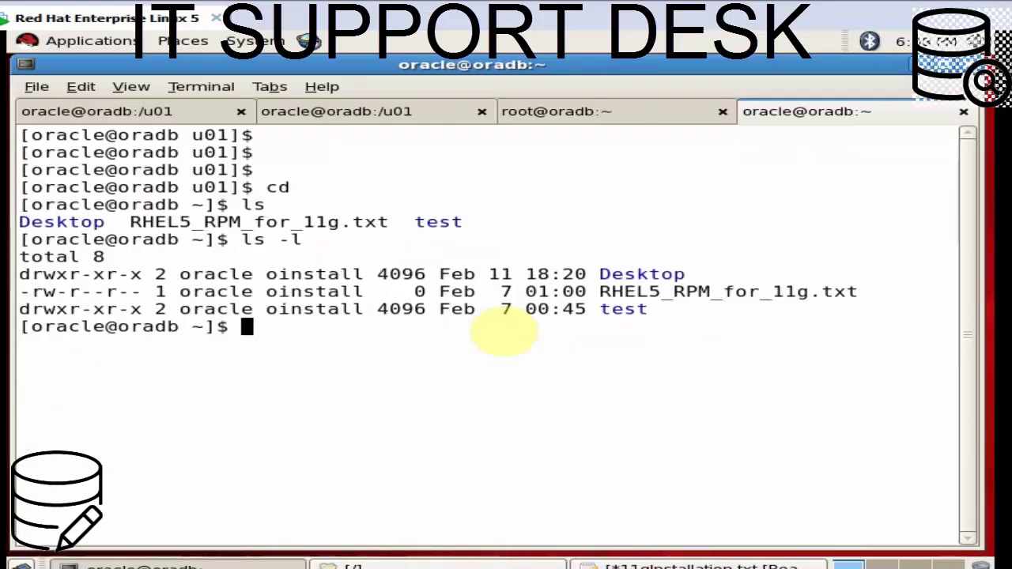
Confirm the path is /home/oracle with pwd, then list all files including hidden ones with ll -a
text(pwd)
key(Return)
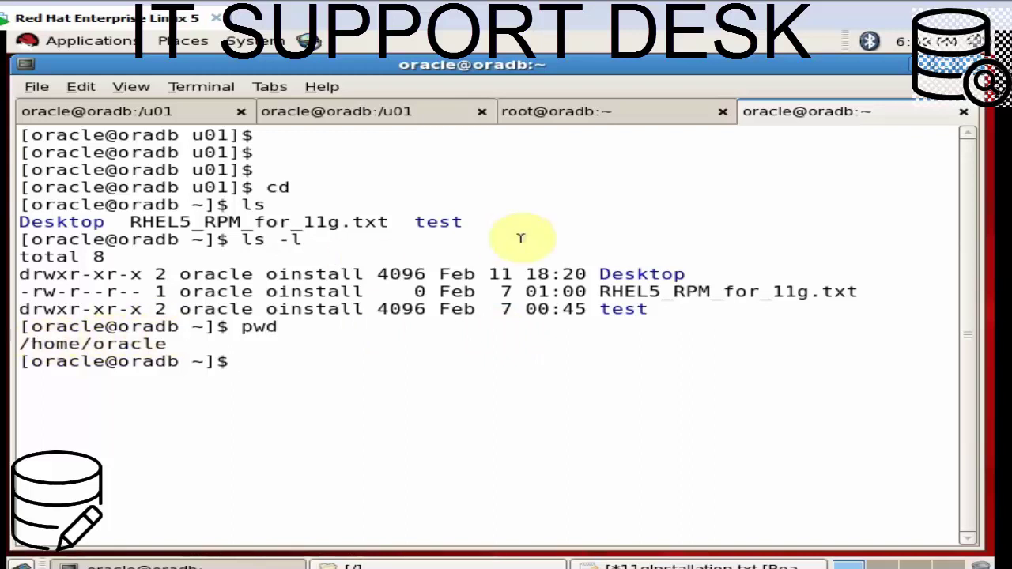
text(ls)
key(BackSpace)
text(ll)
key(Return)
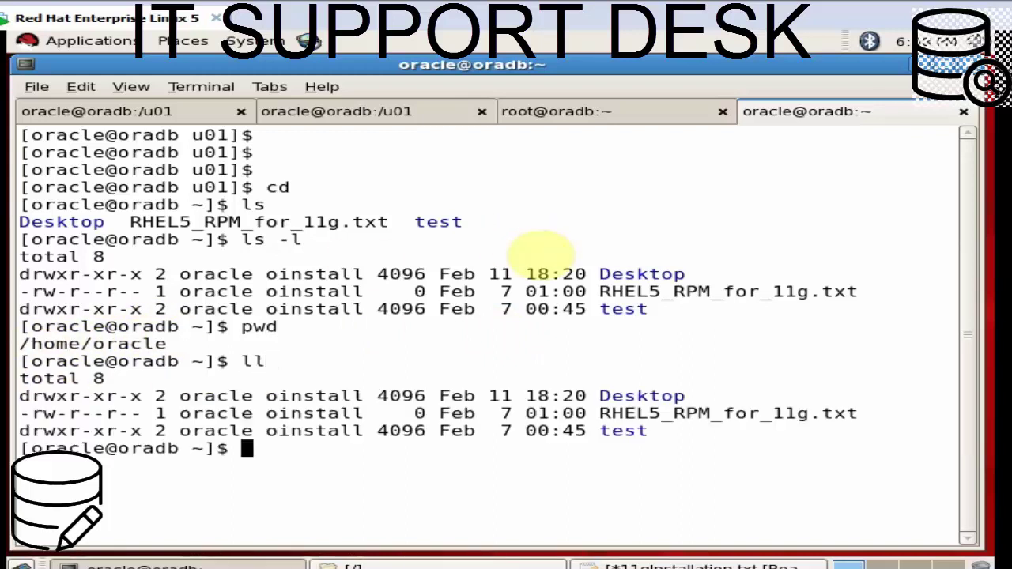
text(ll)
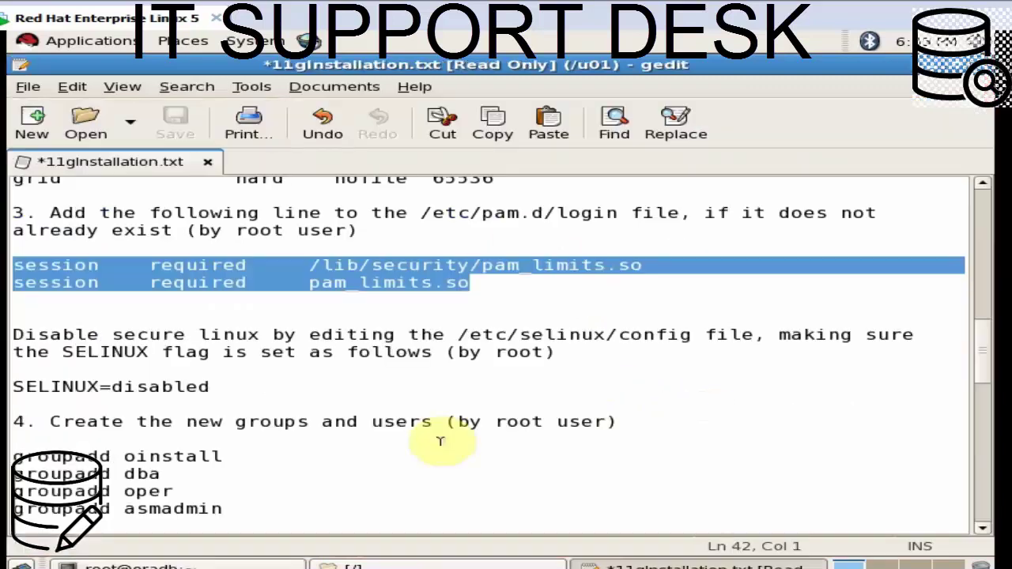
text(-a)
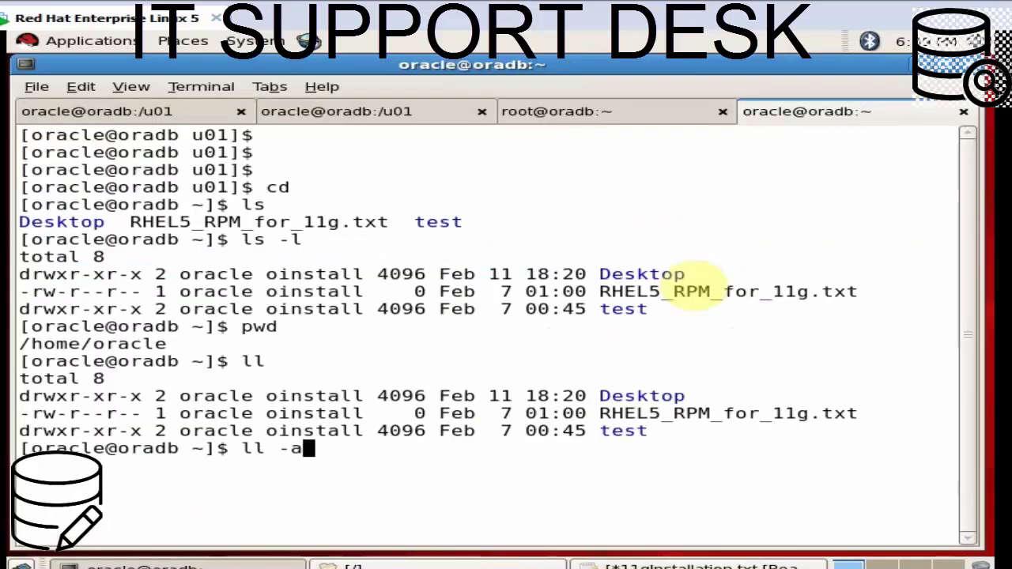
key(Return)
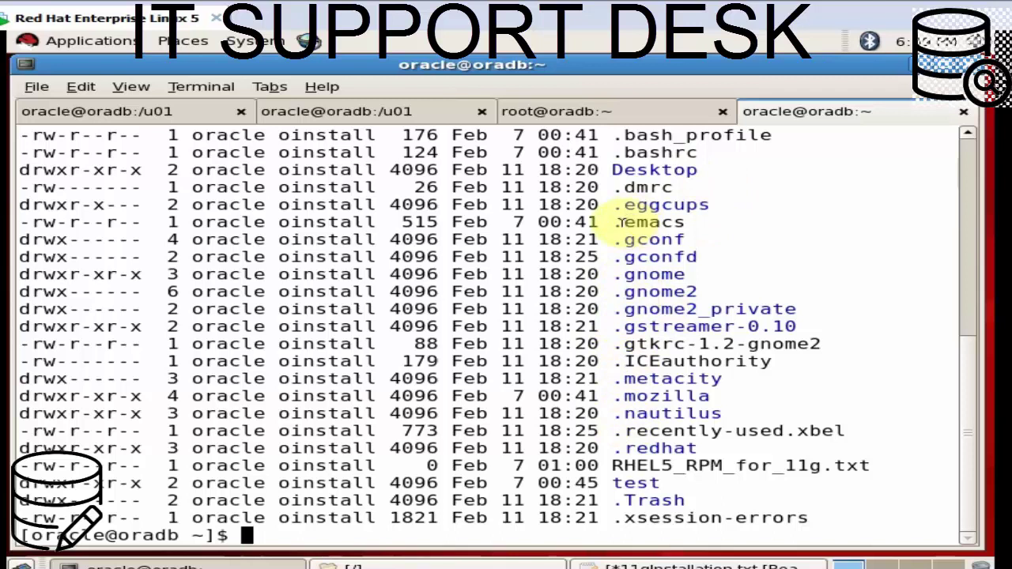
Run vi .bash_profile, Tab-completing the file name, to edit the oracle profile
drag(614, 222, 681, 224)
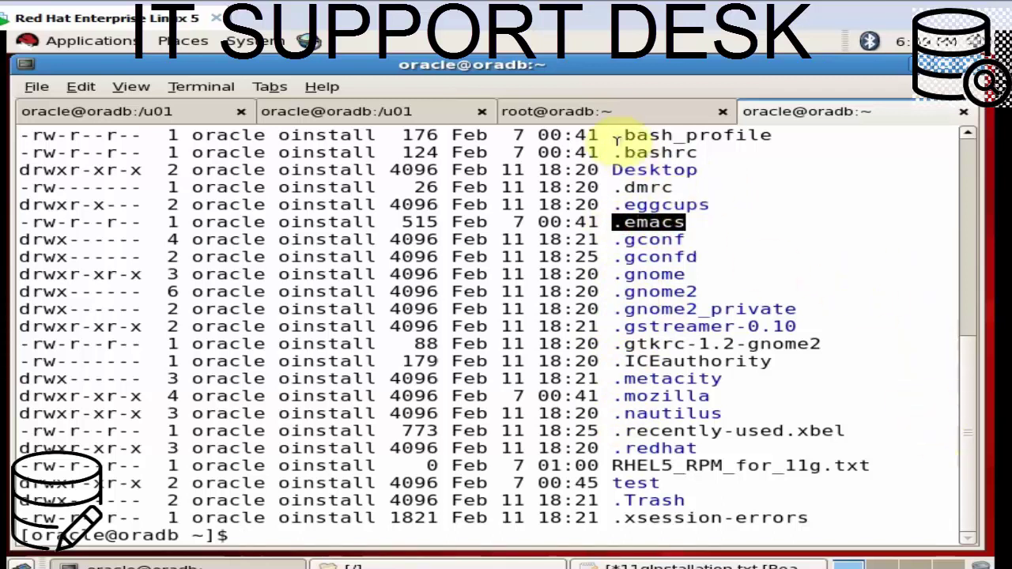
drag(611, 135, 771, 136)
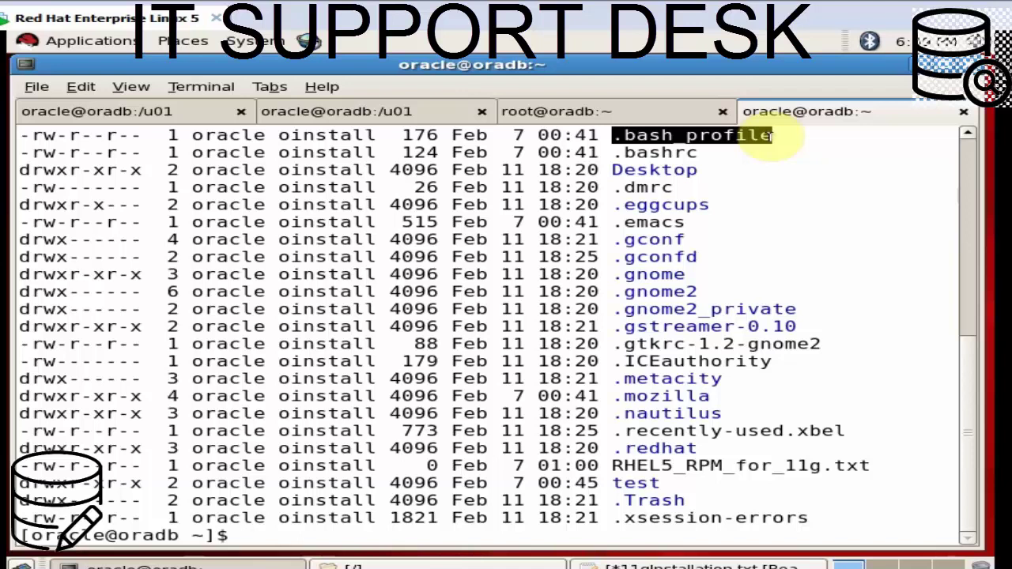
double_click(723, 135)
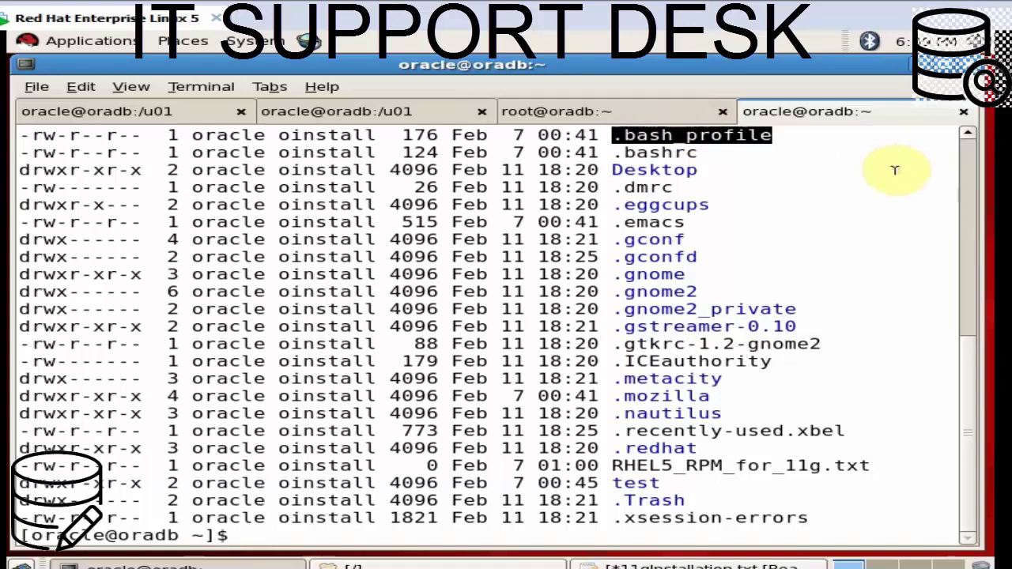
text(vi)
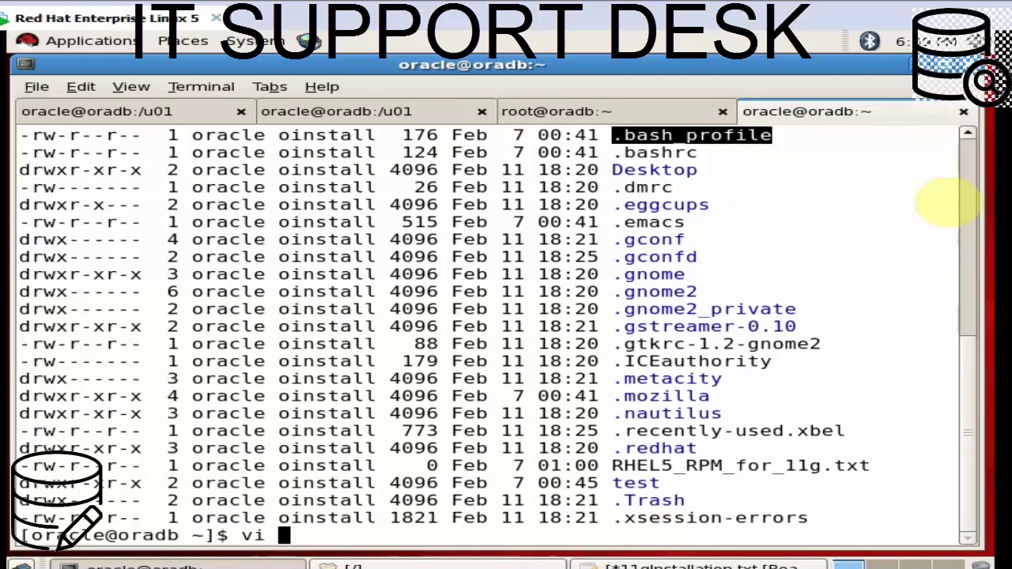
text(.bas)
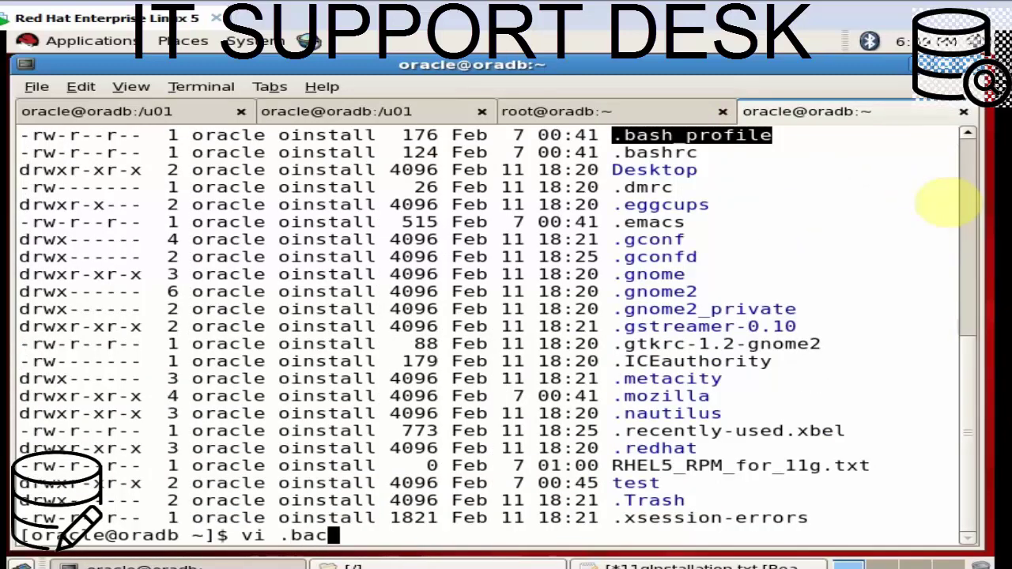
text(h_p)
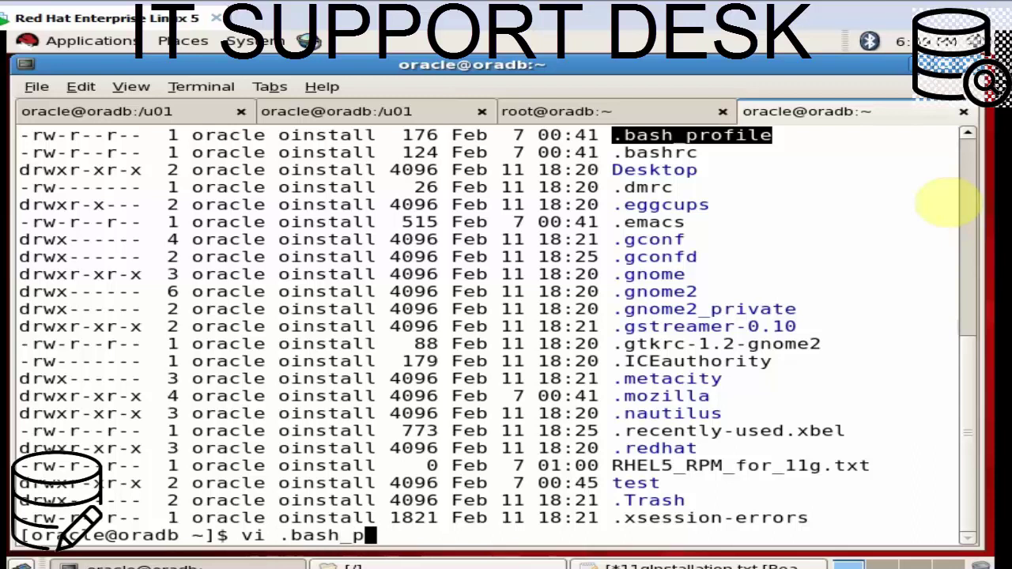
key(Tab)
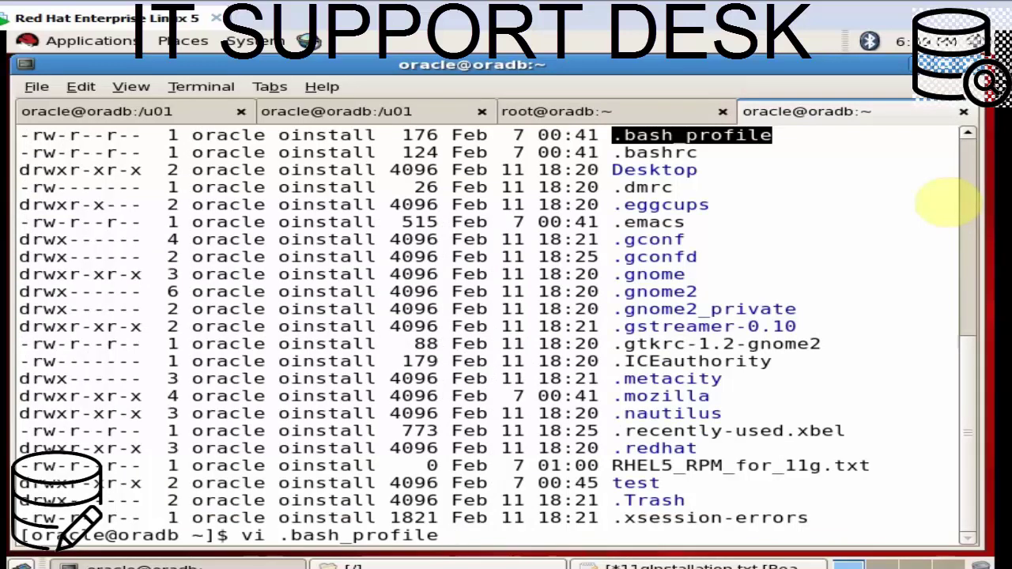
key(Return)
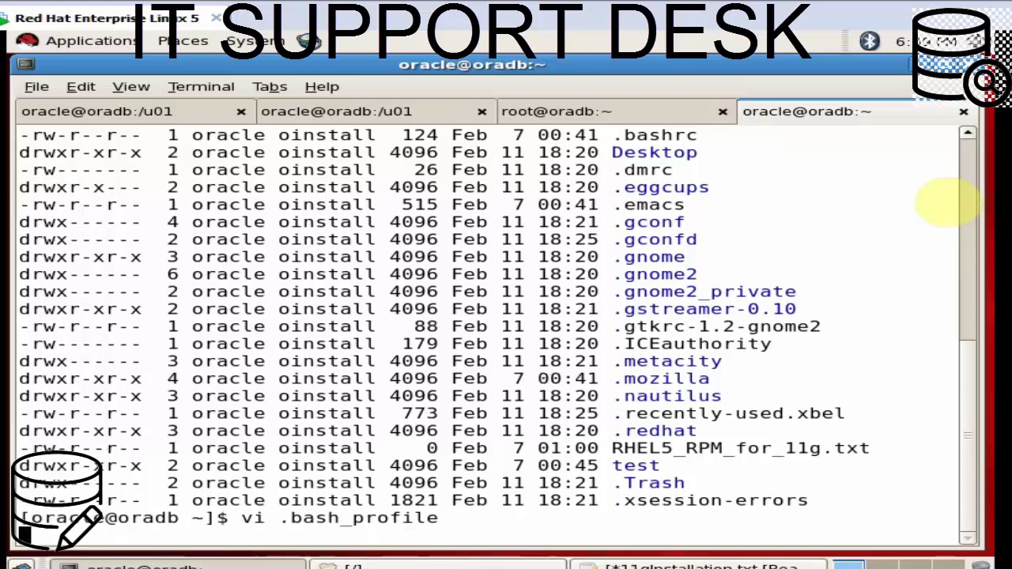
Add a new line after export PATH and paste the Oracle environment settings block
key(Down)
key(Down)
key(Down)
key(Down)
key(Down)
key(Down)
key(Down)
key(Down)
key(Down)
key(Down)
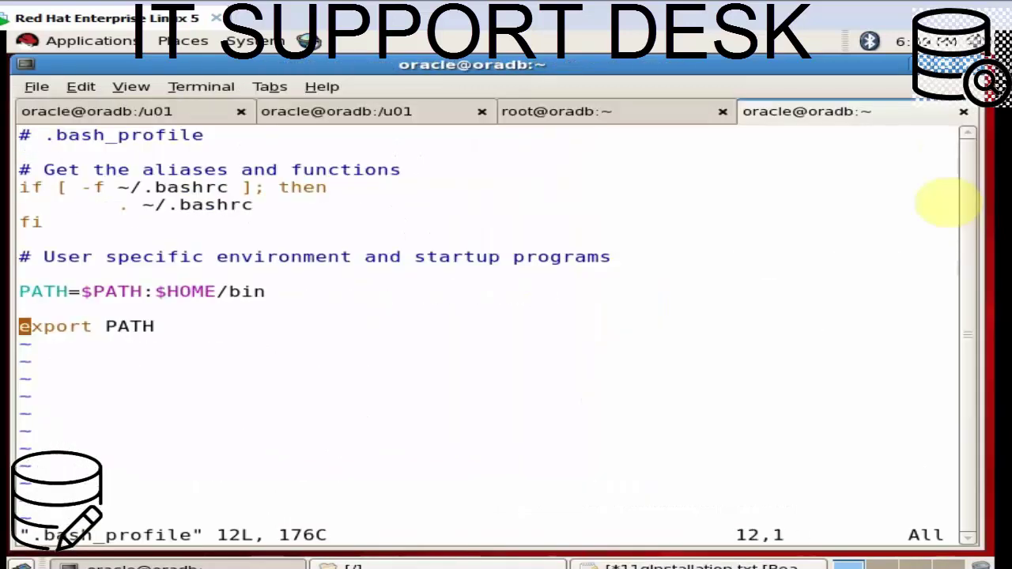
key(i)
key(Right)
key(Right)
key(Right)
key(Right)
key(Right)
key(Right)
key(Right)
key(Right)
key(Right)
key(Right)
key(Right)
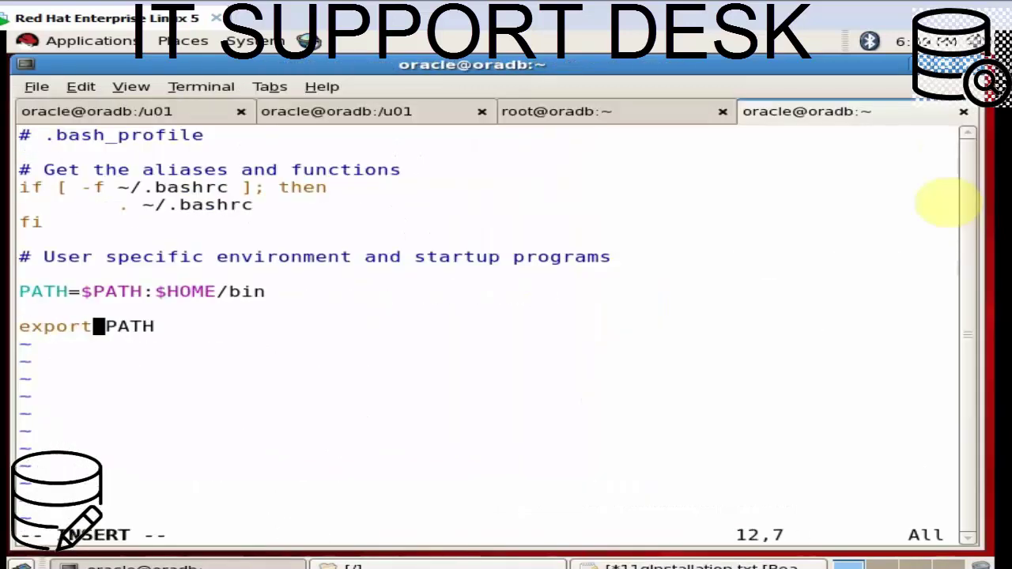
key(Return)
key(Return)
key(Return)
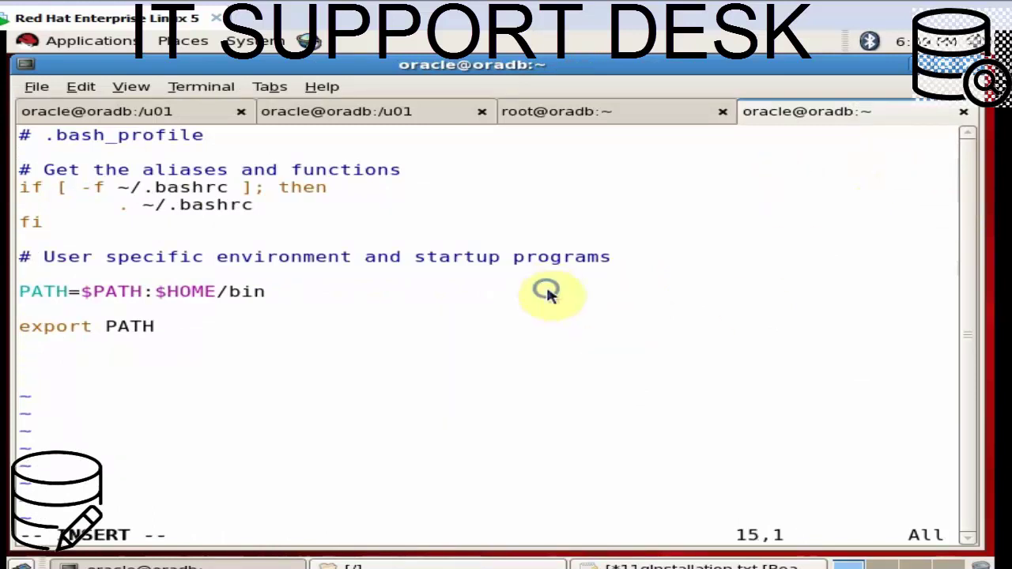
right_click(547, 288)
click(601, 405)
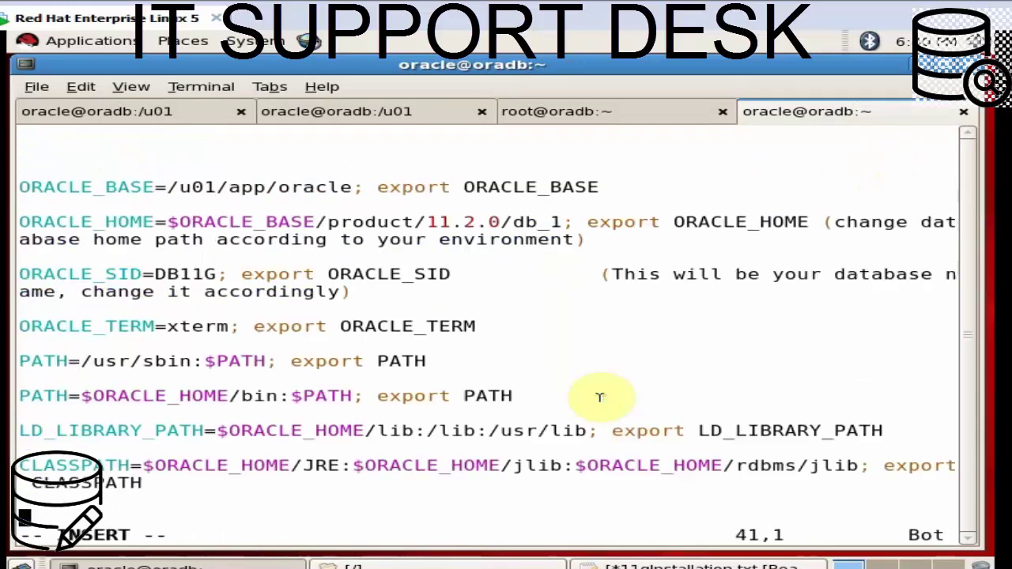
Delete the blank lines between the pasted Oracle settings
key(Up)
key(Up)
key(Up)
key(Escape)
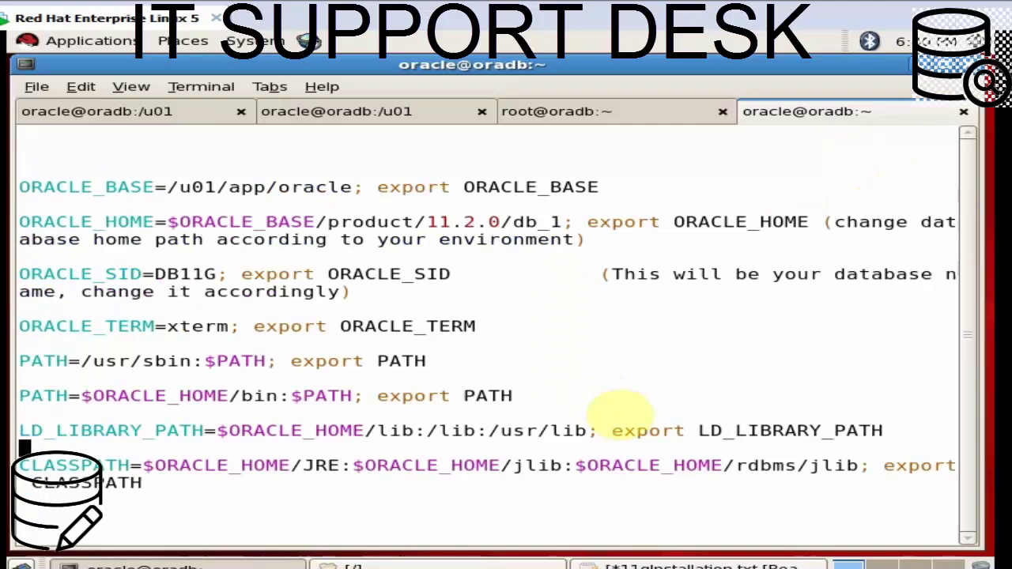
key(d)
key(d)
key(Up)
key(Up)
key(d)
key(d)
key(alt+Tab)
key(alt+Tab)
key(Up)
key(Up)
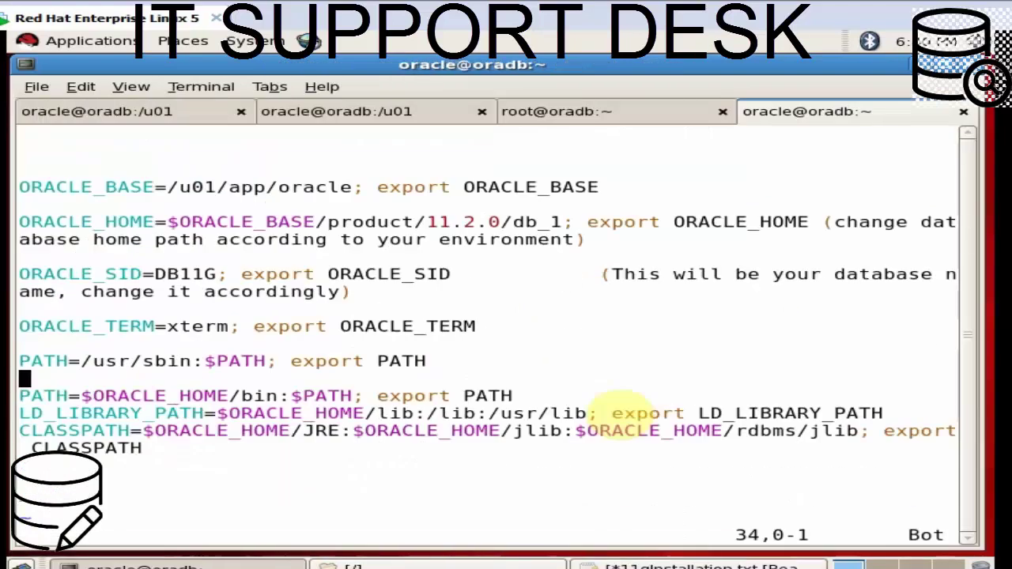
key(d)
key(d)
key(Up)
key(Up)
key(d)
key(d)
key(Up)
key(Up)
key(d)
key(d)
key(Up)
key(Up)
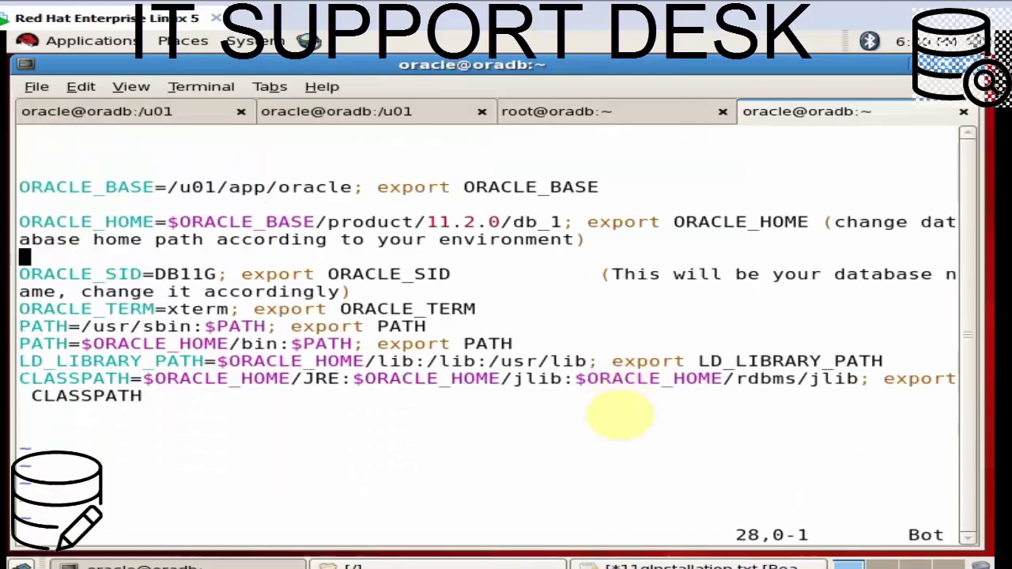
key(d)
key(d)
key(Up)
key(Up)
key(d)
key(d)
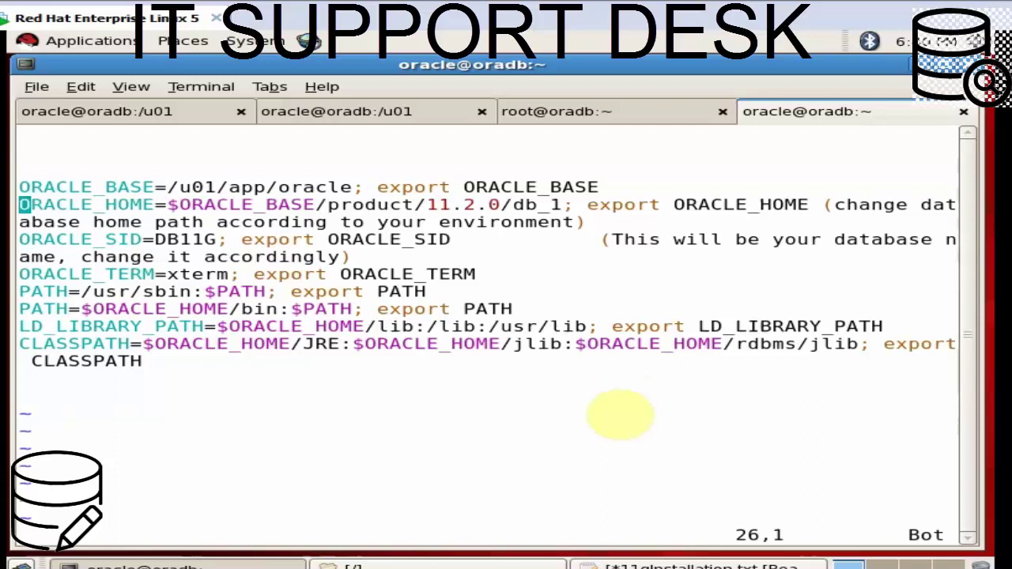
key(Up)
key(Up)
key(Up)
key(Up)
key(Up)
key(Up)
key(Up)
key(Up)
Delete the ORACLE_HOSTNAME line and select ORACLE_HOSTNAME=gr8622; in the gedit installation notes
key(Down)
key(Down)
key(Down)
key(Down)
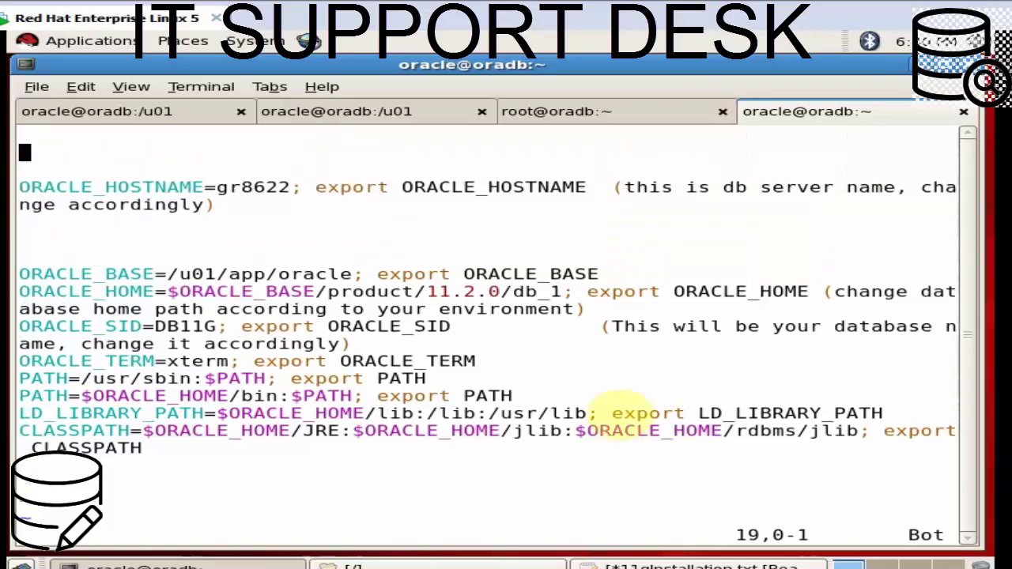
key(Down)
key(d)
key(d)
key(Up)
key(Up)
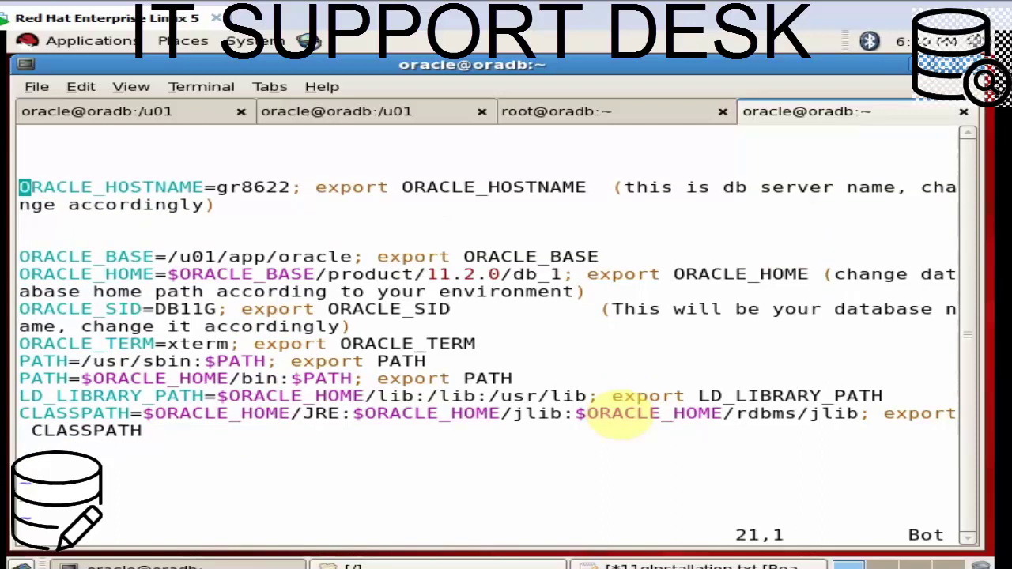
key(d)
key(d)
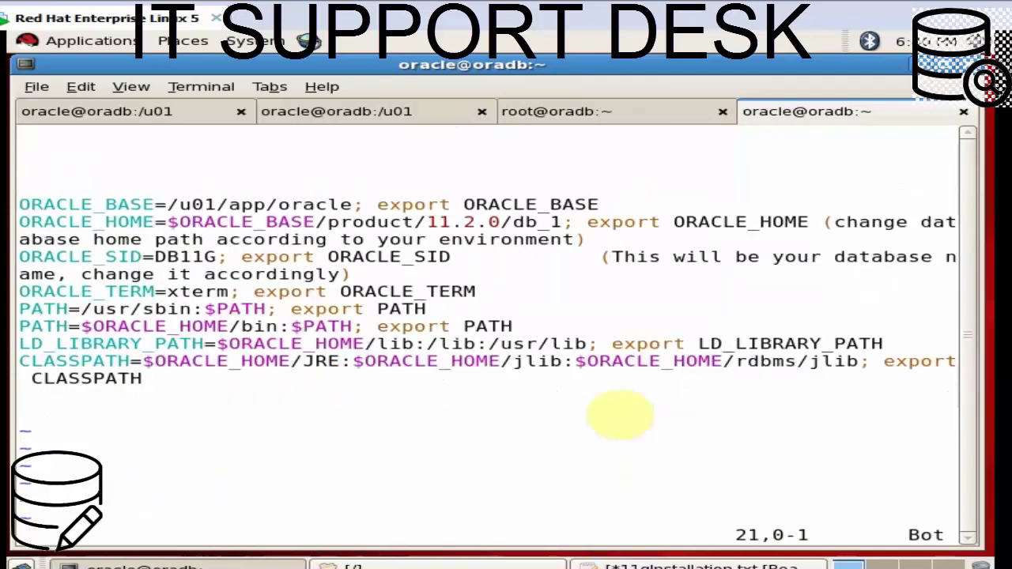
click(614, 566)
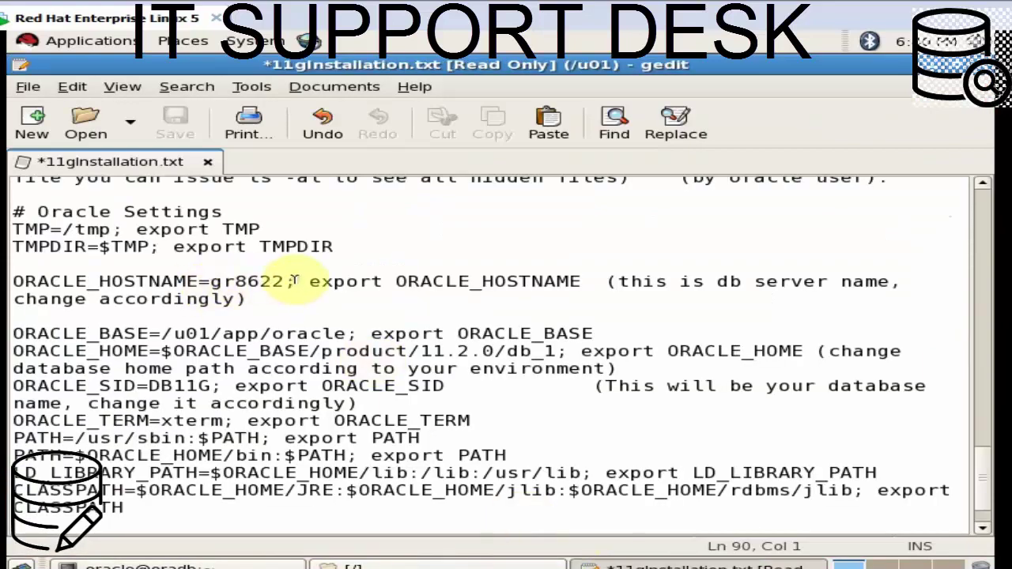
drag(292, 281, 16, 278)
key(ctrl+c)
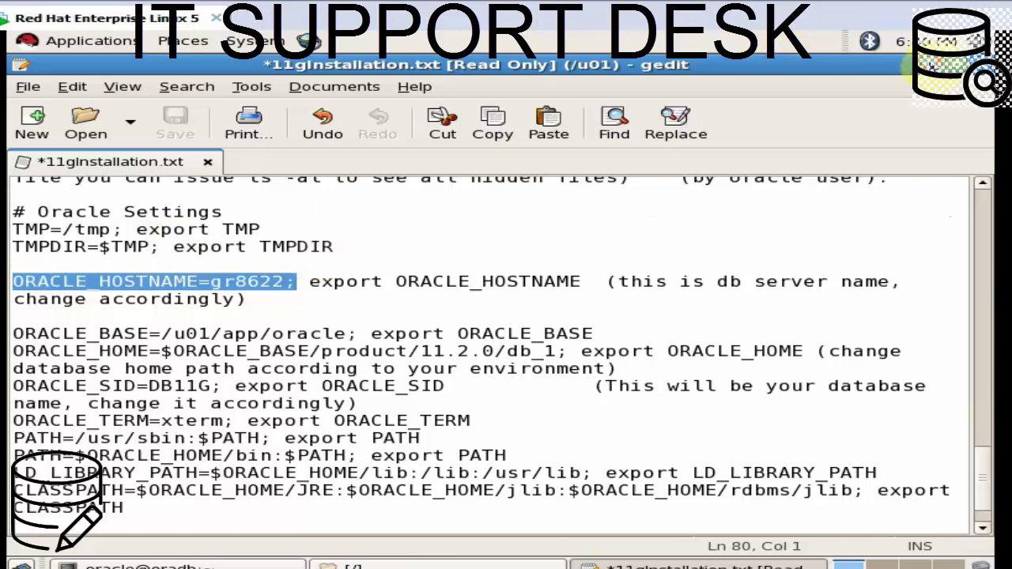
Paste ORACLE_HOSTNAME=gr8622; at the top of the Oracle settings in vi
key(alt+Tab)
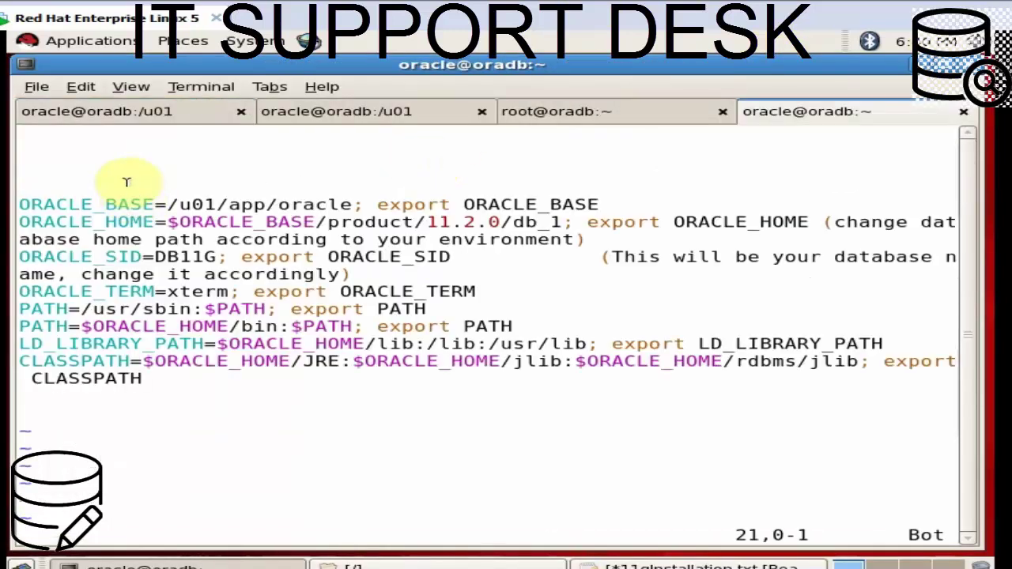
key(i)
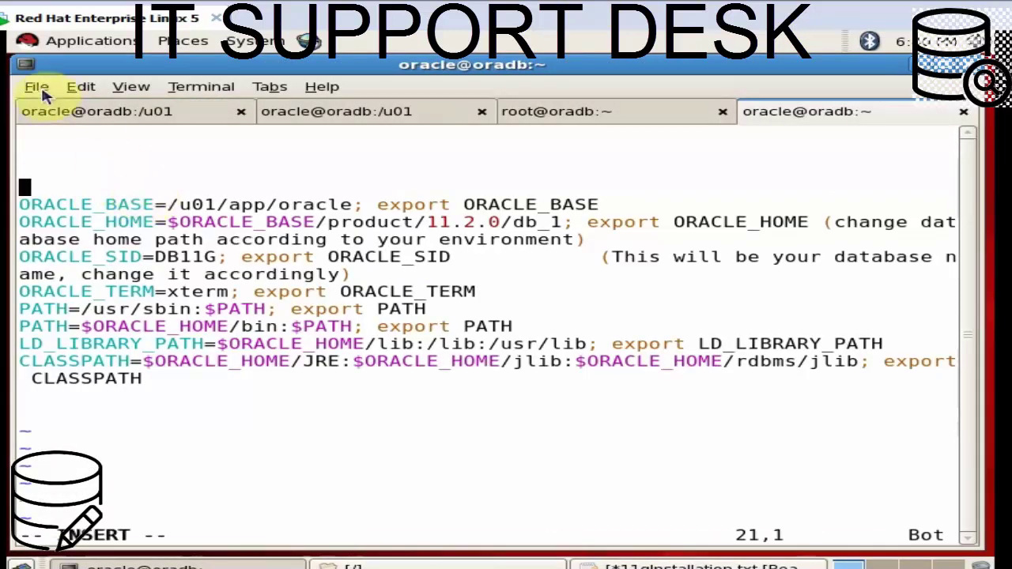
right_click(152, 157)
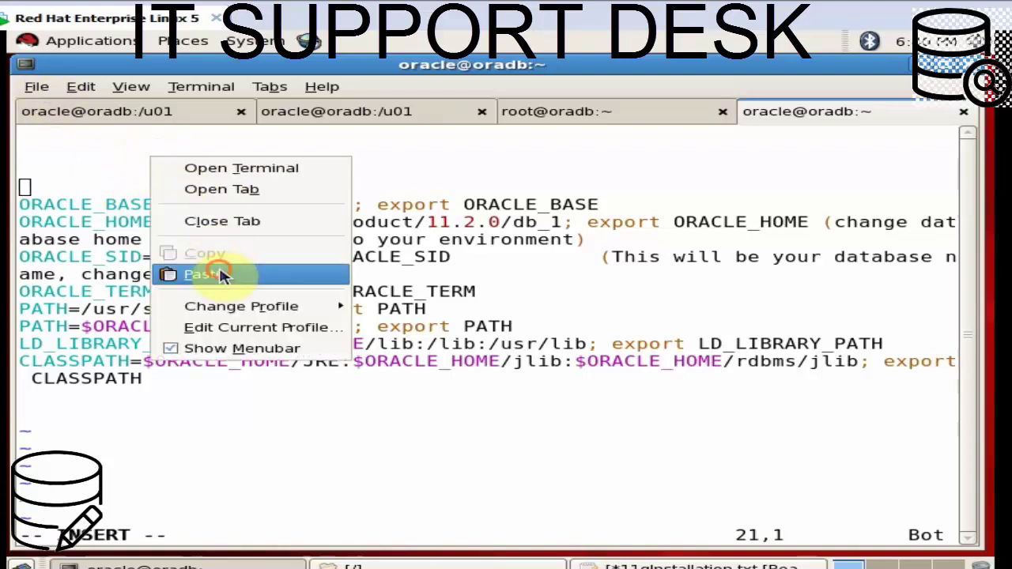
click(219, 271)
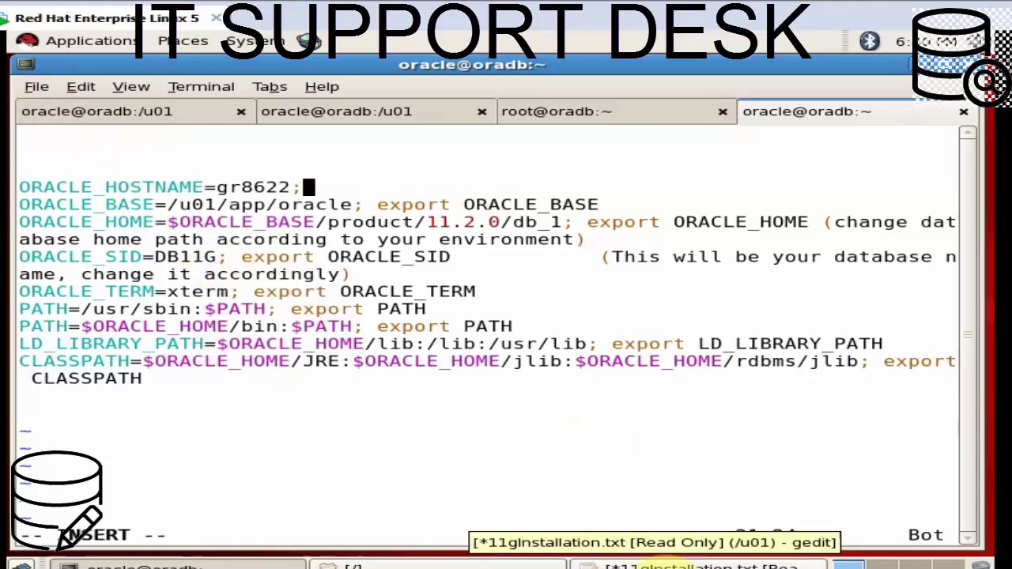
Check the db server name comment in the notes, then remove the trailing semicolon after gr8622
click(657, 564)
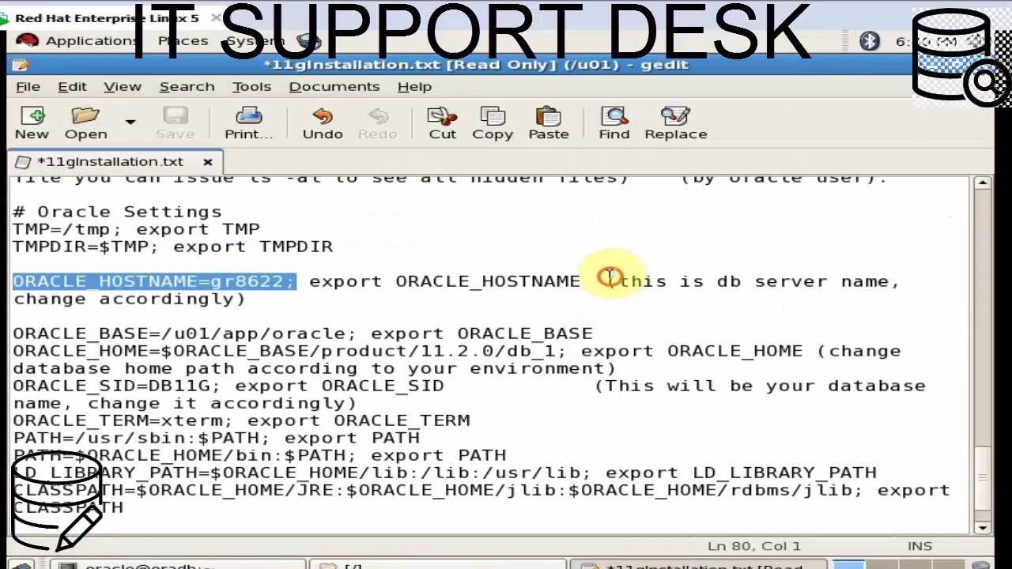
drag(605, 278, 618, 296)
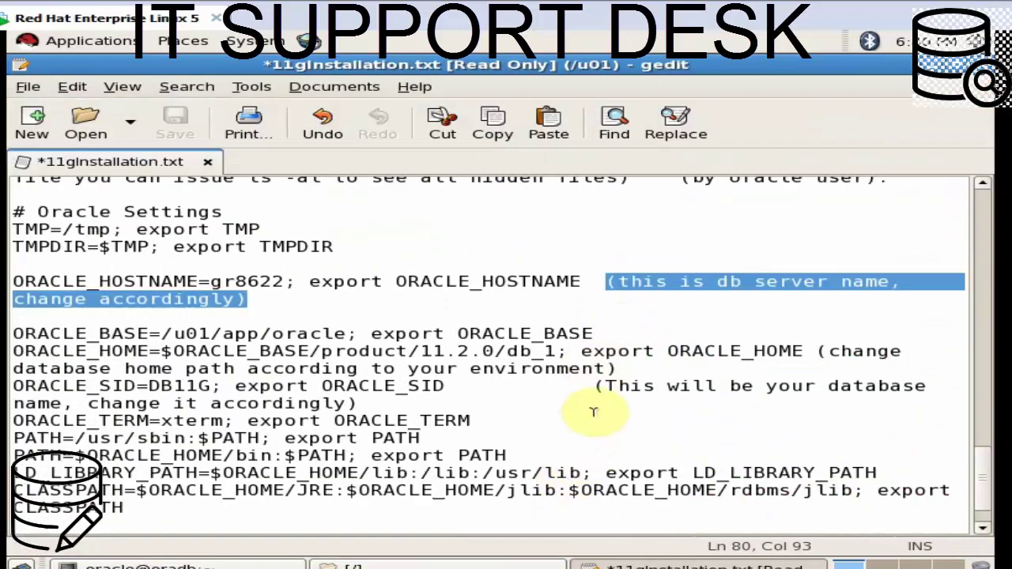
click(605, 386)
key(shift+End)
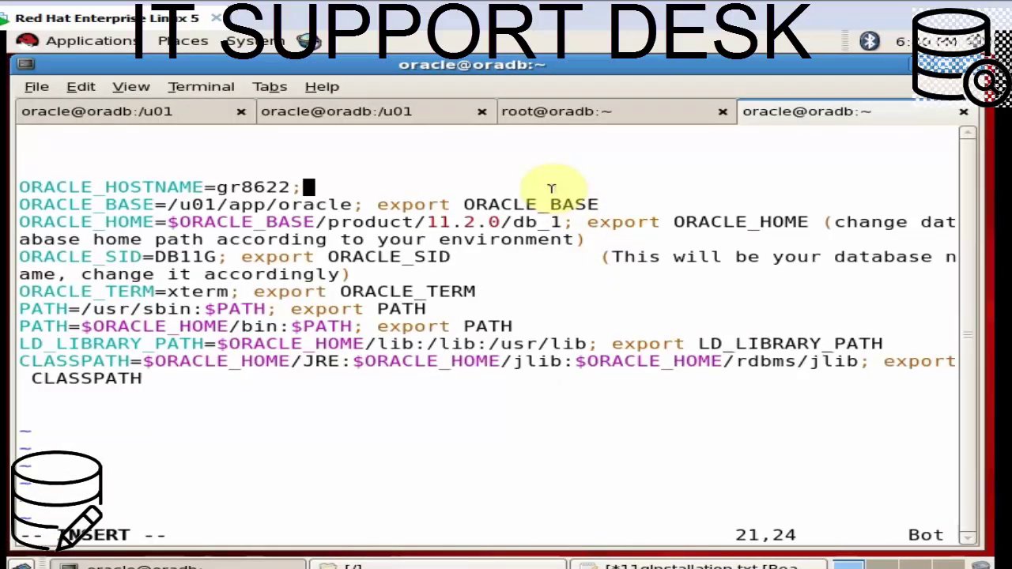
key(BackSpace)
text(;)
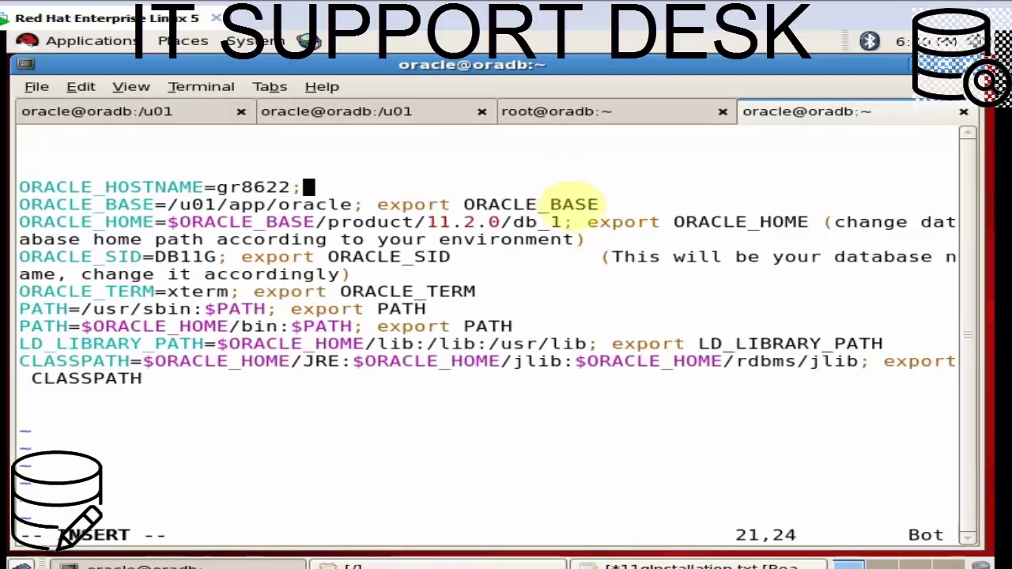
key(BackSpace)
key(Left)
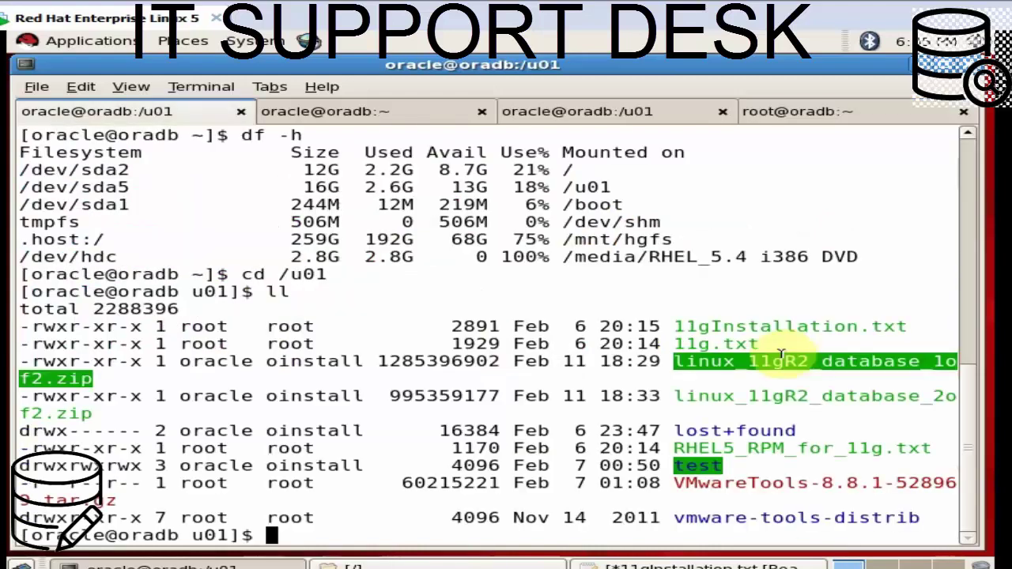
Run hostname in the root tab, copy its output oradb.oranet.com, and return to the vi tab
key(Left)
key(Left)
key(Left)
key(Left)
key(Left)
key(Left)
key(Left)
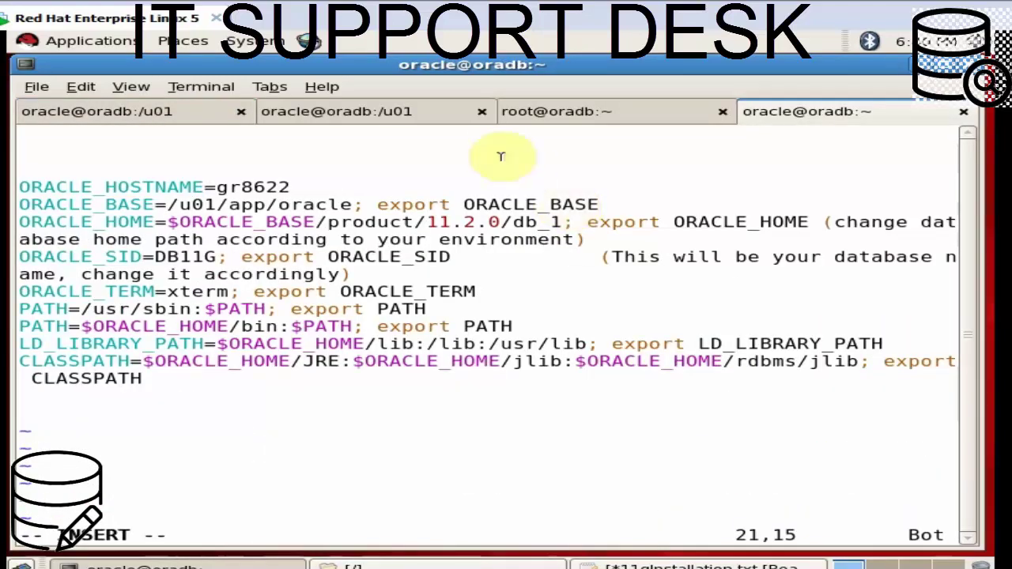
click(542, 119)
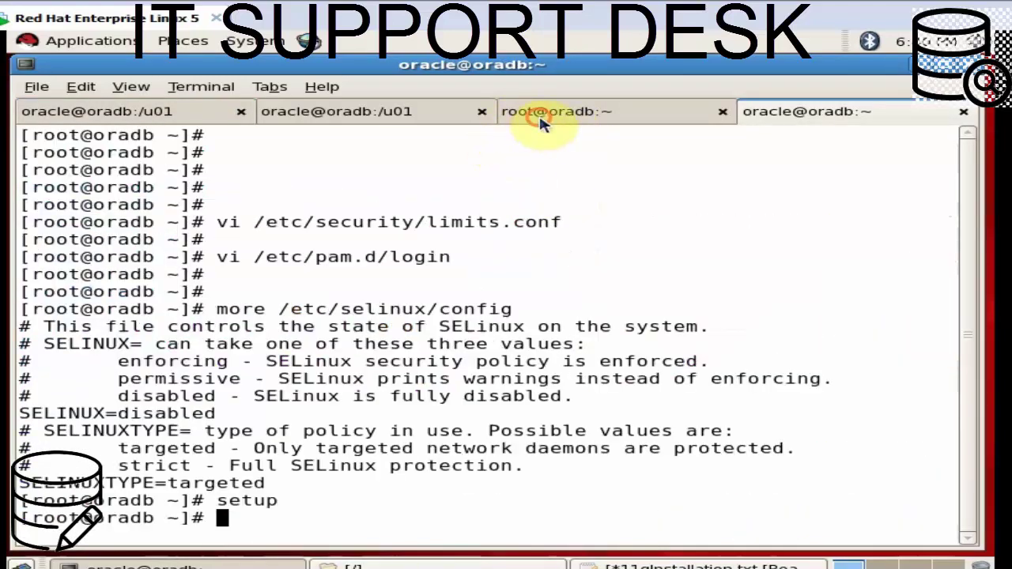
text(hostname)
key(Return)
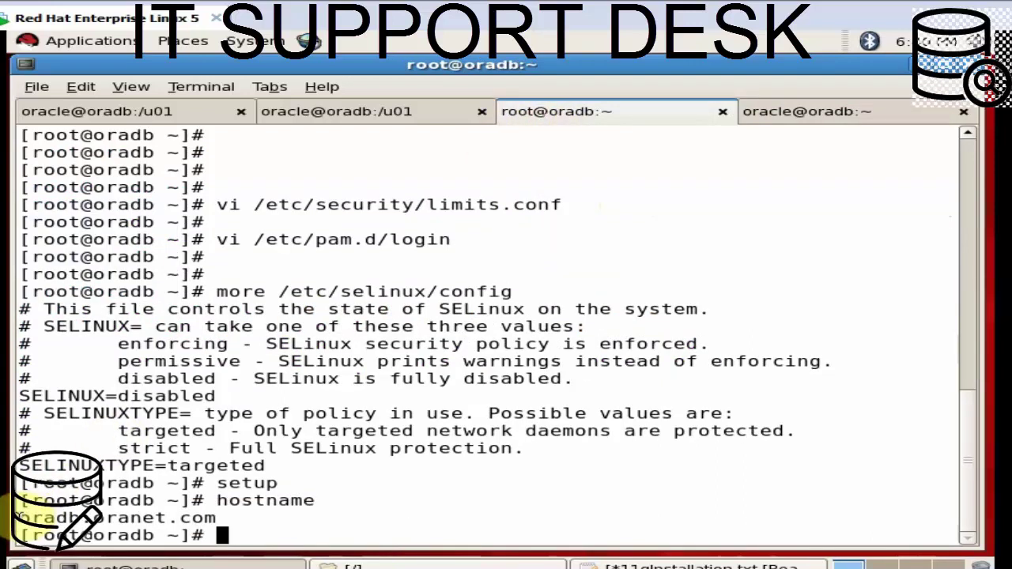
drag(18, 517, 212, 518)
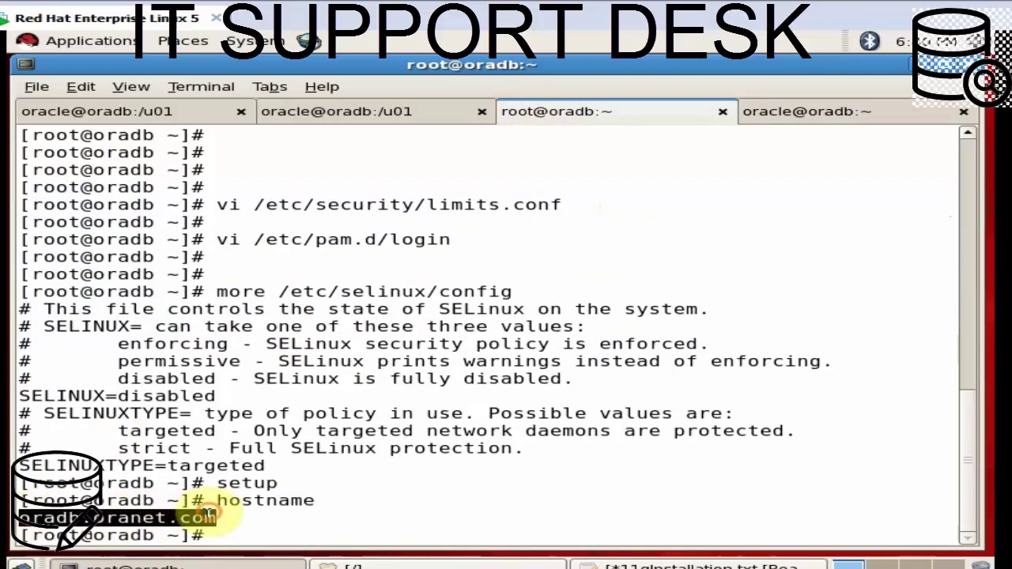
right_click(209, 516)
click(261, 410)
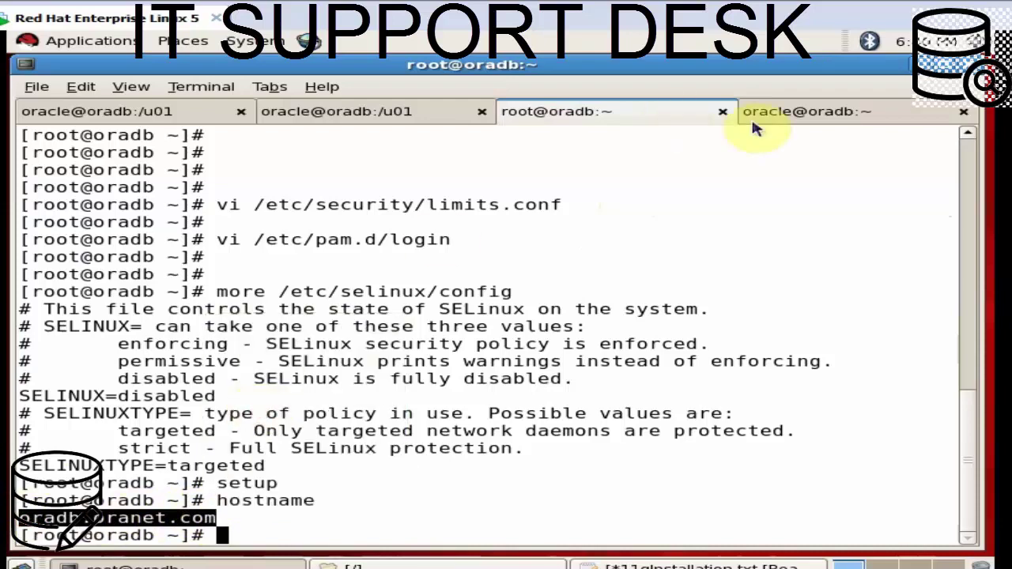
click(782, 111)
Replace gr8622 after ORACLE_HOSTNAME= with the pasted hostname oradb.oranet.com
key(Right)
key(Right)
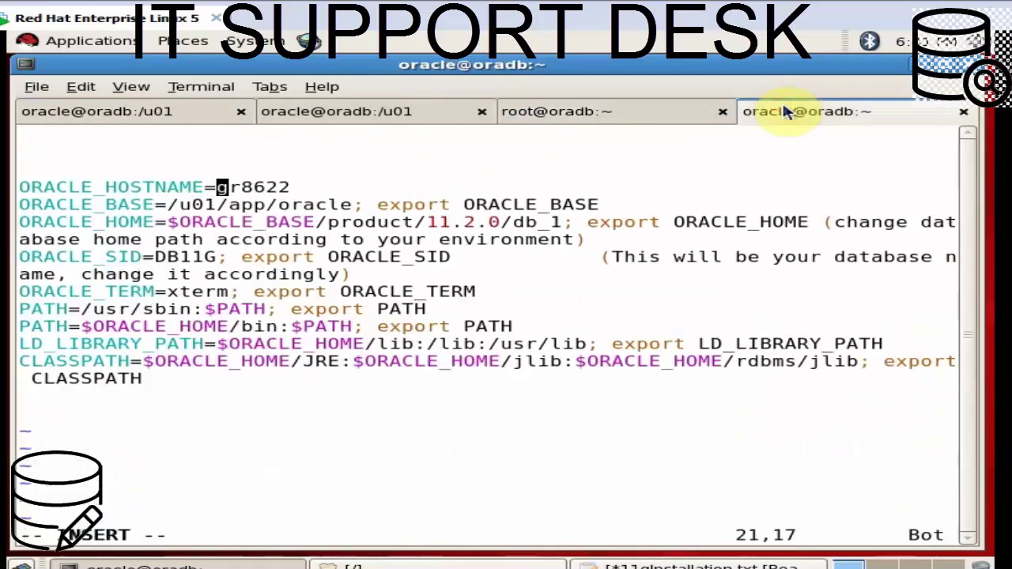
key(Right)
key(Left)
key(Escape)
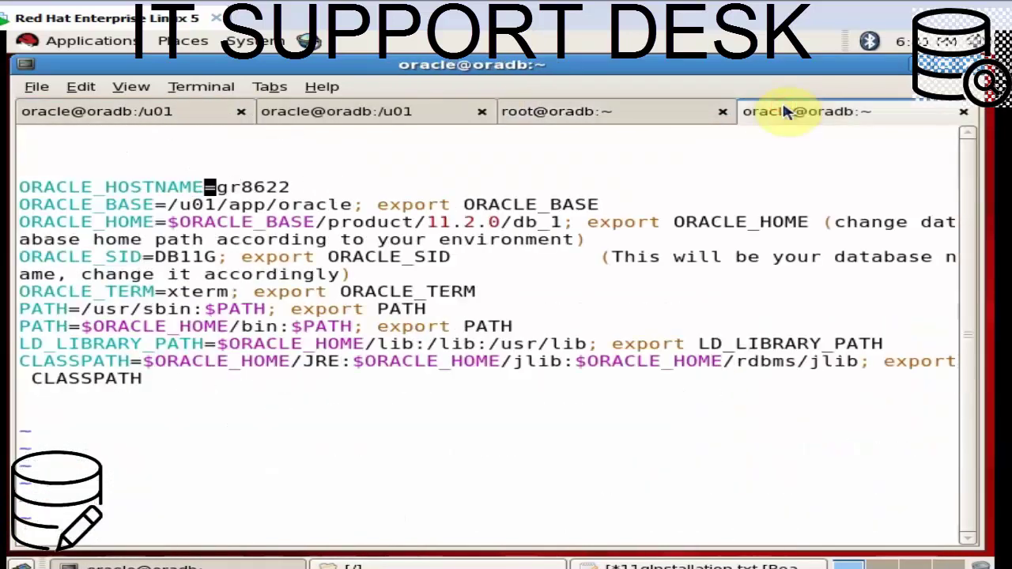
key(Right)
key(x)
key(x)
key(x)
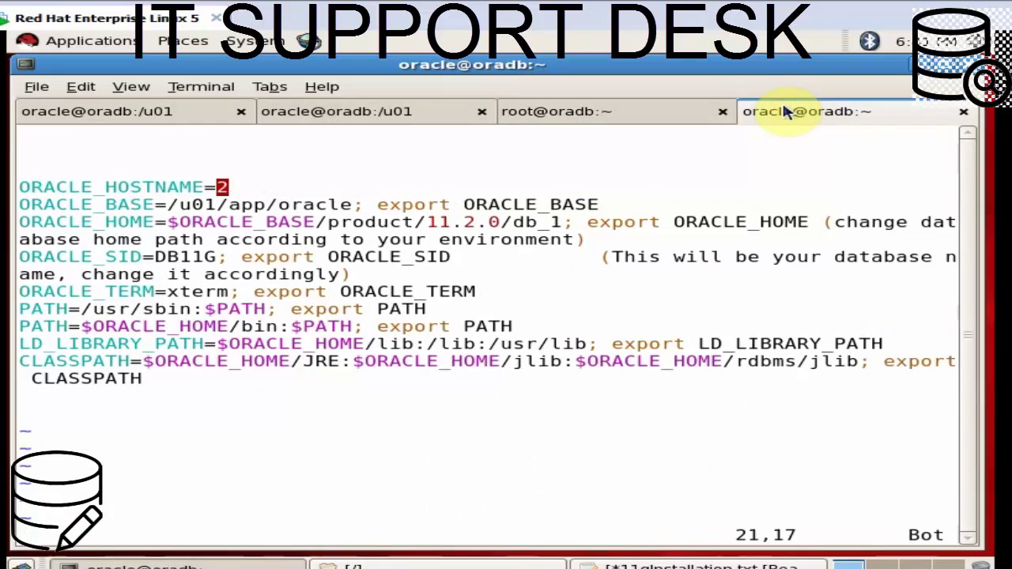
key(x)
key(i)
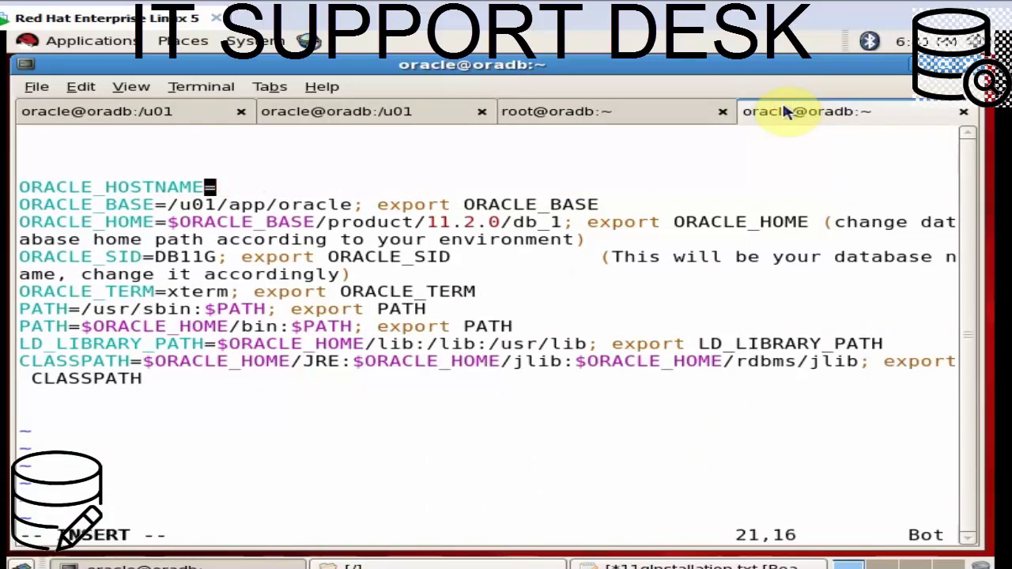
key(Right)
right_click(349, 167)
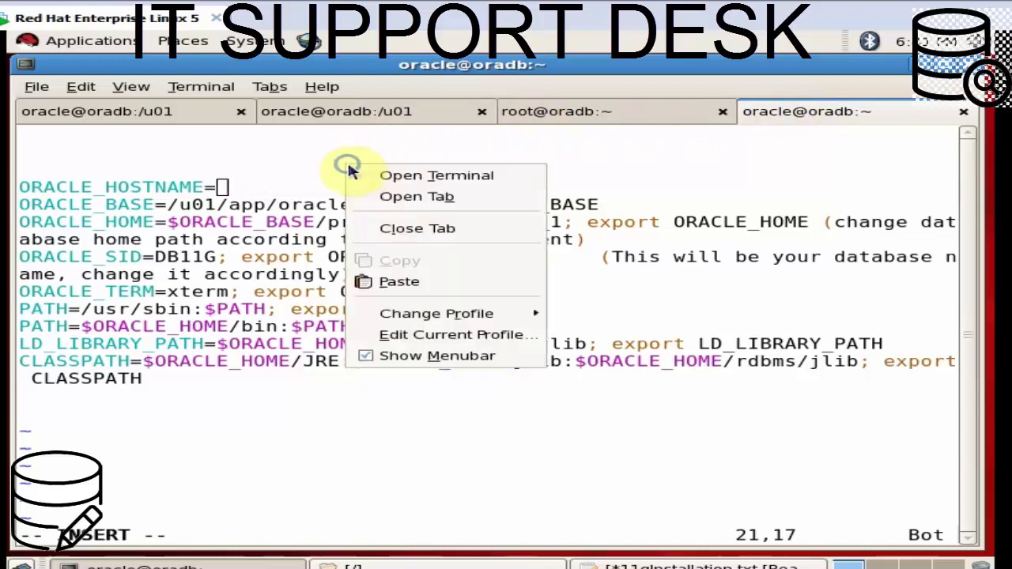
click(441, 283)
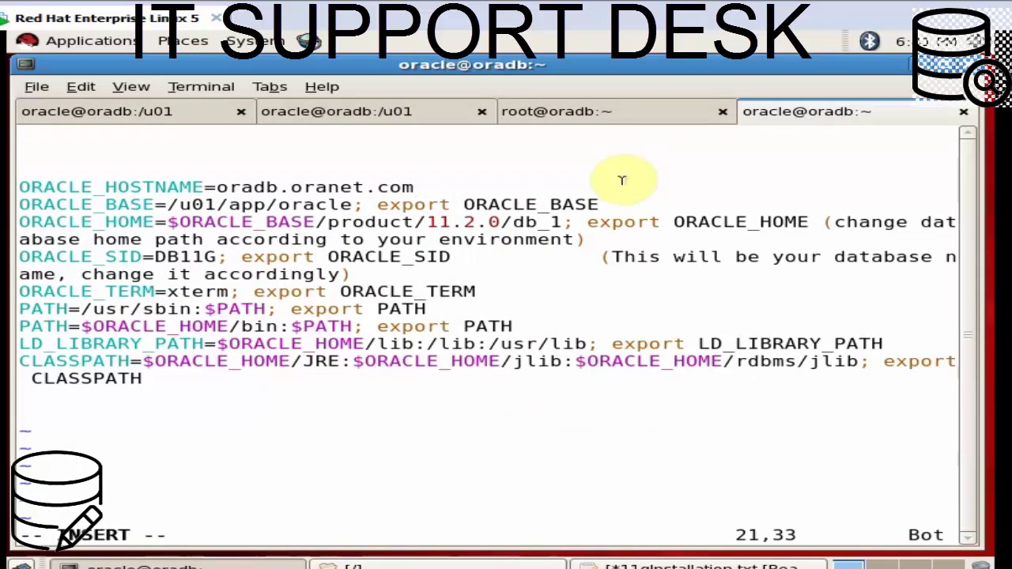
Prefix the ORACLE_HOSTNAME line with export
key(Down)
key(Left)
key(Left)
key(Left)
key(Left)
key(Left)
key(Left)
key(Left)
key(Left)
key(Left)
key(Left)
key(Left)
key(Left)
key(Left)
key(Left)
key(Left)
key(Left)
key(Left)
key(Left)
key(Left)
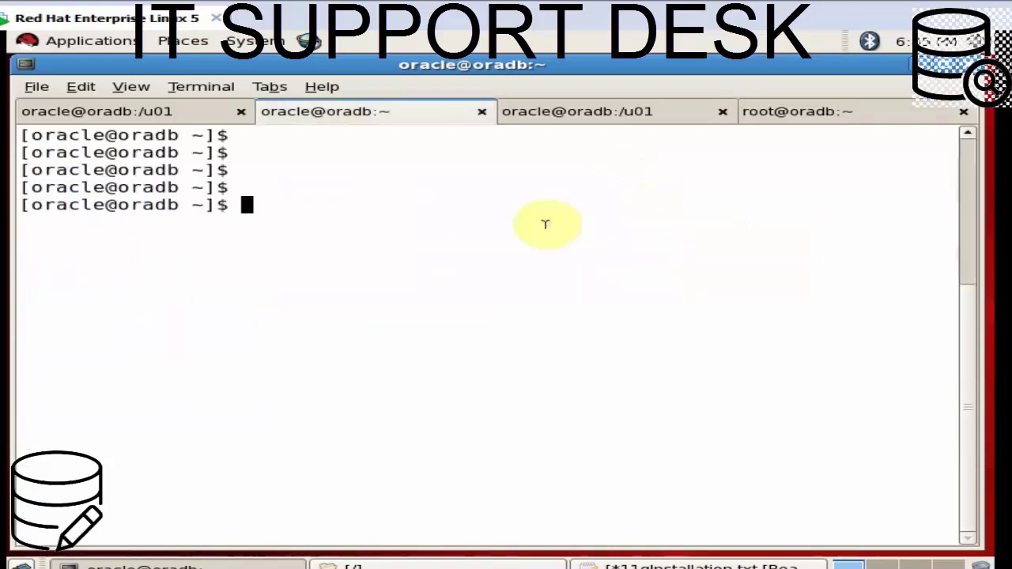
key(Right)
key(Right)
key(Right)
key(Right)
key(Right)
key(Right)
key(Right)
key(Right)
key(Right)
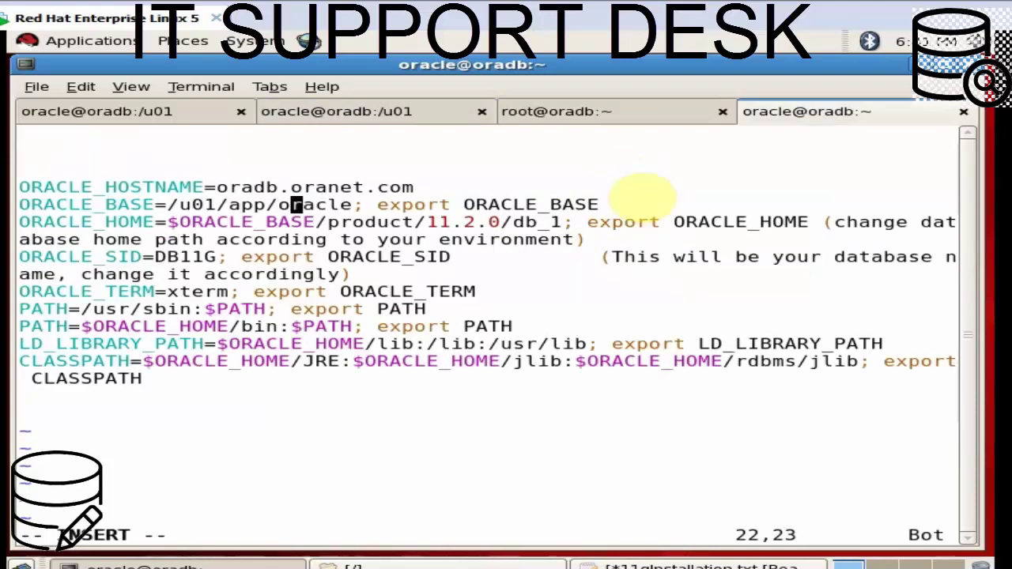
key(Right)
key(Right)
key(Right)
key(Right)
key(Right)
key(Up)
key(Left)
key(Left)
key(Left)
key(Left)
key(Left)
key(Left)
key(Left)
key(Left)
key(Left)
key(Left)
key(Left)
key(Left)
key(Left)
key(Left)
key(Left)
key(Left)
key(Left)
key(Left)
key(Left)
key(Left)
key(Left)
key(Left)
key(Left)
key(Left)
key(Left)
key(Left)
key(Left)
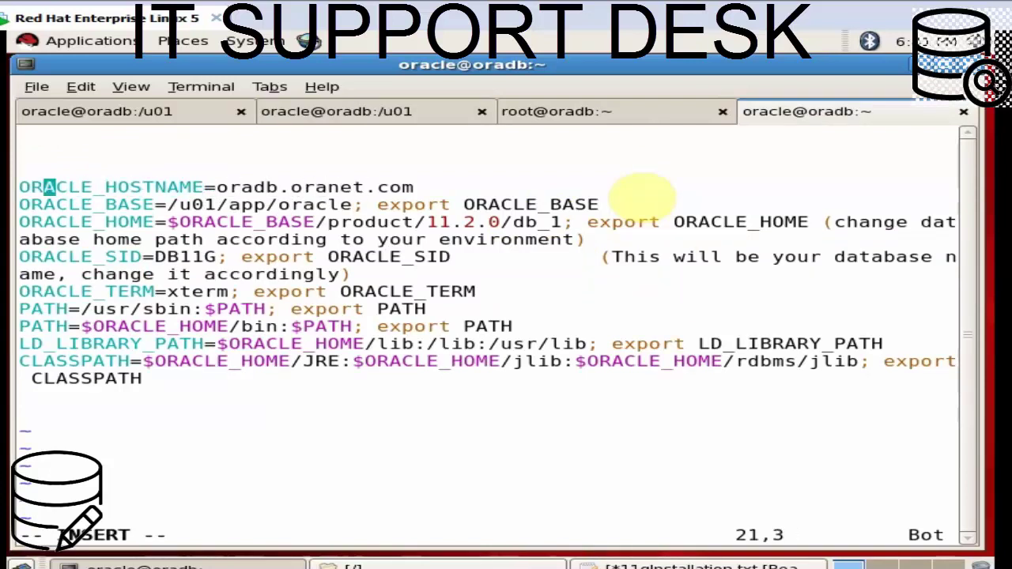
text(export)
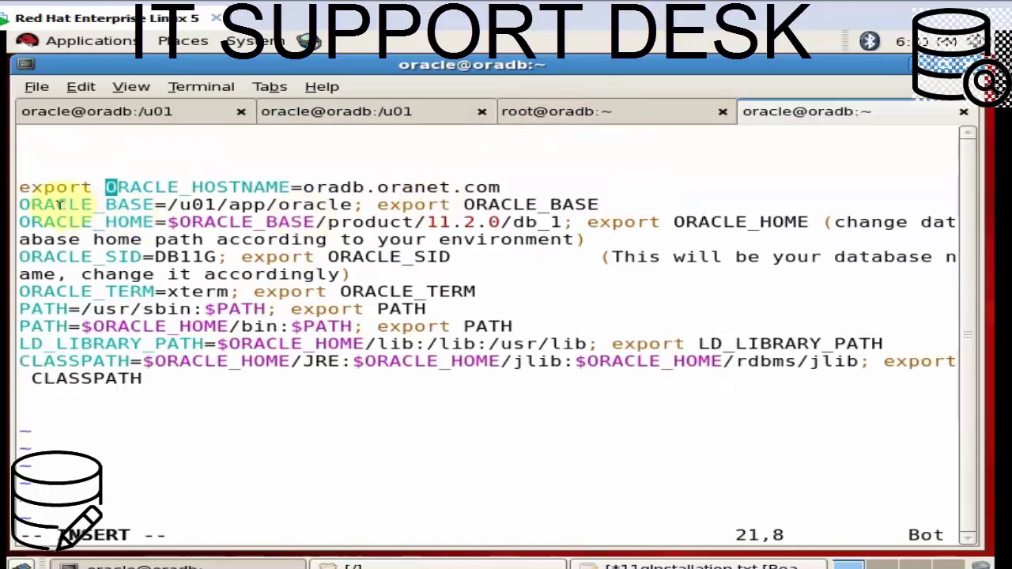
drag(19, 204, 145, 206)
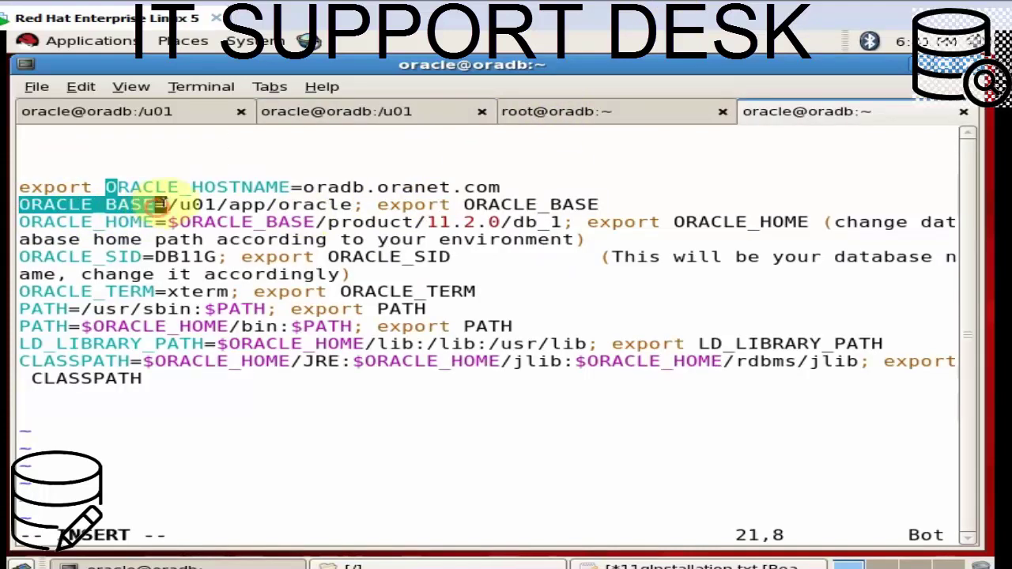
click(361, 204)
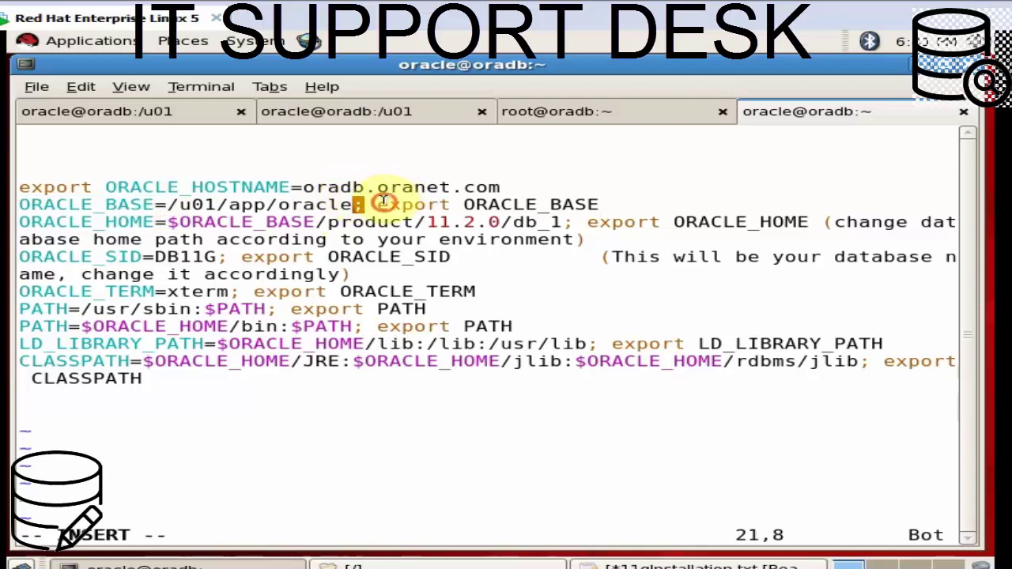
drag(377, 203, 595, 197)
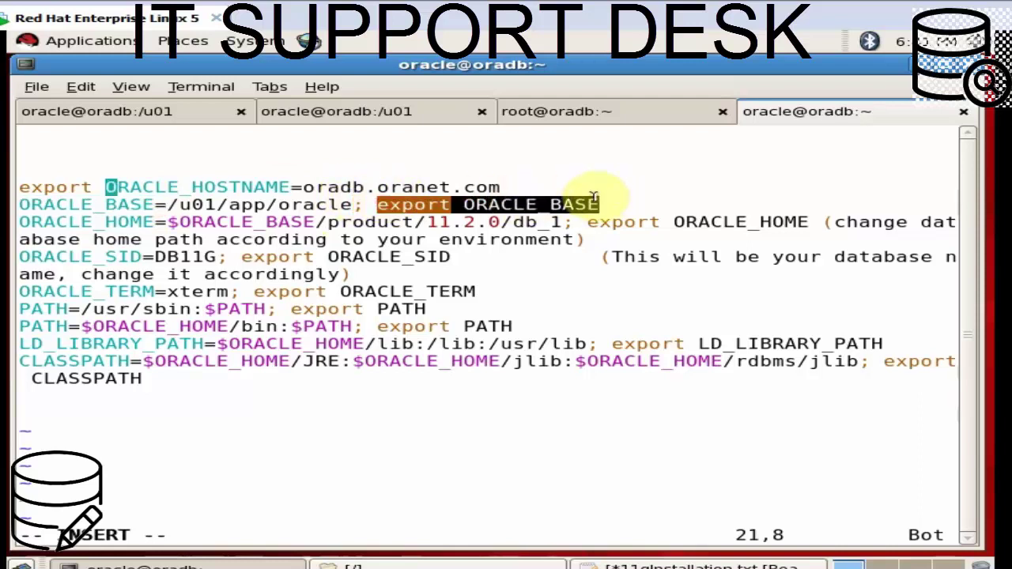
click(17, 187)
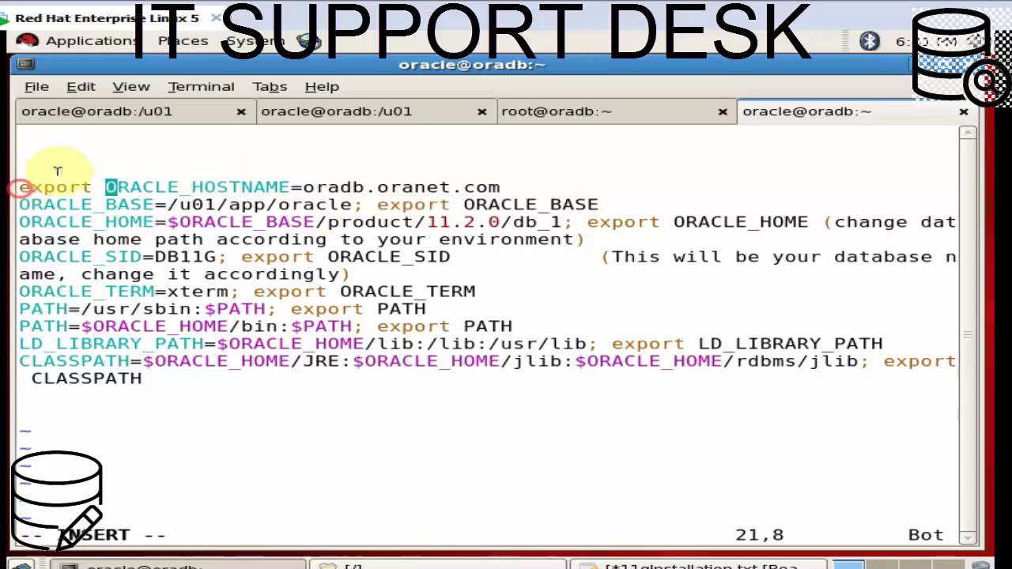
drag(17, 187, 452, 184)
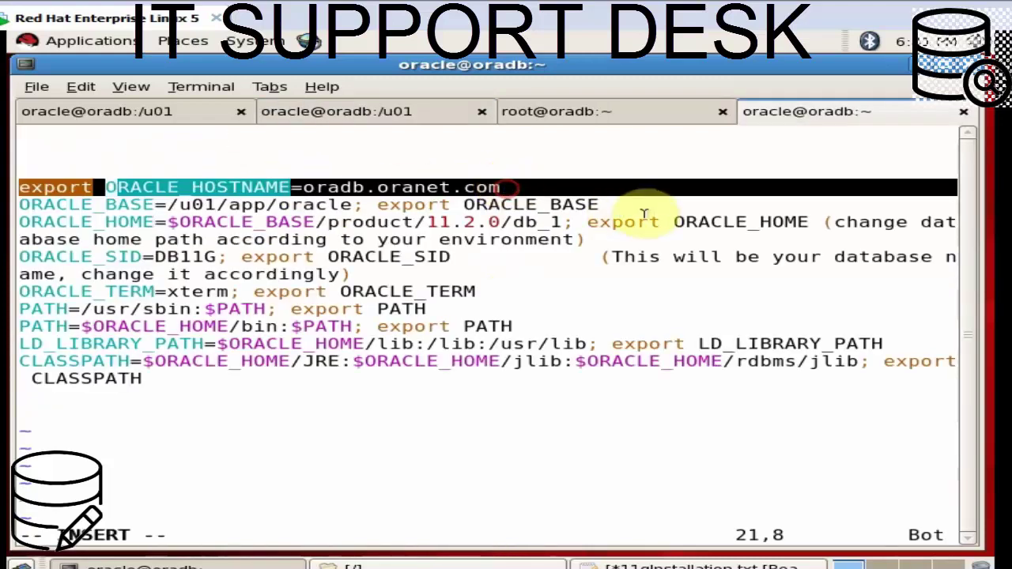
drag(604, 203, 148, 385)
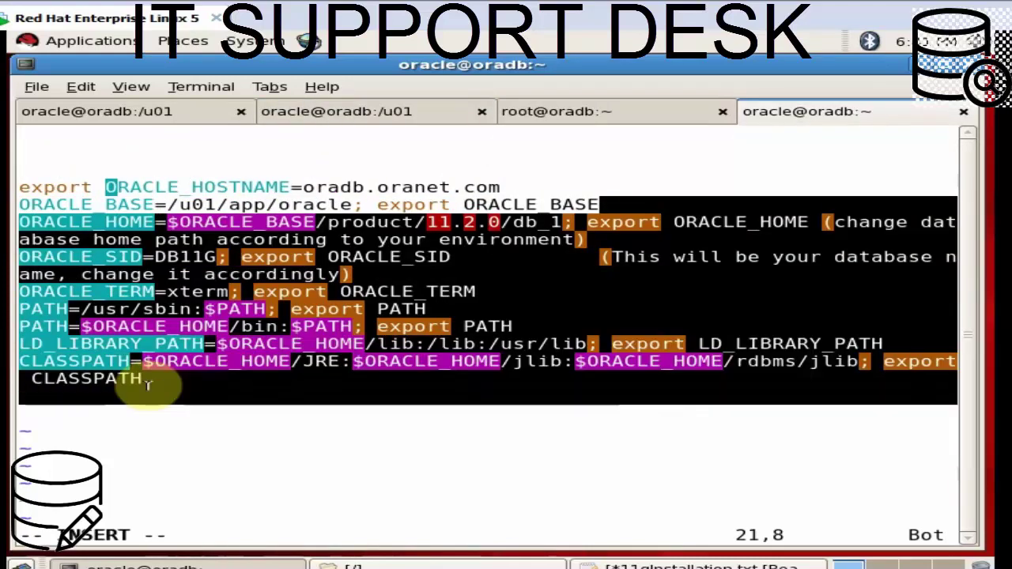
click(305, 323)
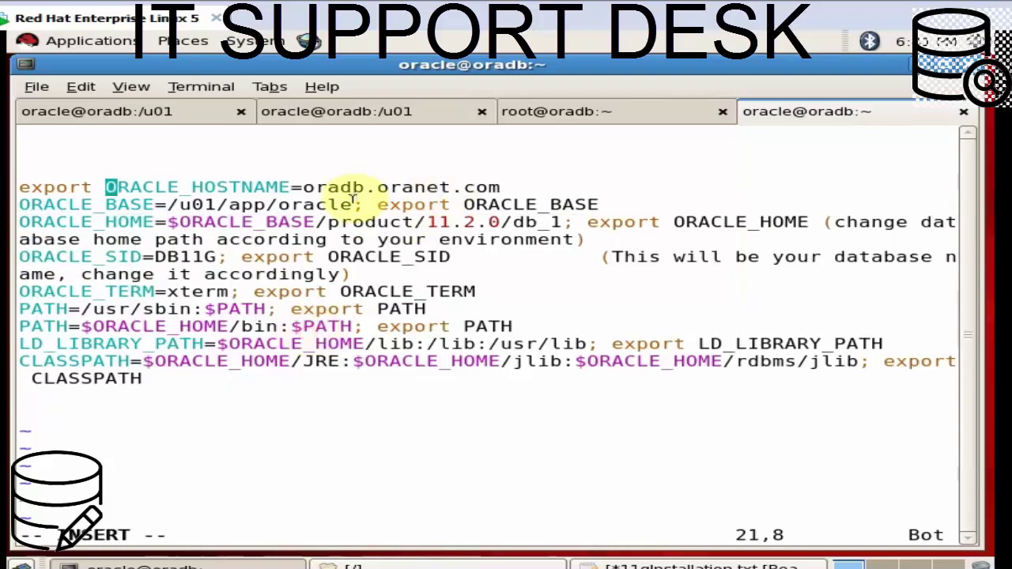
double_click(39, 189)
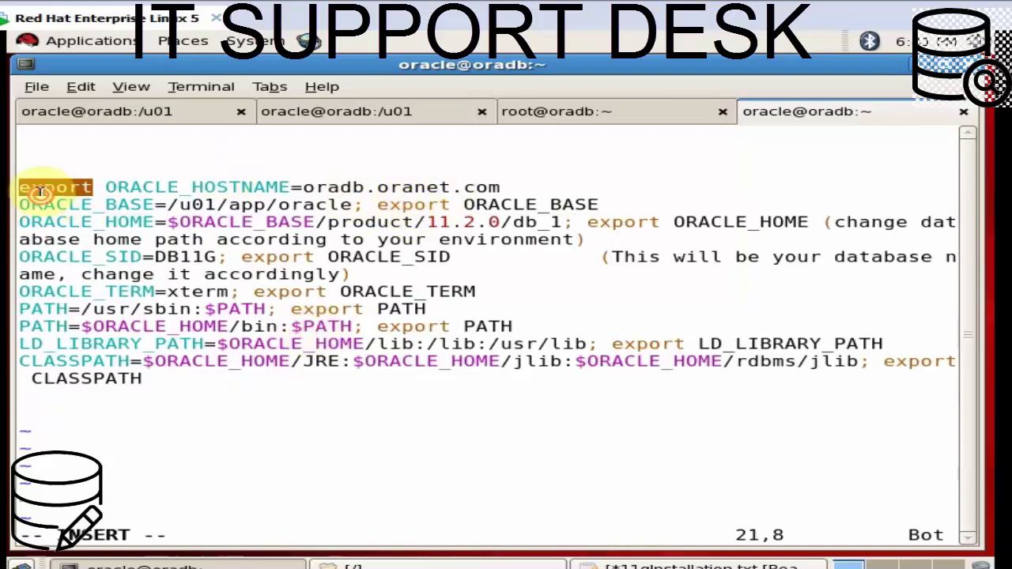
drag(377, 204, 468, 204)
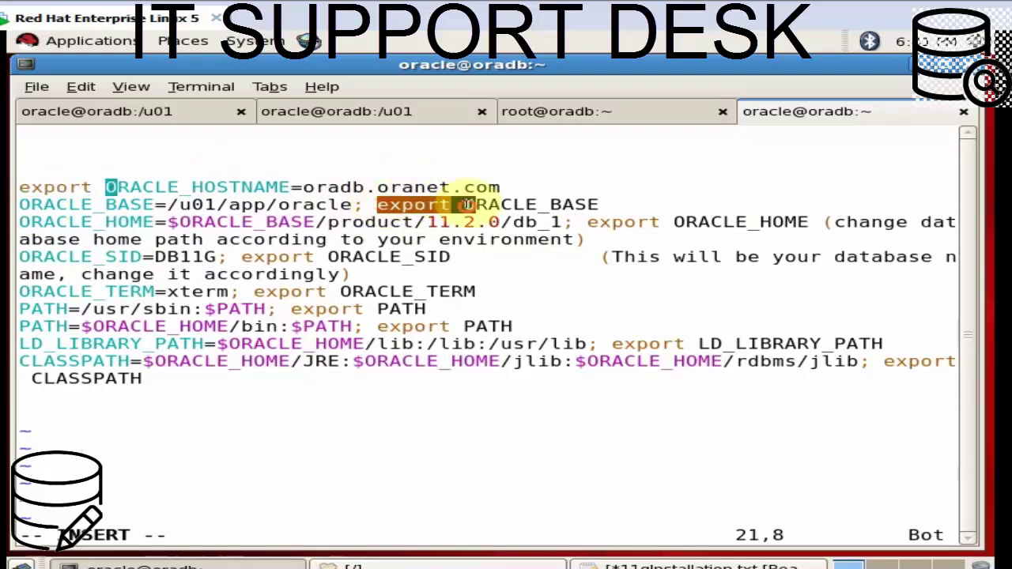
drag(353, 204, 506, 204)
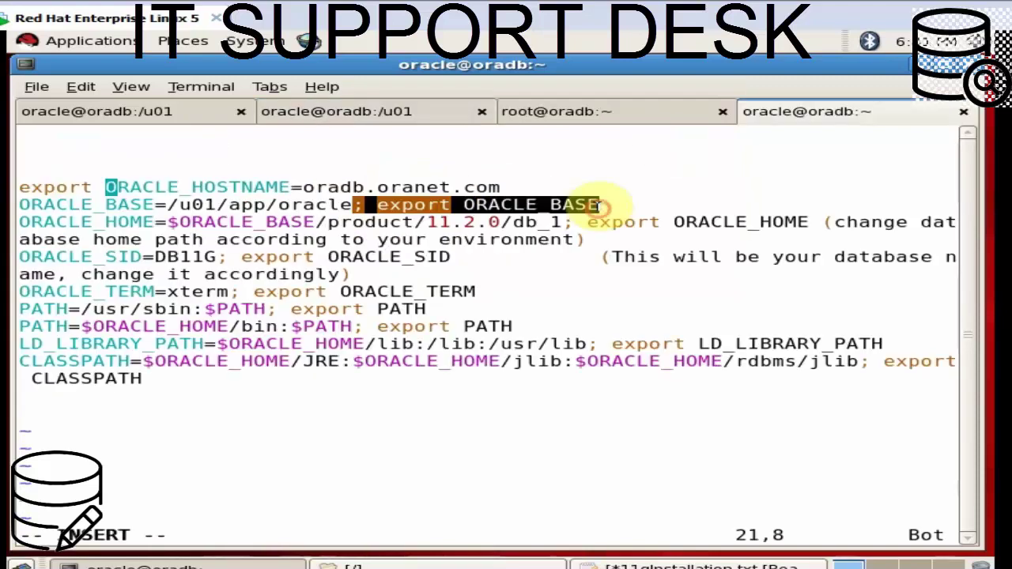
click(542, 219)
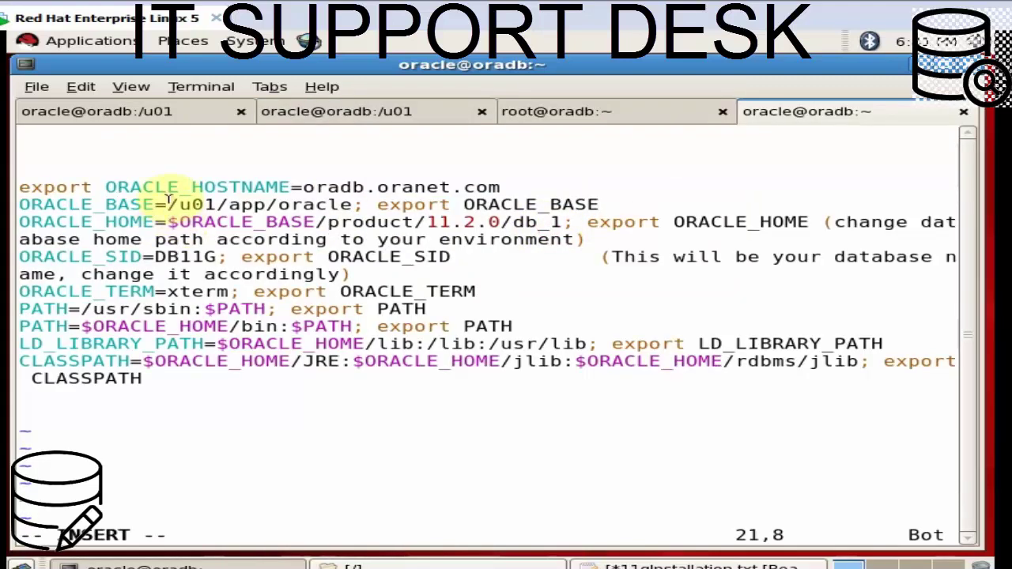
drag(167, 204, 344, 202)
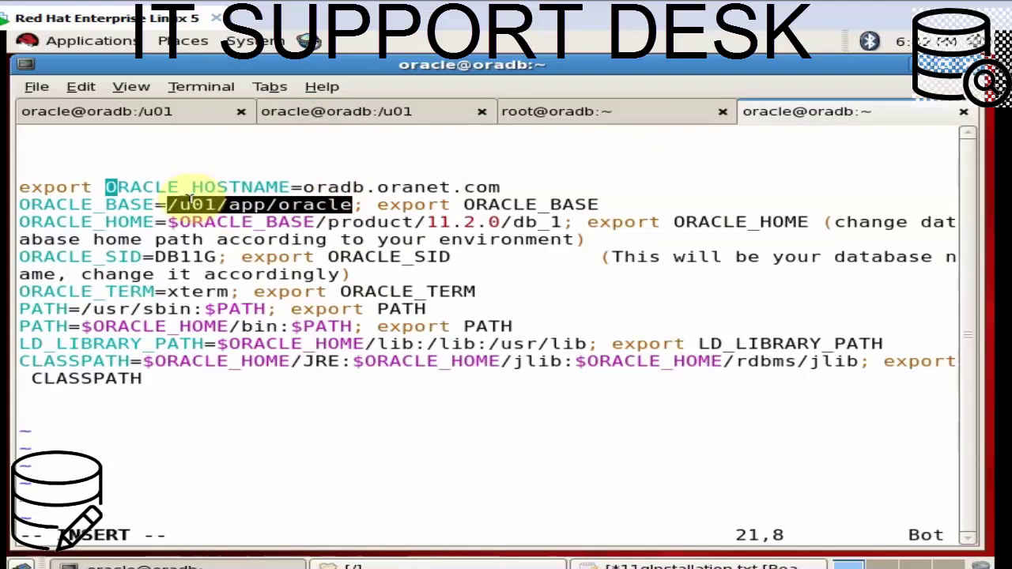
click(180, 204)
drag(180, 204, 211, 204)
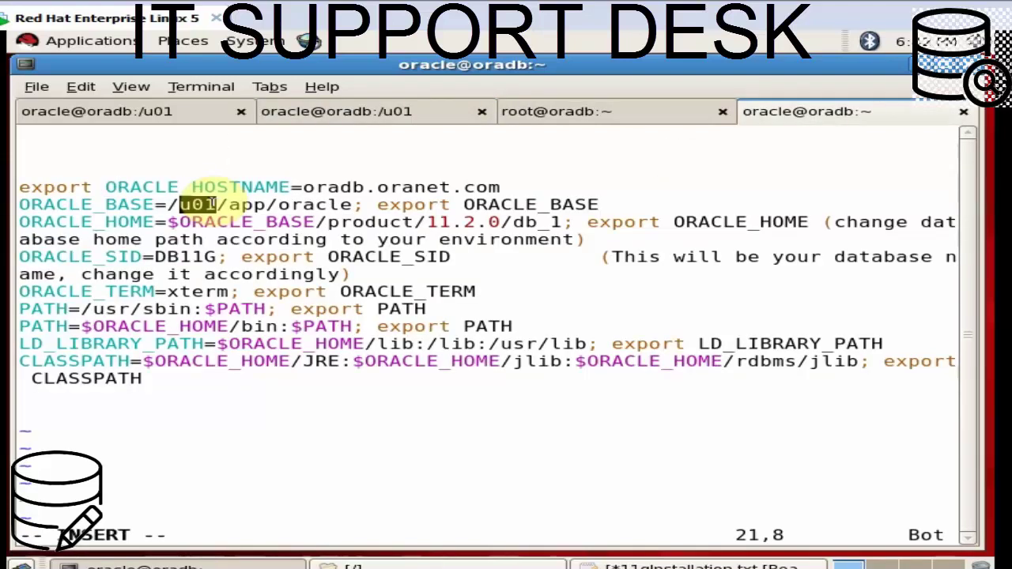
drag(360, 204, 209, 202)
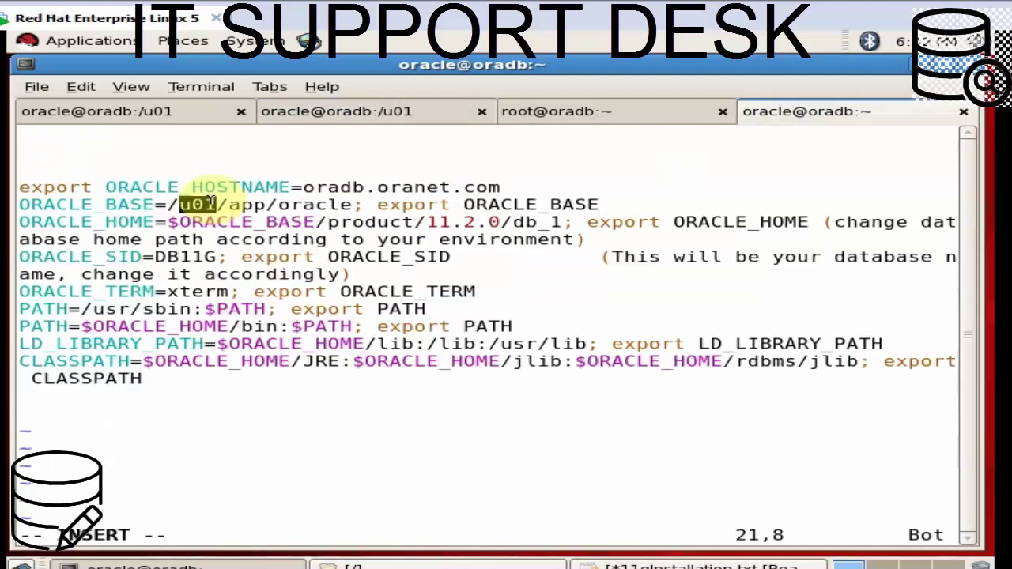
drag(179, 203, 321, 189)
double_click(342, 198)
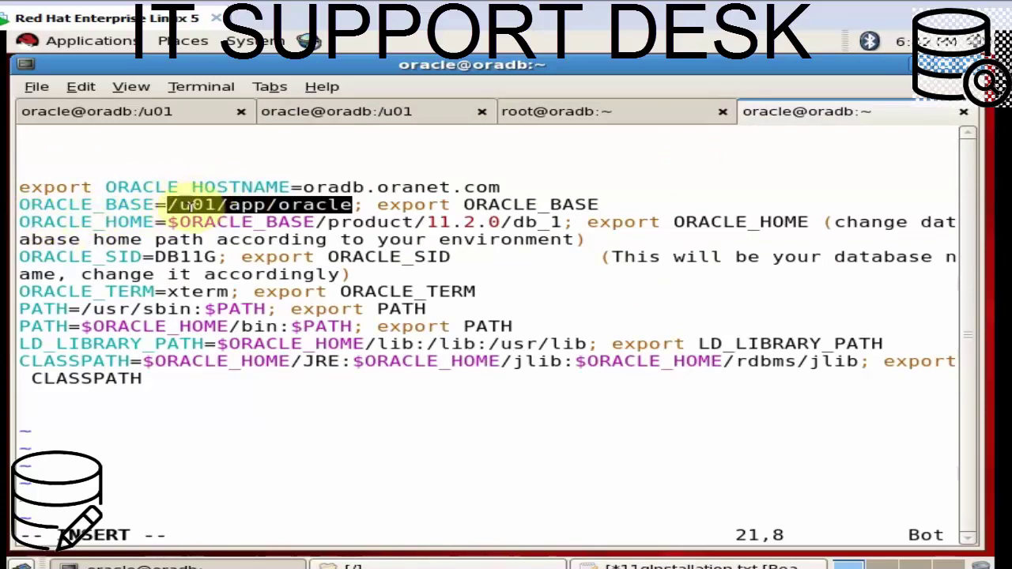
drag(168, 221, 313, 221)
drag(167, 204, 559, 224)
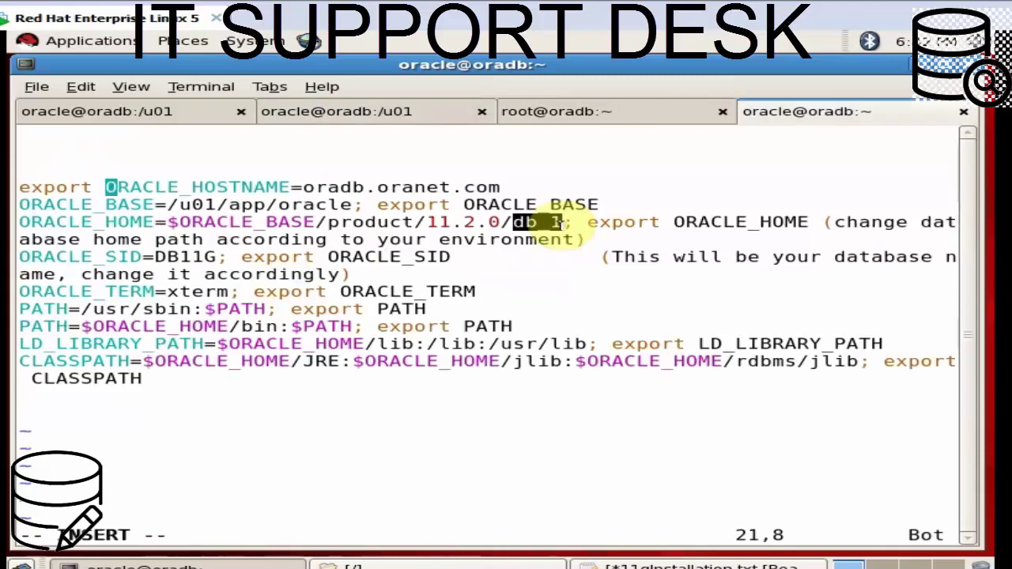
drag(331, 221, 555, 222)
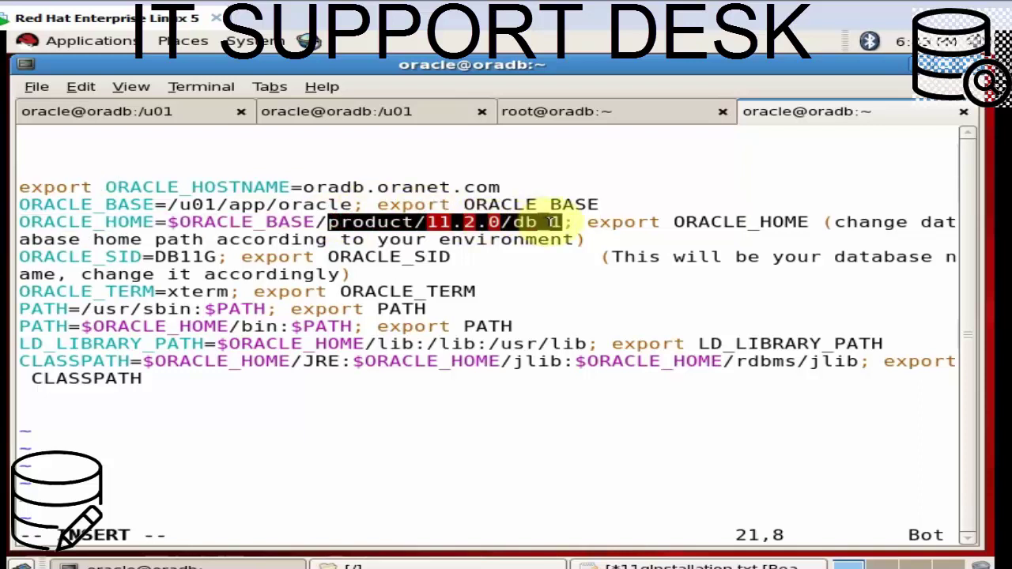
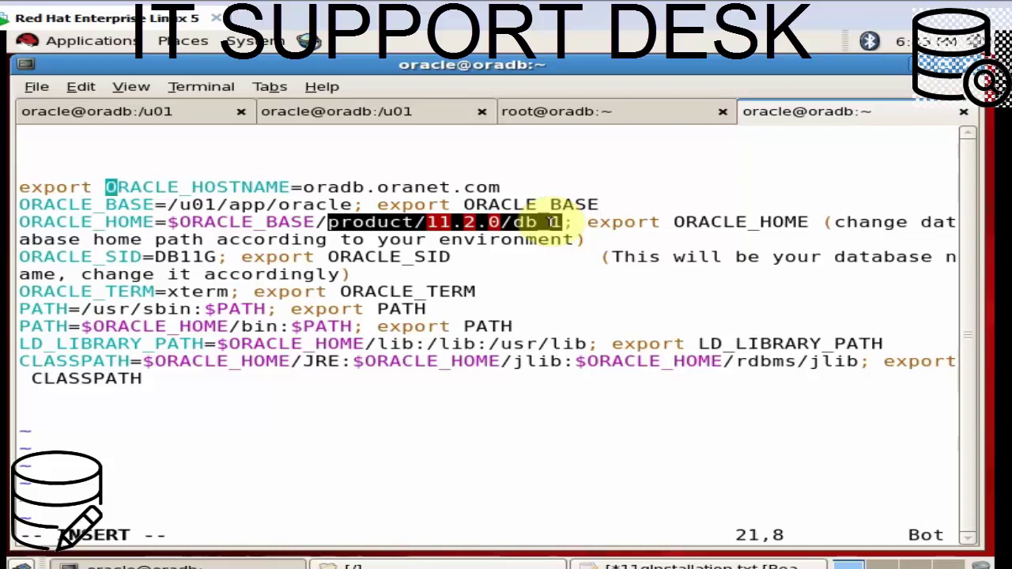
Highlight the ORACLE_BASE /u01/app/oracle path and the 11.2.0 and db_1 parts of ORACLE_HOME to review them
click(518, 220)
drag(328, 223, 553, 222)
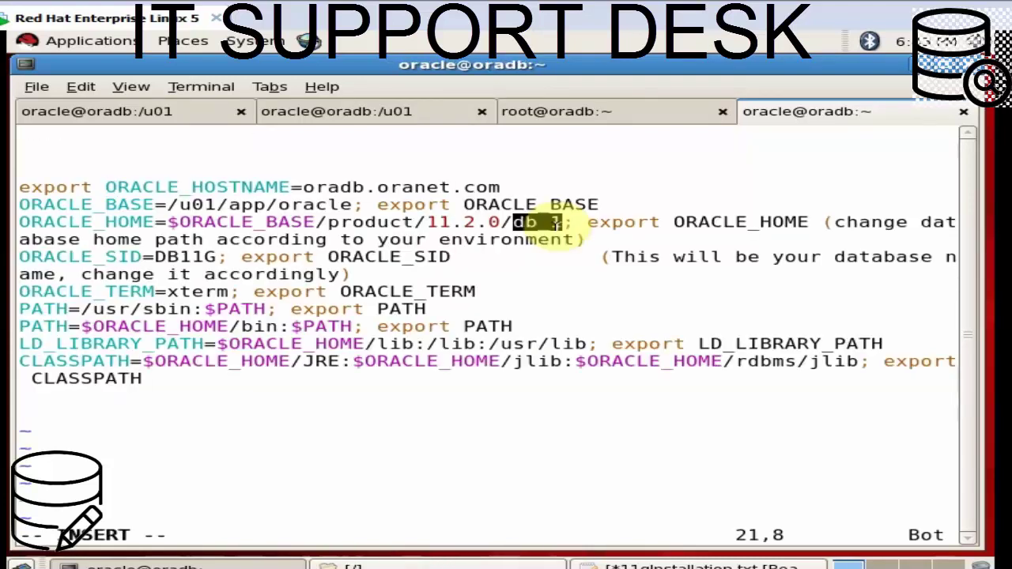
double_click(278, 203)
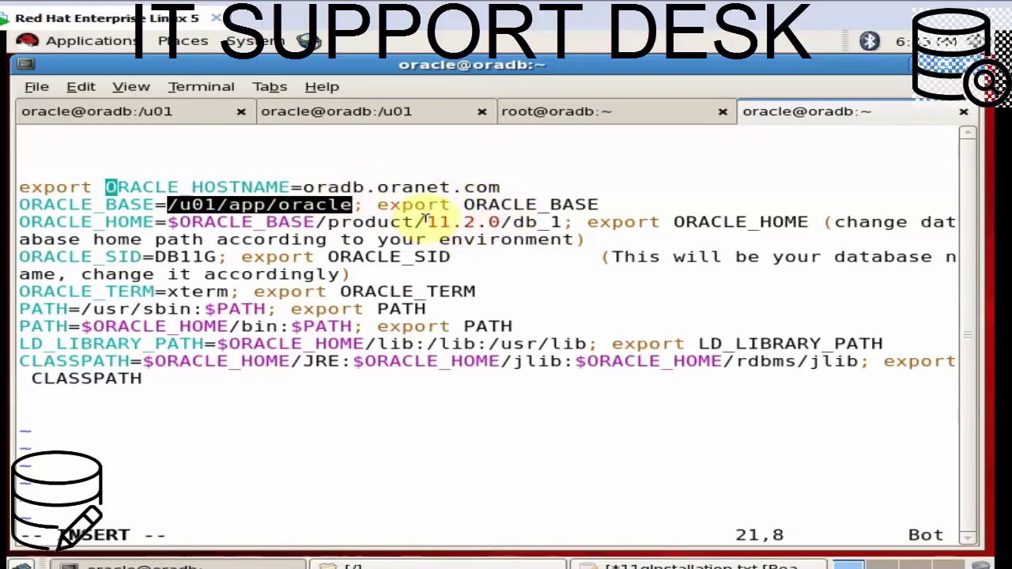
drag(425, 218, 518, 215)
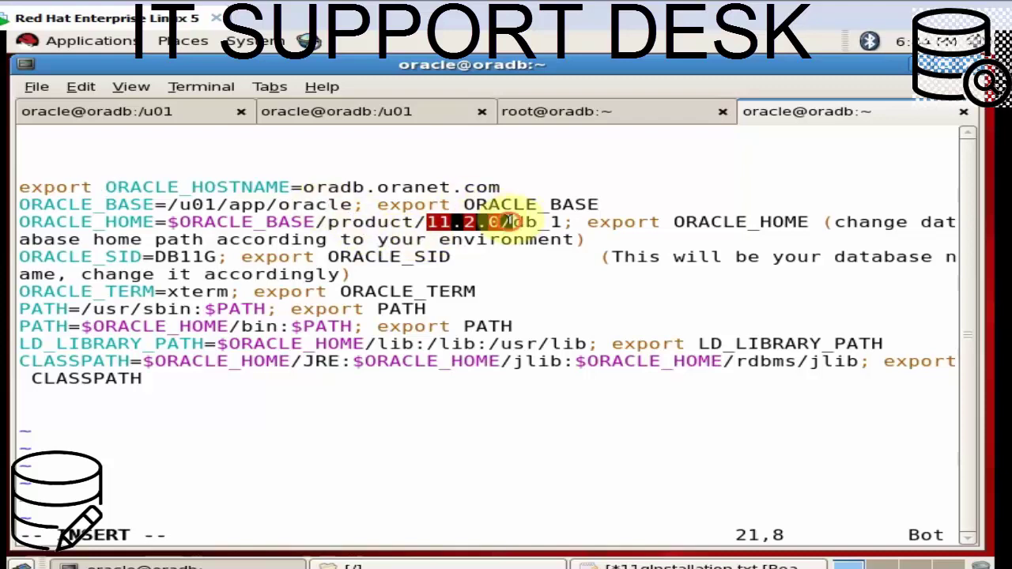
click(510, 219)
drag(574, 221, 488, 222)
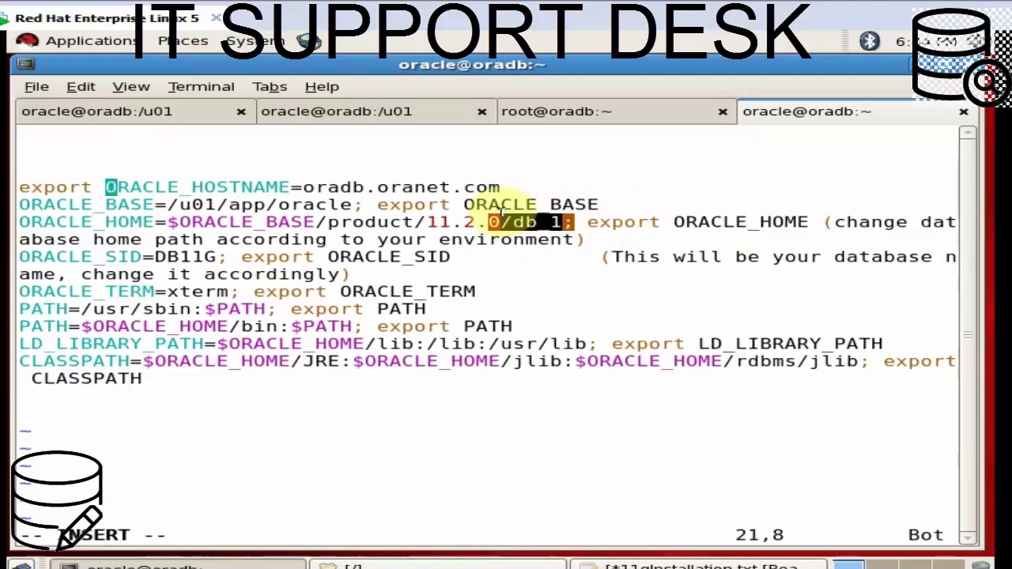
Delete the '(change database home path according to your environment)' comment after export ORACLE_HOME
key(Down)
key(Down)
key(Right)
key(Right)
key(Right)
key(Right)
key(Right)
key(Right)
key(Right)
key(Right)
key(Right)
key(Right)
key(Right)
key(Right)
key(Right)
key(Right)
key(Right)
key(Right)
key(Right)
key(Right)
key(Right)
key(Right)
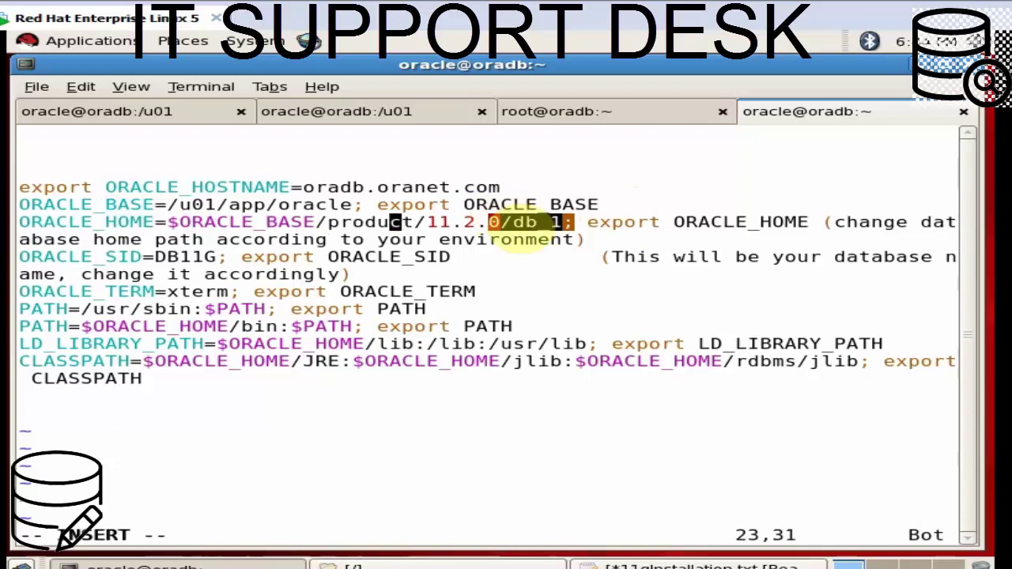
key(Right)
key(Right)
key(Right)
key(Right)
key(Right)
key(Right)
key(Right)
key(Right)
key(Right)
key(Right)
key(Right)
key(Right)
key(Right)
key(Right)
key(Right)
key(Right)
key(Right)
key(Right)
key(Right)
key(Right)
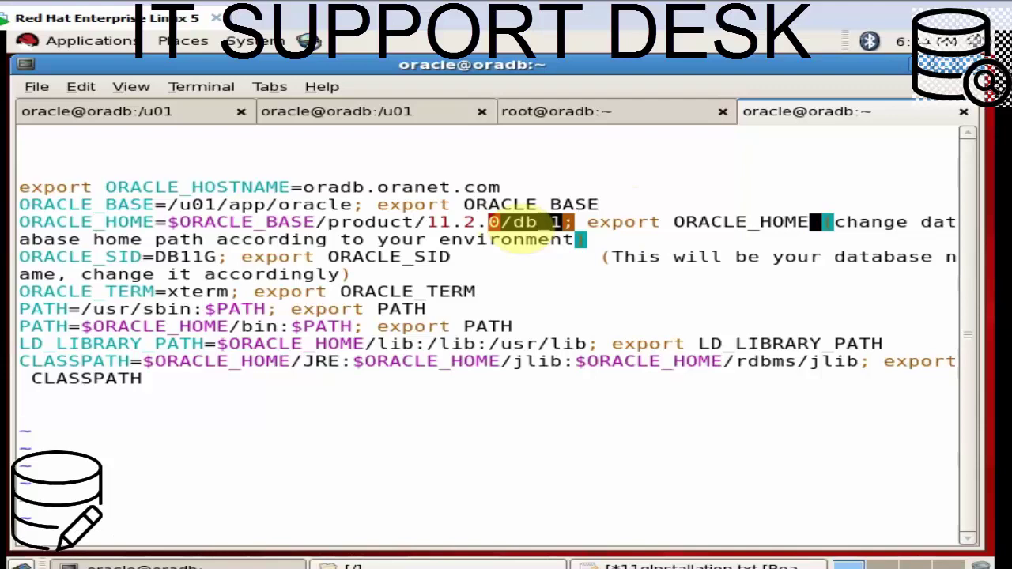
key(BackSpace)
key(Delete)
key(Delete)
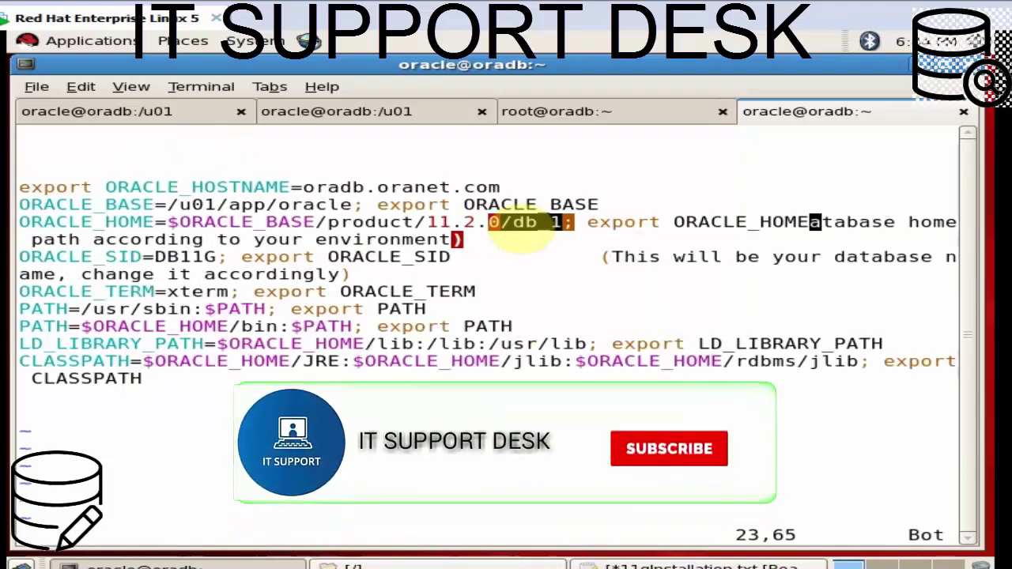
key(Delete)
key(Delete)
key(Delete)
key(Delete)
key(Delete)
key(Delete)
key(Delete)
key(Delete)
key(Delete)
key(Delete)
key(Delete)
key(Delete)
key(Delete)
key(Delete)
key(Delete)
key(Delete)
key(Delete)
key(Delete)
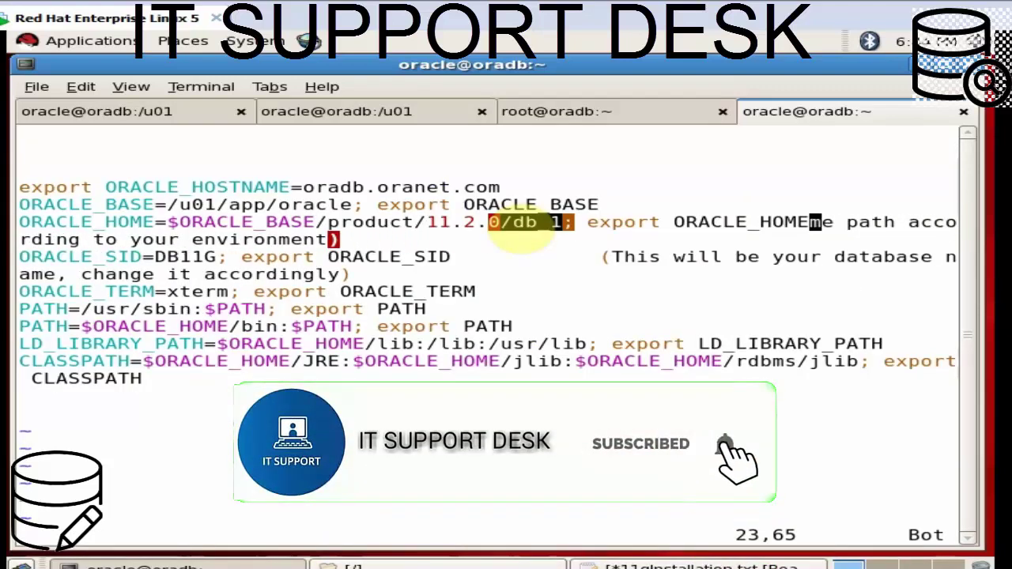
key(Delete)
key(Delete)
key(Delete)
key(Delete)
key(Delete)
key(Delete)
key(Delete)
key(Delete)
key(Delete)
key(Delete)
key(Delete)
key(Delete)
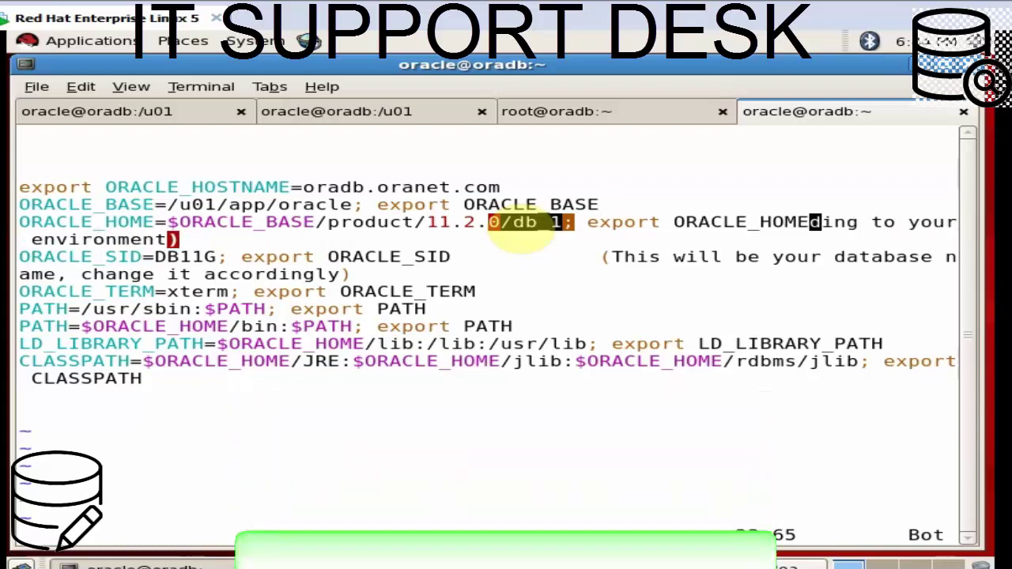
key(Delete)
key(Delete)
key(Delete)
key(Delete)
key(Delete)
key(Delete)
key(Delete)
key(Delete)
key(Delete)
key(Delete)
key(Delete)
key(Delete)
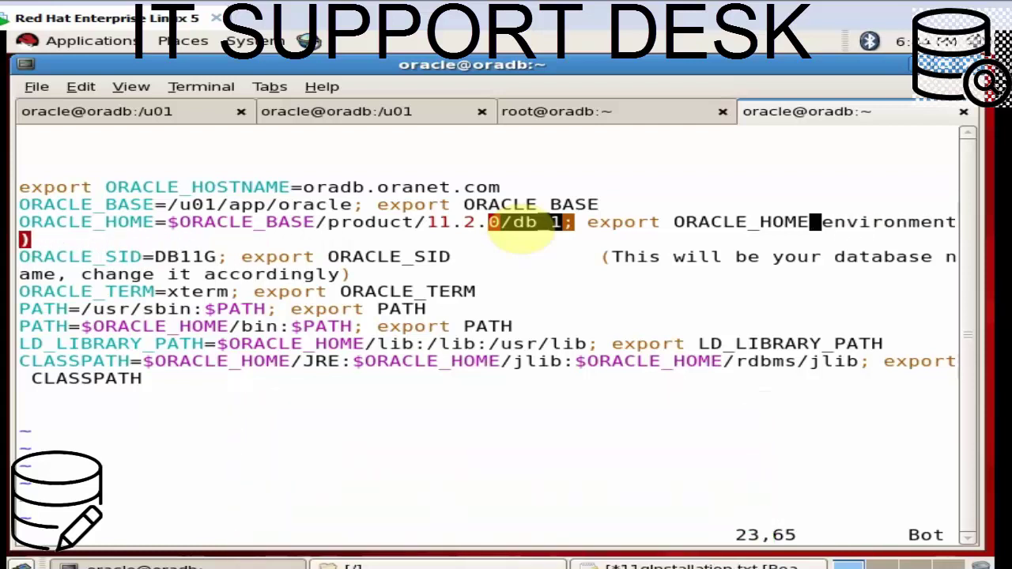
key(Delete)
key(Delete)
key(Delete)
key(Delete)
key(Delete)
key(Delete)
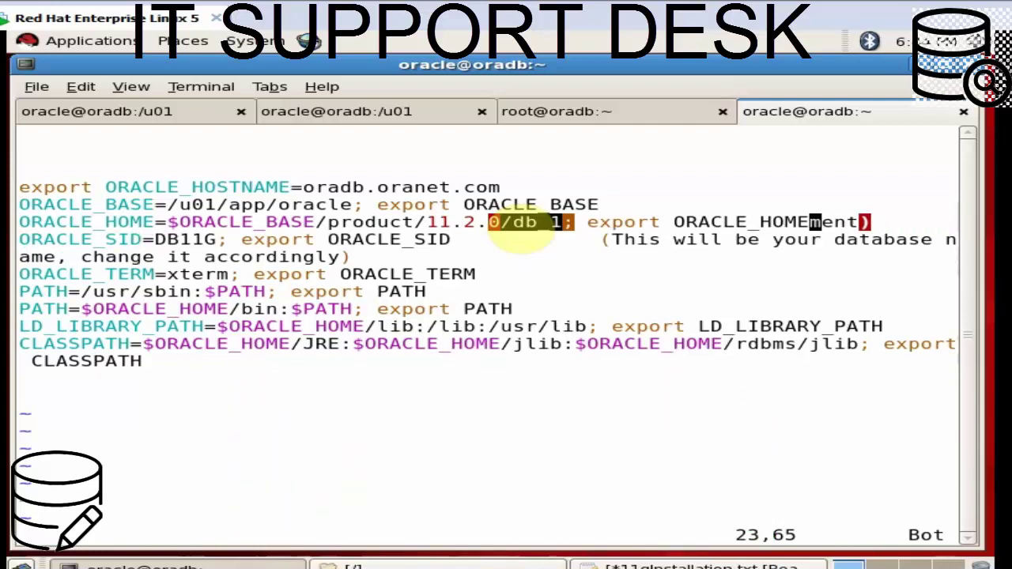
key(Delete)
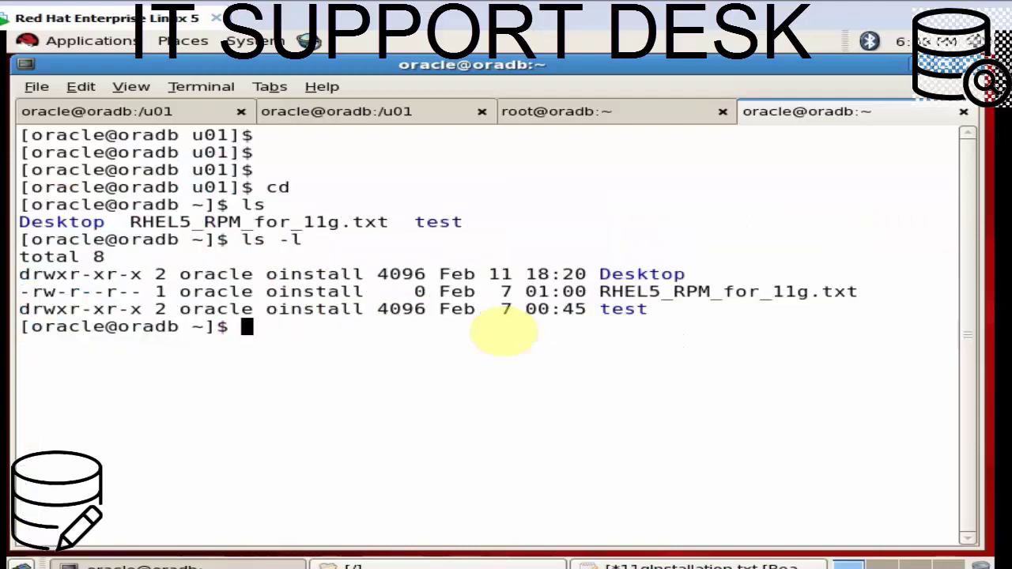
key(Down)
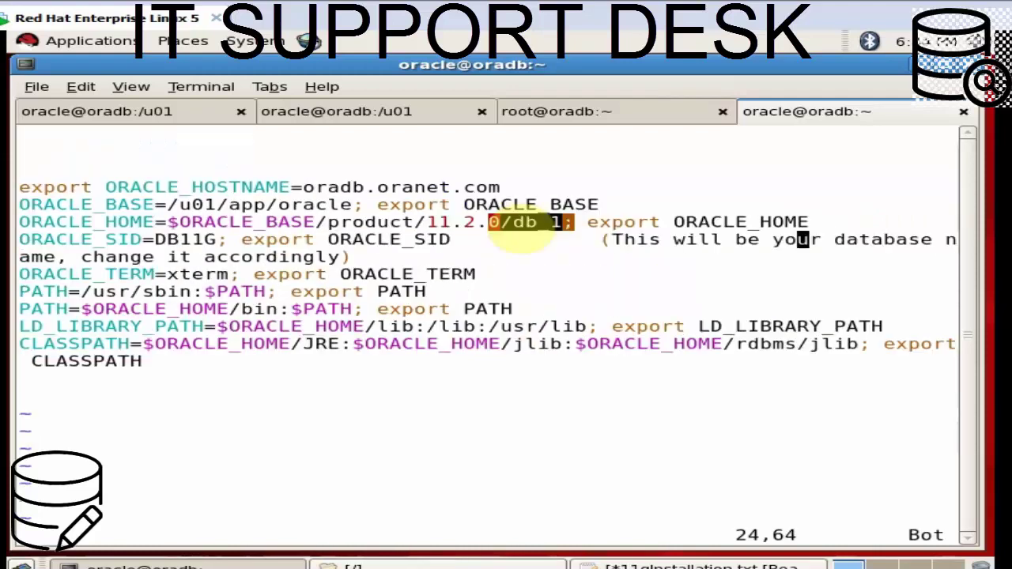
key(Left)
key(Left)
key(Left)
key(Left)
key(Left)
key(Left)
key(Left)
key(Left)
key(Left)
key(Left)
key(Left)
key(Left)
key(Left)
key(Left)
key(Left)
key(Left)
key(Left)
key(Left)
key(Left)
key(Left)
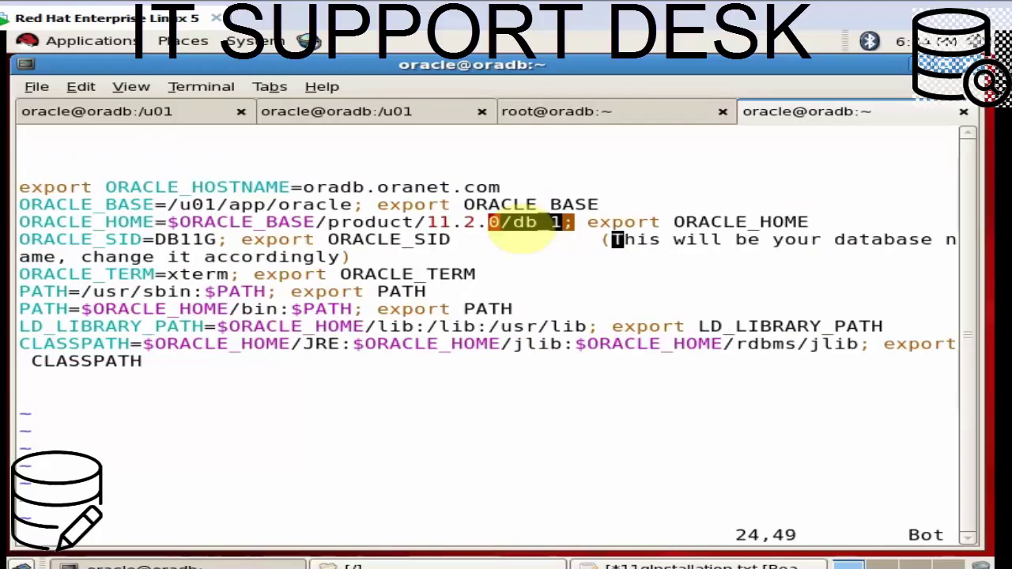
Position the cursor at the opening parenthesis of the database-name comment after export ORACLE_SID
key(Left)
key(Left)
key(Left)
key(Left)
key(Right)
key(Right)
key(Right)
key(Right)
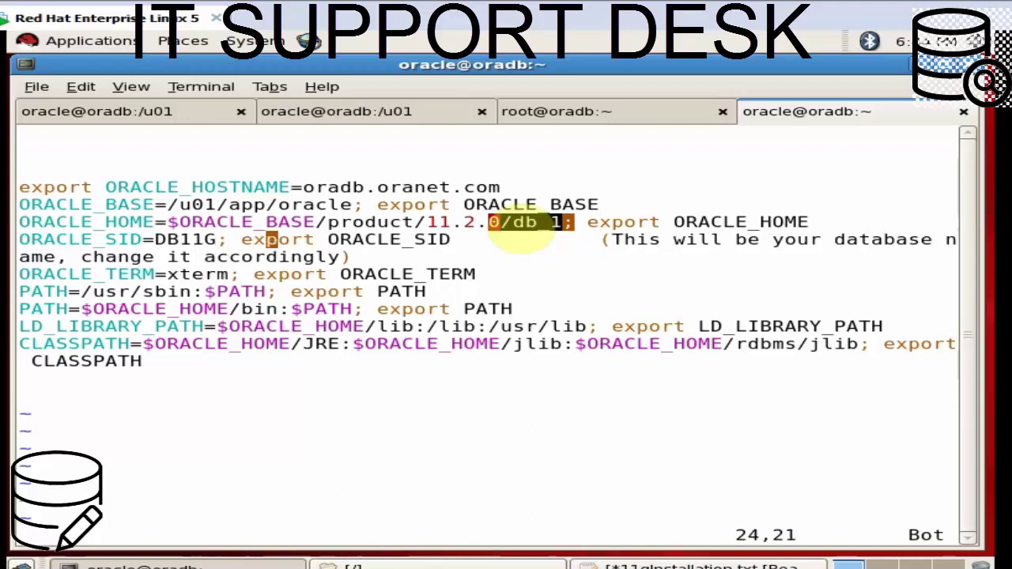
key(Left)
key(Left)
key(Left)
key(Left)
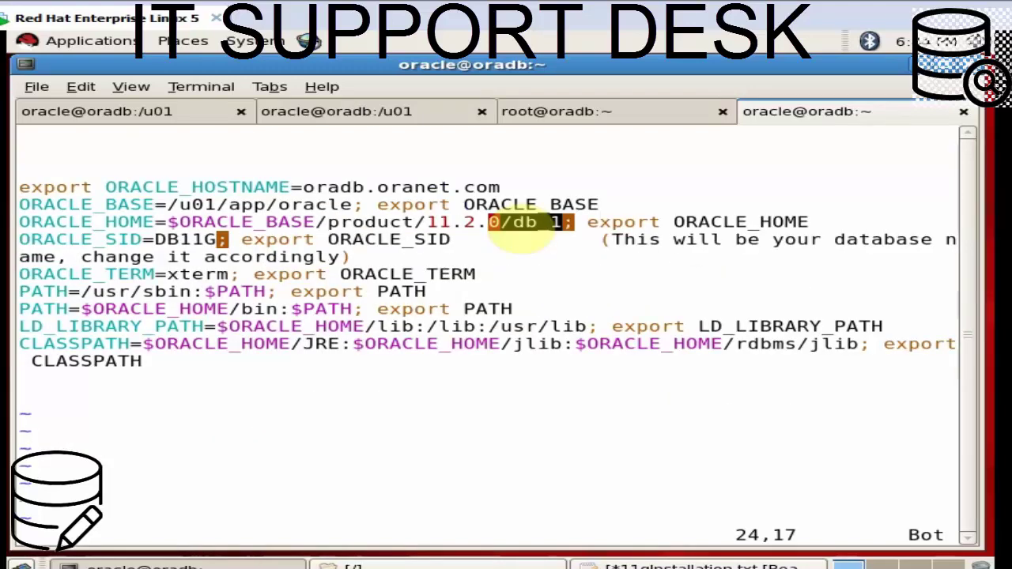
key(Right)
key(Right)
key(Right)
key(Right)
key(Right)
key(Right)
key(Right)
key(Right)
key(Right)
key(Right)
key(Right)
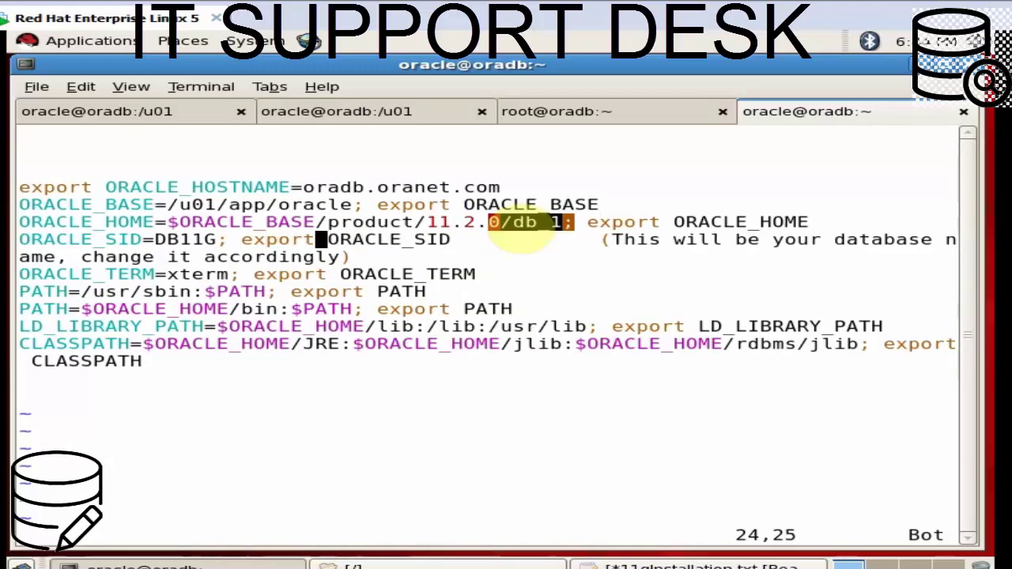
key(Right)
key(Right)
key(Right)
key(Right)
key(Right)
key(Right)
key(Right)
key(Right)
key(Right)
key(Right)
key(Right)
key(Right)
key(Right)
key(Right)
key(Right)
key(Right)
key(Right)
key(Right)
key(Right)
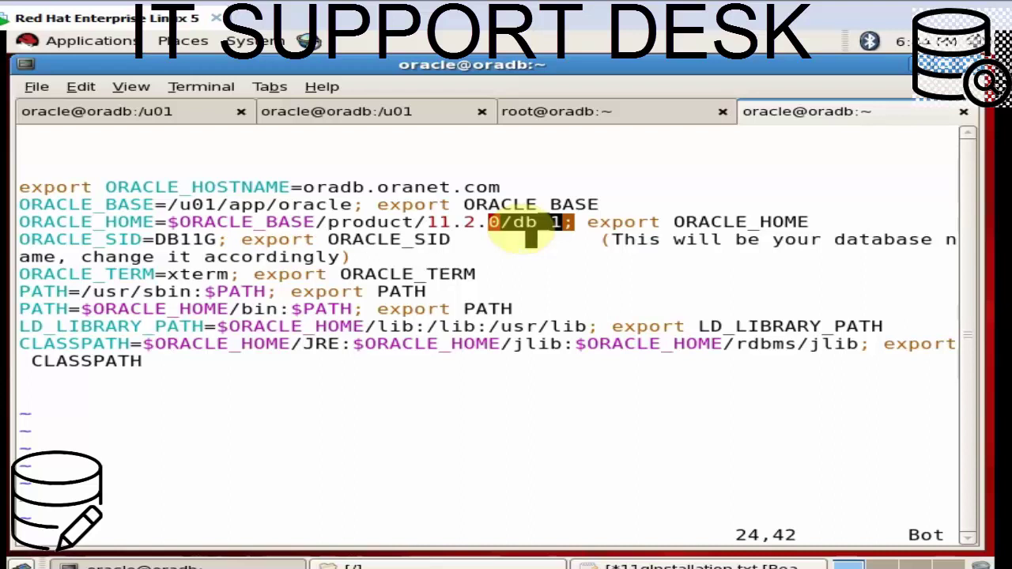
key(Right)
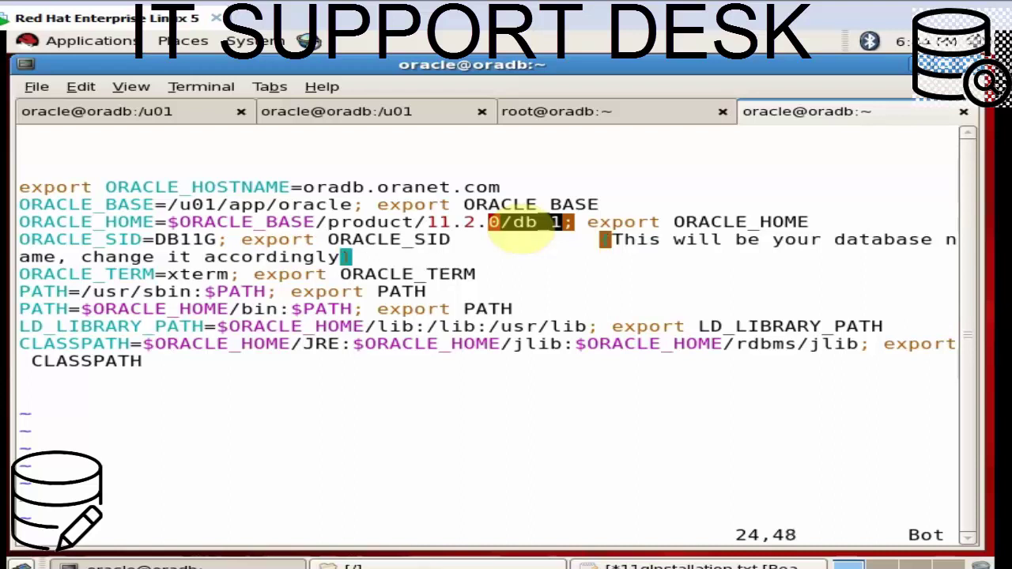
click(500, 211)
Delete the '(This will be your database name, change it accordingly)' comment with x
key(x)
key(x)
key(x)
key(x)
key(x)
key(x)
key(x)
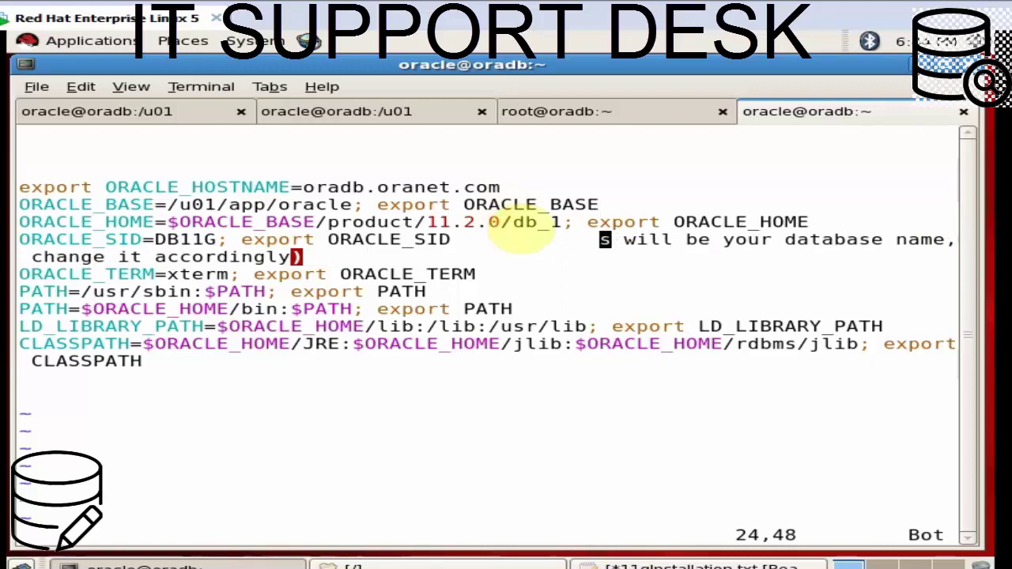
key(x)
key(x)
key(x)
key(x)
key(x)
key(x)
key(x)
key(x)
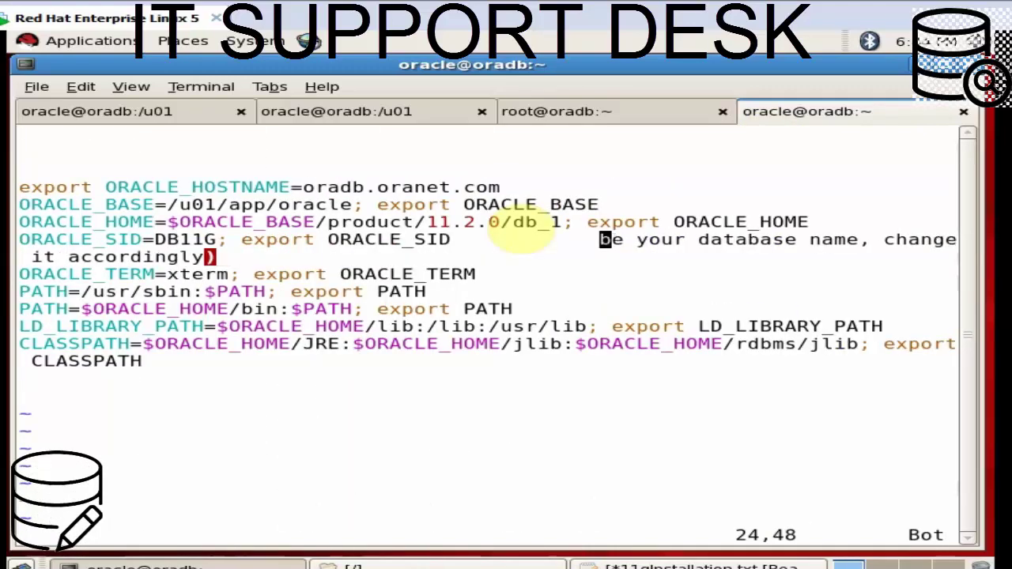
key(x)
key(x)
key(x)
key(x)
key(x)
key(x)
key(x)
key(x)
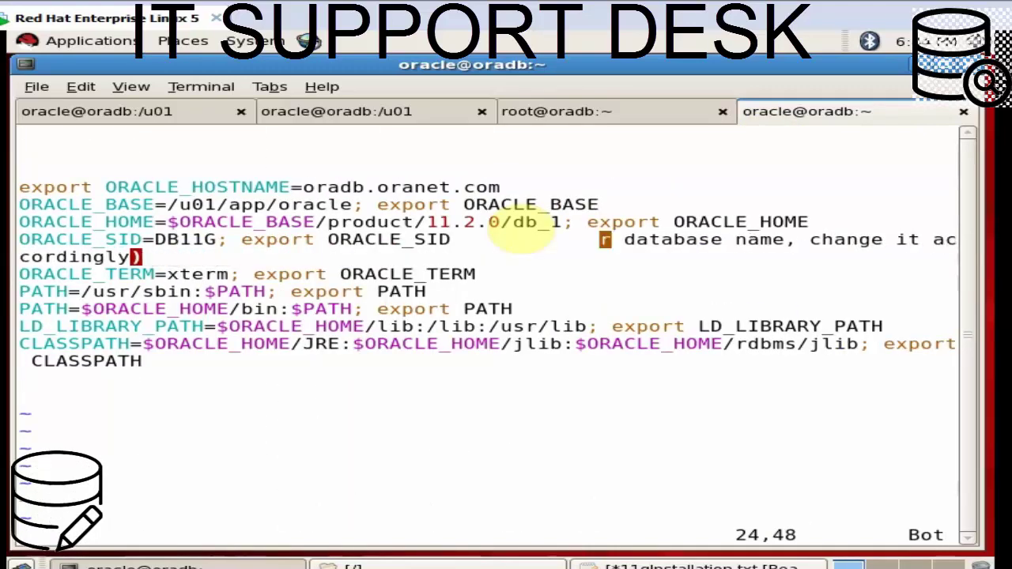
key(x)
key(x)
key(x)
key(x)
key(x)
key(x)
key(x)
key(x)
key(x)
key(x)
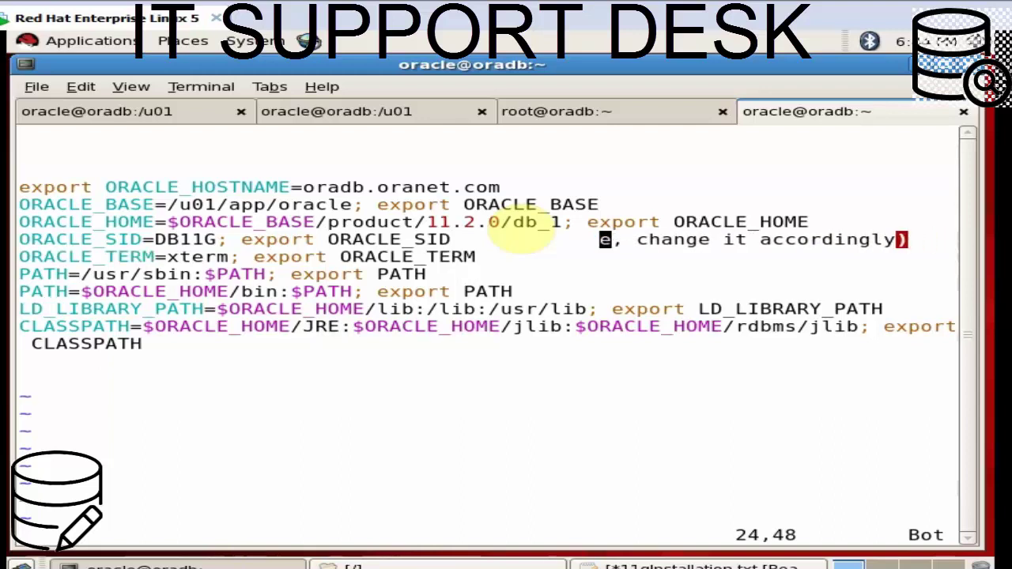
key(x)
key(x)
key(x)
key(x)
key(x)
key(x)
key(x)
key(x)
key(x)
key(x)
key(x)
key(x)
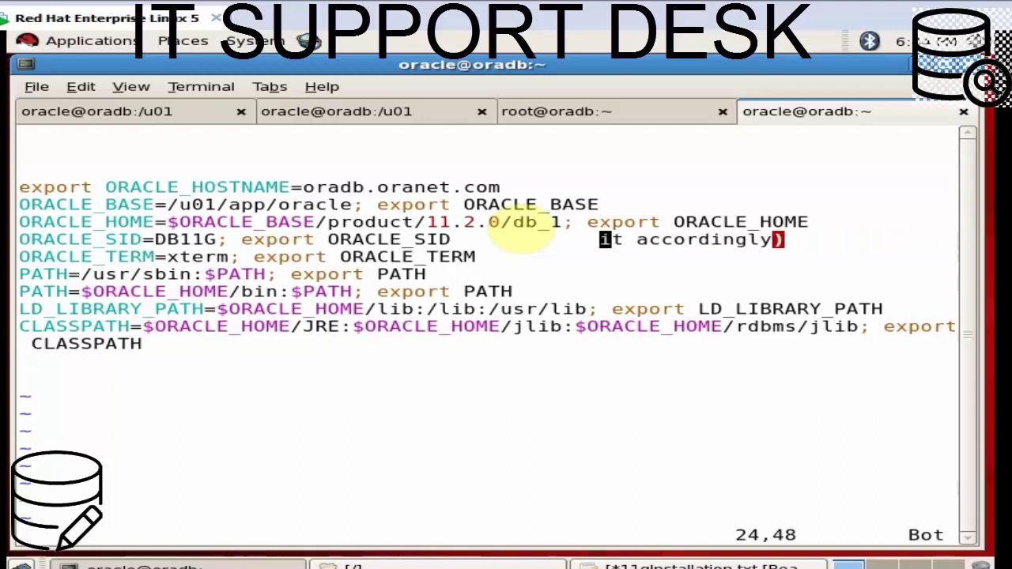
key(x)
key(x)
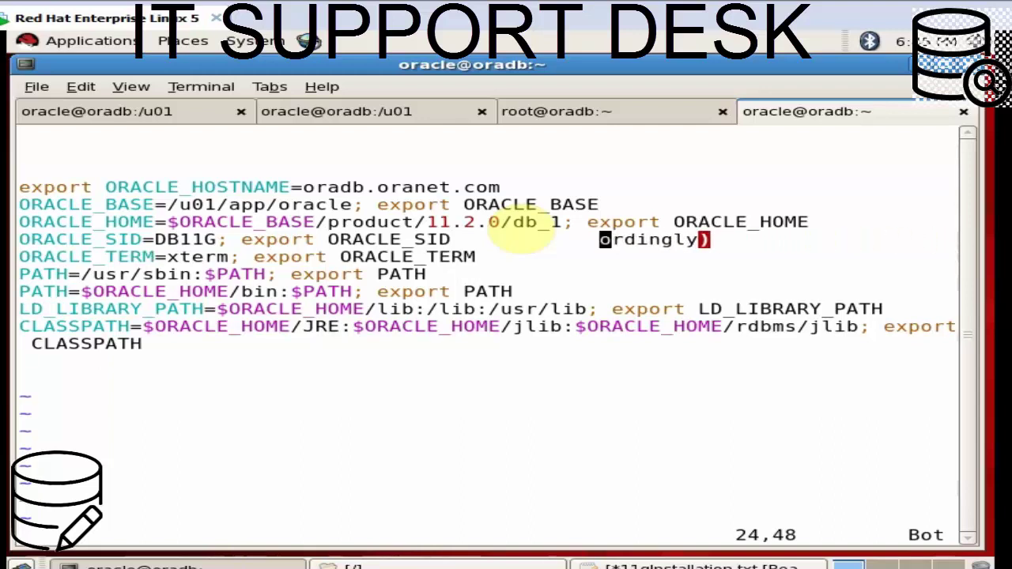
key(x)
key(x)
key(x)
key(x)
key(x)
key(x)
key(x)
key(x)
key(x)
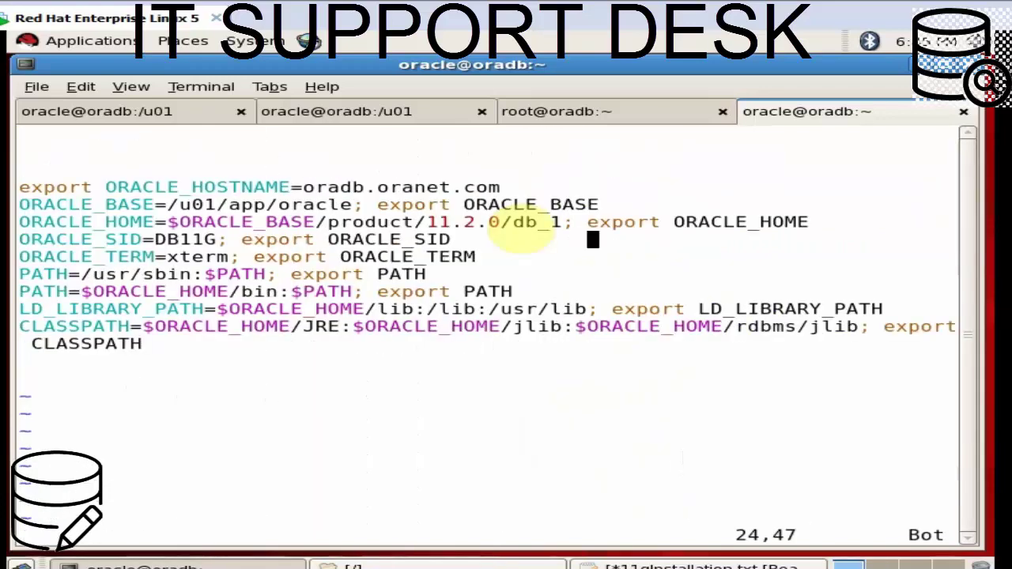
key(x)
key(x)
key(x)
key(x)
key(x)
key(x)
Trim trailing blanks after ORACLE_SID and delete the PATH=/usr/sbin:$PATH line below ORACLE_TERM
key(x)
key(x)
key(x)
key(x)
key(x)
key(j)
key(h)
key(h)
key(h)
key(h)
key(h)
key(h)
key(h)
key(h)
key(h)
key(h)
key(h)
key(h)
key(h)
key(h)
key(h)
key(h)
key(h)
key(h)
key(h)
key(h)
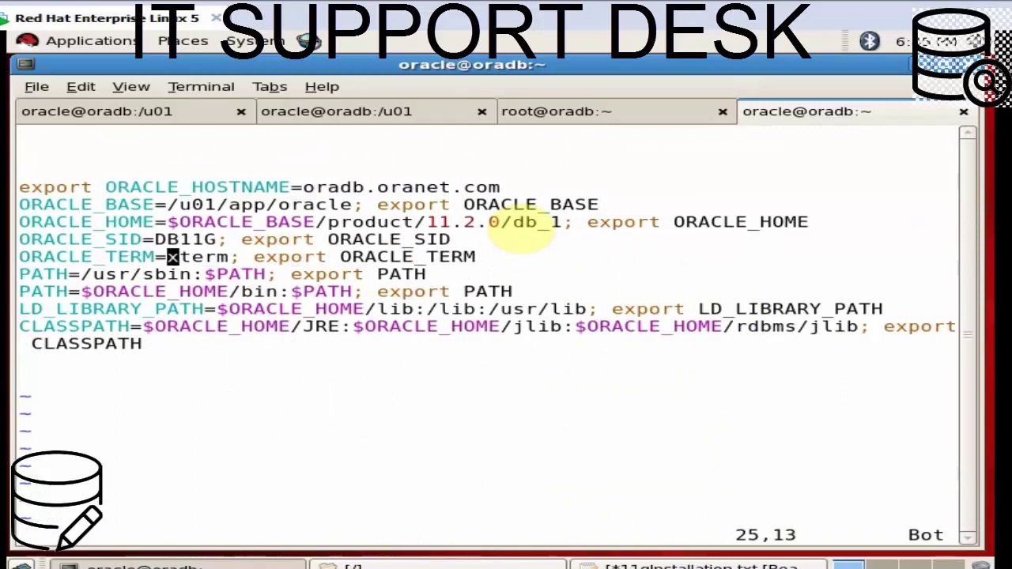
key(h)
key(l)
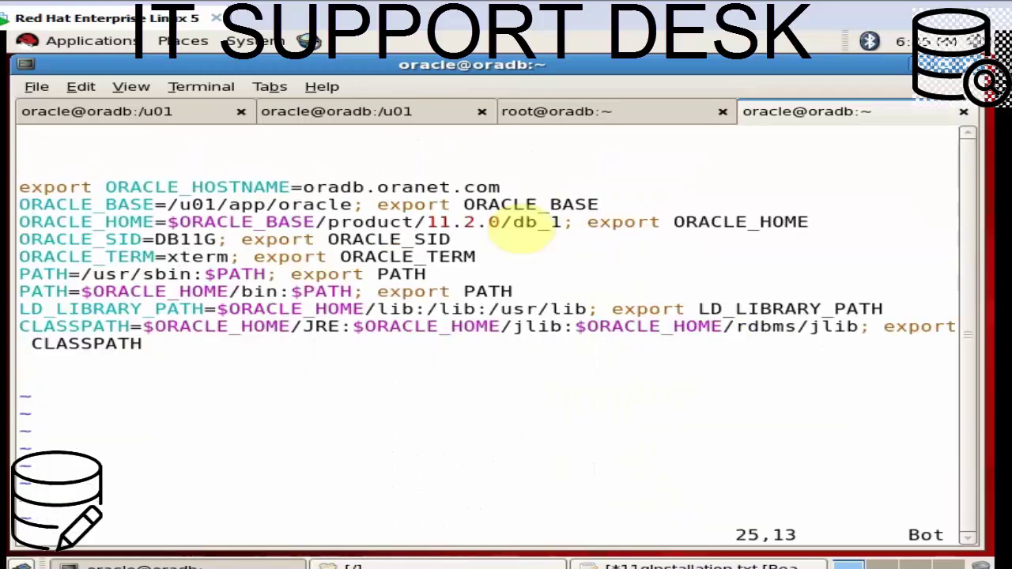
key(h)
key(h)
key(h)
key(h)
key(h)
key(h)
key(h)
key(h)
key(h)
key(h)
key(h)
key(h)
key(j)
key(d)
key(d)
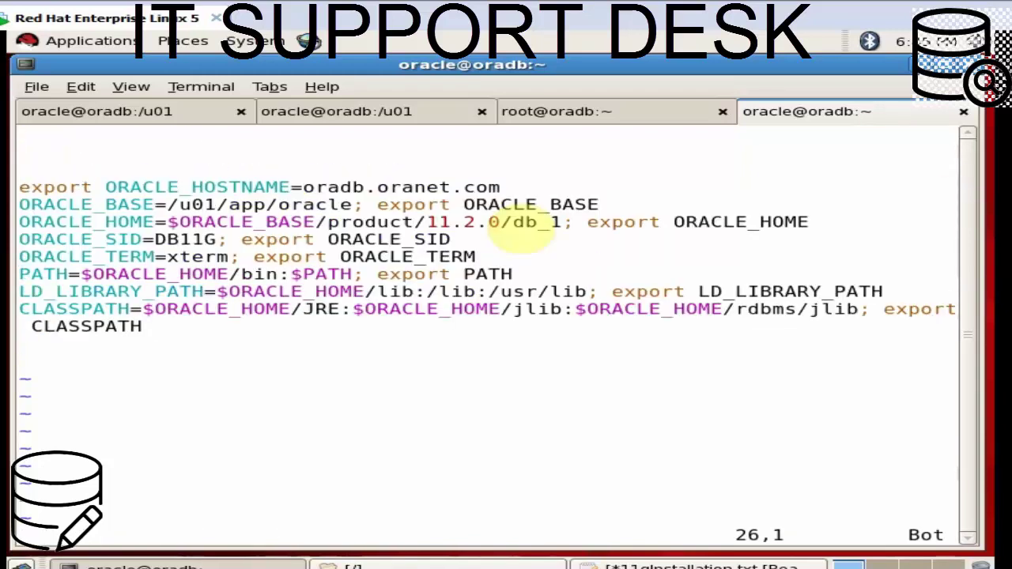
Review the remaining PATH line with $ORACLE_HOME/bin and $PATH
key(l)
key(l)
key(l)
key(l)
key(l)
key(l)
key(l)
key(l)
key(l)
key(l)
key(l)
key(l)
key(l)
key(l)
key(l)
key(l)
key(l)
key(l)
key(l)
key(l)
key(l)
key(l)
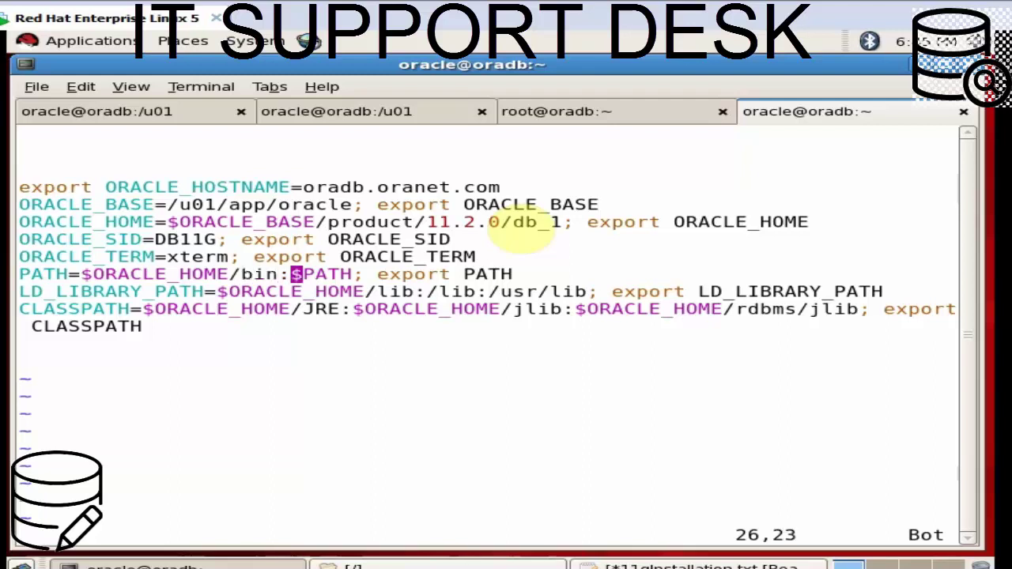
key(h)
key(l)
key(l)
key(l)
key(l)
key(l)
key(l)
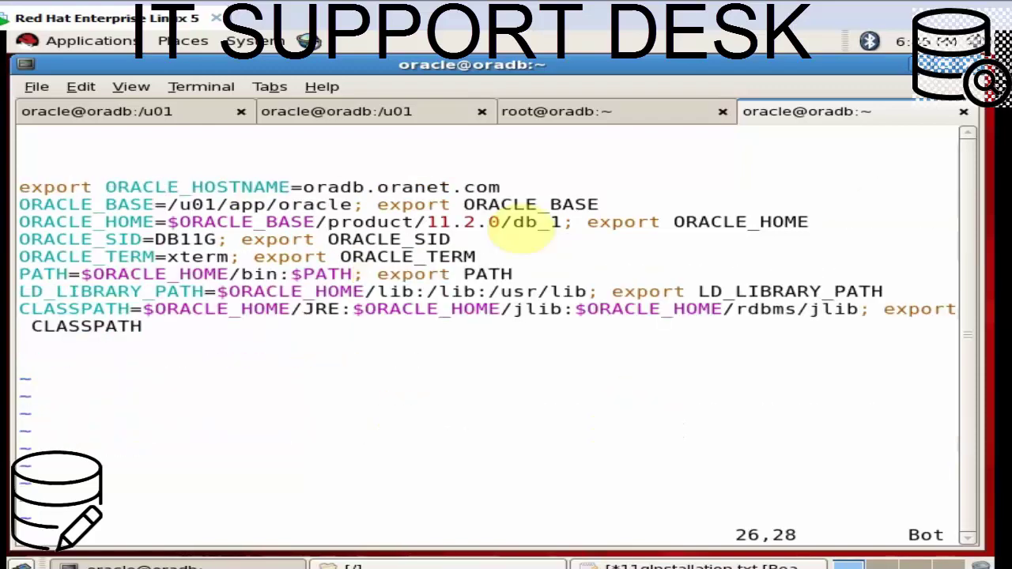
key(h)
key(h)
key(h)
key(h)
key(h)
key(h)
key(h)
key(h)
key(h)
key(h)
key(l)
key(l)
key(l)
key(l)
key(l)
key(l)
key(l)
key(l)
key(l)
key(h)
key(h)
key(h)
key(h)
key(h)
key(h)
key(h)
key(h)
key(h)
key(h)
key(h)
key(h)
key(h)
key(h)
key(h)
key(h)
key(h)
key(h)
key(h)
key(h)
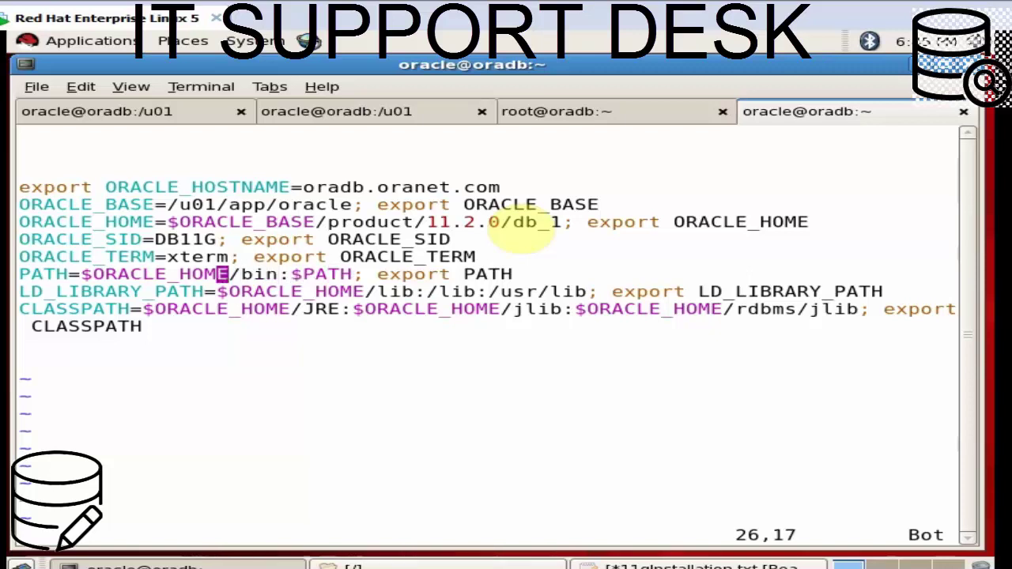
key(h)
key(l)
key(l)
key(l)
key(l)
key(l)
key(l)
key(l)
key(l)
key(l)
key(l)
key(l)
key(l)
key(l)
key(l)
key(l)
key(l)
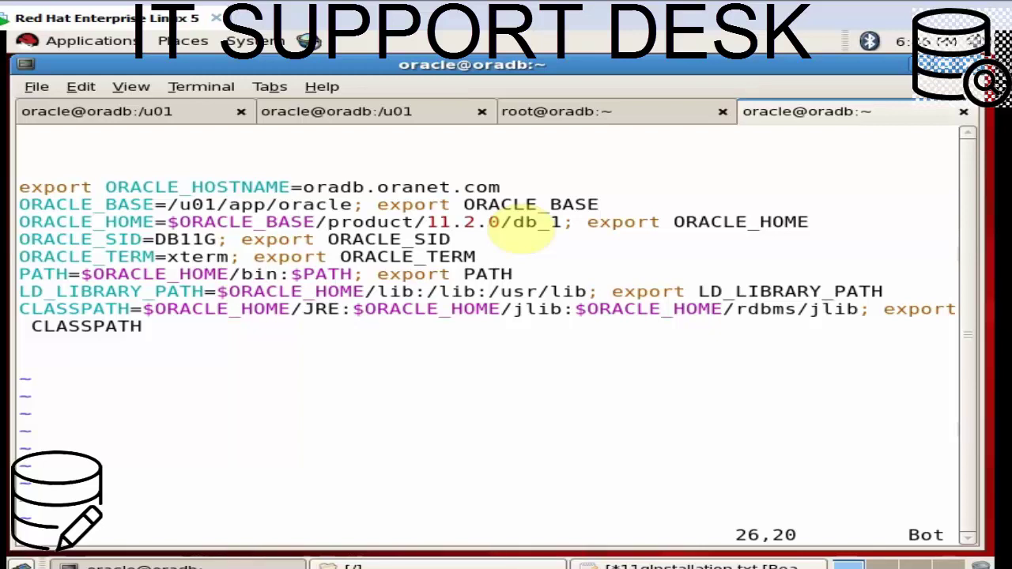
Review the ORACLE_HOME/bin and $PATH parts of the PATH line
key(Right)
key(Right)
key(Right)
key(Right)
key(Right)
key(Left)
key(Left)
key(Left)
key(Left)
key(Left)
key(Left)
key(Left)
key(Left)
key(Left)
key(Left)
key(Left)
key(Left)
key(Left)
key(Left)
key(Left)
key(Left)
key(Left)
key(alt+Tab)
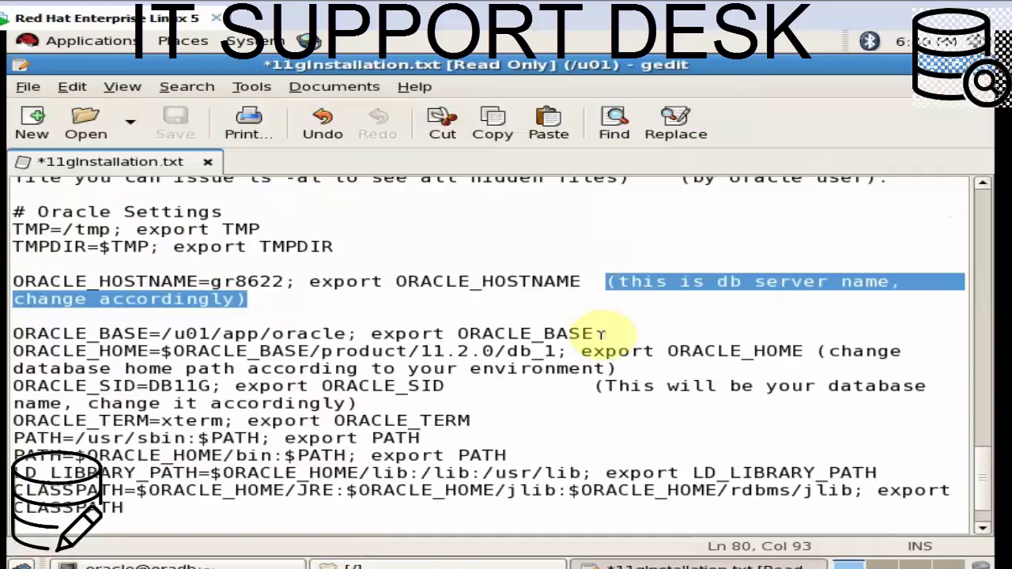
key(alt+Tab)
key(Right)
key(Right)
key(Right)
key(Right)
key(Right)
key(Right)
key(Right)
key(Right)
key(Right)
key(Right)
key(Right)
key(Right)
key(Right)
key(Right)
key(Right)
key(Left)
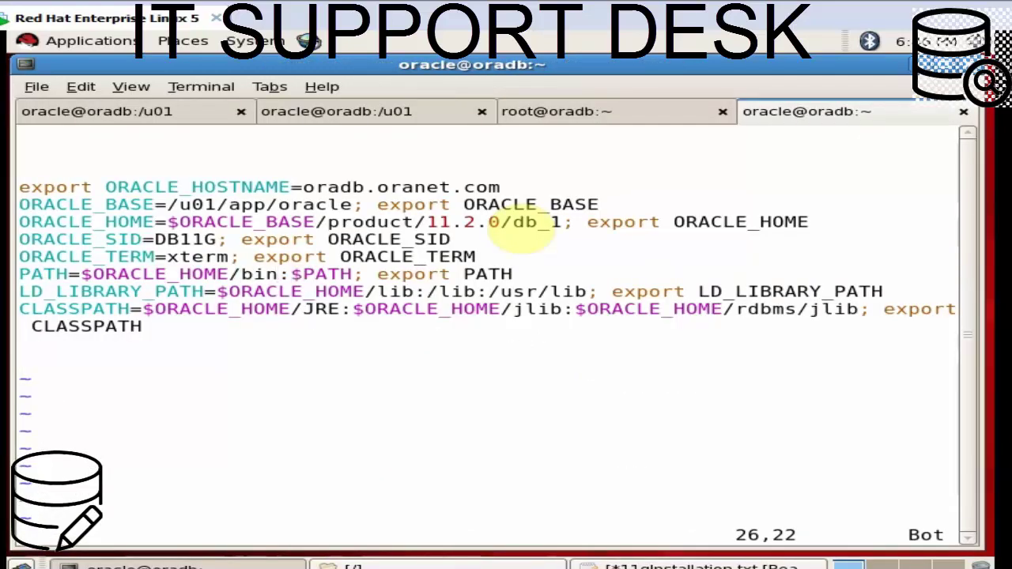
key(Right)
key(Right)
key(Right)
key(Right)
key(Right)
key(Right)
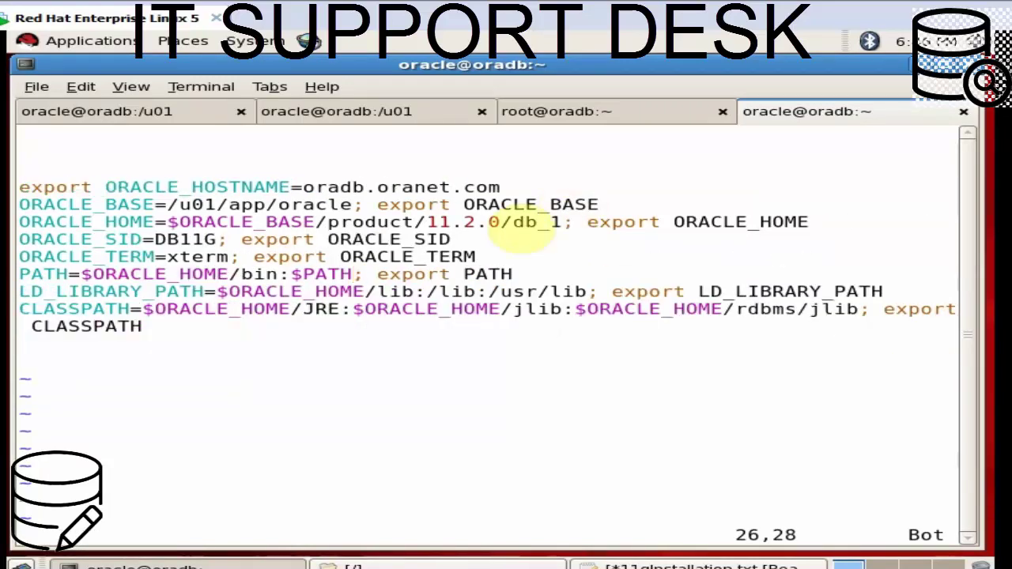
Review the /lib entries on the LD_LIBRARY_PATH line of the profile
key(Down)
key(Left)
key(Left)
key(Left)
key(Left)
key(Left)
key(Left)
key(Left)
key(Left)
key(Left)
key(Left)
key(Left)
key(Left)
key(Left)
key(Right)
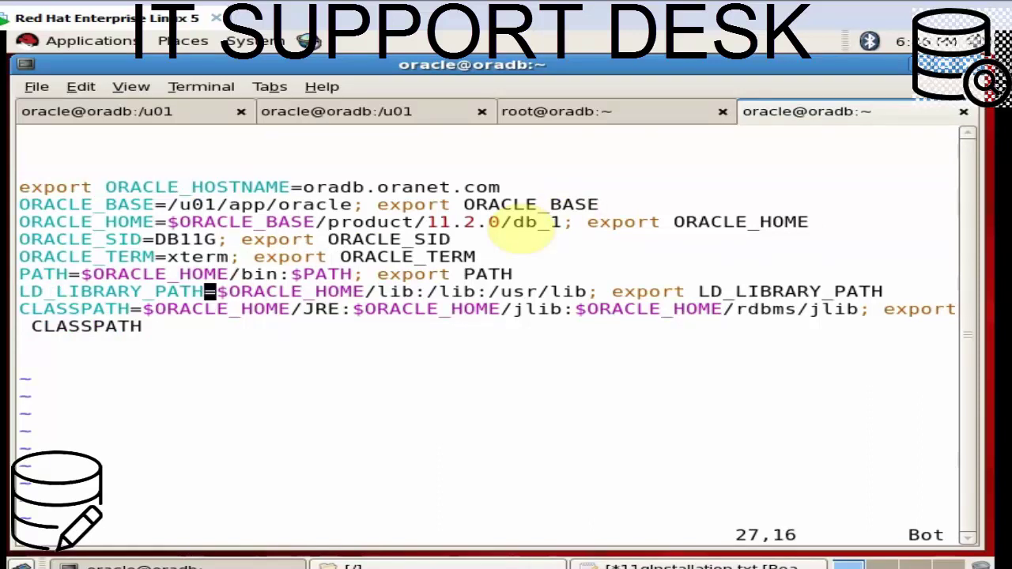
key(Right)
key(Right)
key(Right)
key(Right)
key(Right)
key(Right)
key(Right)
key(Right)
key(Right)
key(Right)
key(Right)
key(Right)
key(Right)
key(Right)
key(Right)
key(Right)
key(Right)
key(Right)
key(Left)
key(Left)
key(Left)
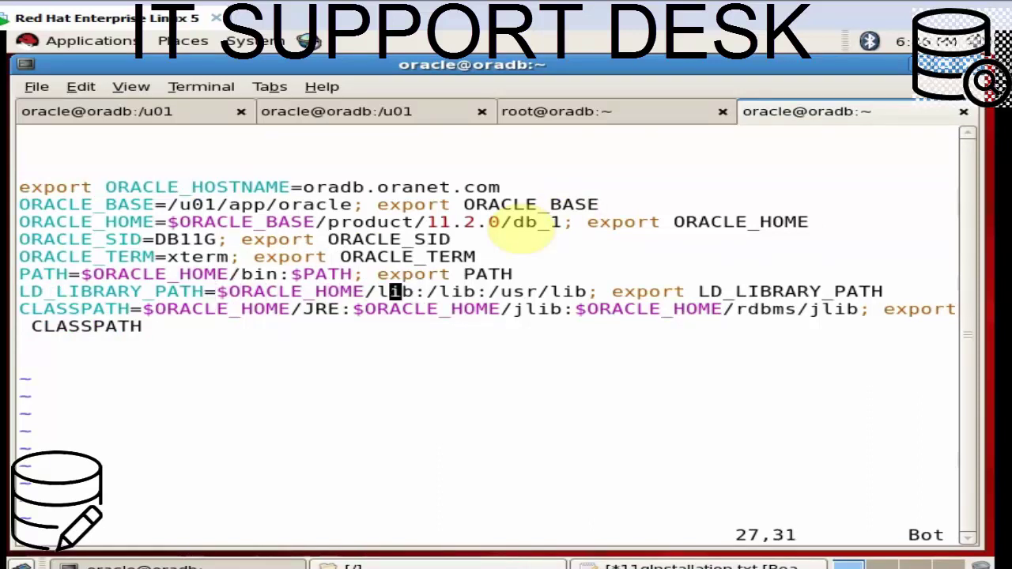
key(Right)
key(Right)
key(Right)
key(Right)
key(Right)
key(Right)
key(Right)
key(Right)
key(Right)
key(Right)
key(Right)
key(Right)
key(Right)
key(Right)
key(Right)
key(Right)
key(Right)
key(Right)
key(Right)
key(Right)
key(Right)
key(Right)
key(Right)
key(Right)
key(Right)
key(Right)
key(Right)
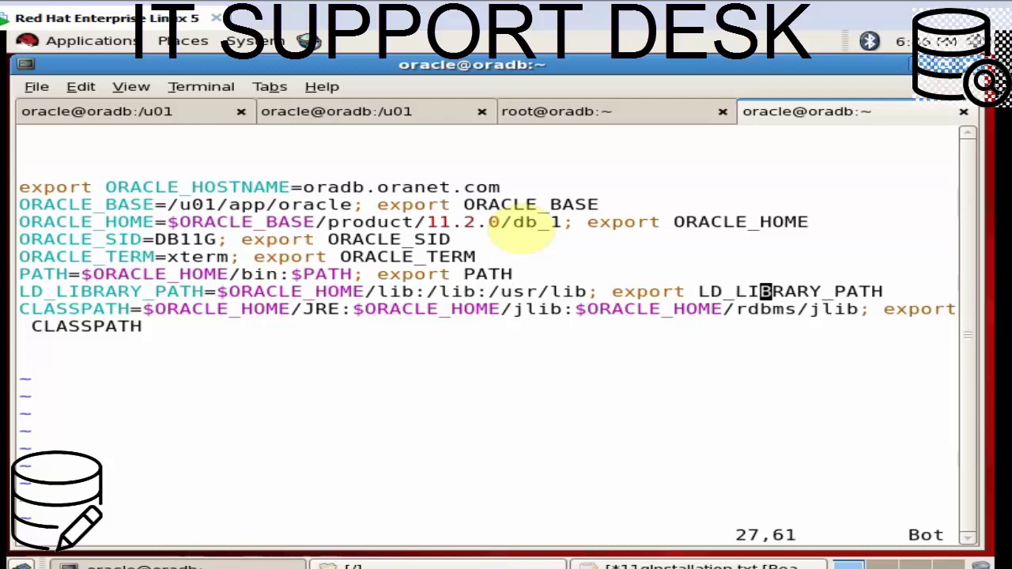
key(Left)
key(Left)
key(Left)
key(Left)
key(Left)
key(Left)
key(Left)
key(Left)
key(Left)
key(Left)
key(Left)
key(Left)
key(Left)
key(Left)
key(Left)
key(Left)
key(Left)
key(Left)
key(Left)
key(Left)
key(Left)
click(554, 112)
click(779, 111)
key(Left)
key(Left)
key(Left)
key(Left)
key(Left)
key(Left)
key(Left)
key(Left)
key(Left)
key(Left)
key(Left)
key(Left)
key(Left)
key(Left)
key(Left)
key(Left)
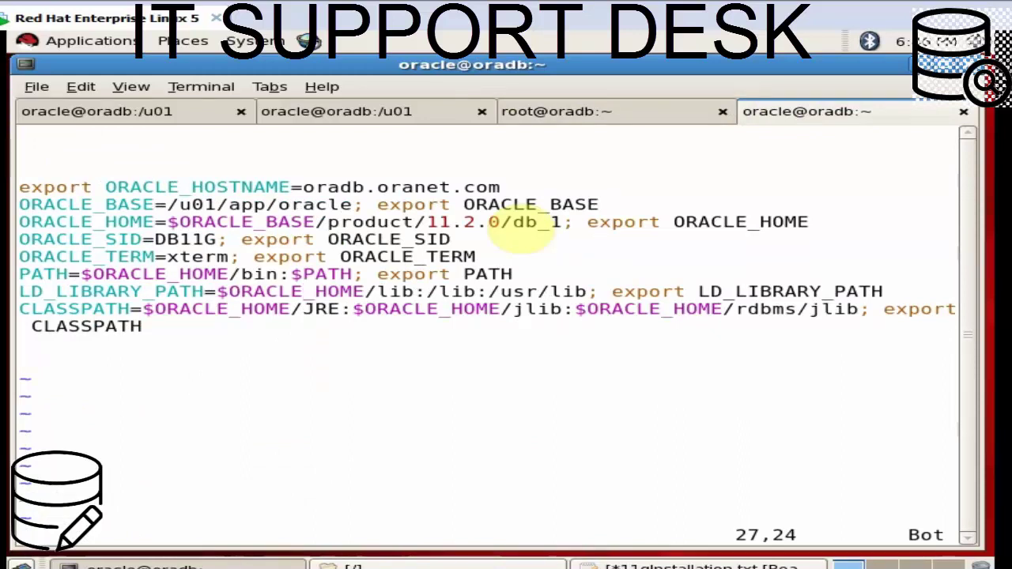
Review the CLASSPATH entries, including the jlib directory
key(Down)
key(Left)
key(Left)
key(Left)
key(Left)
key(Left)
key(Left)
key(Left)
key(Left)
key(Left)
key(Left)
key(Right)
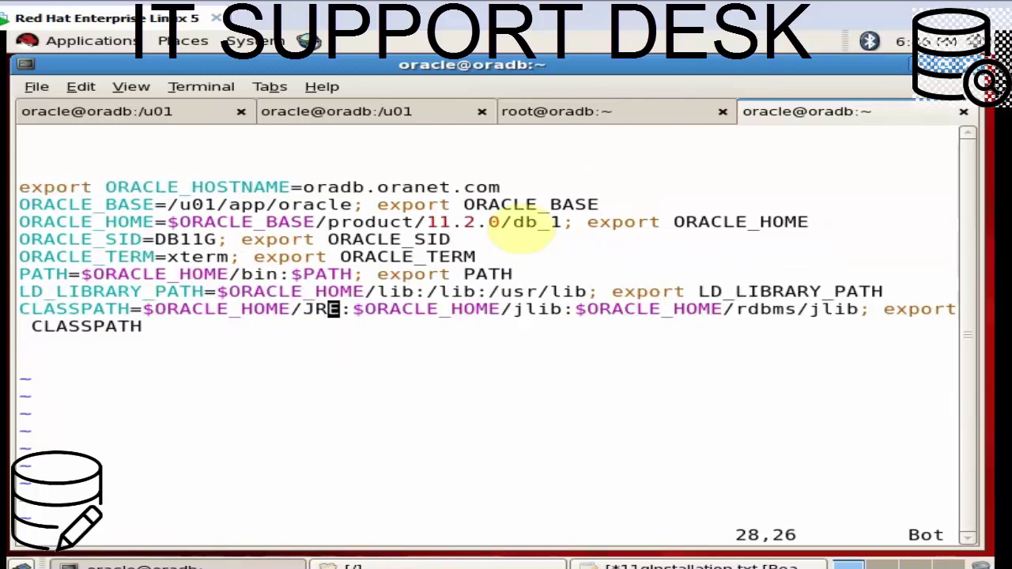
key(Right)
key(Right)
key(Right)
key(Right)
key(Right)
key(Right)
key(Right)
key(Right)
key(Right)
key(Right)
key(Right)
key(Right)
key(Right)
key(Right)
key(Right)
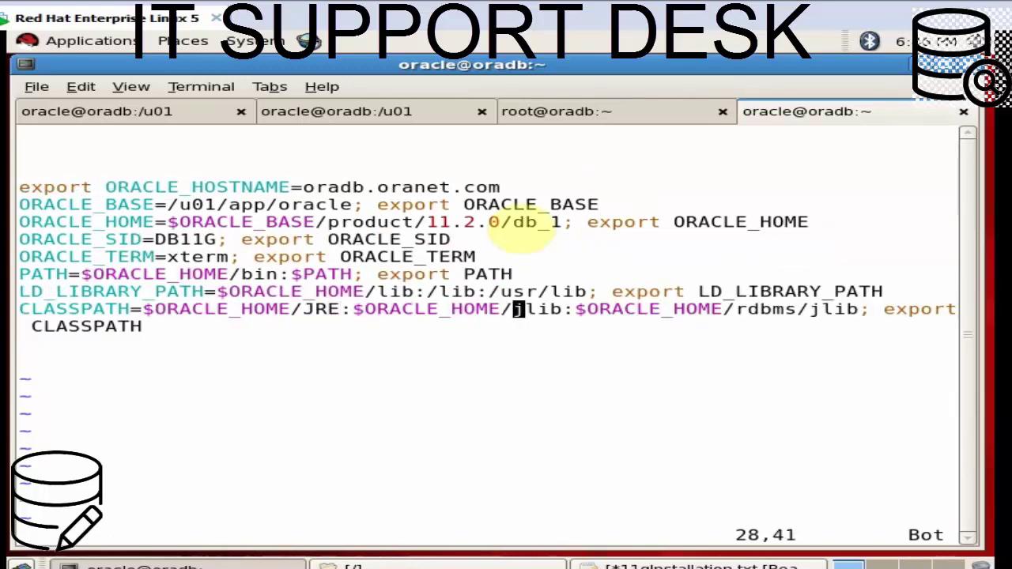
key(Right)
key(Right)
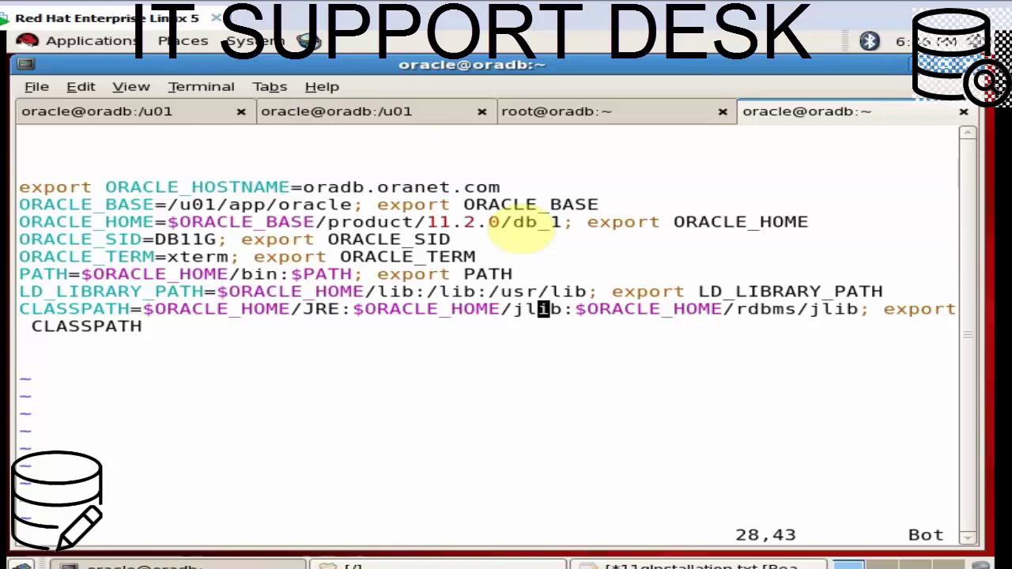
Delete the blank lines between the TMPDIR export and the Oracle exports
key(Up)
key(Up)
key(Up)
key(Up)
key(Up)
key(Up)
key(Up)
key(Up)
key(Up)
key(Up)
key(Up)
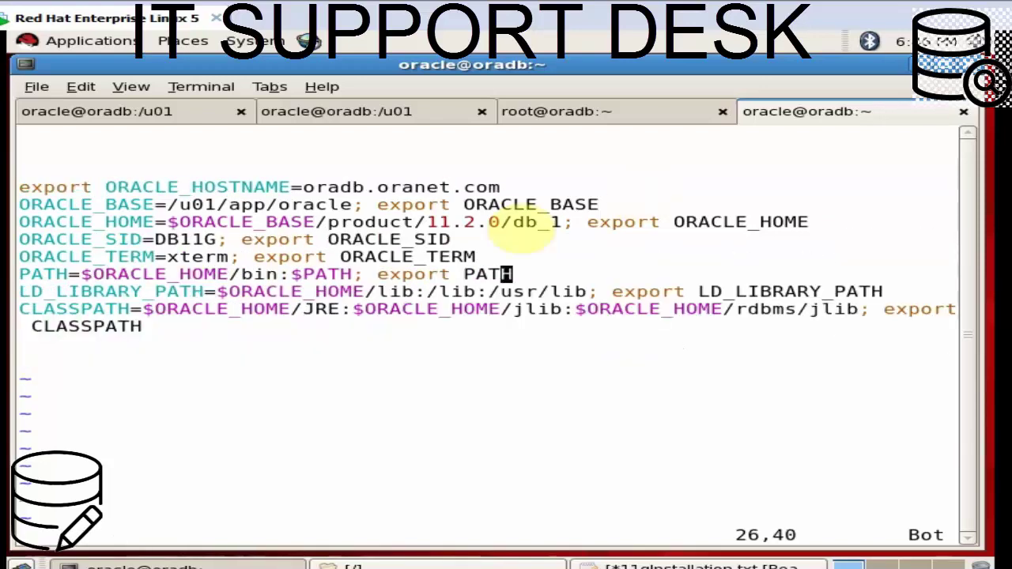
key(Up)
key(Up)
key(Down)
key(Down)
key(Down)
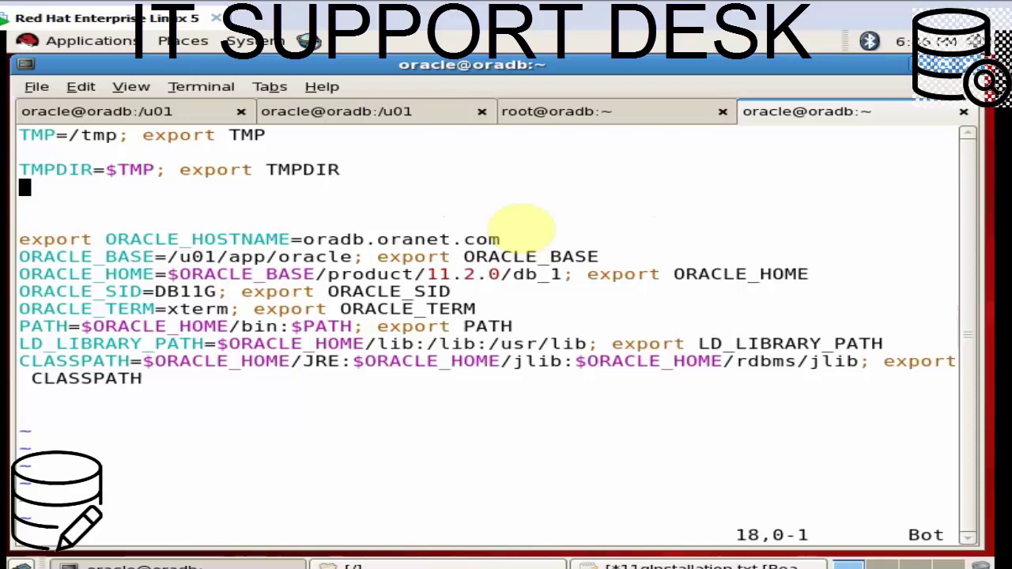
key(d)
key(d)
key(d)
key(d)
key(d)
key(d)
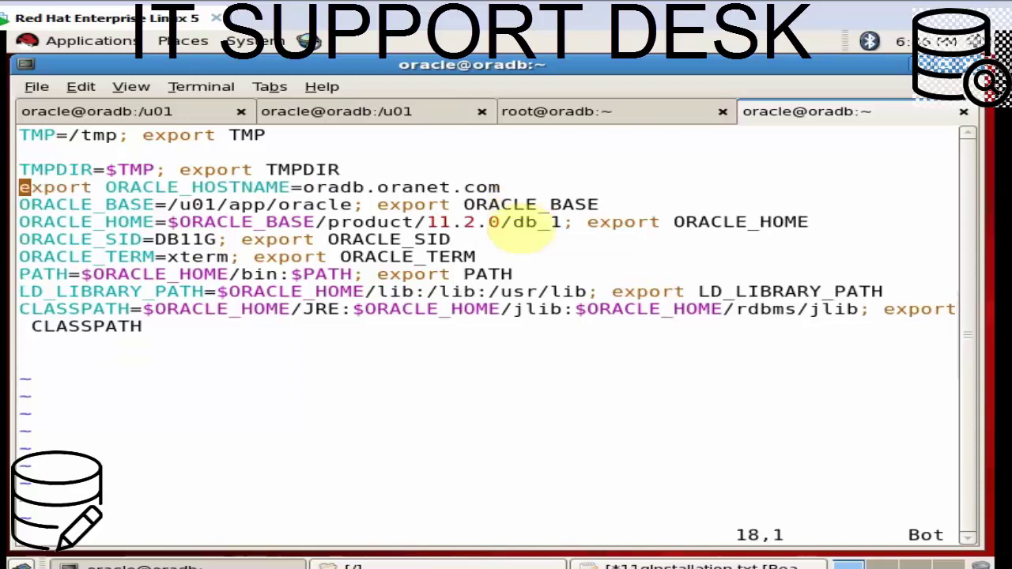
key(Up)
key(Up)
key(Up)
key(Up)
key(Up)
key(Up)
key(Up)
key(Up)
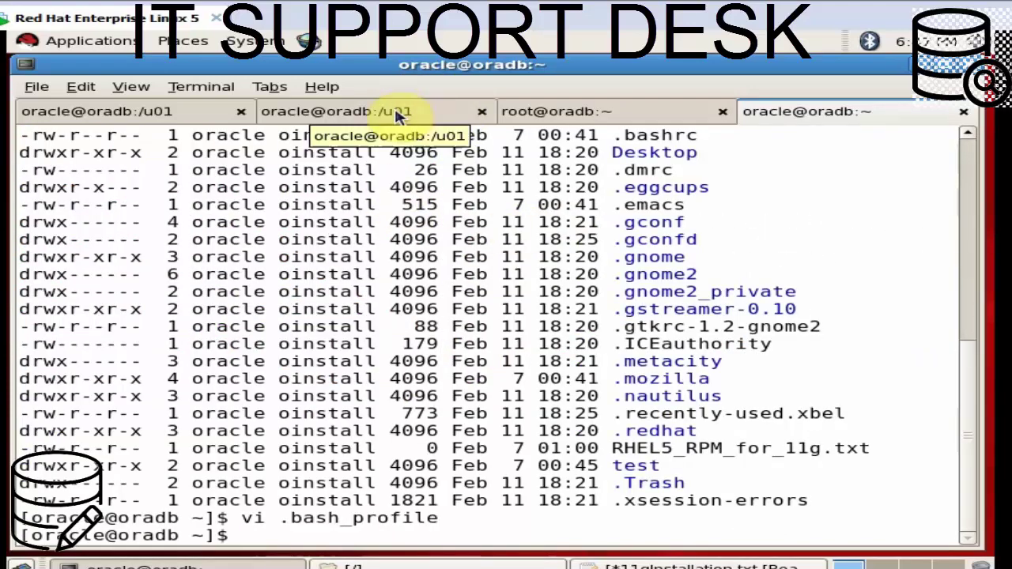
Echo $ORACLE_SID to check its value, then go to the finished unzip session
text(echo $)
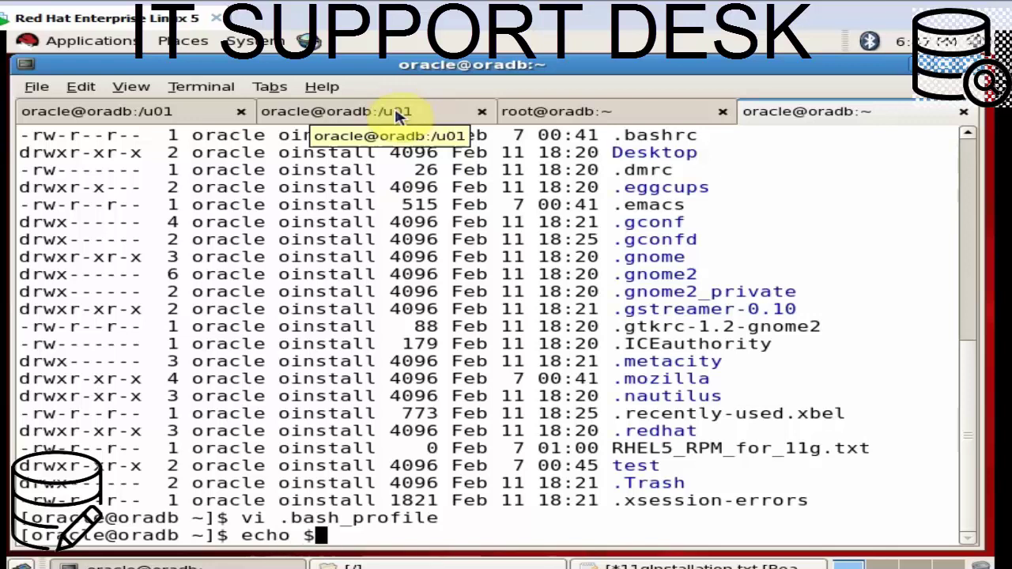
text(ORACLE_)
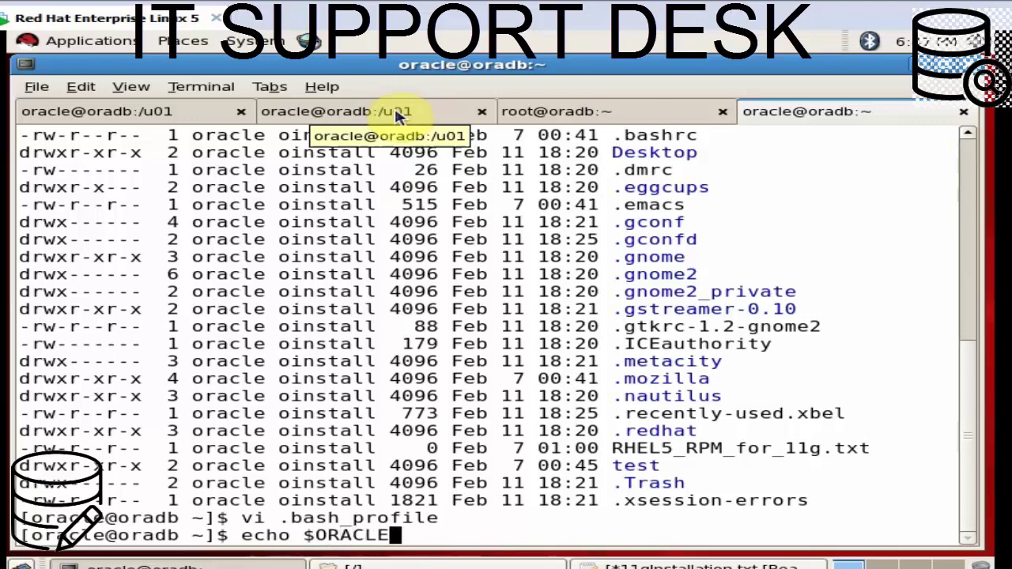
text(SID)
key(Return)
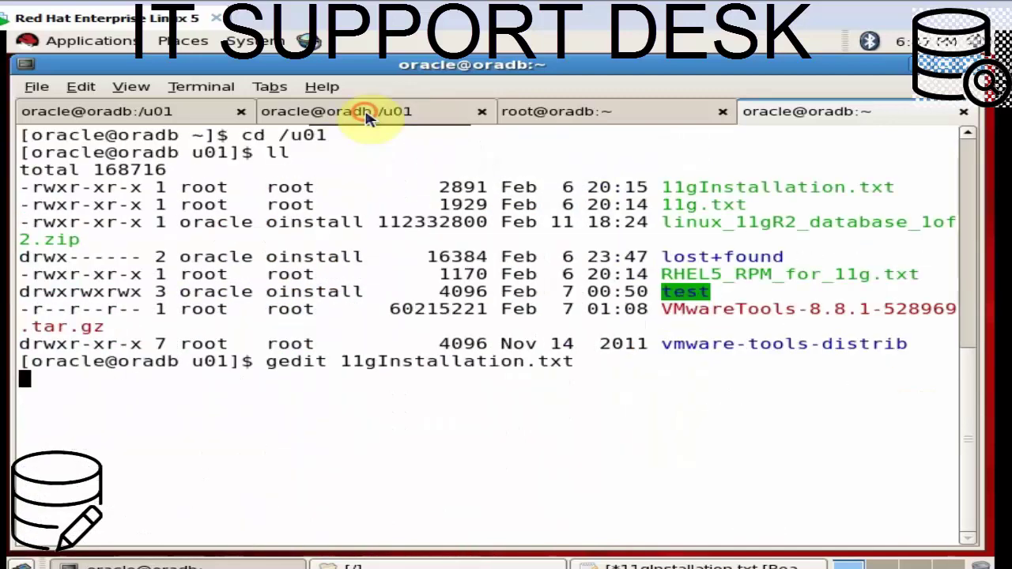
click(372, 114)
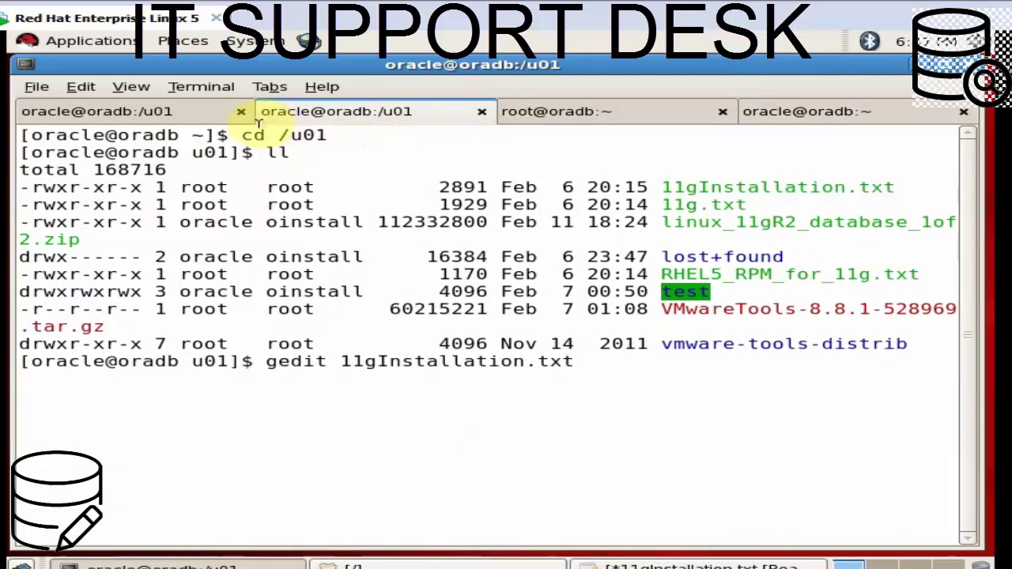
click(182, 114)
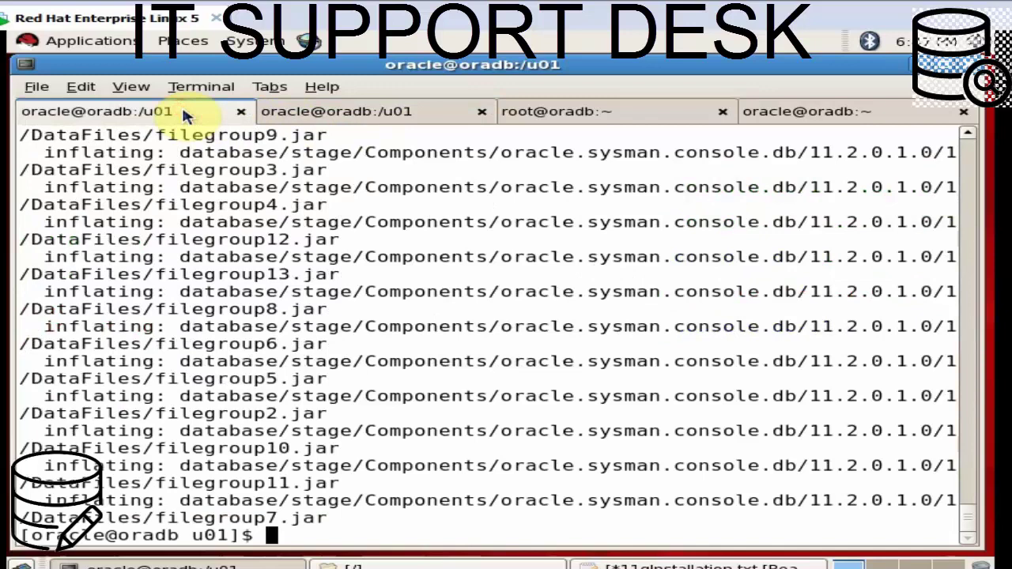
Exit the unzip, /u01 and root shells until the terminal window closes
text(exit)
key(Return)
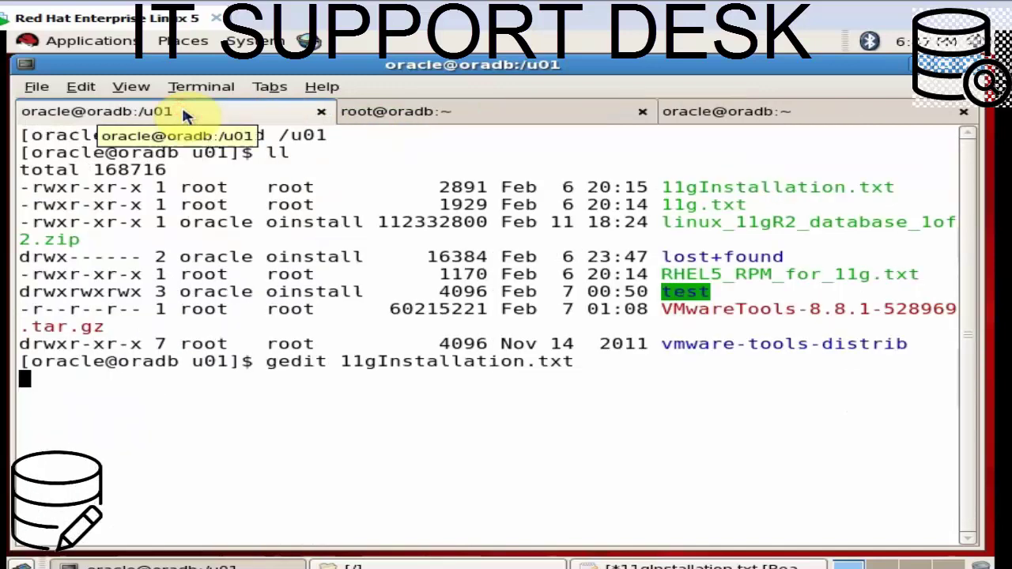
key(Return)
text(exit)
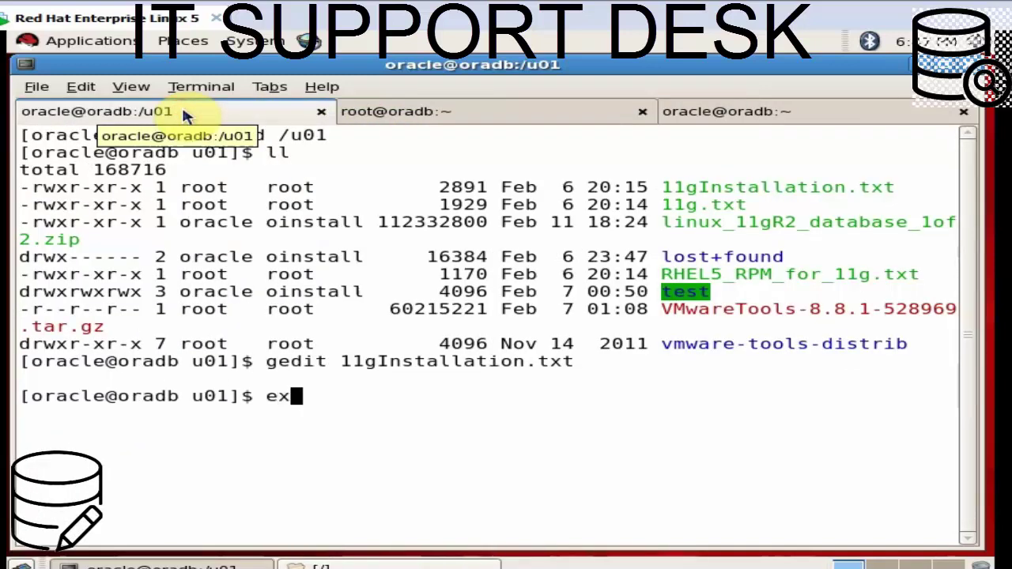
key(Return)
text(ee)
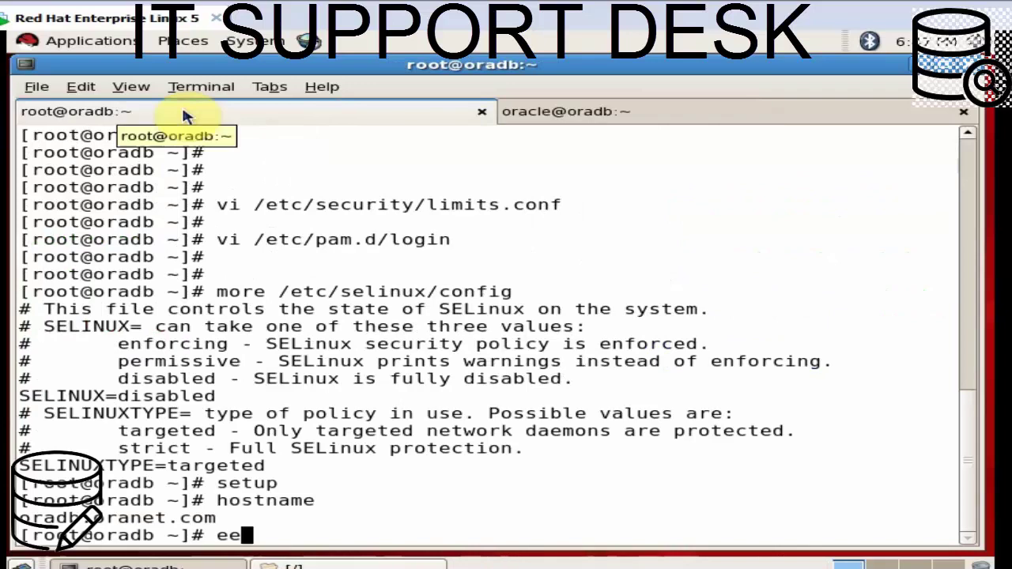
text(it)
key(Return)
text(echo $ORACLE_SID)
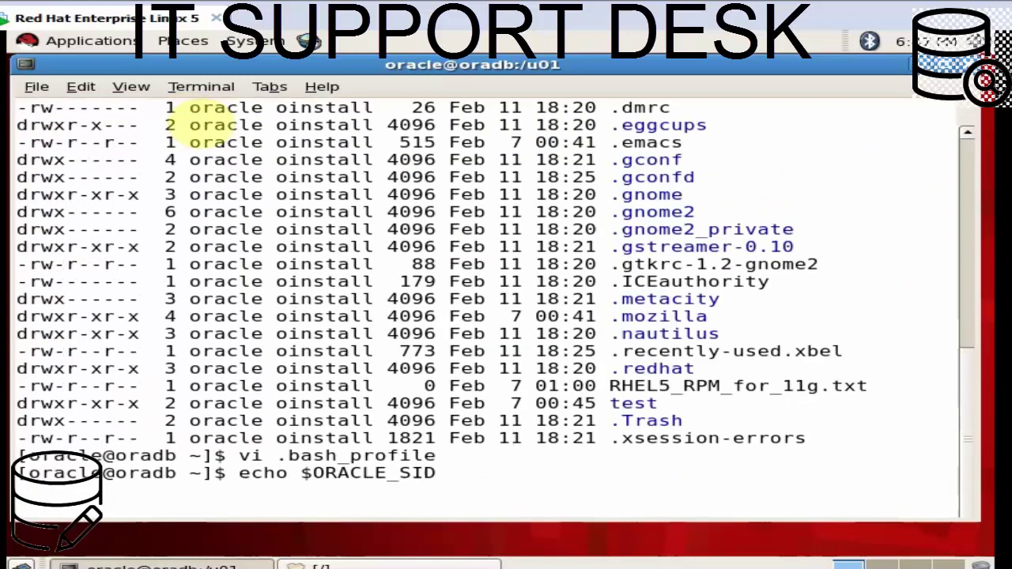
key(Return)
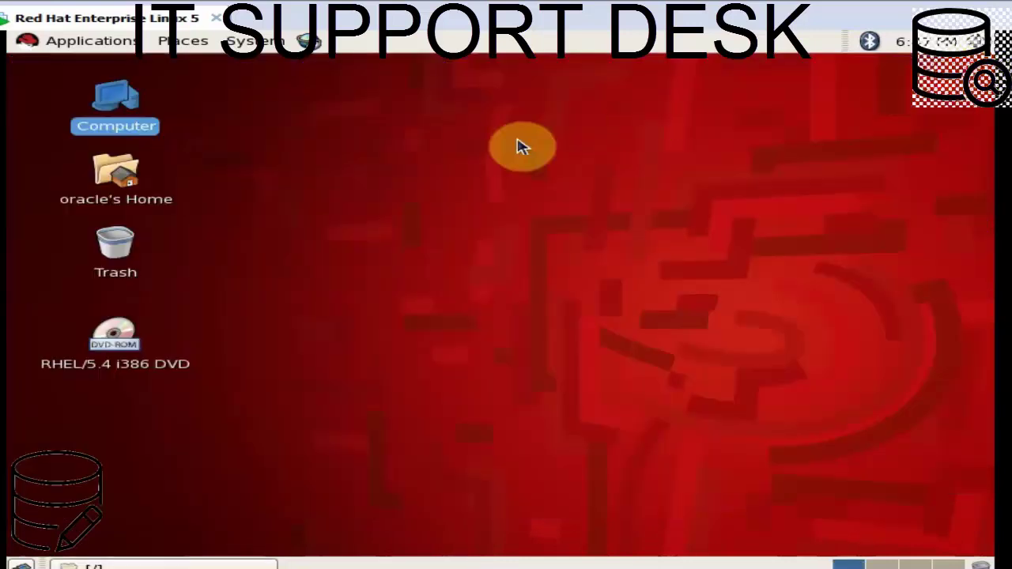
Log out of the current oracle GNOME session
click(265, 46)
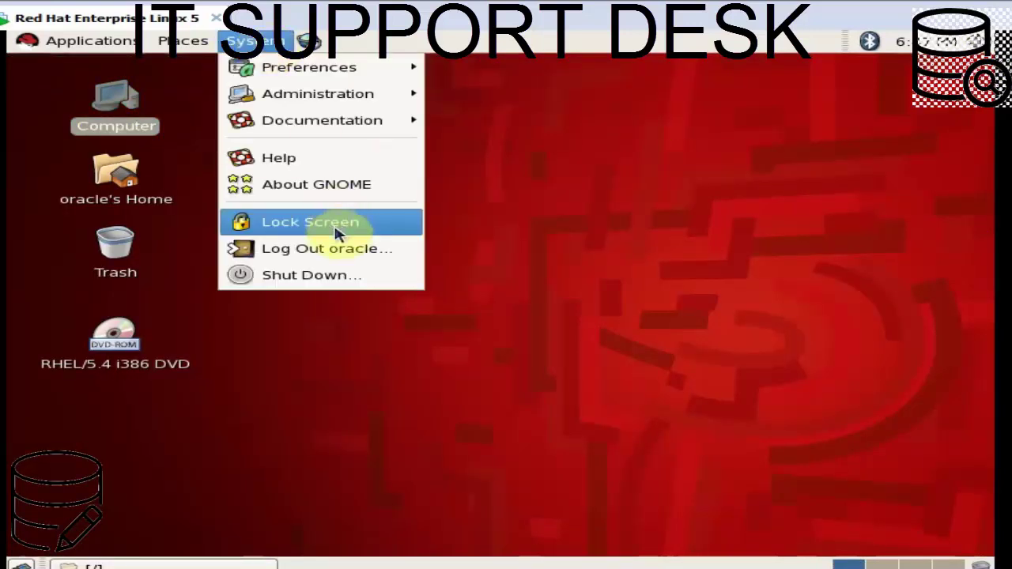
click(324, 251)
click(678, 338)
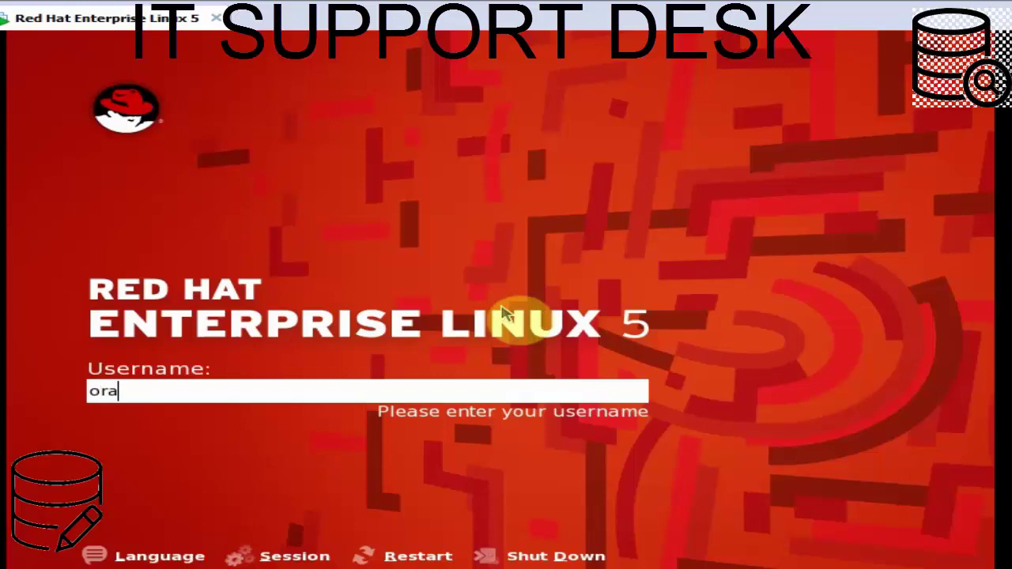
Log back in as the oracle user, entering the account password
key(Return)
key(Return)
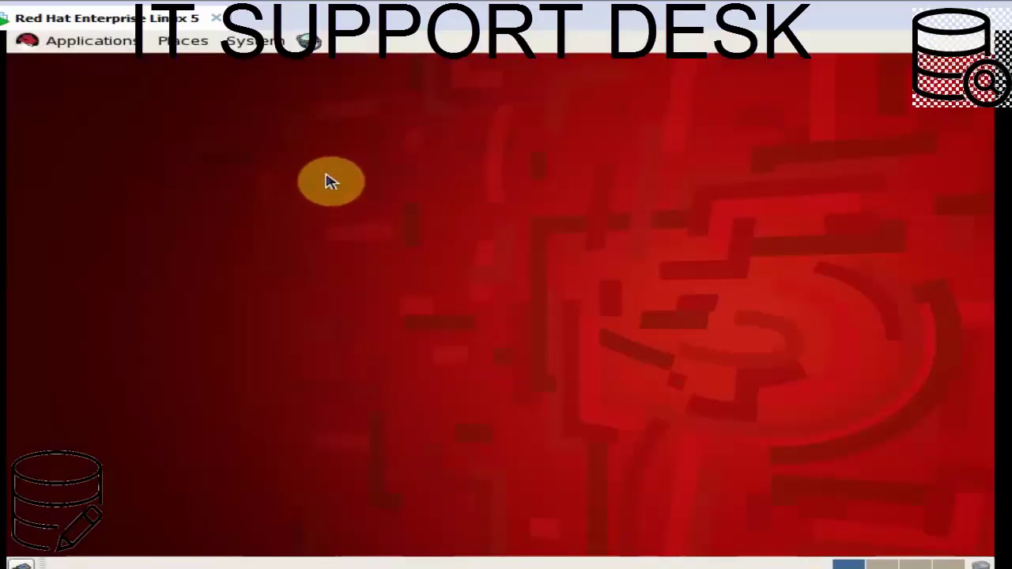
Open a new terminal from the desktop and echo $ORACLE_SID to confirm DB11G
right_click(331, 129)
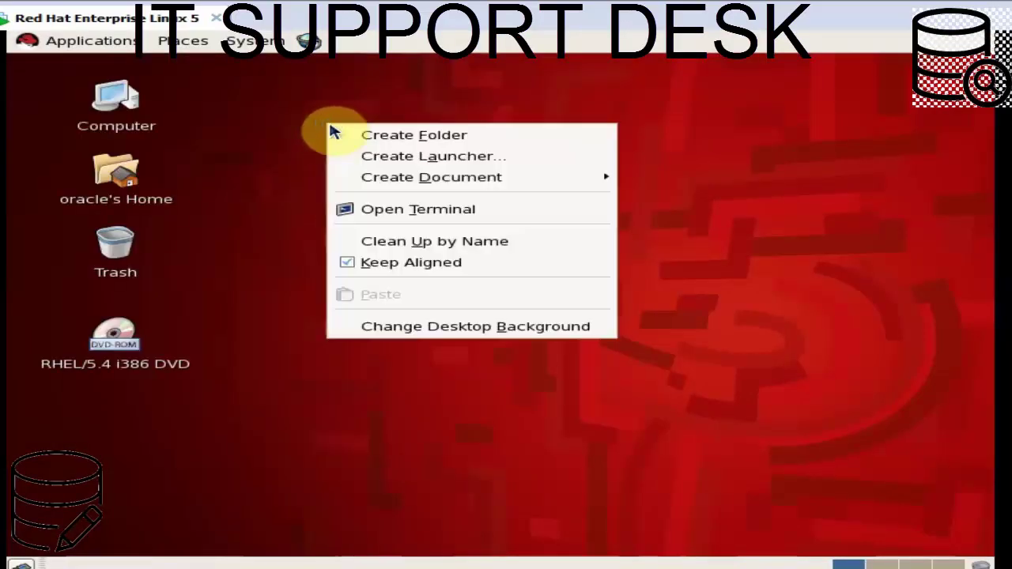
click(373, 208)
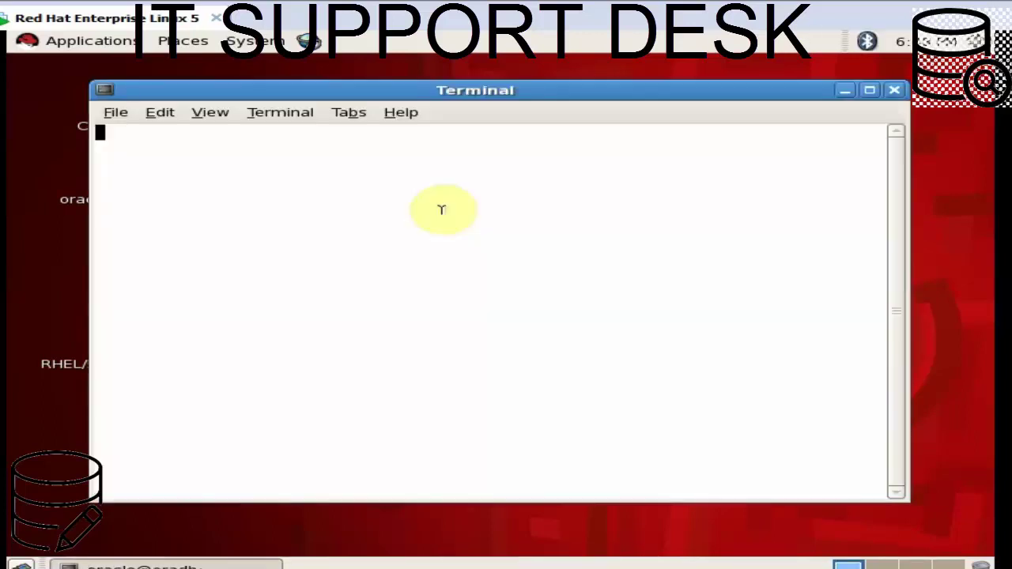
key(Return)
key(Return)
key(Return)
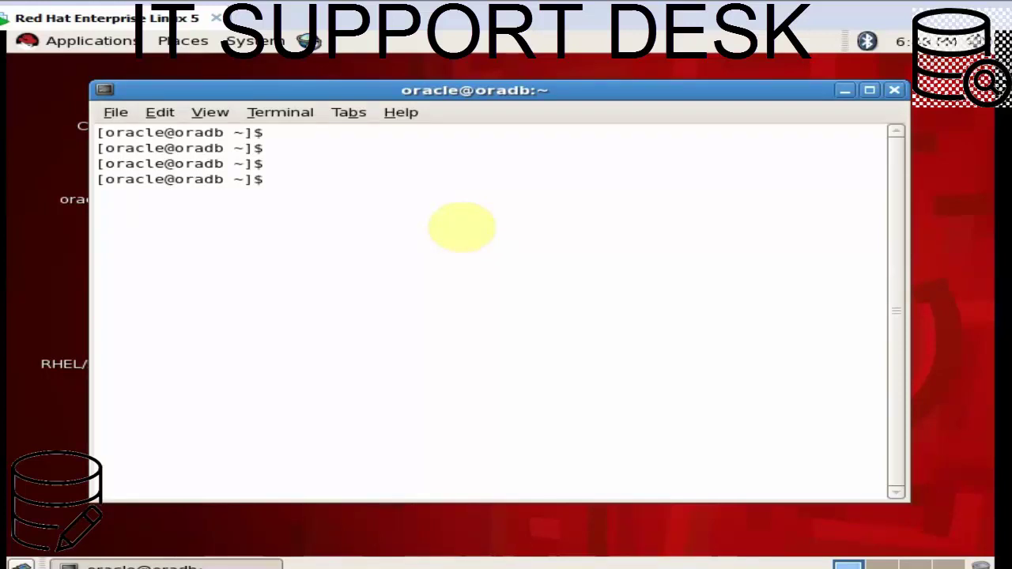
text(echo $ORACLE)
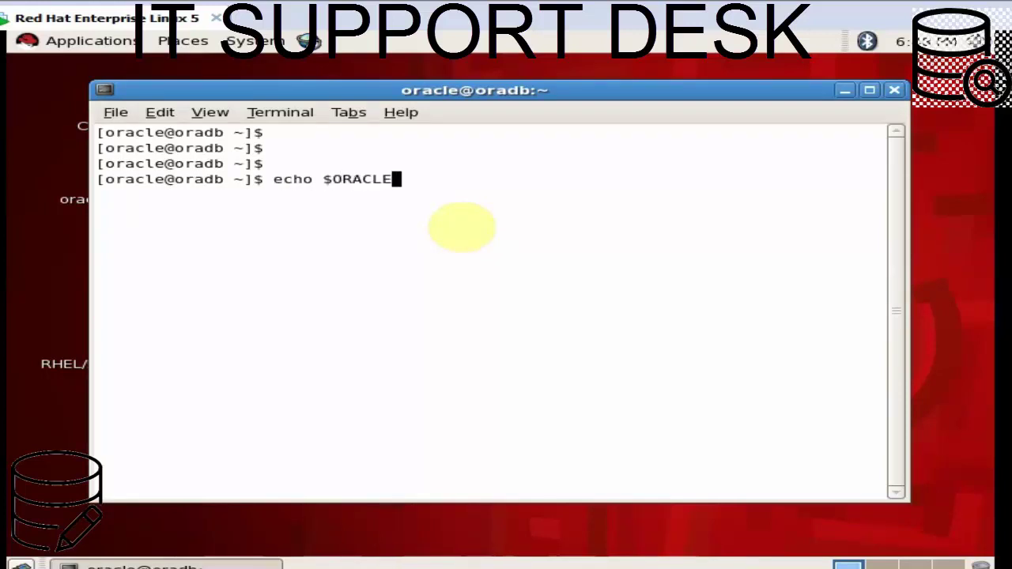
text(_SID)
key(Return)
Echo $ORACLE_HOME to confirm /u01/app/oracle/product/11.2.0/db_1
key(Up)
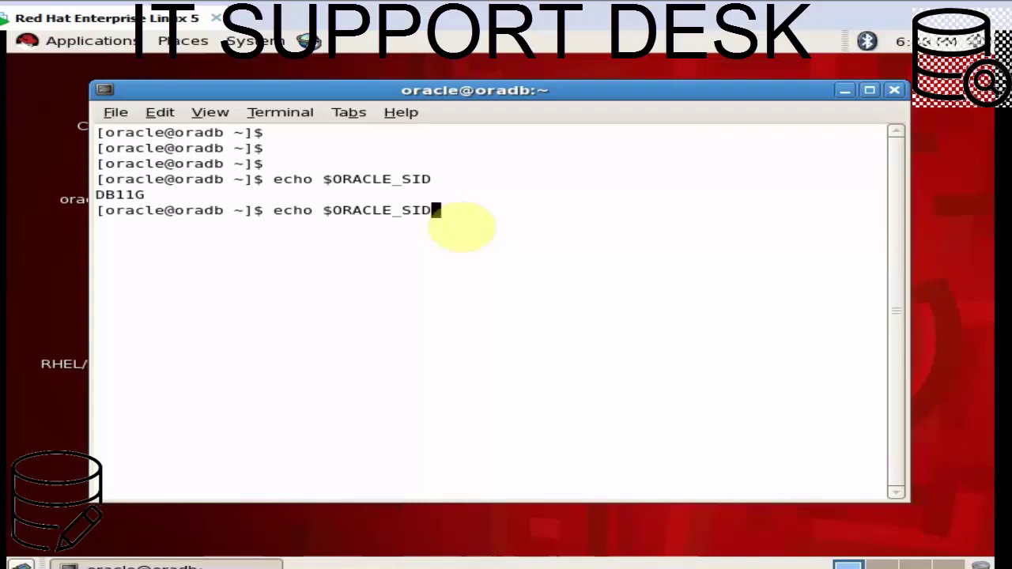
key(BackSpace)
key(BackSpace)
key(BackSpace)
text(HOME)
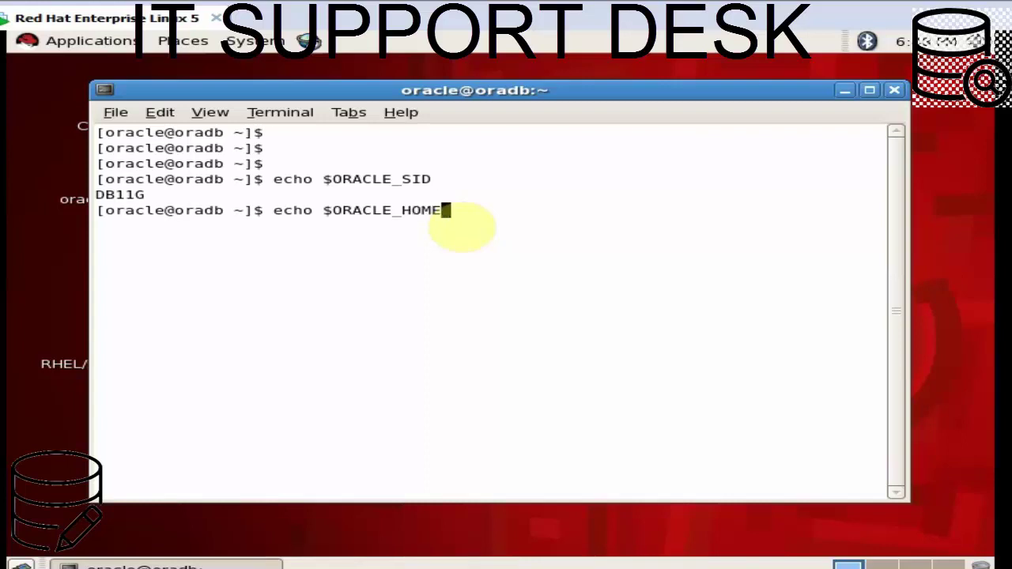
key(Return)
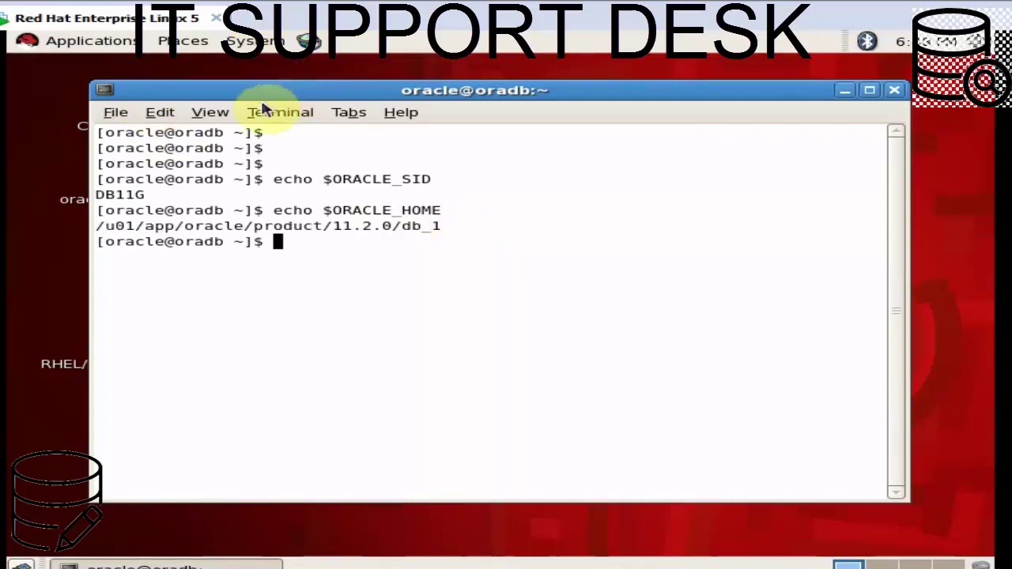
Zoom in the terminal text and move the window slightly up
click(217, 111)
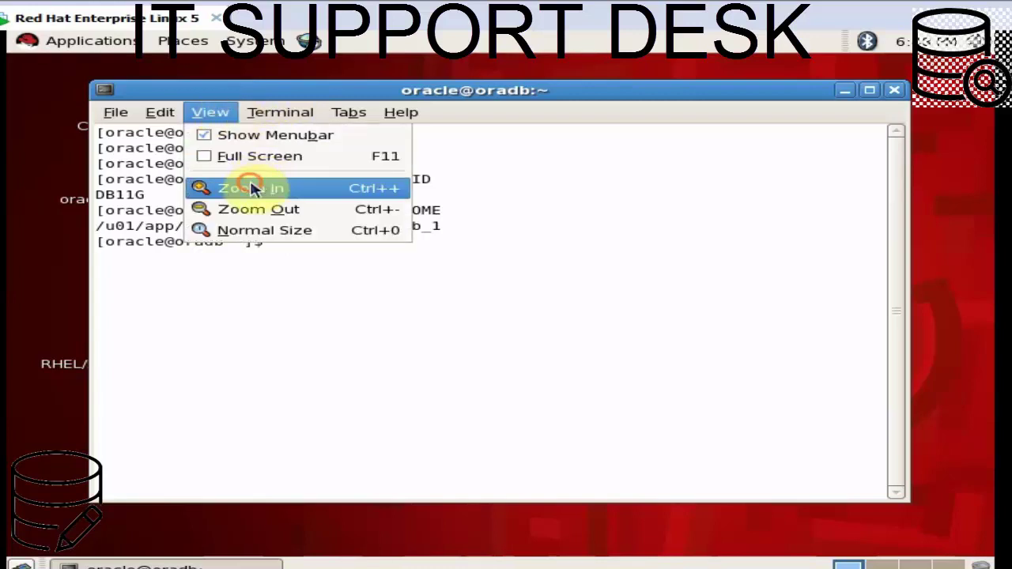
click(253, 188)
drag(322, 90, 316, 73)
key(Return)
key(Return)
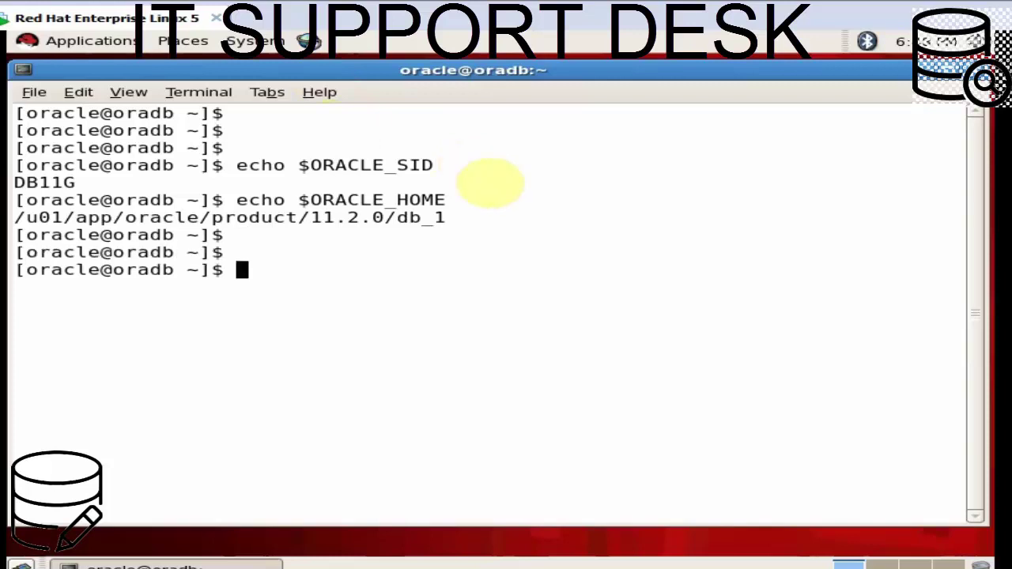
Change into /u01/database, listing /u01 and the database folder contents with ll
text(cd /u01)
key(Return)
text(ll)
key(Return)
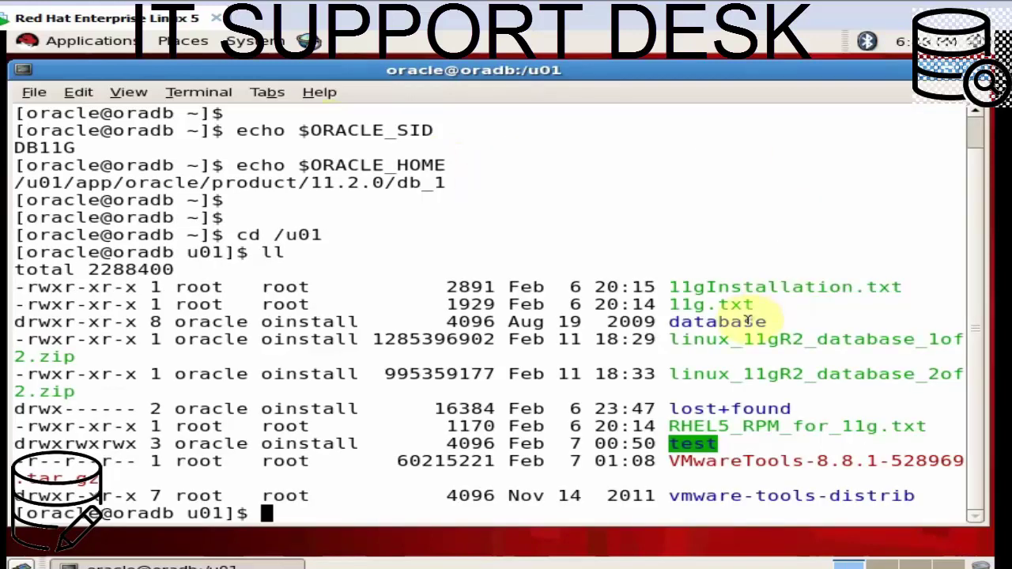
double_click(728, 321)
text(cd data)
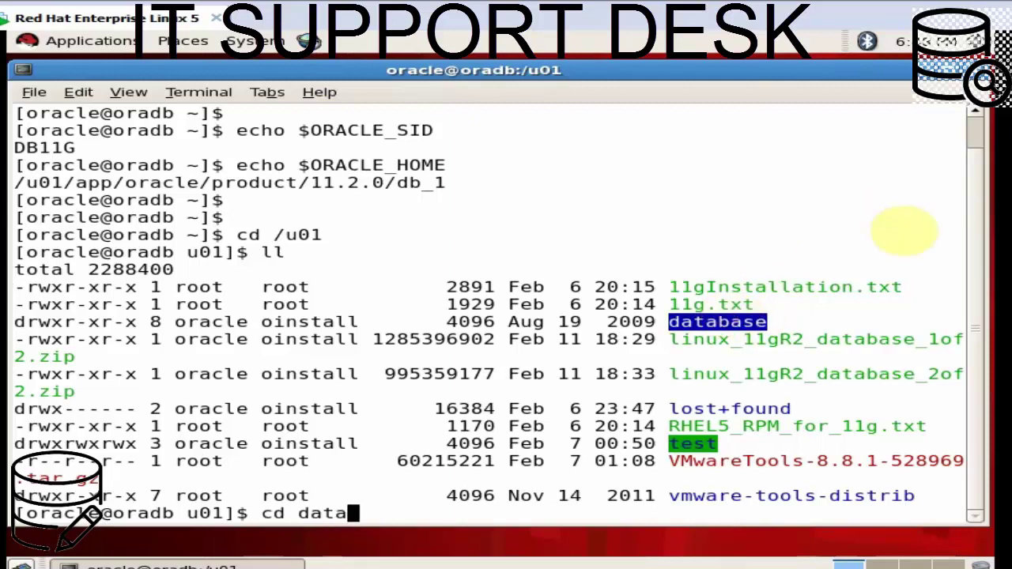
key(Tab)
key(Return)
text(ll)
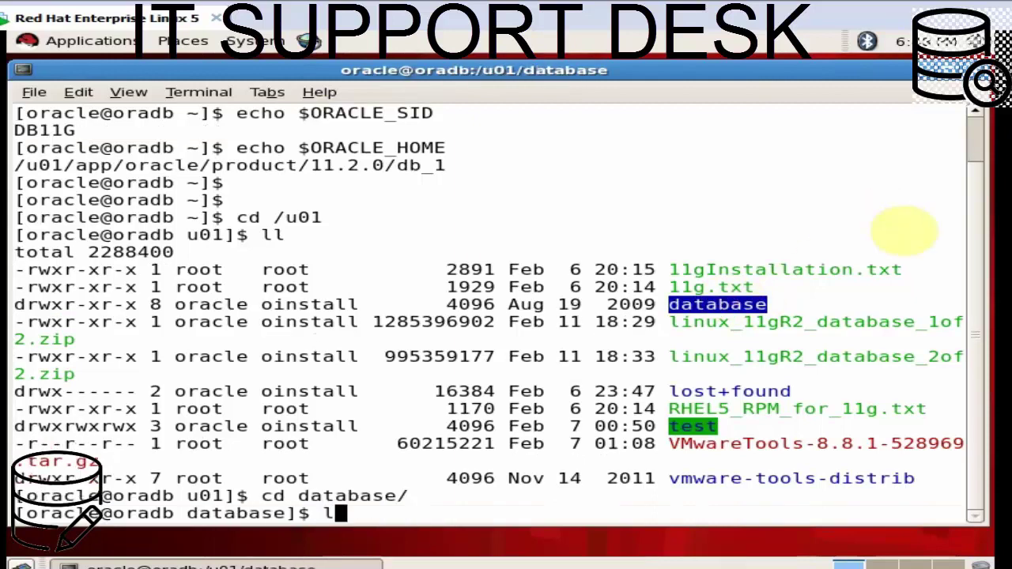
key(Return)
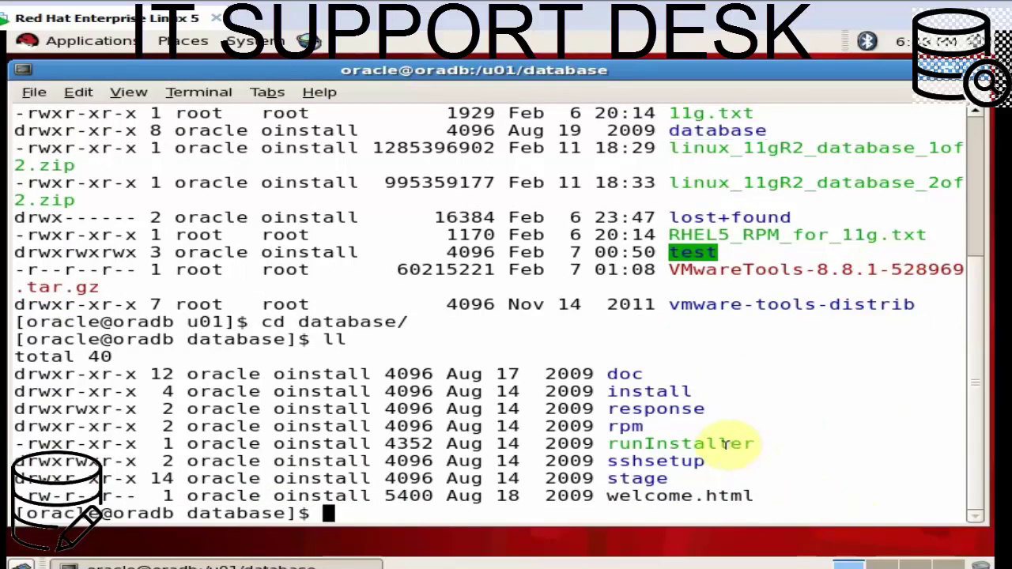
Launch the Oracle installer with ./runInstaller
double_click(731, 444)
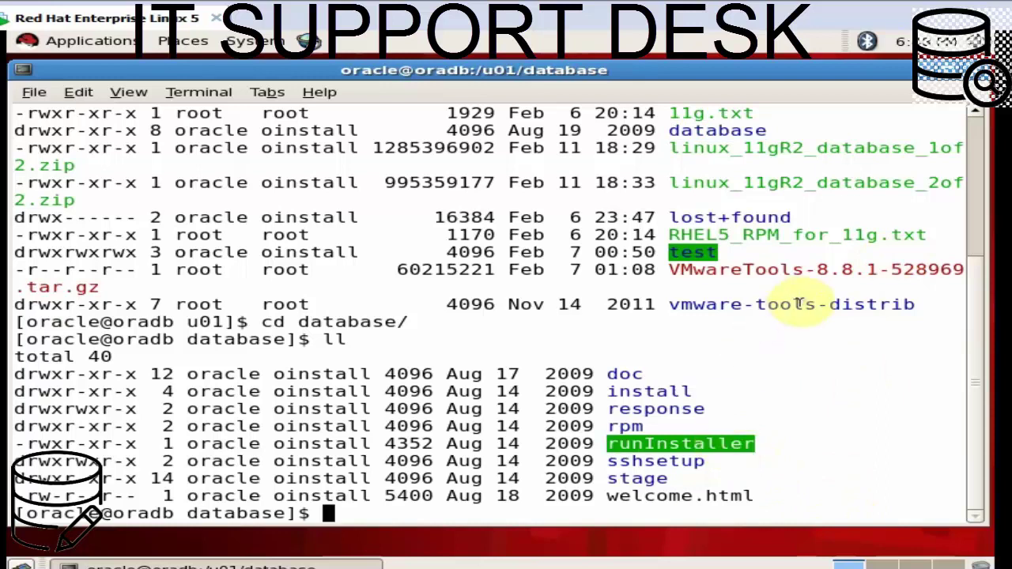
text(./)
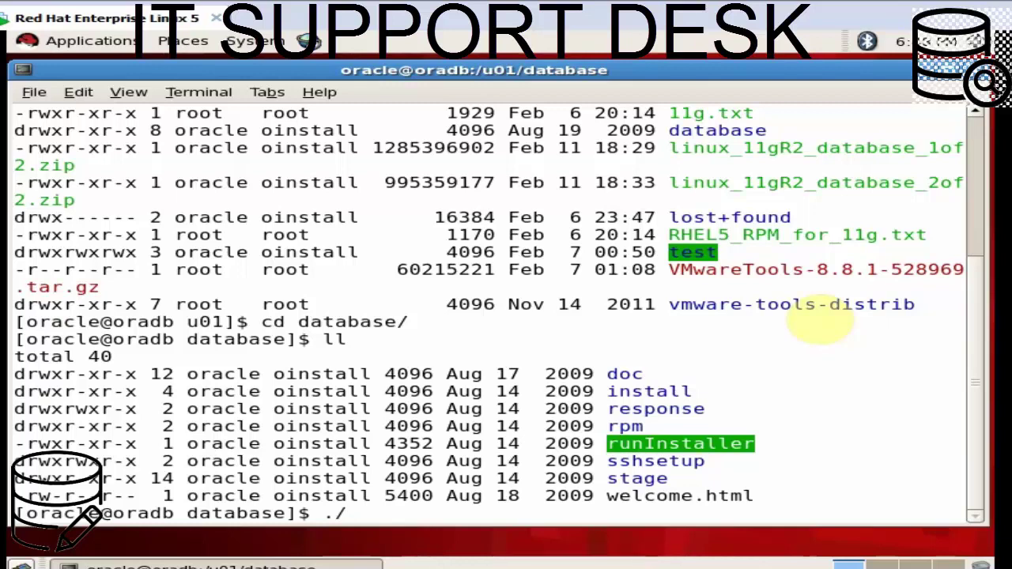
click(797, 305)
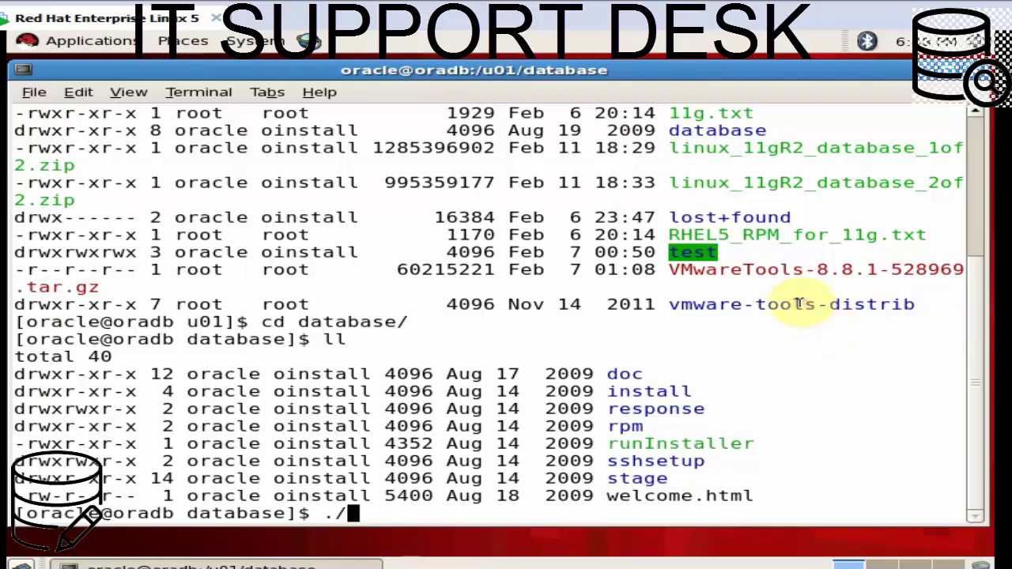
text(ru)
key(Tab)
key(Return)
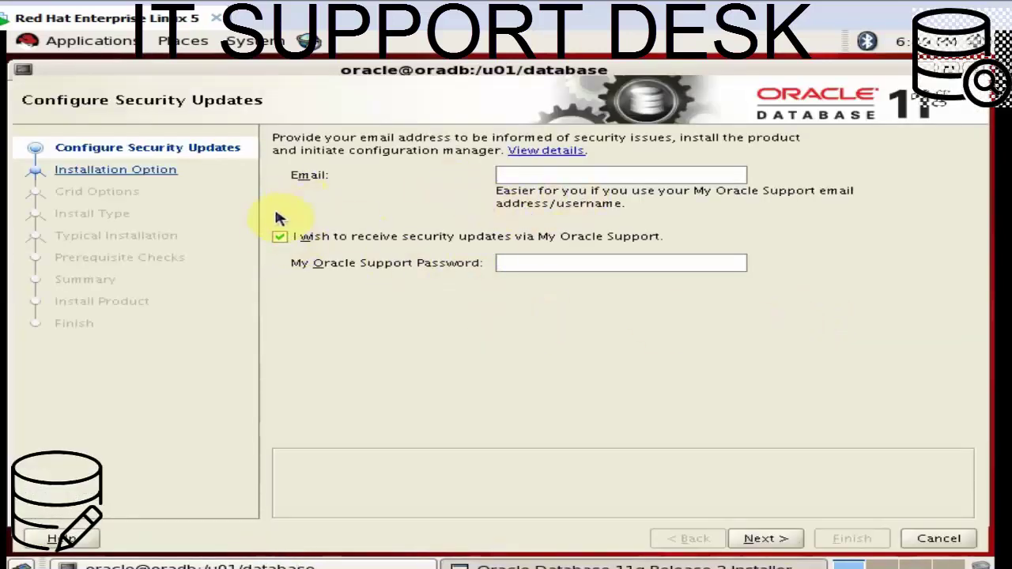
Decline security updates, accept the no-email warning, and select 'Install database software only'
click(280, 238)
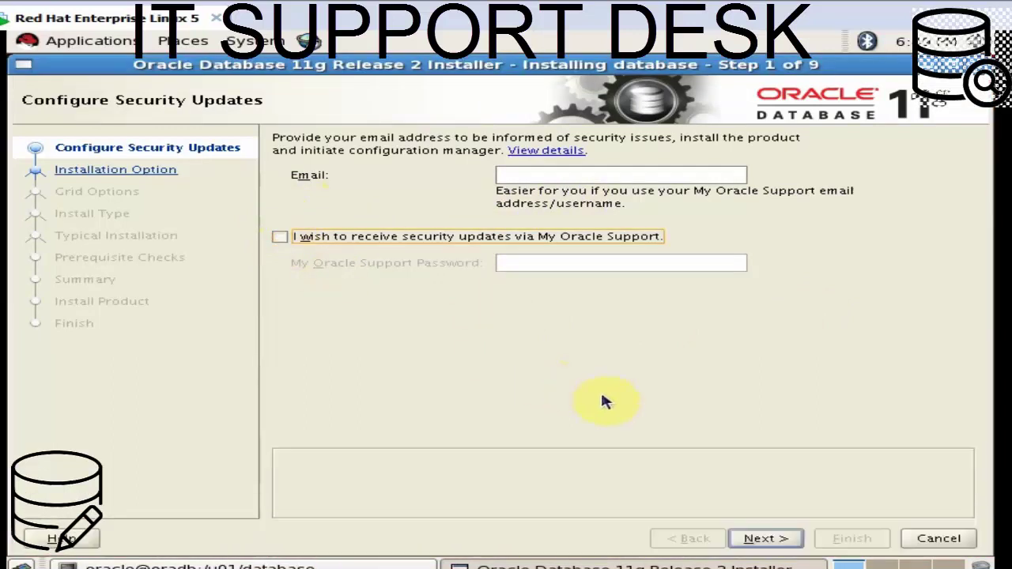
key(alt+n)
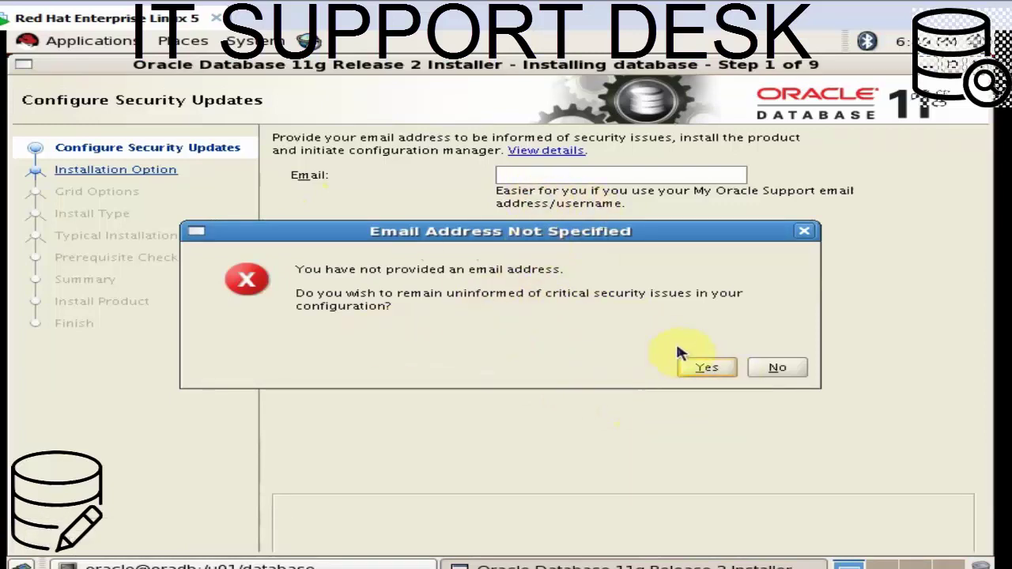
click(714, 370)
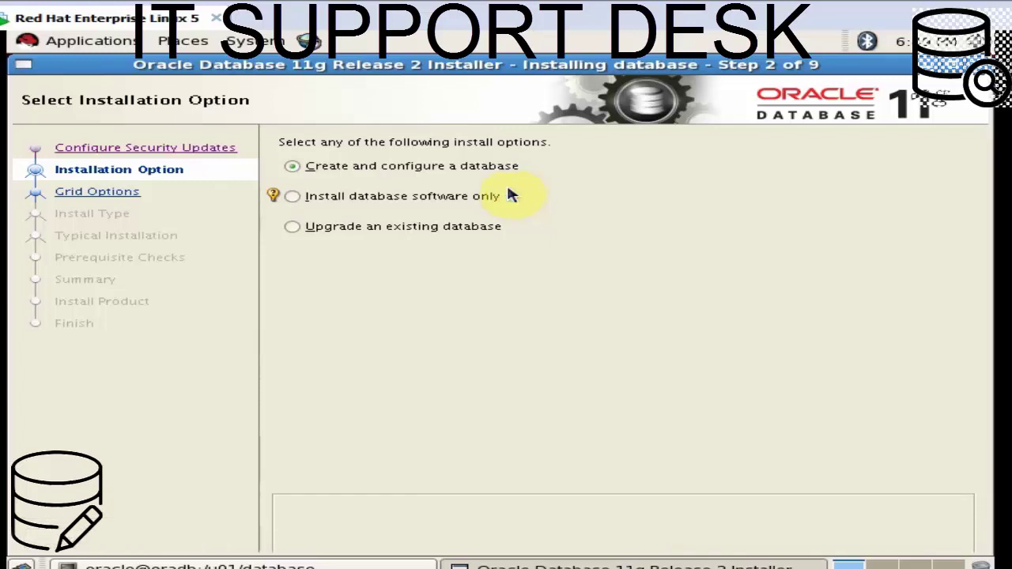
click(291, 197)
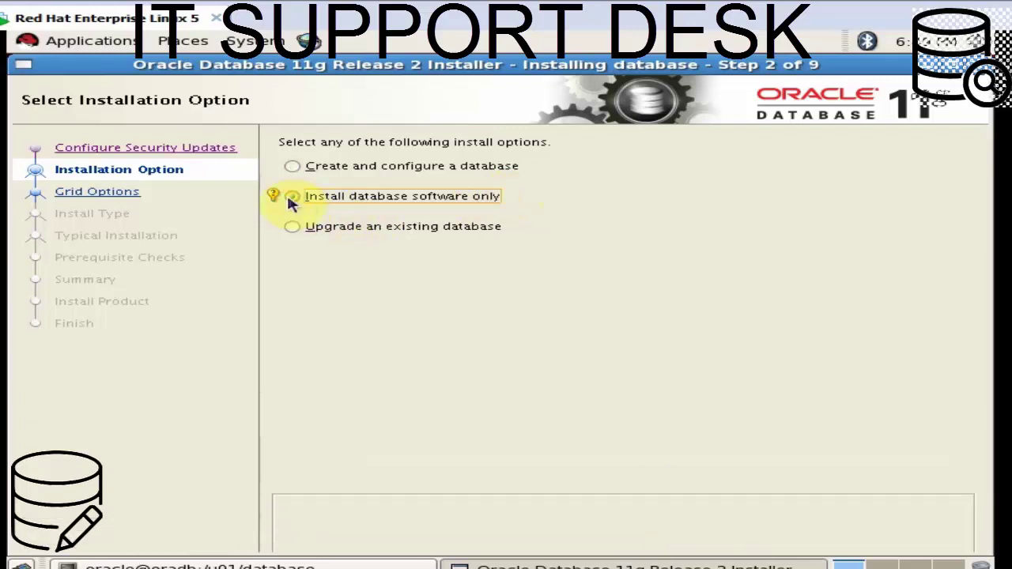
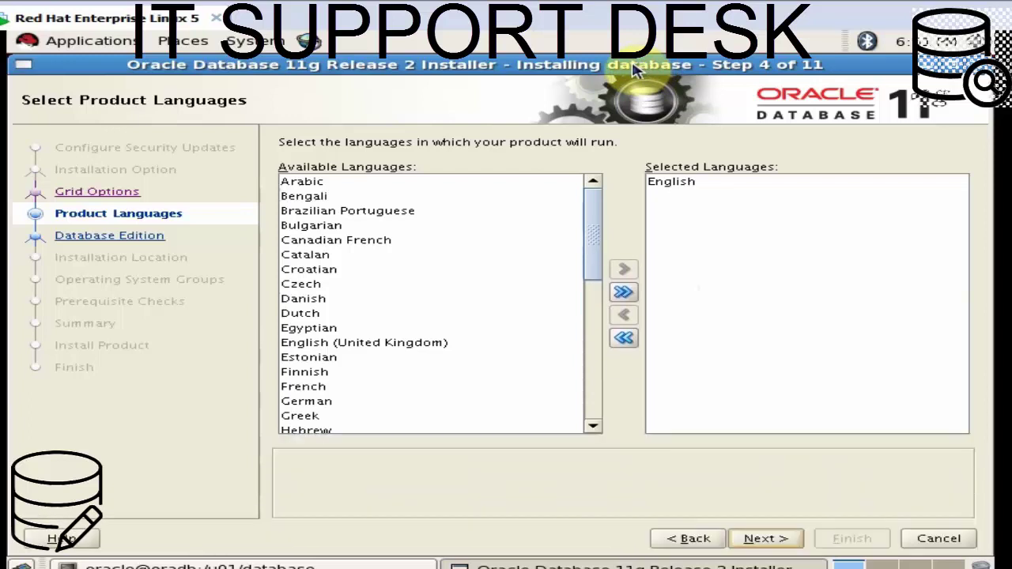
Keep English as the product language and go on to the Select Database Edition step with Enterprise Edition
key(alt+n)
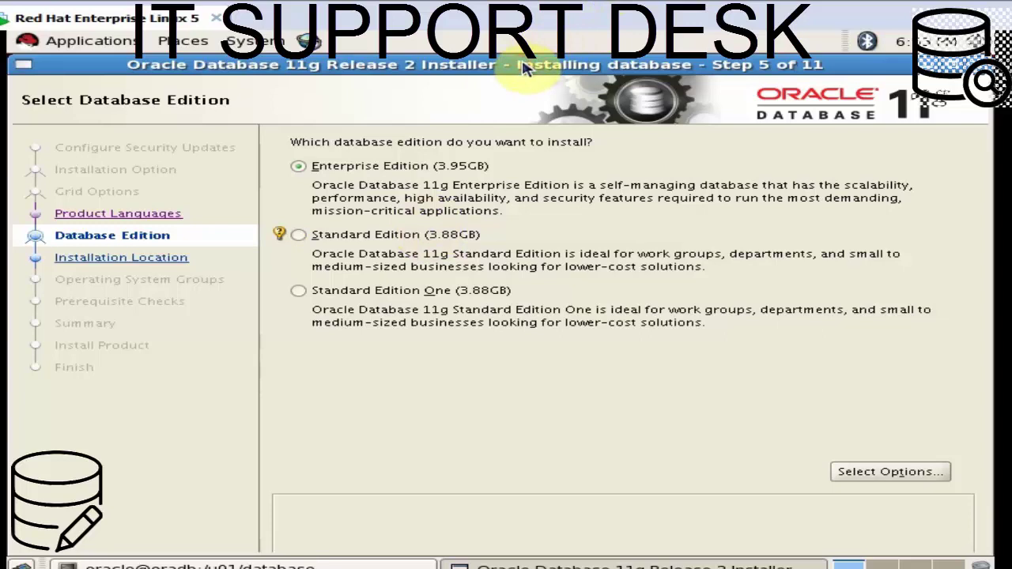
Keep Enterprise Edition and accept the /u01/app/oracle base and software location paths
key(alt+n)
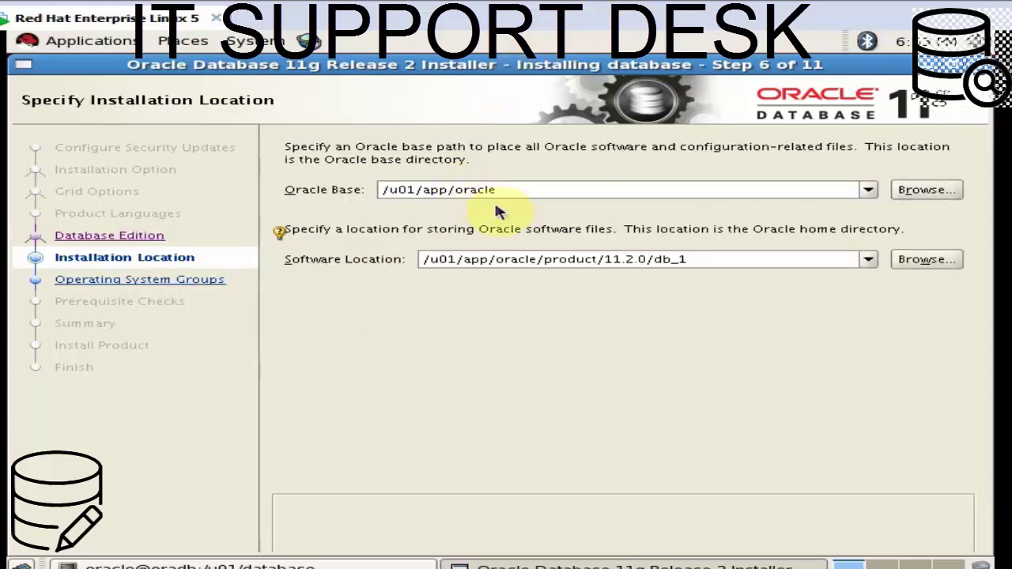
drag(521, 188, 350, 189)
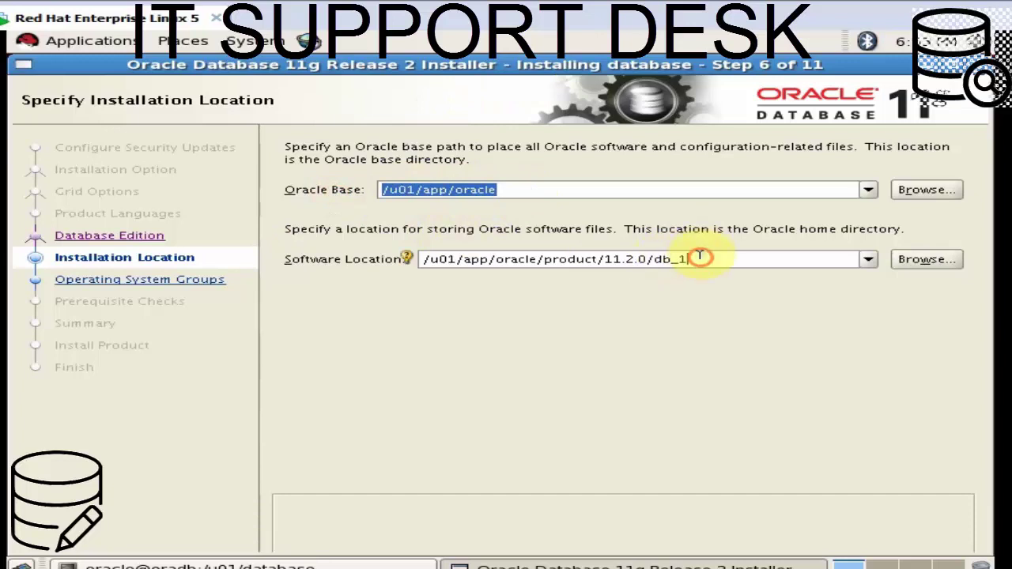
drag(698, 255, 411, 257)
mouse_move(405, 258)
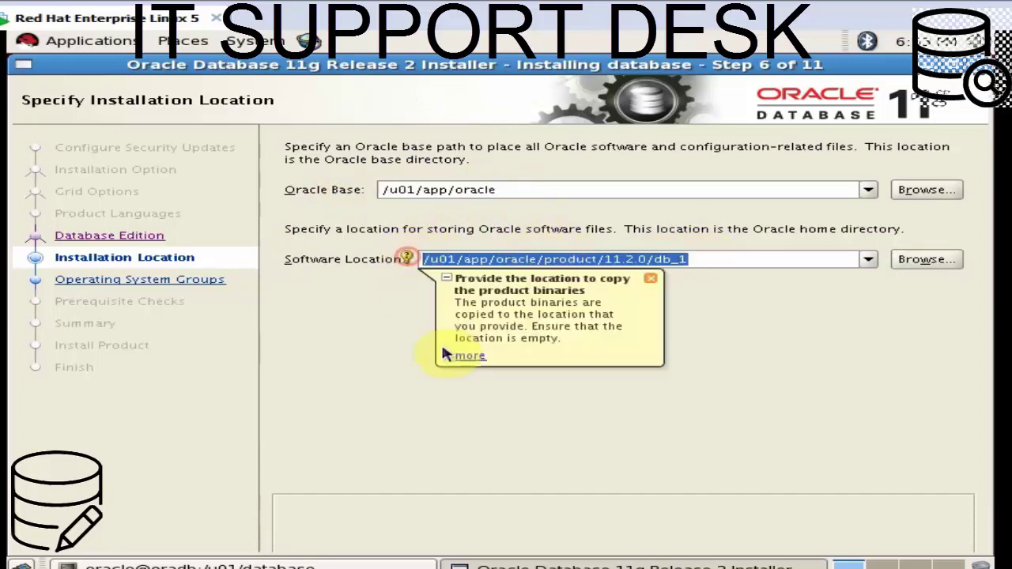
click(727, 255)
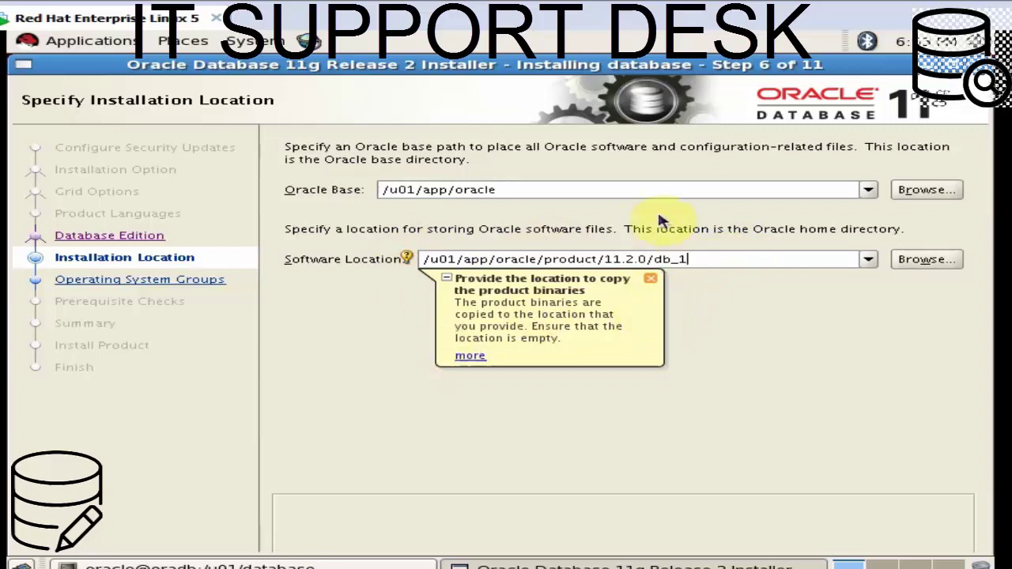
click(649, 279)
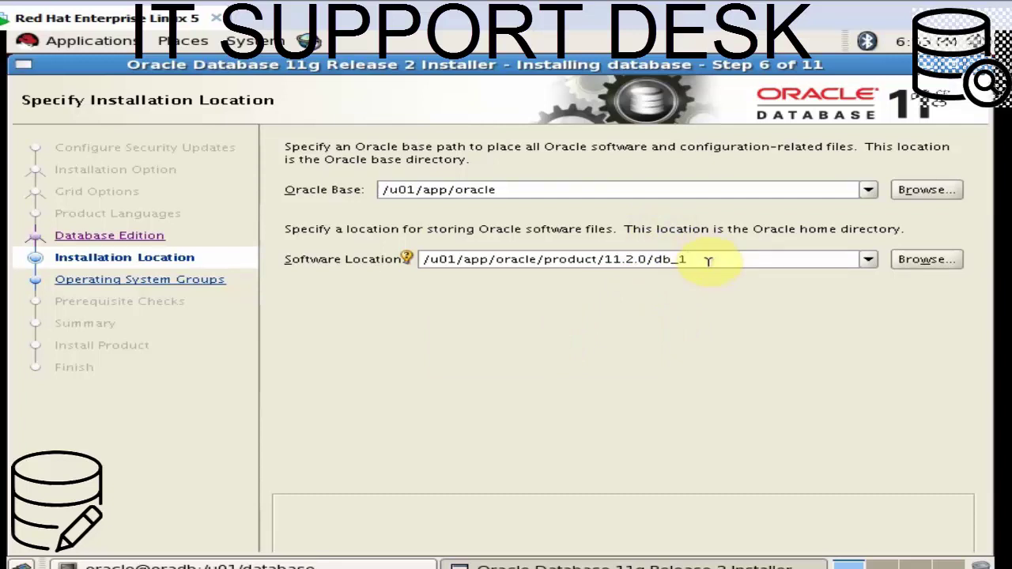
click(709, 258)
triple_click(709, 257)
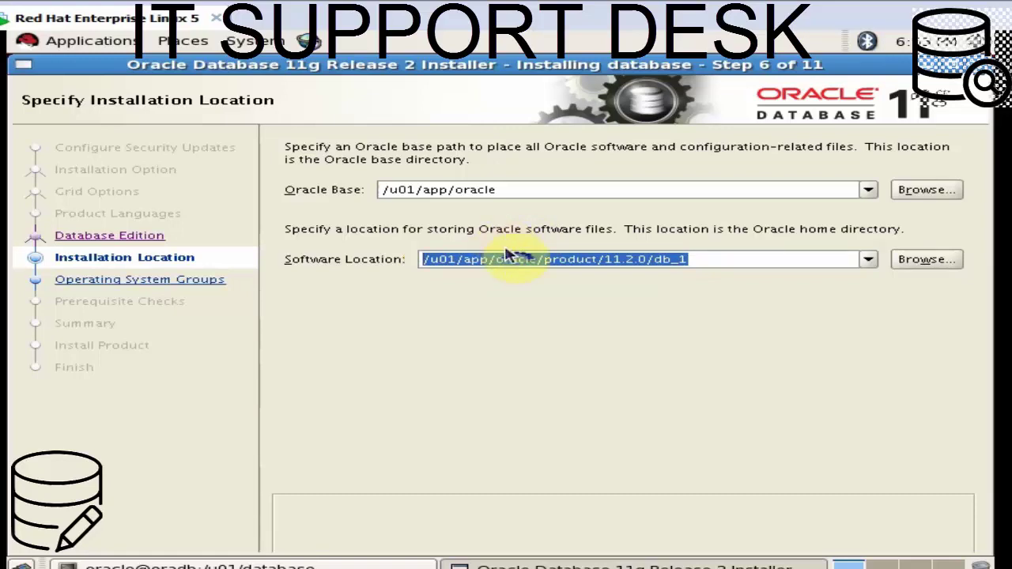
key(alt+n)
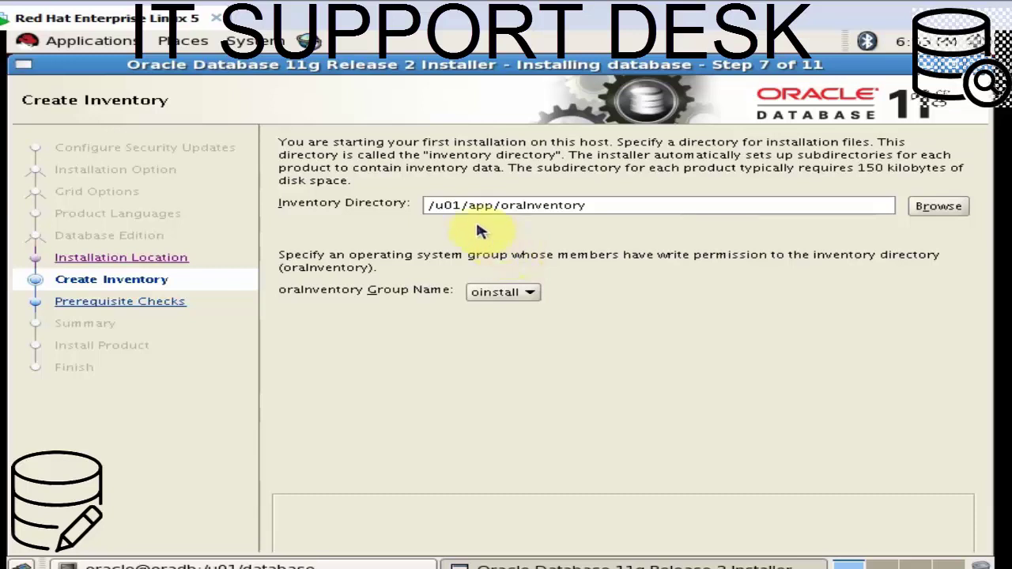
Keep /u01/app/oraInventory as the inventory directory with the oinstall group
click(498, 205)
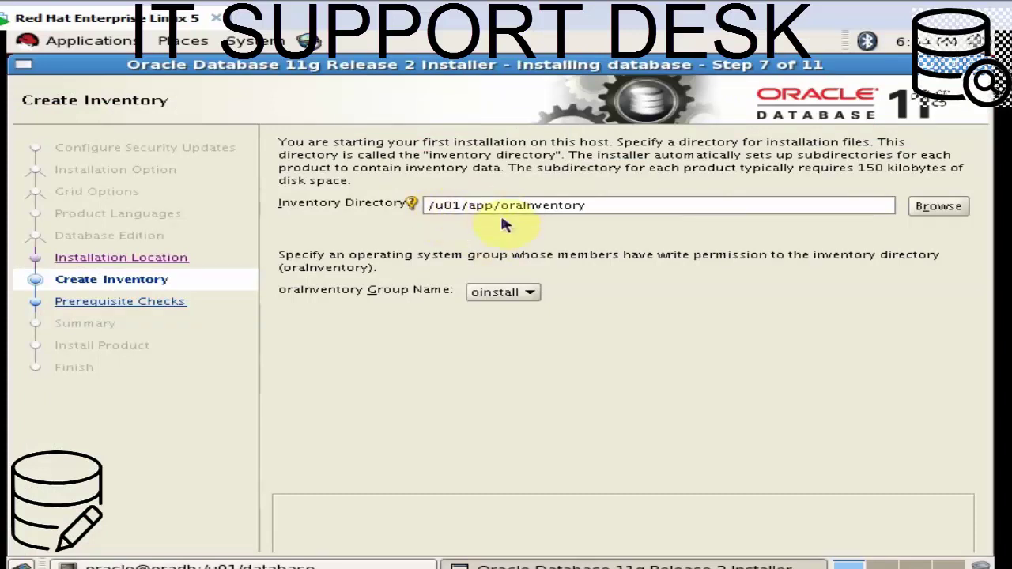
drag(585, 204, 419, 203)
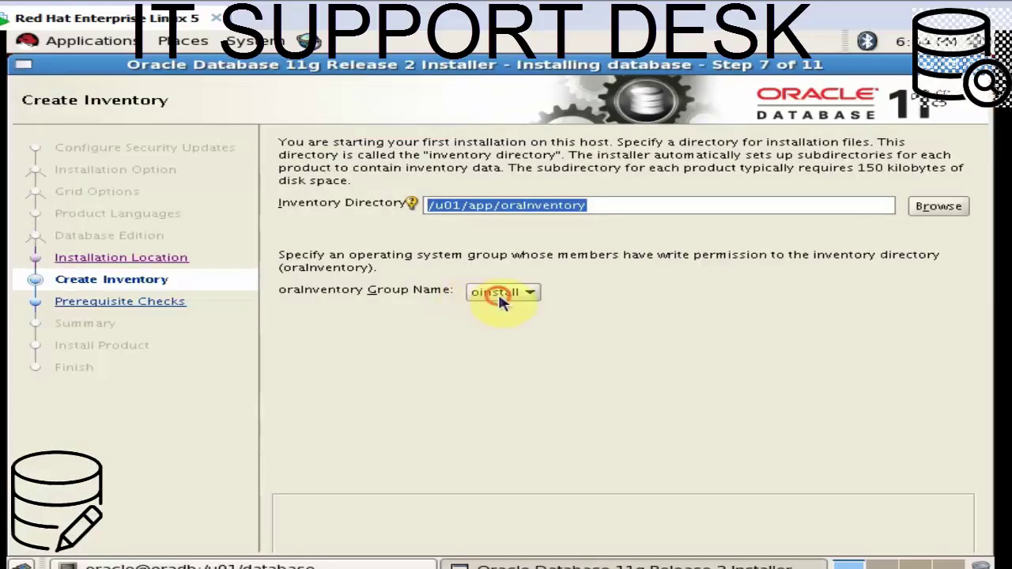
click(500, 300)
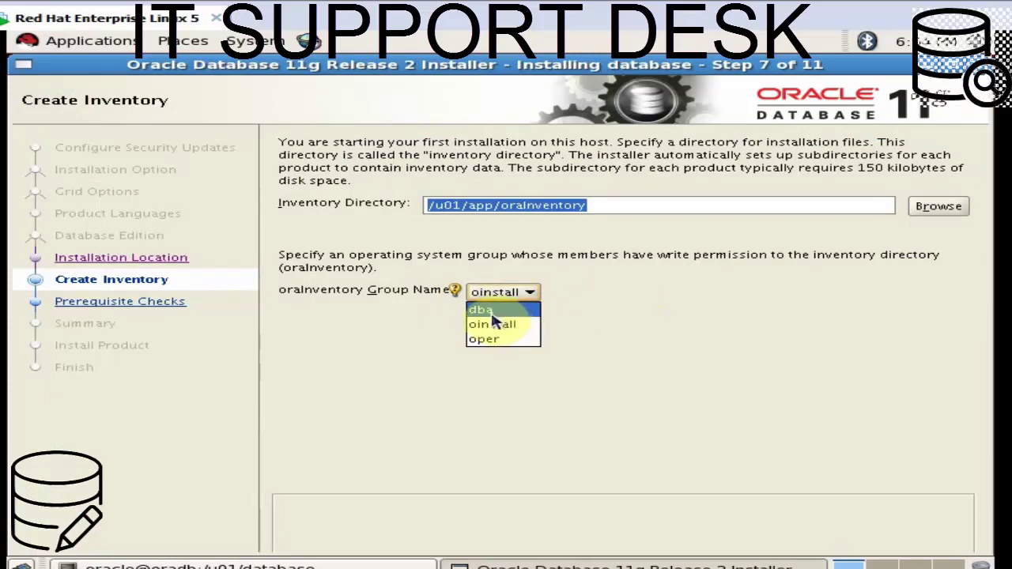
click(497, 326)
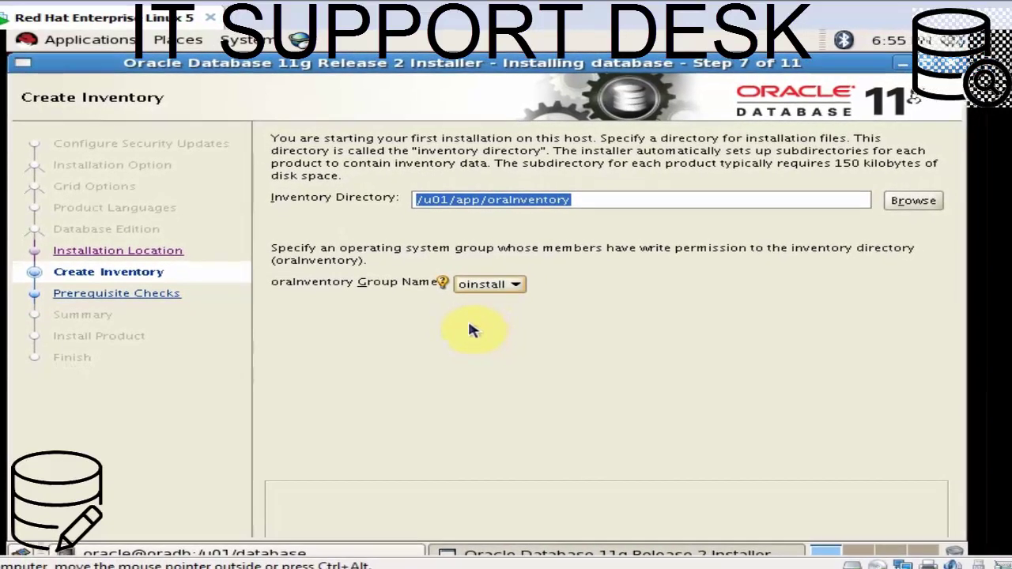
key(alt+n)
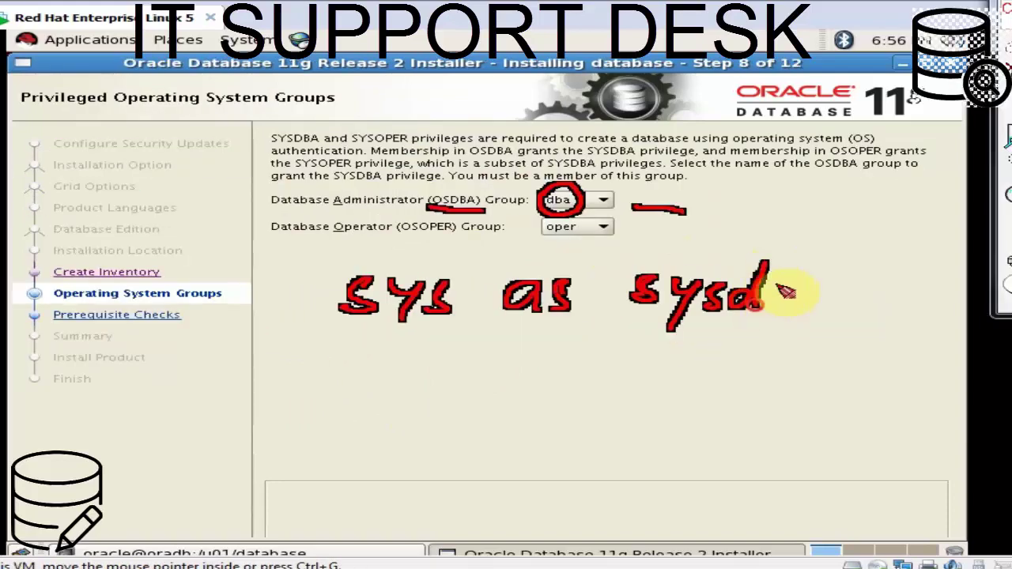
mouse_move(795, 300)
mouse_down()
mouse_move(829, 300)
mouse_move(845, 314)
mouse_up()
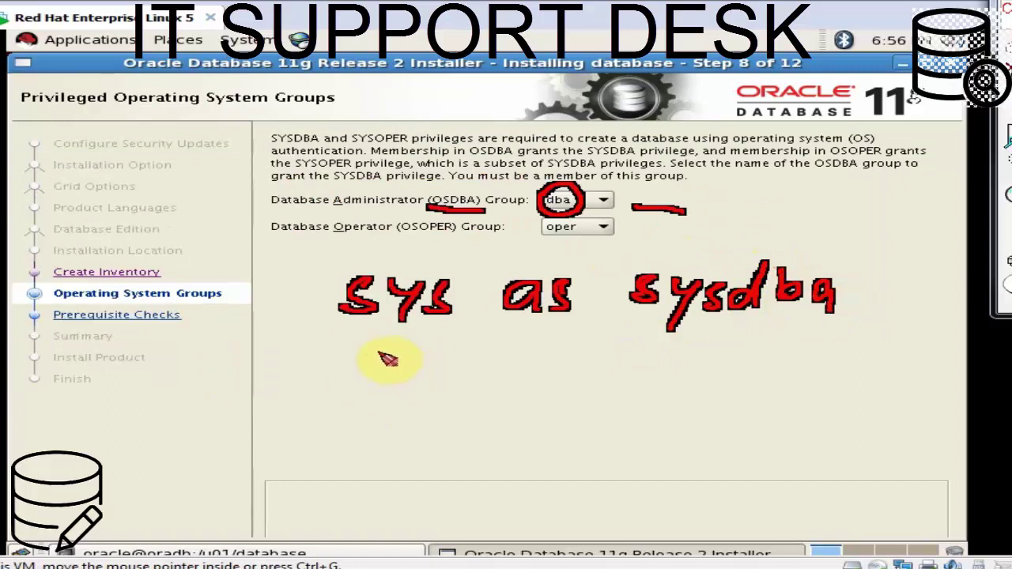
mouse_move(389, 344)
mouse_down()
mouse_move(377, 372)
mouse_move(414, 373)
mouse_up()
drag(457, 348, 451, 366)
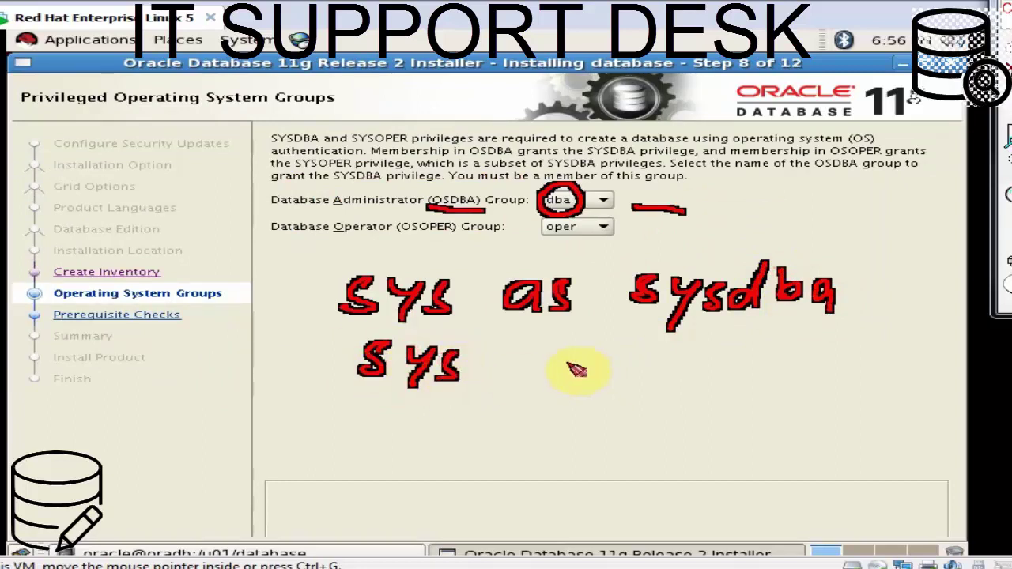
mouse_move(553, 352)
mouse_down()
mouse_move(537, 368)
mouse_move(583, 354)
mouse_move(563, 383)
mouse_up()
mouse_move(672, 348)
mouse_down()
mouse_move(656, 373)
mouse_move(668, 380)
mouse_move(712, 358)
mouse_move(751, 368)
mouse_move(824, 355)
mouse_move(840, 368)
mouse_move(858, 352)
mouse_up()
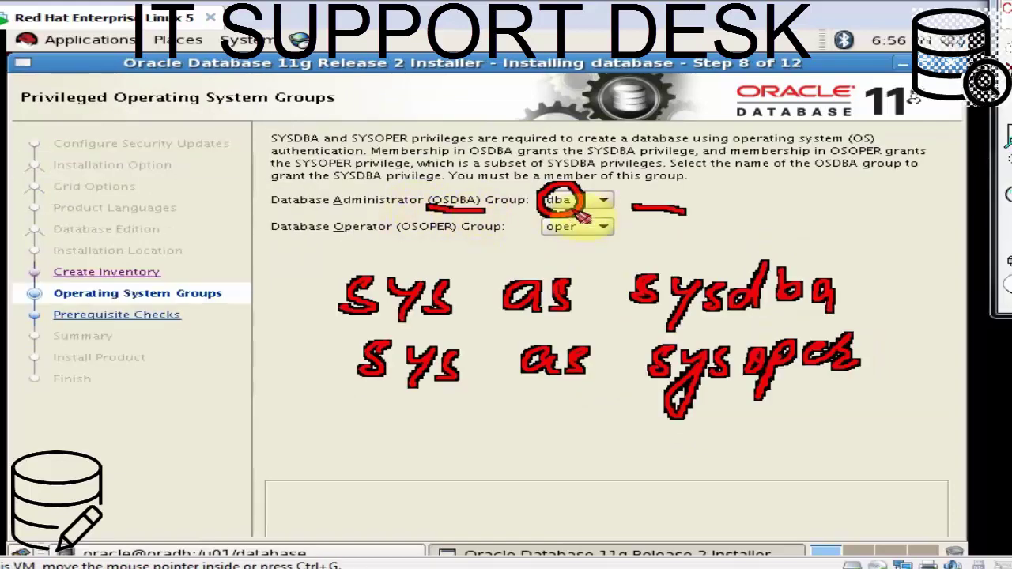
drag(294, 290, 265, 227)
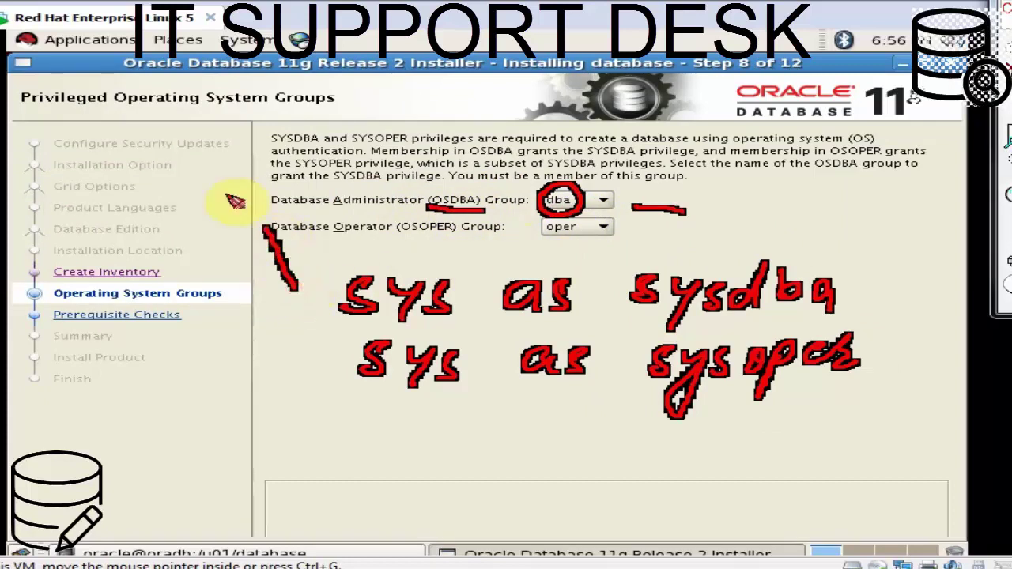
mouse_move(217, 124)
mouse_down()
mouse_move(273, 136)
mouse_move(446, 138)
mouse_move(520, 195)
mouse_move(434, 215)
mouse_move(420, 199)
mouse_move(488, 198)
mouse_move(484, 212)
mouse_up()
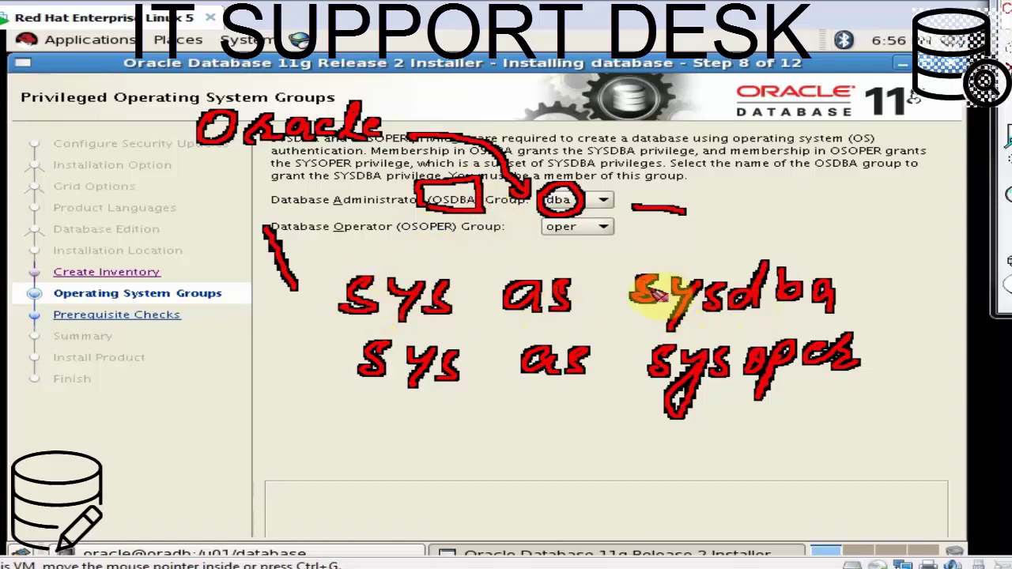
mouse_move(570, 79)
mouse_down()
mouse_move(585, 91)
mouse_move(569, 107)
mouse_move(580, 79)
mouse_up()
drag(644, 150, 692, 107)
mouse_move(716, 127)
mouse_down()
mouse_move(763, 136)
mouse_move(776, 150)
mouse_up()
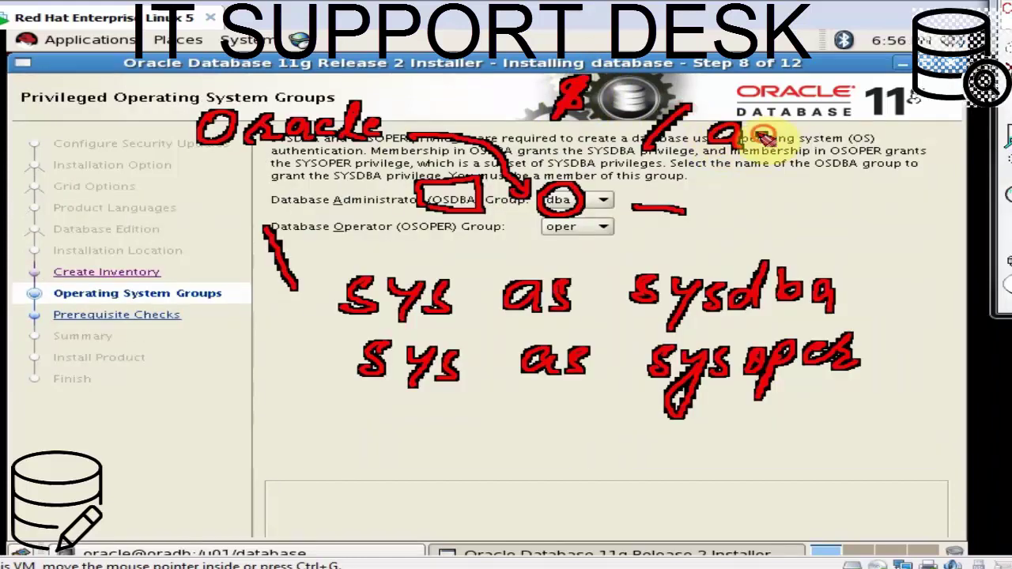
mouse_move(850, 127)
mouse_down()
mouse_move(830, 142)
mouse_move(860, 181)
mouse_up()
mouse_move(860, 180)
mouse_down()
mouse_move(878, 141)
mouse_move(949, 130)
mouse_move(966, 138)
mouse_move(961, 145)
mouse_up()
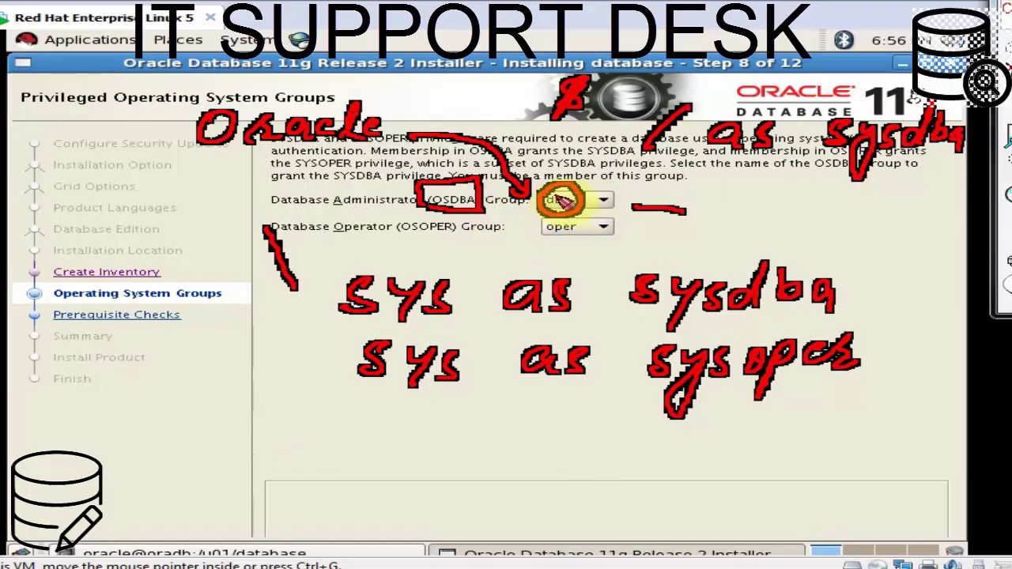
mouse_move(207, 118)
mouse_down()
mouse_move(178, 130)
mouse_move(395, 170)
mouse_move(316, 70)
mouse_move(437, 146)
mouse_up()
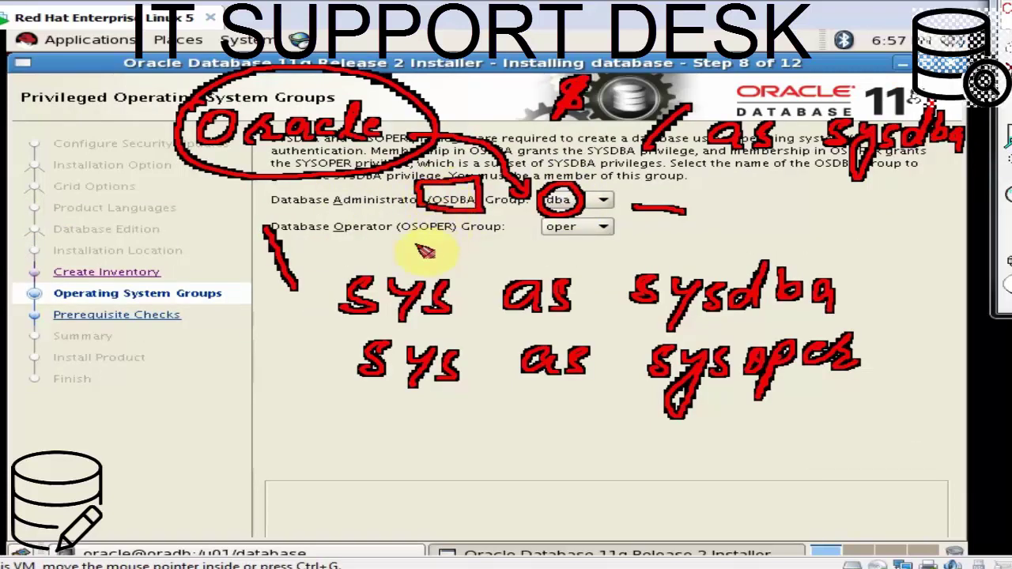
drag(395, 237, 450, 242)
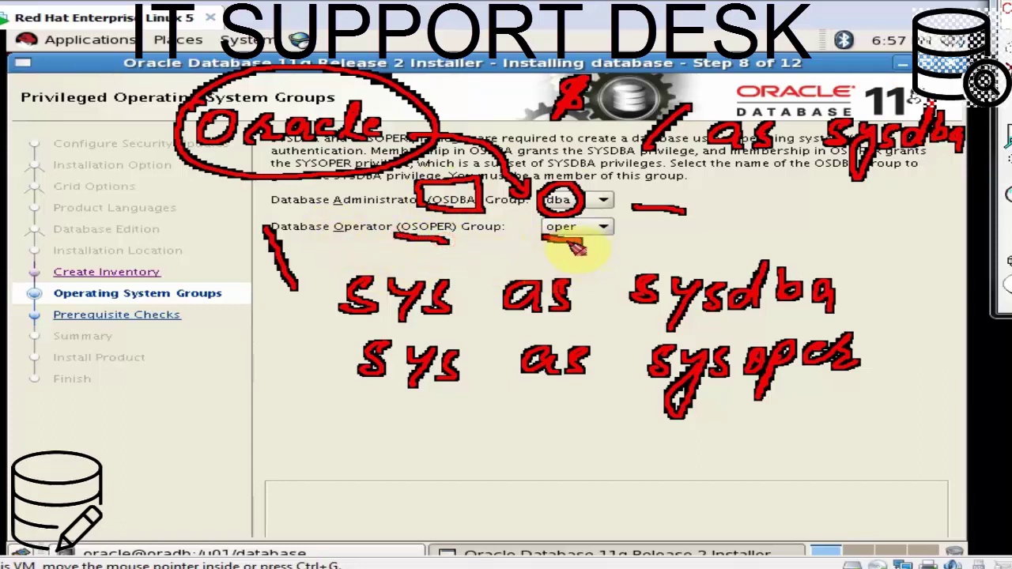
drag(578, 241, 543, 237)
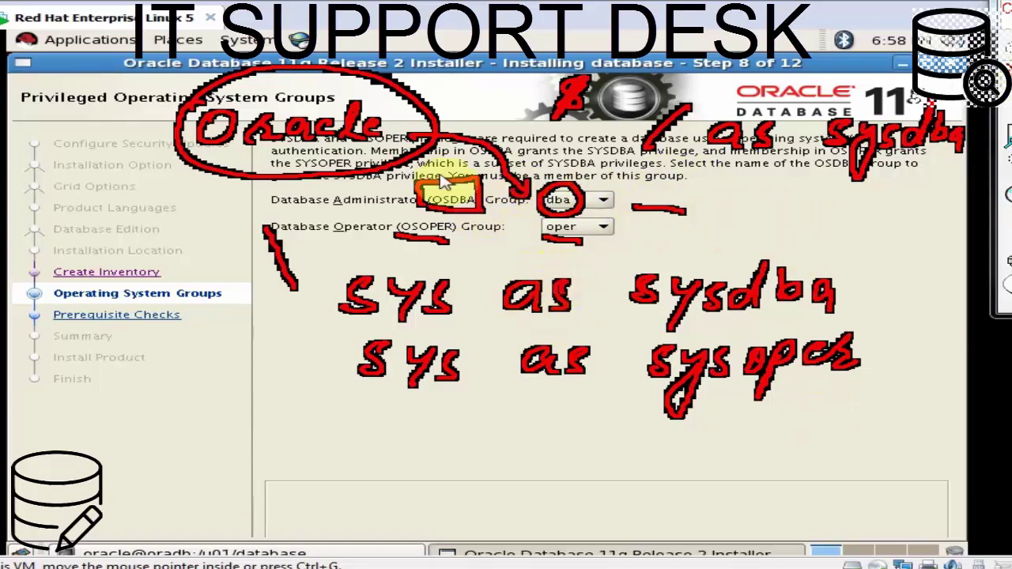
click(519, 224)
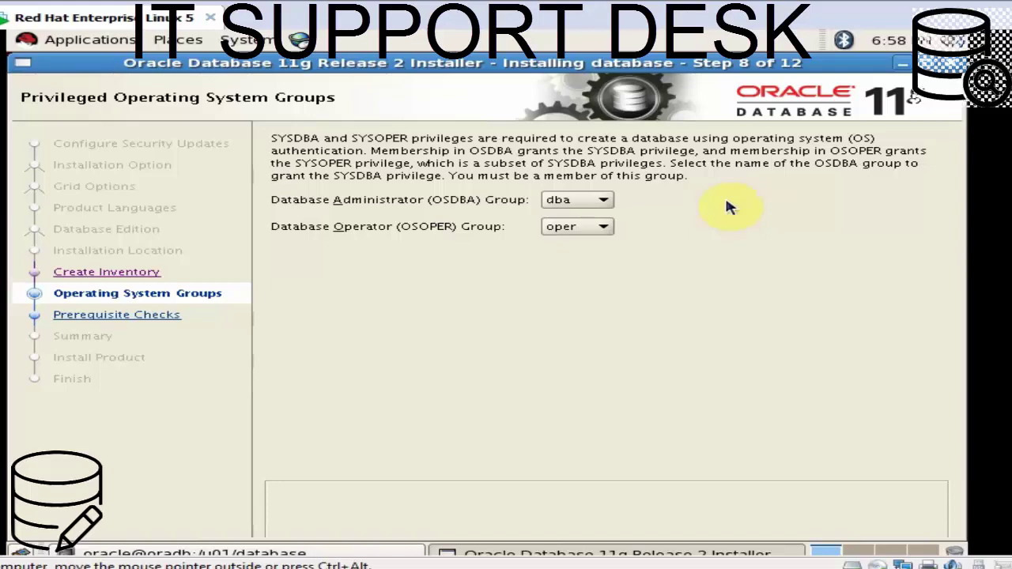
Accept the dba and oper groups and run the prerequisite checks
key(Return)
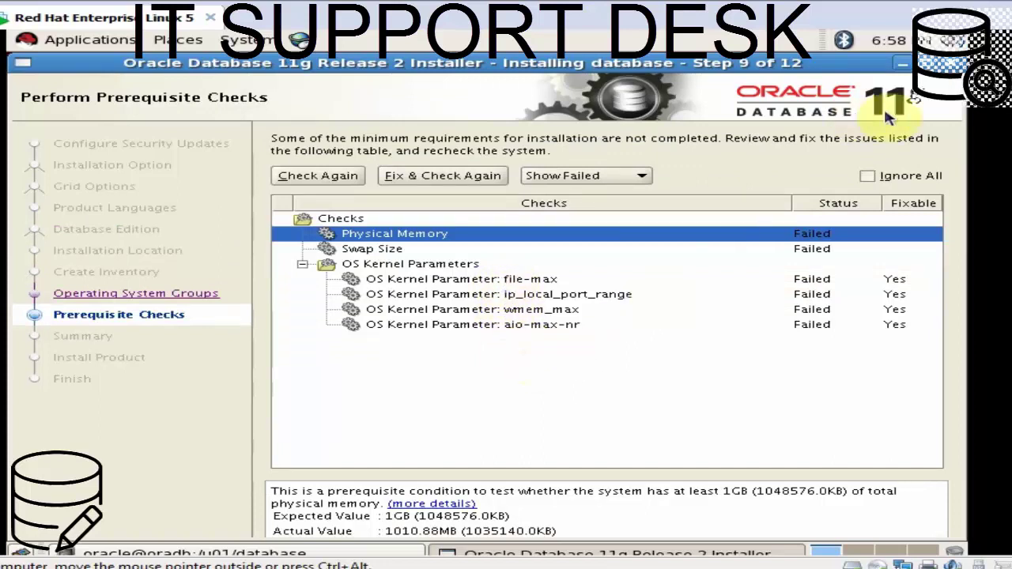
Ignore all failed prerequisite checks and start installing from the Summary page
click(867, 174)
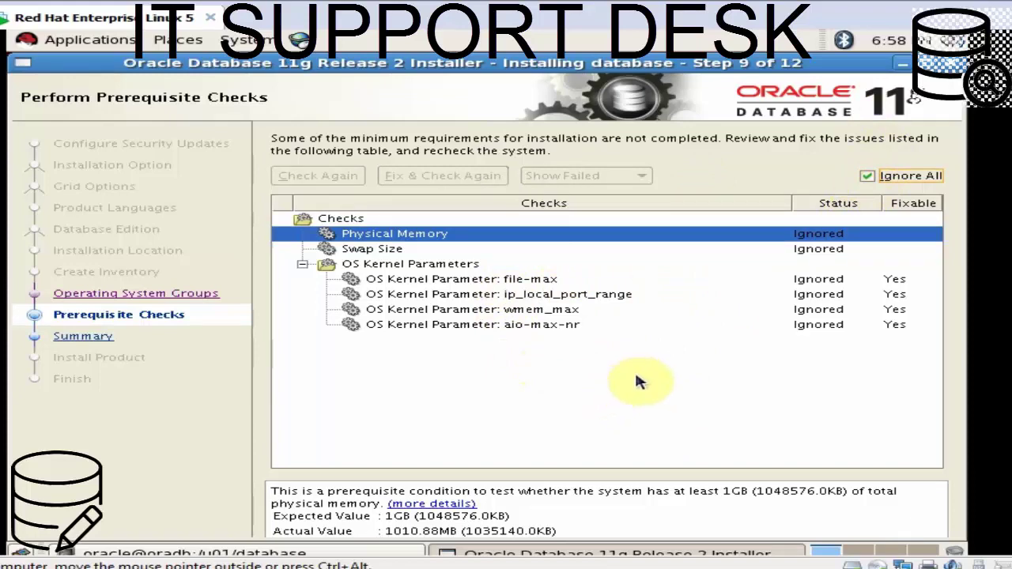
key(alt+n)
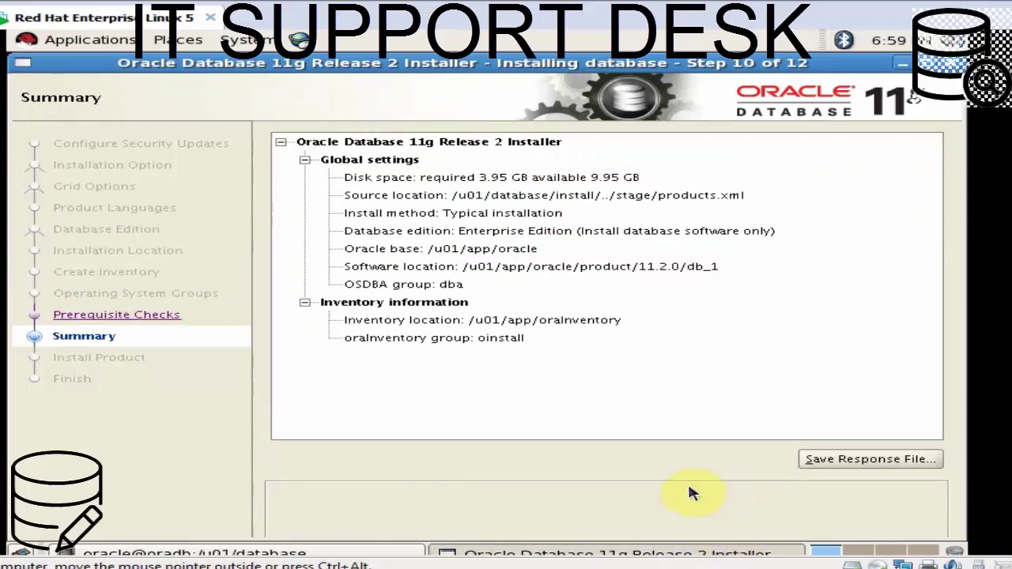
key(alt+i)
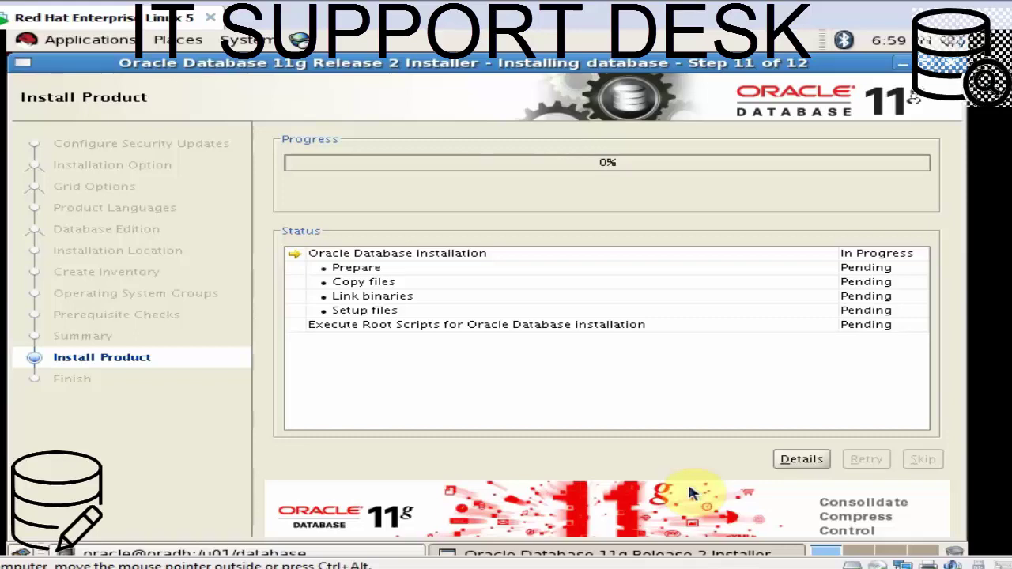
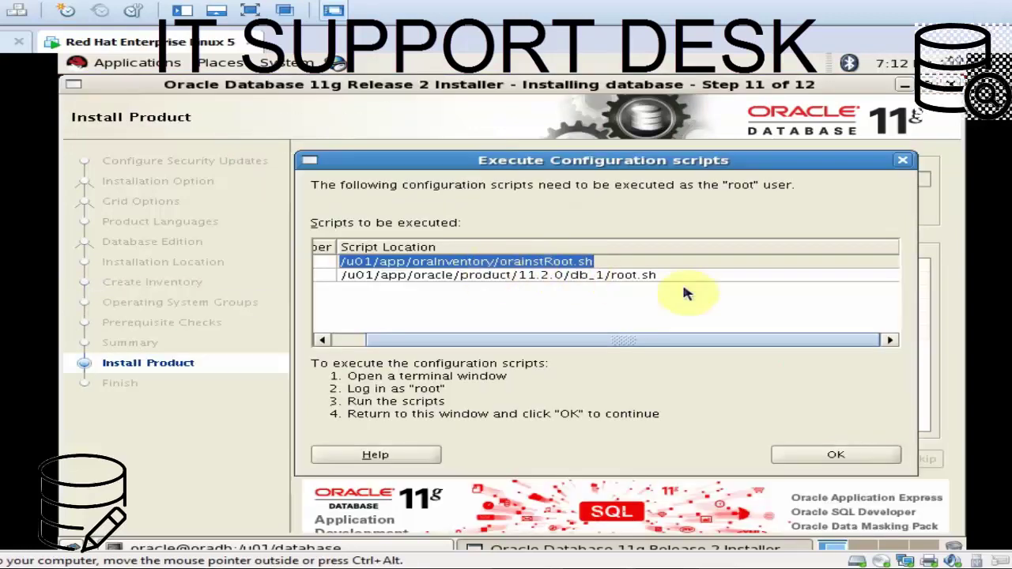
Open a new terminal tab and switch to root with su -, entering the root password
click(229, 547)
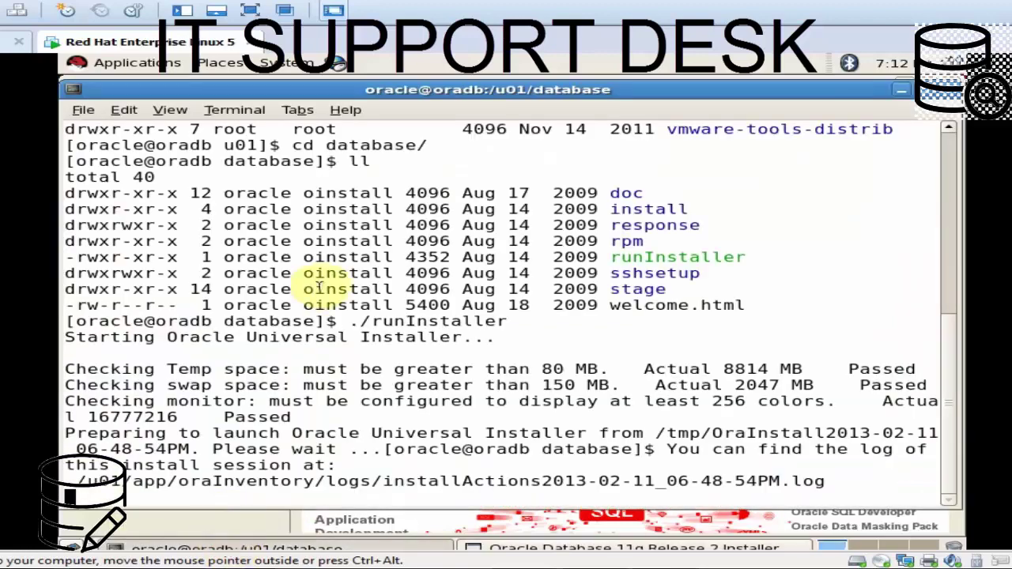
key(ctrl+shift+t)
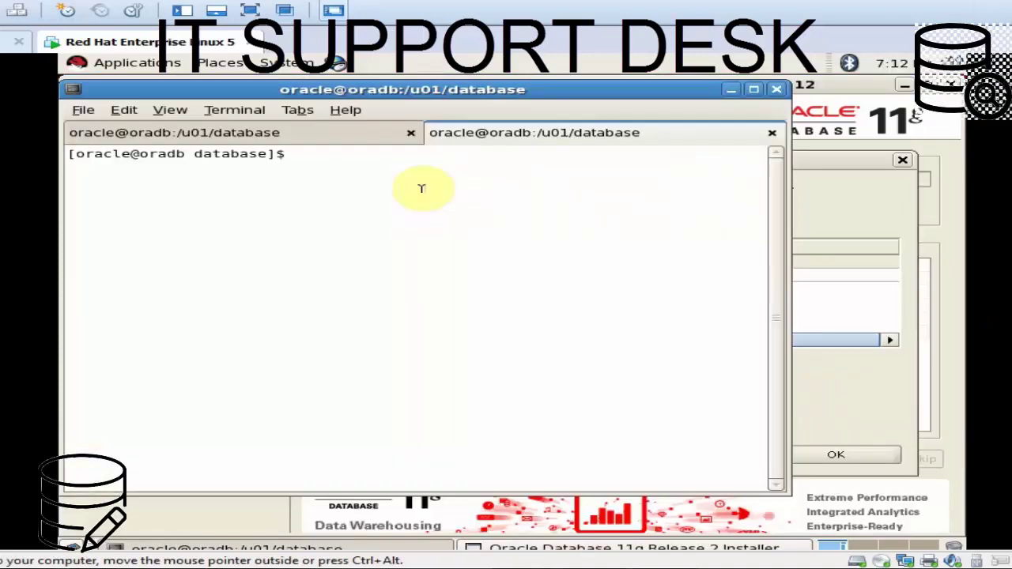
text(su )
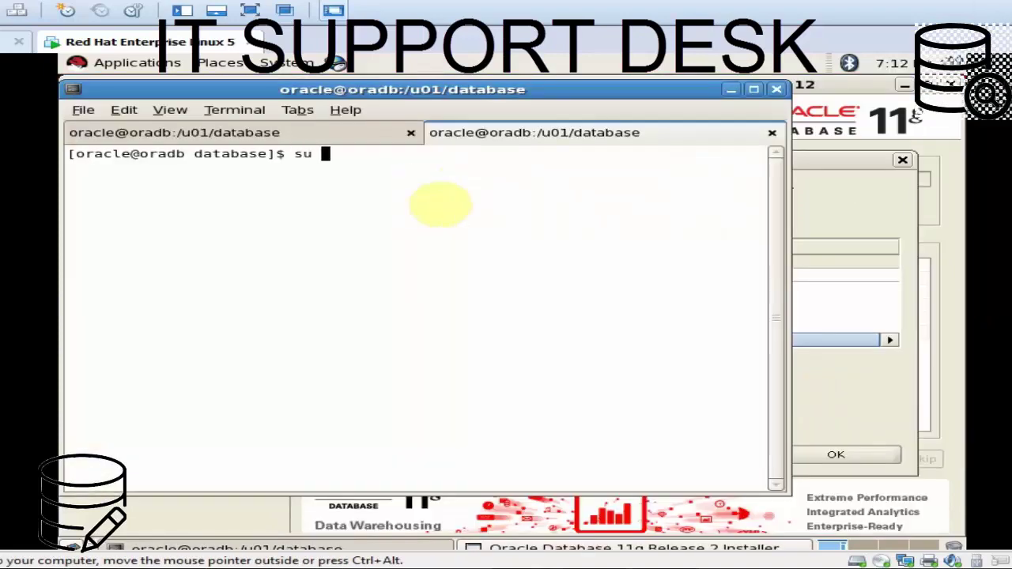
text(-)
key(Return)
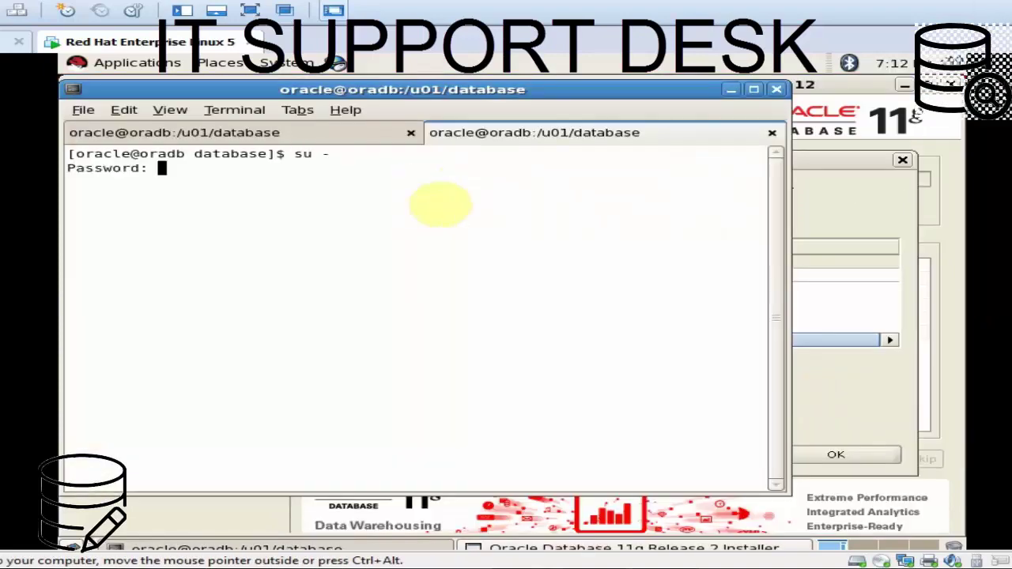
key(Return)
text(su -)
key(Return)
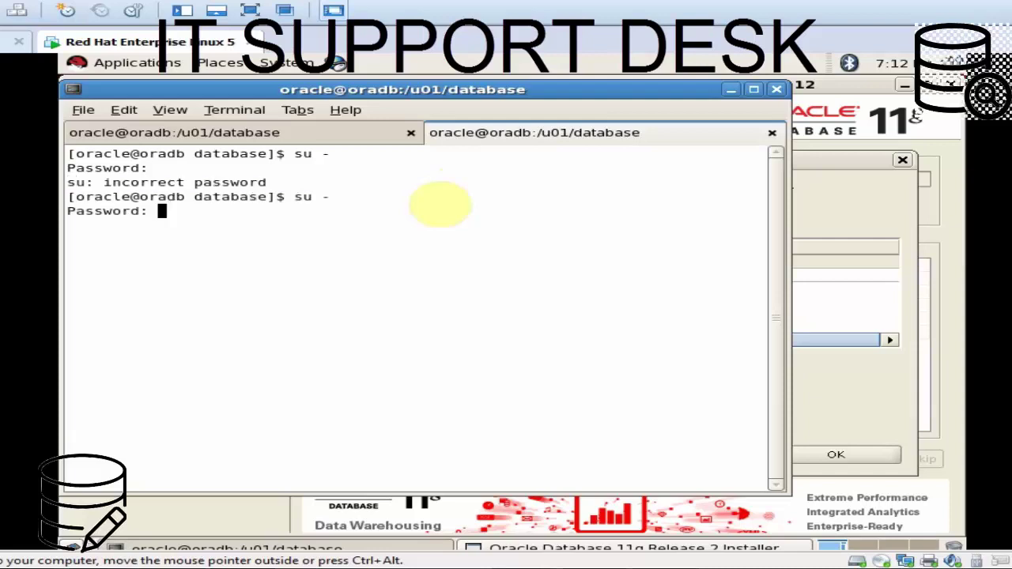
key(Return)
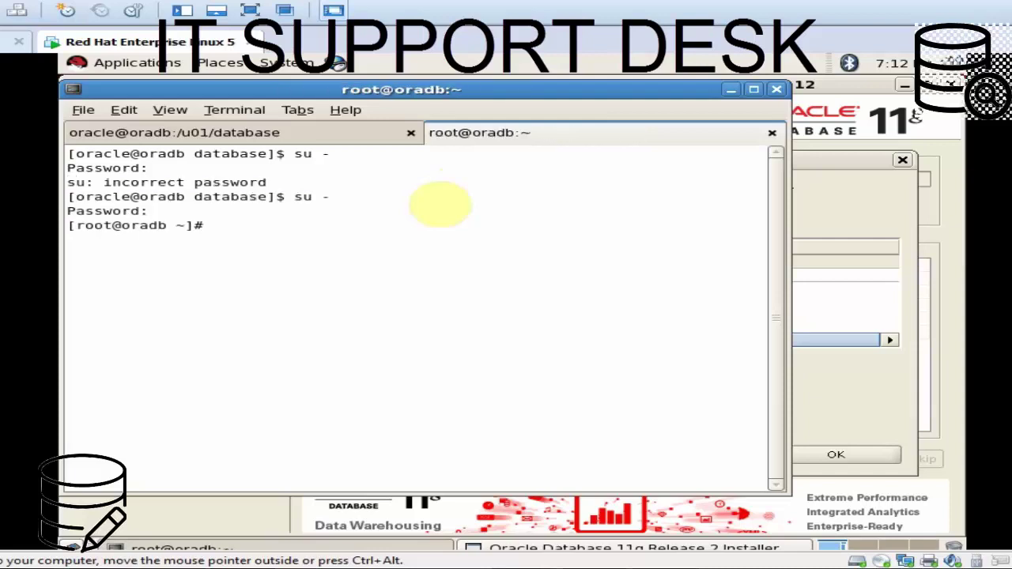
Clear the screen and run /u01/app/oraInventory/orainstRoot.sh as root
text(clear)
key(Return)
key(Return)
key(Return)
key(Return)
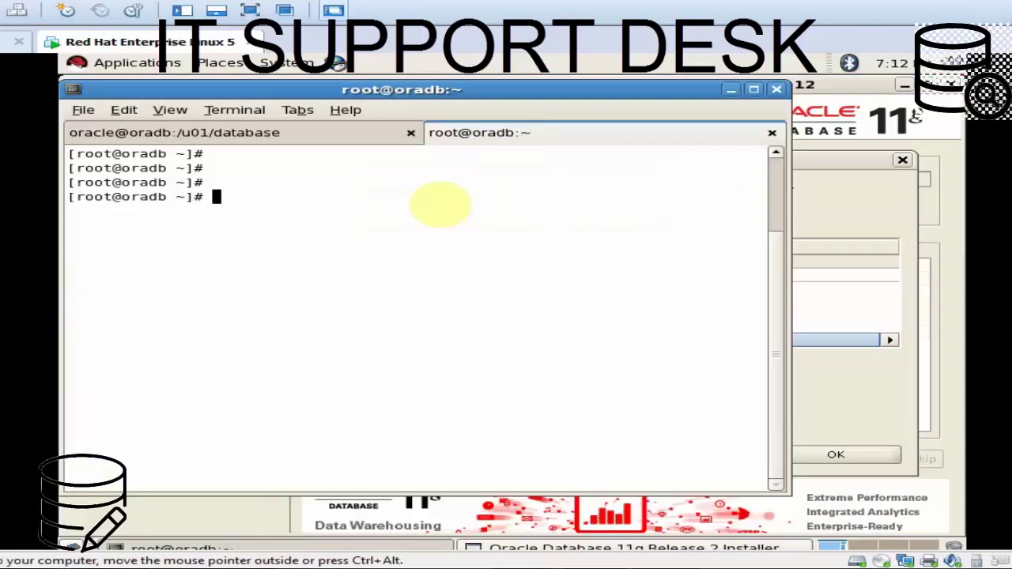
right_click(302, 166)
click(377, 277)
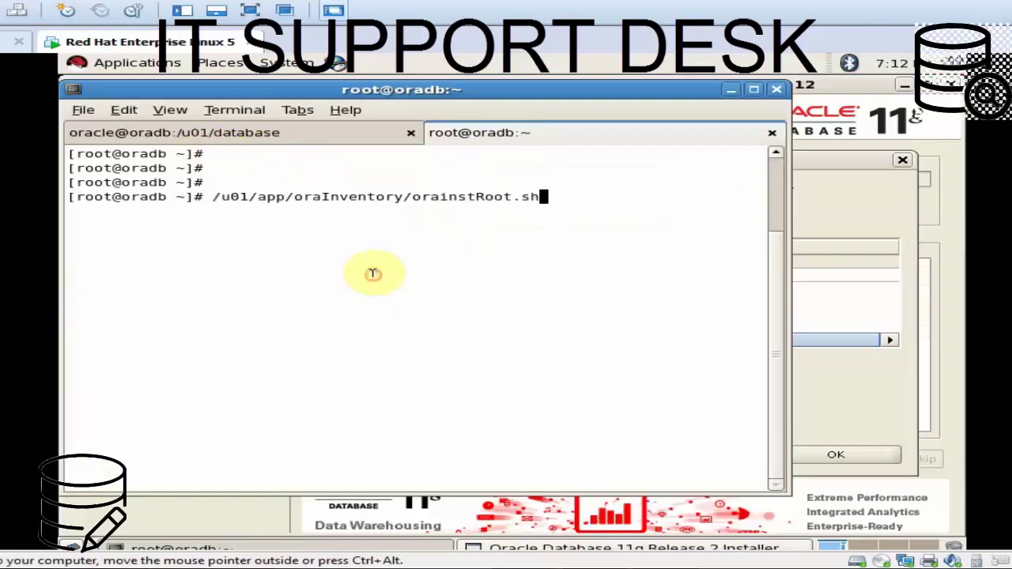
key(Return)
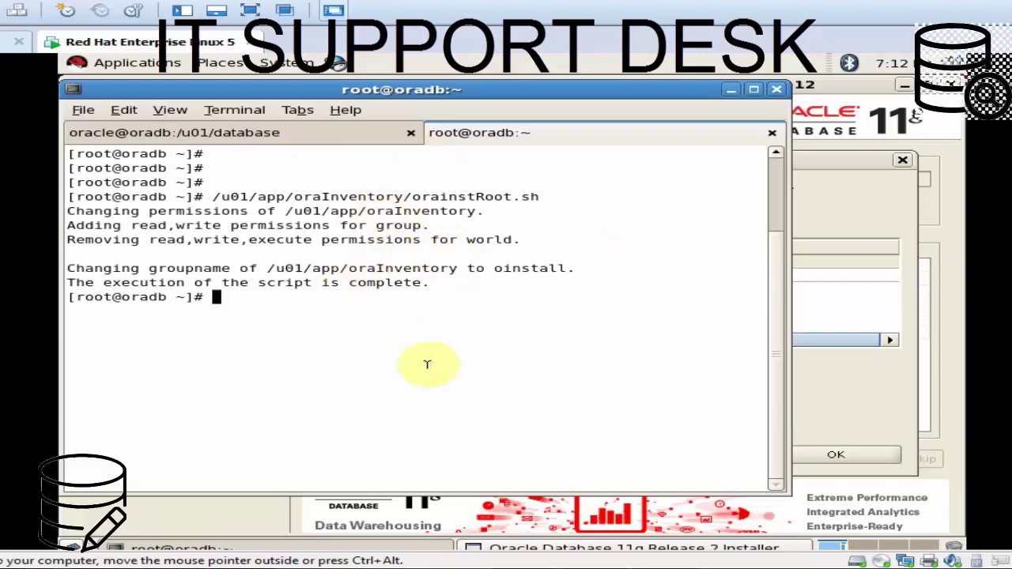
Copy the db_1 root.sh path from the installer's scripts list and run it in the root terminal
click(831, 170)
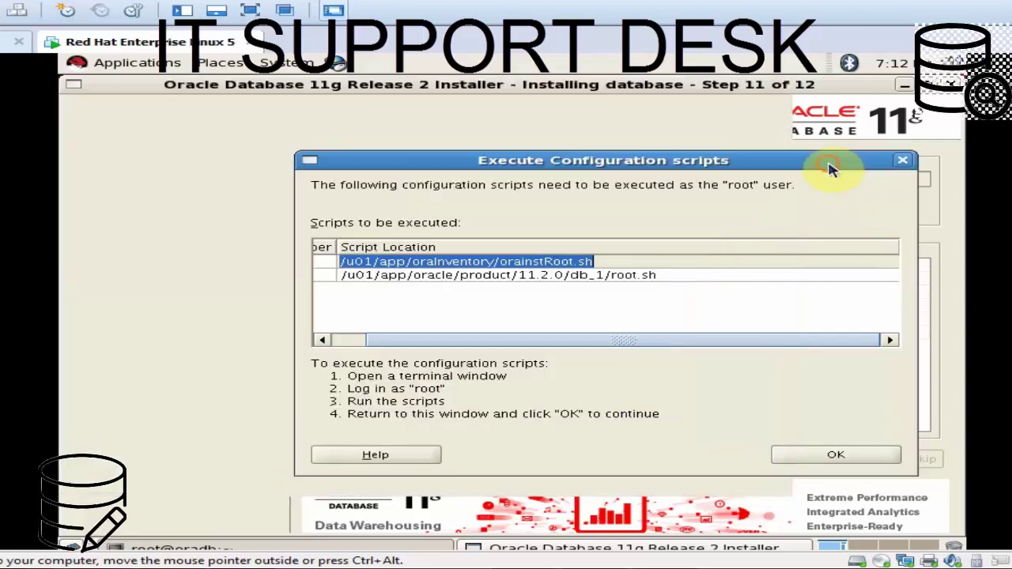
click(693, 277)
key(ctrl+c)
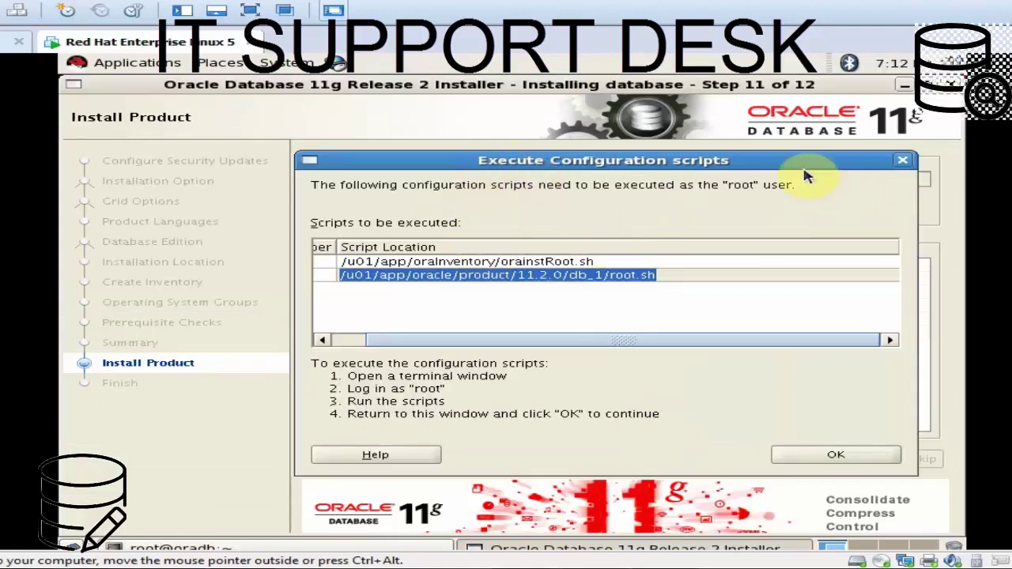
drag(803, 169, 762, 154)
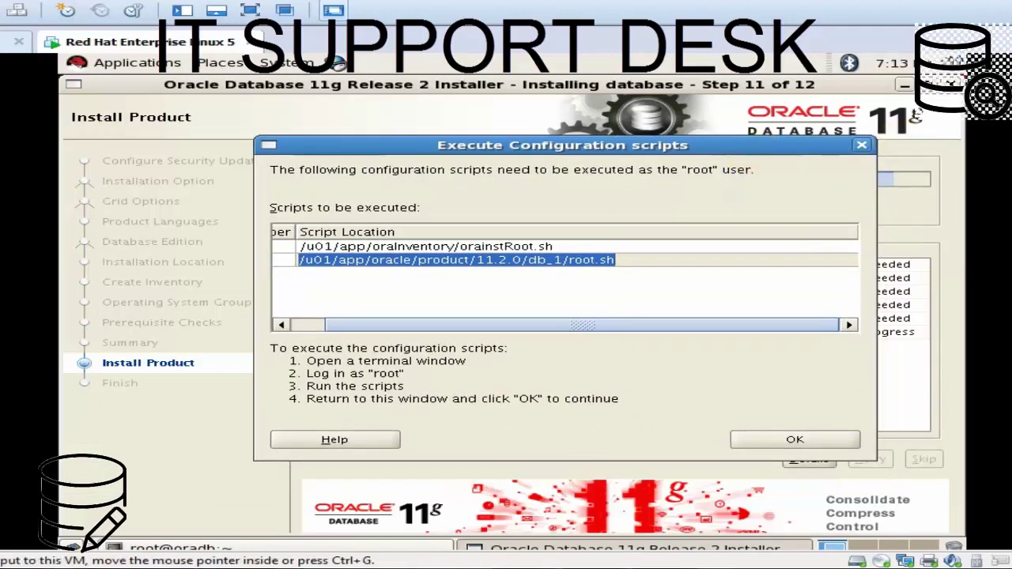
click(313, 540)
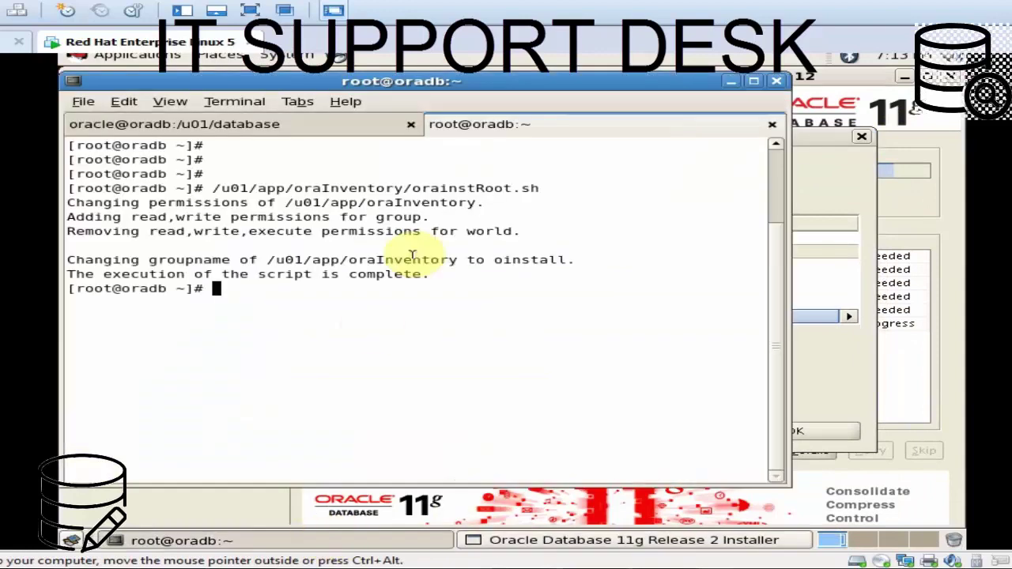
right_click(350, 292)
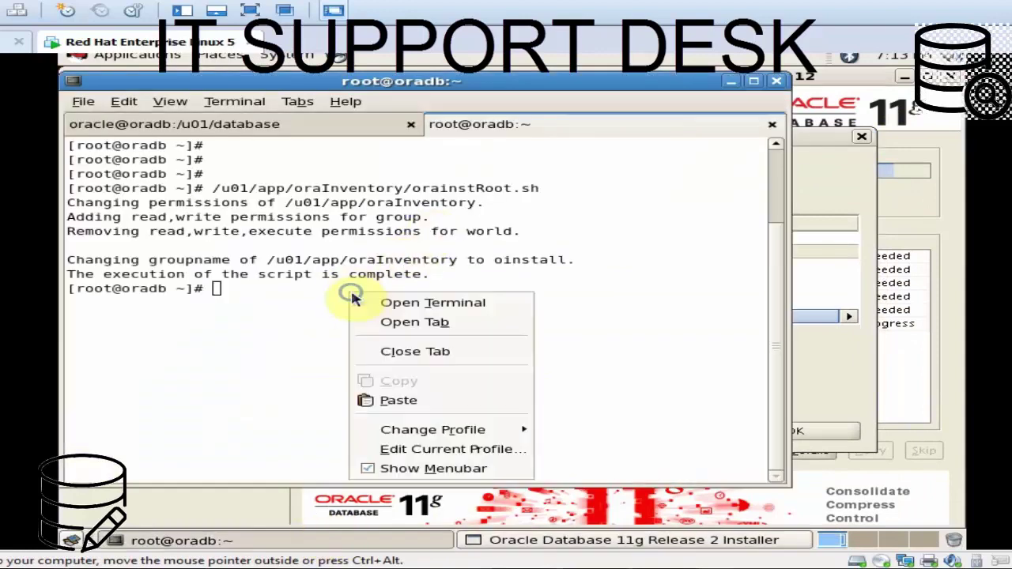
click(417, 405)
key(Return)
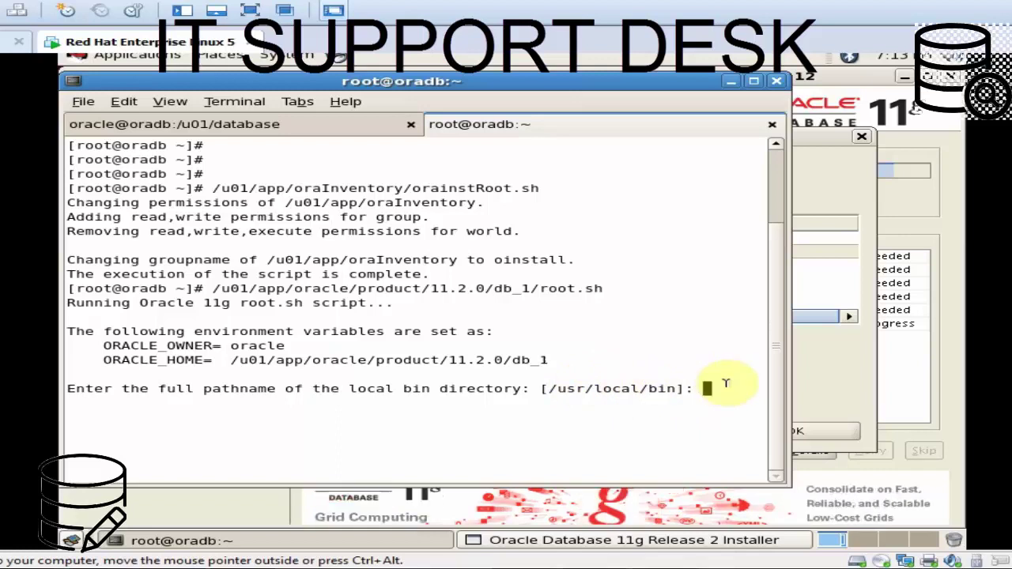
Accept /usr/local/bin as the local bin directory and confirm both scripts have run
key(Return)
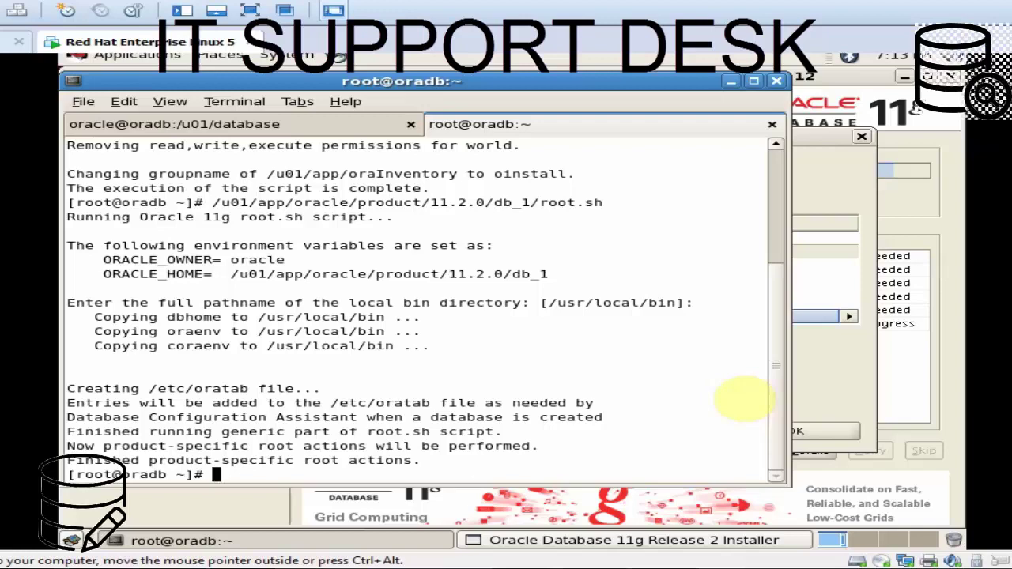
click(830, 134)
click(836, 429)
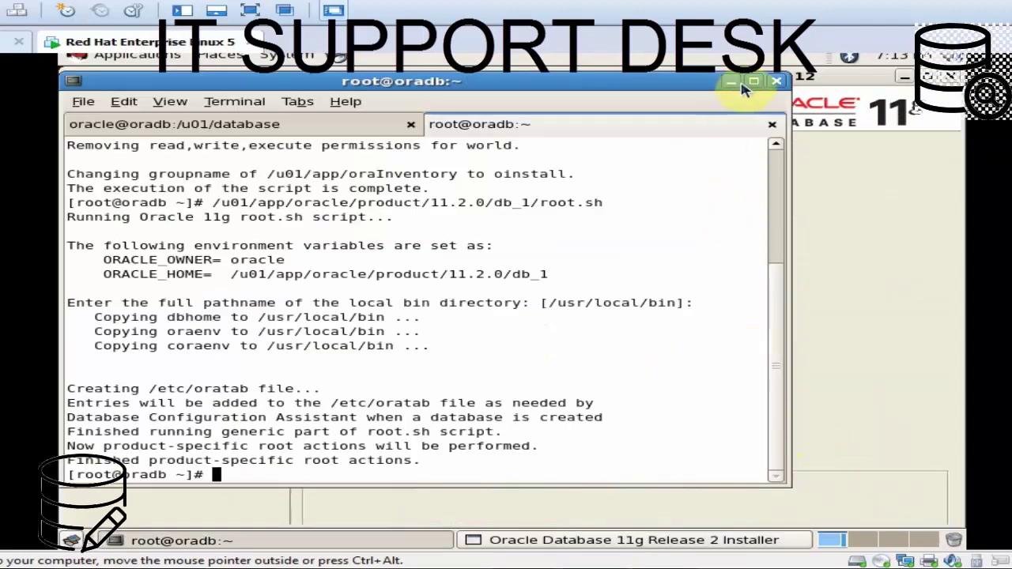
Minimize the terminal, close the installer's successful Finish screen, and restore the root terminal
click(732, 82)
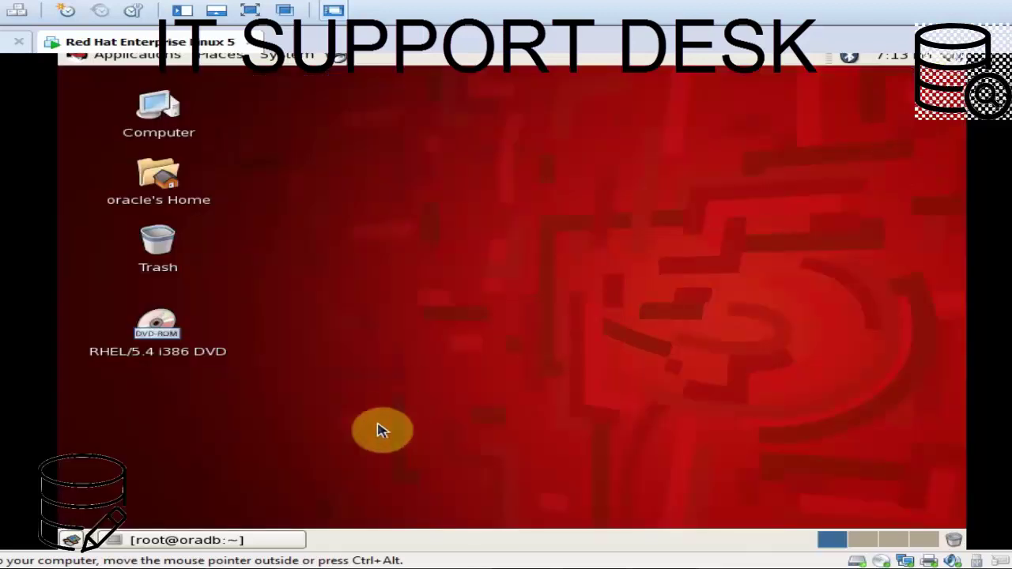
click(207, 540)
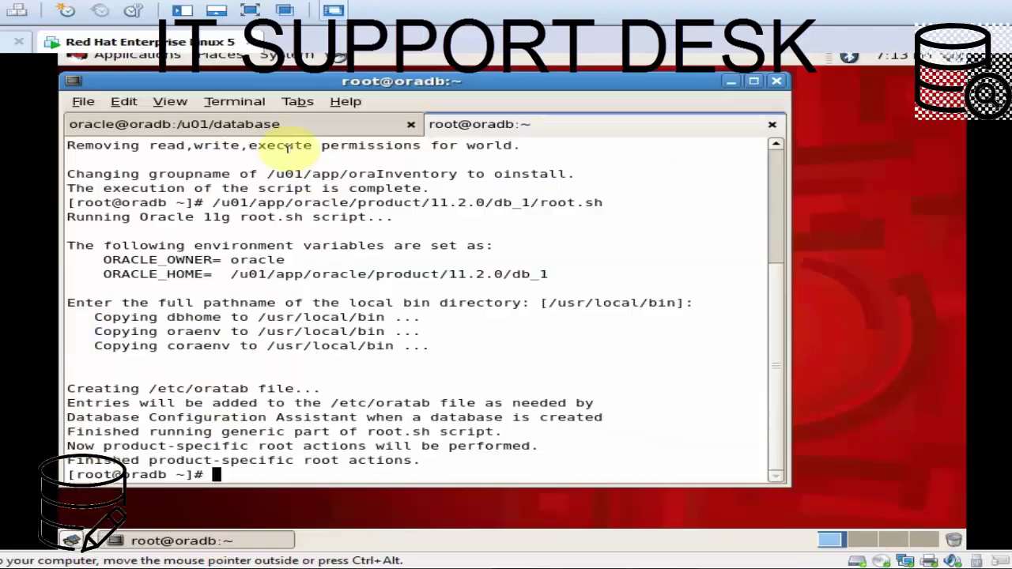
Switch to the oracle user's tab and clear the terminal screen
click(267, 62)
text(ckl)
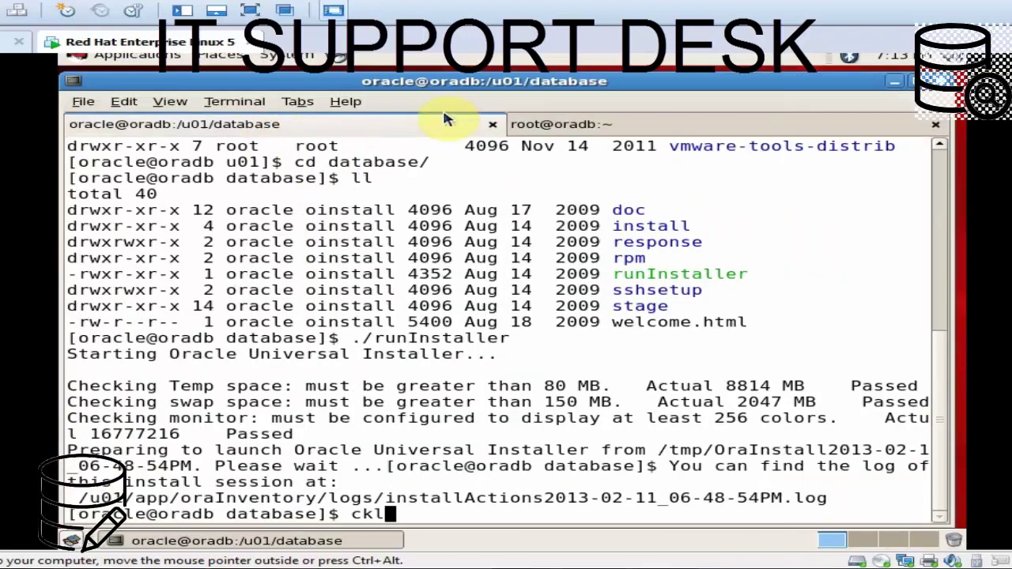
key(BackSpace)
key(BackSpace)
text(k)
key(BackSpace)
text(lear)
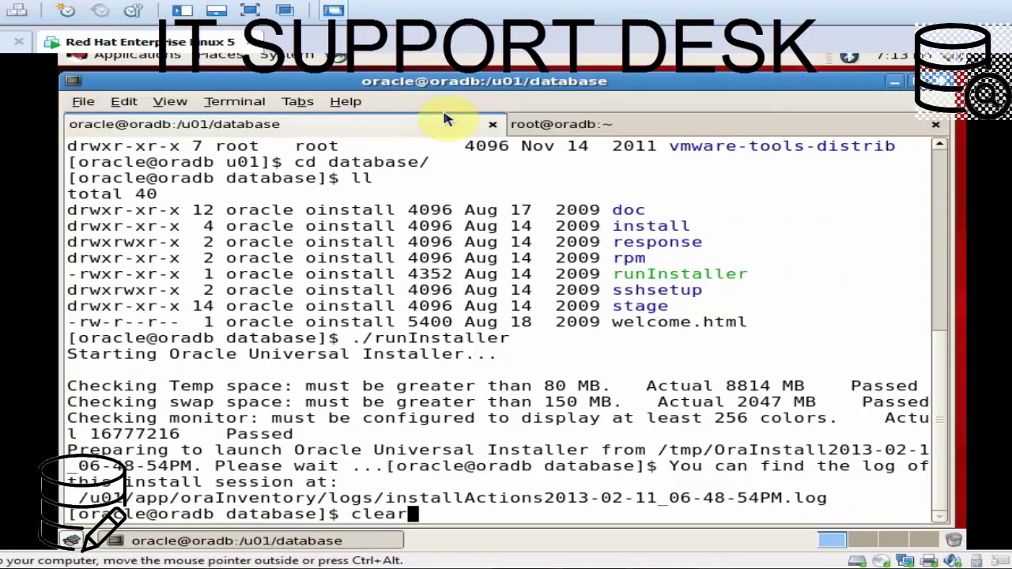
key(Return)
key(Return)
key(Return)
key(Return)
key(Return)
text(cle)
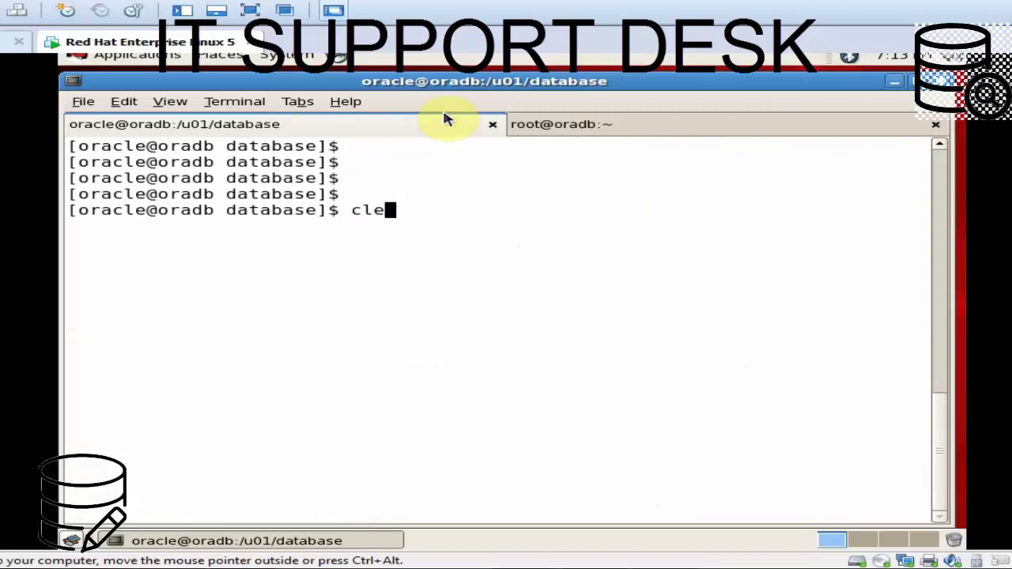
key(BackSpace)
key(BackSpace)
text(d)
key(Return)
text(clear)
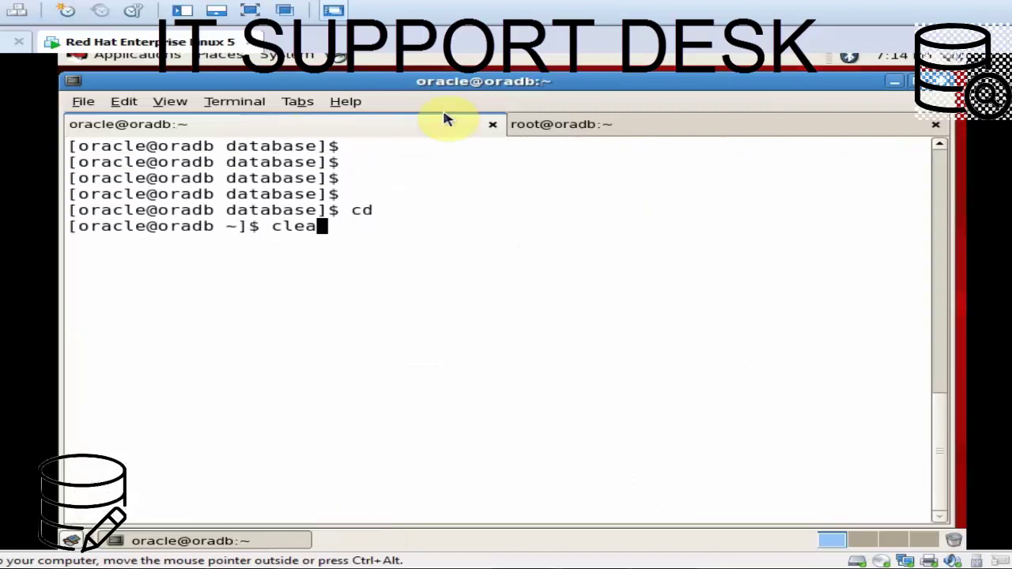
key(Return)
key(Return)
key(Return)
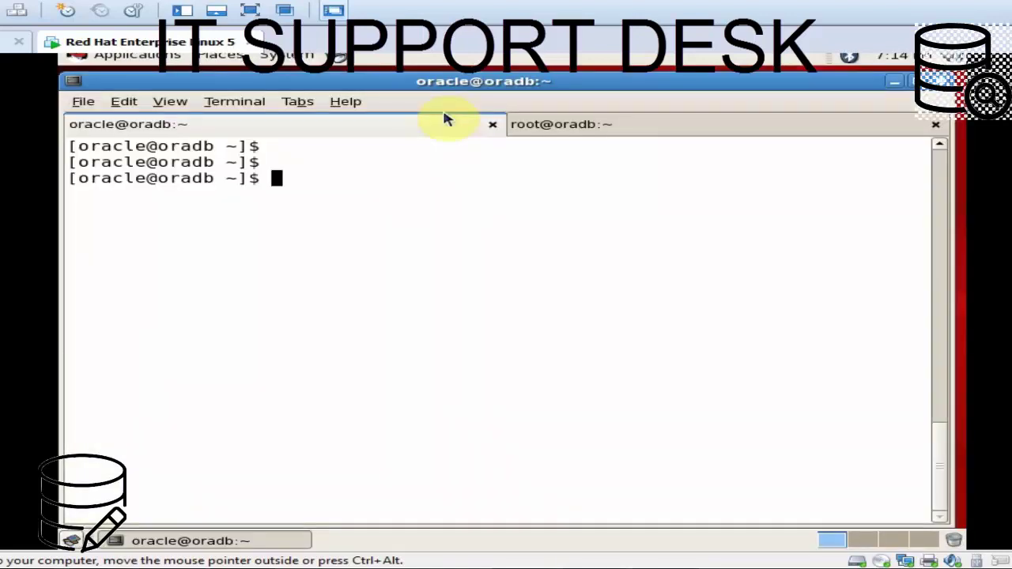
Run . oraenv with ORACLE_SID DB11G and ORACLE_HOME /u01/app/oracle/product/11.2.0/db_1
text(. oraenv)
key(Return)
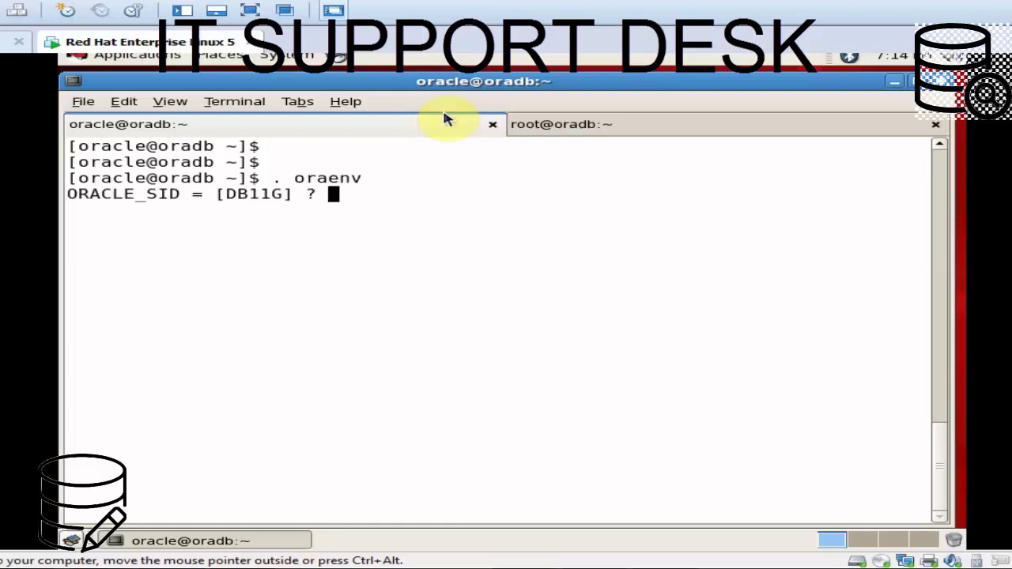
key(Return)
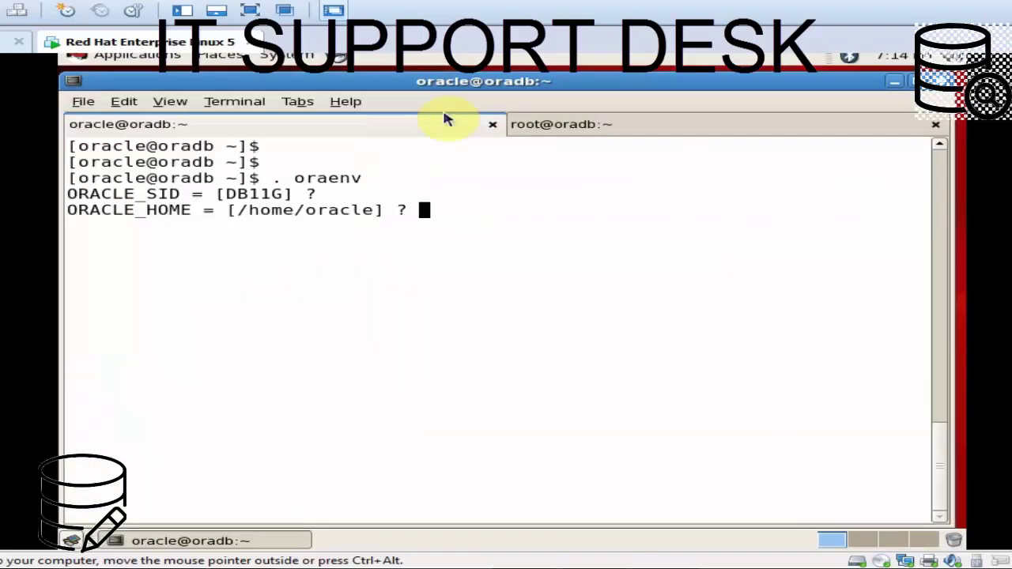
text(/u01/)
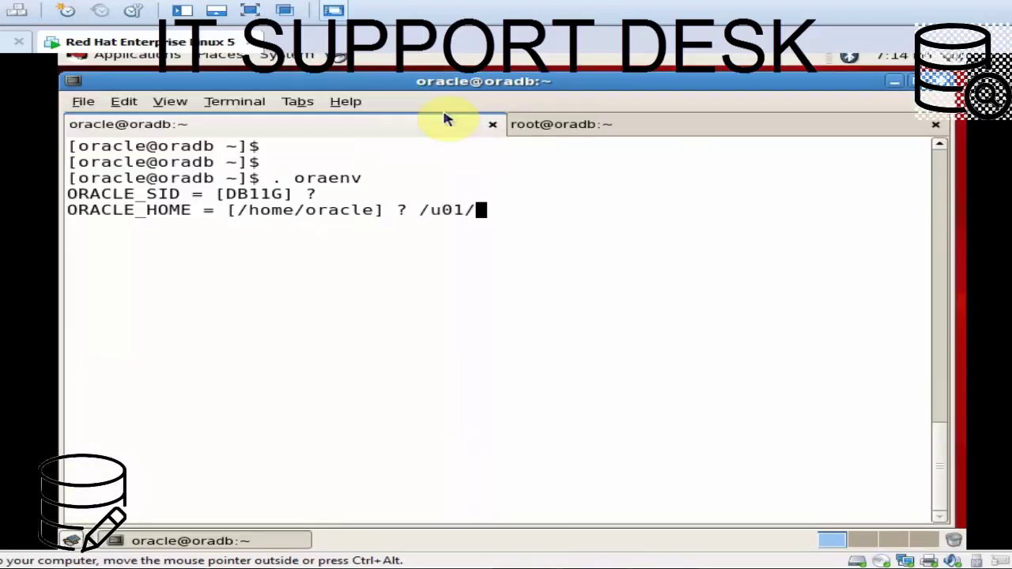
text(app/oracle/p)
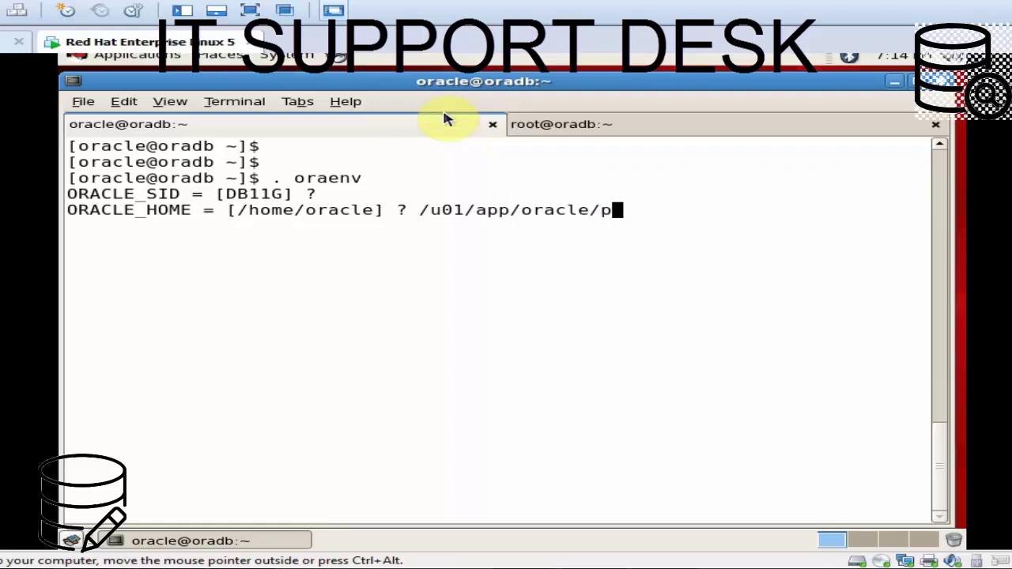
text(roduct/11)
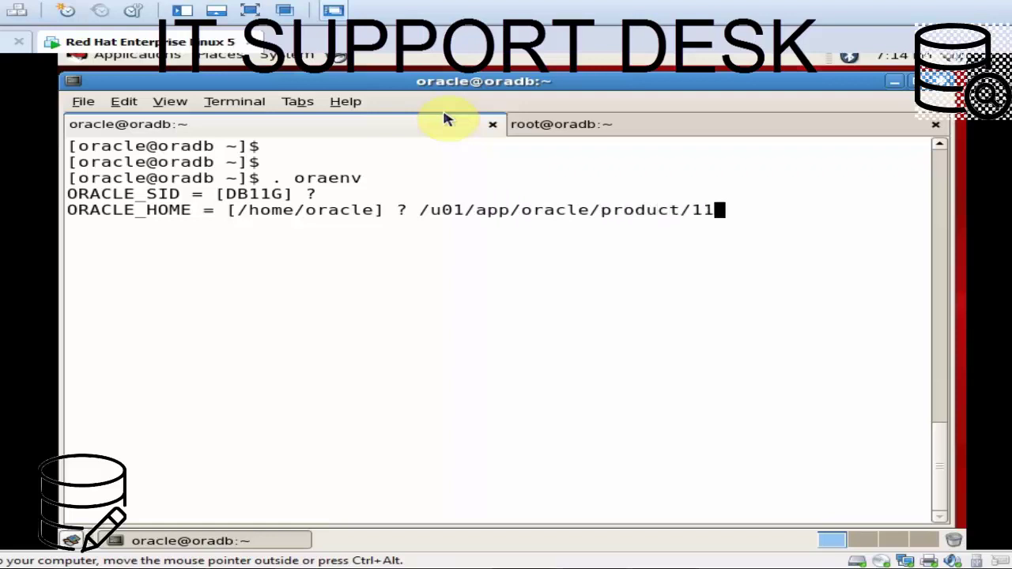
text(.2.0/db_1)
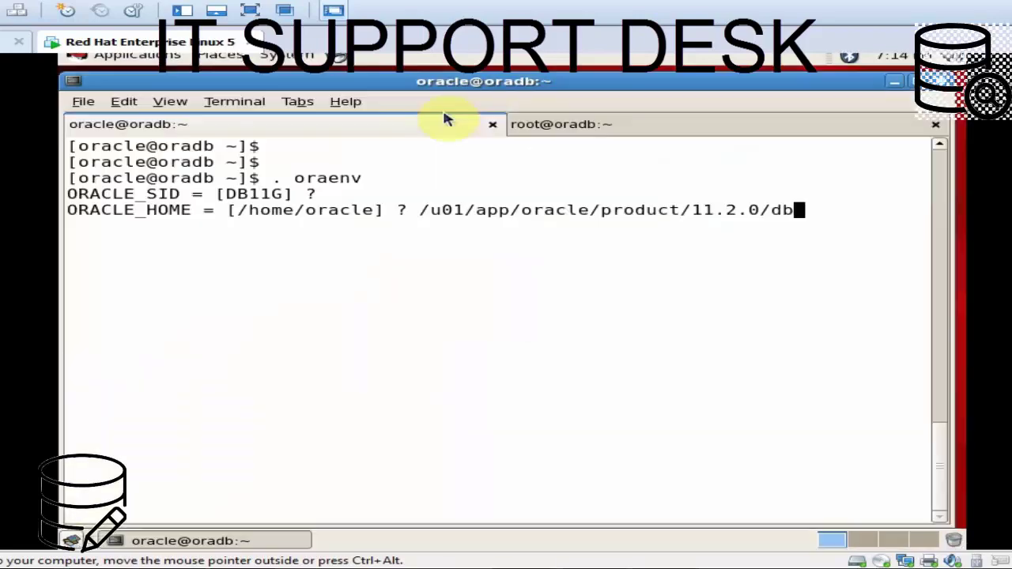
key(Return)
key(Return)
key(Return)
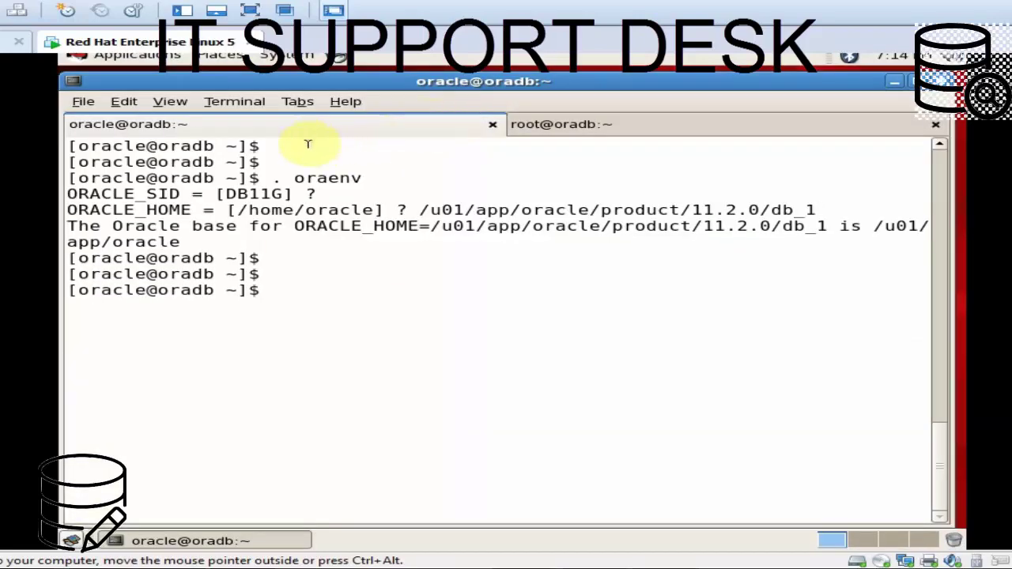
Highlight the oraenv command, the DB11G SID and the ORACLE_HOME path to explain them
drag(273, 178, 362, 177)
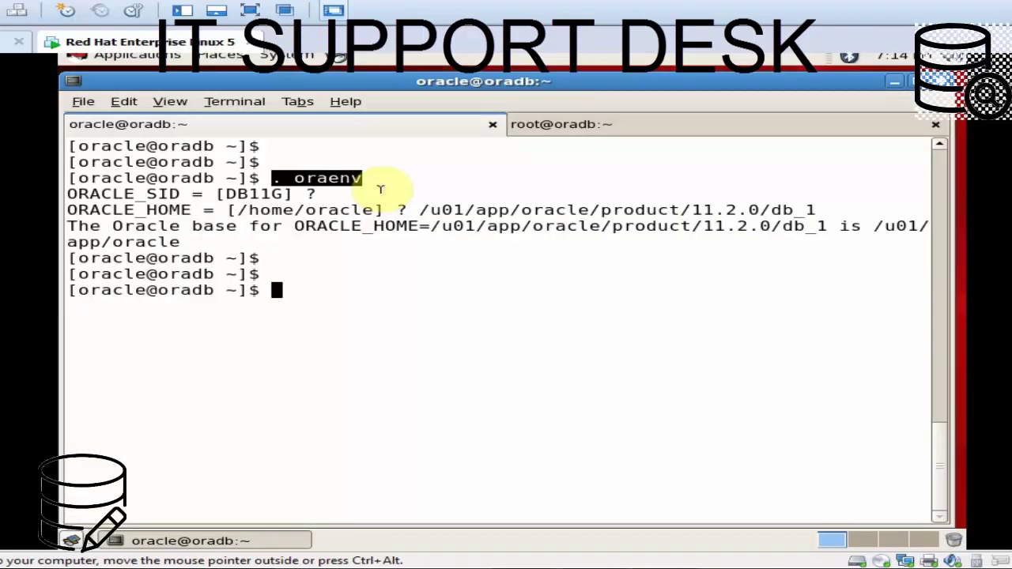
double_click(252, 194)
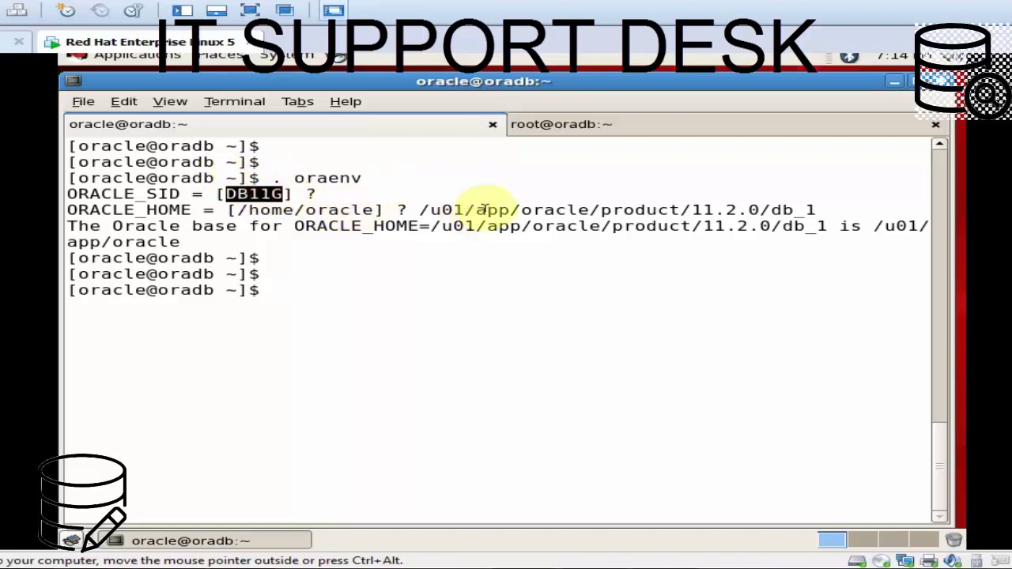
double_click(478, 208)
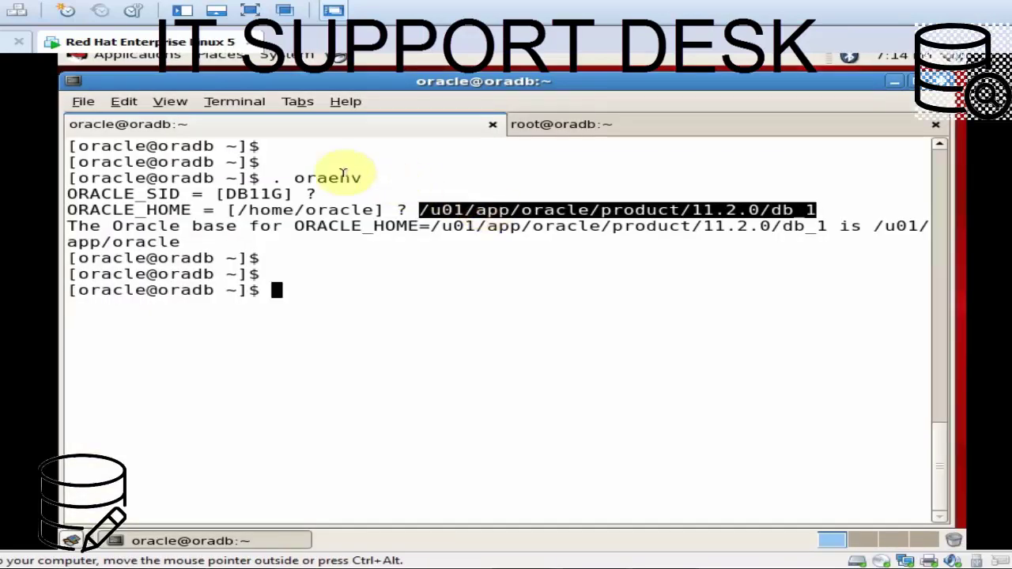
drag(262, 178, 361, 174)
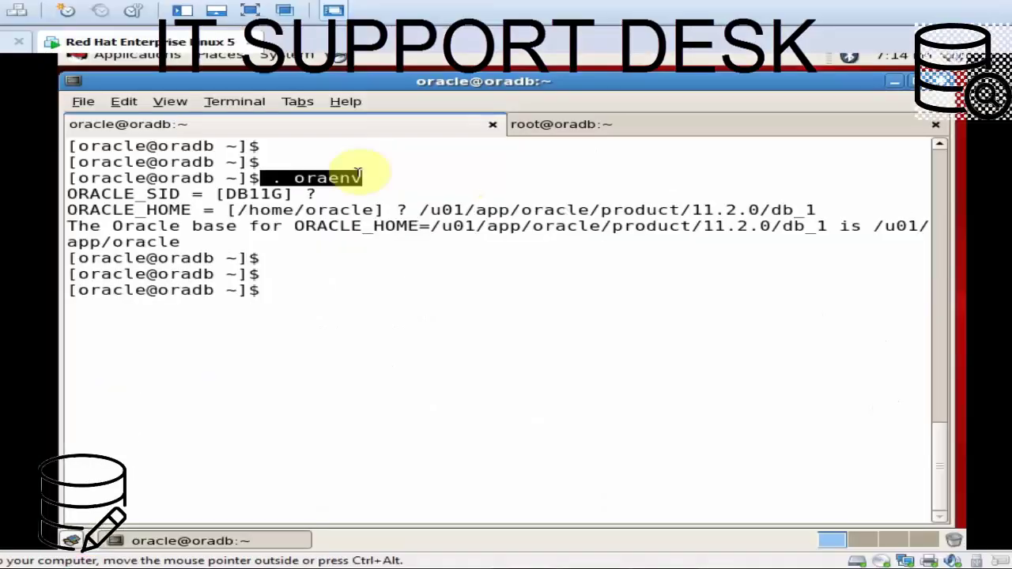
Clear the terminal and launch netca to open the Net Configuration Assistant Welcome page
text(clear)
key(Return)
key(Return)
key(Return)
key(Return)
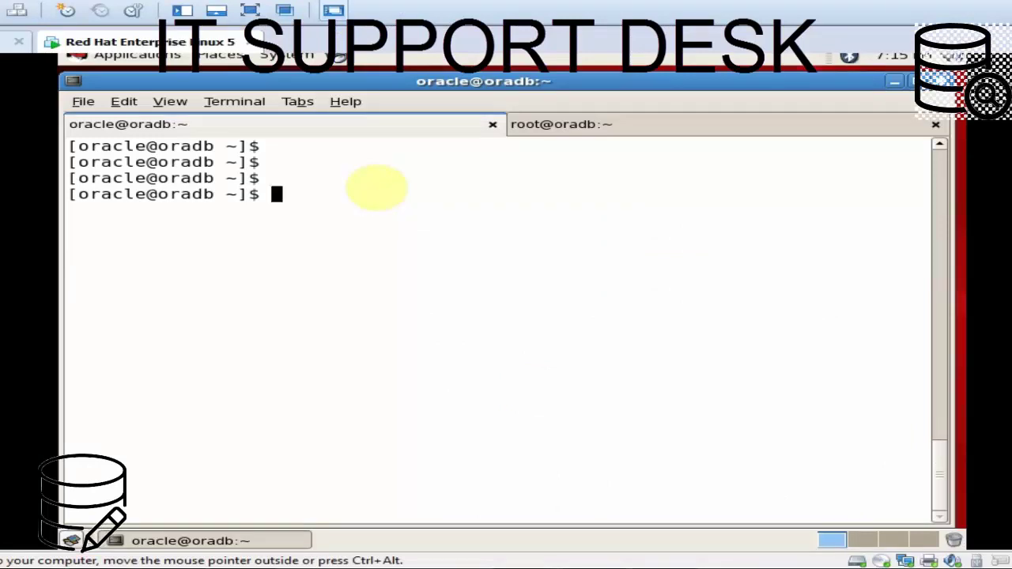
text(netca)
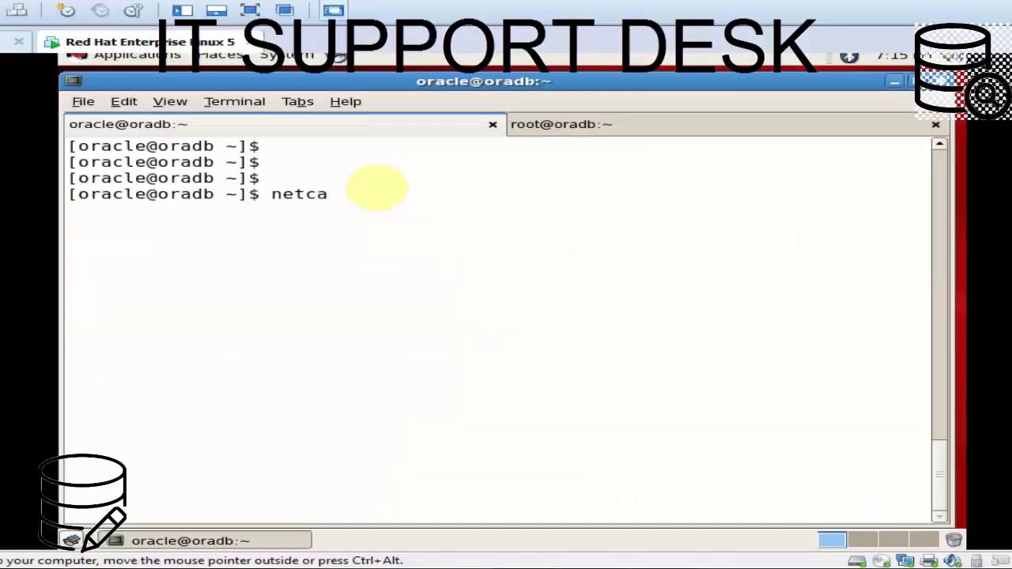
key(Return)
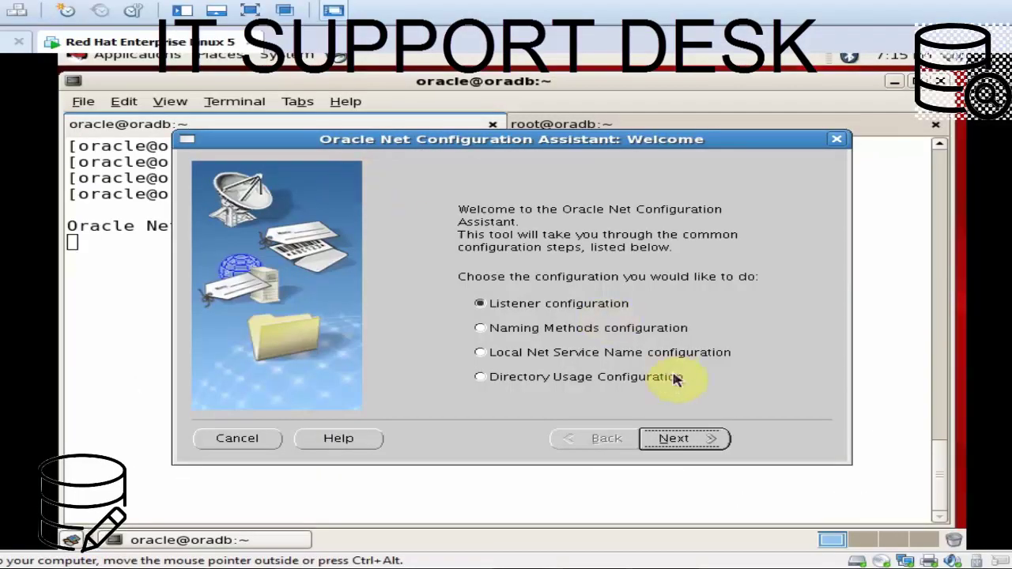
Add a listener named LISTENER using TCP on standard port 1521, with no additional listener
click(692, 441)
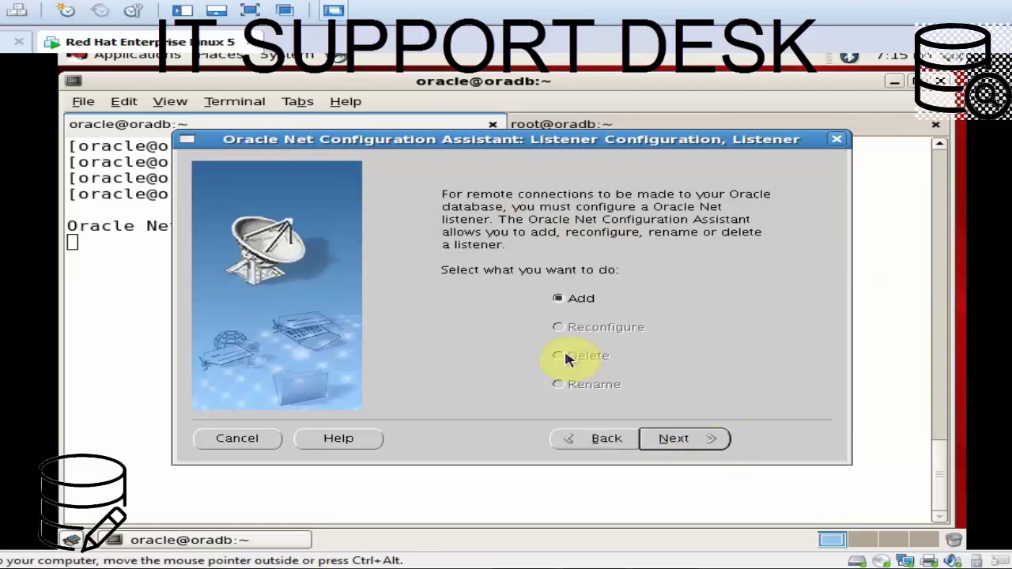
click(679, 439)
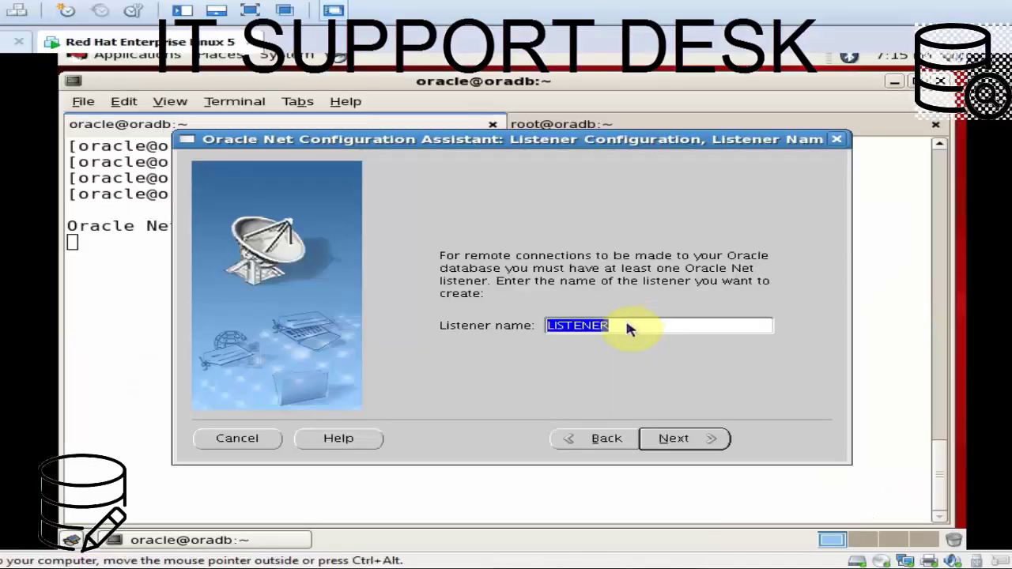
click(627, 326)
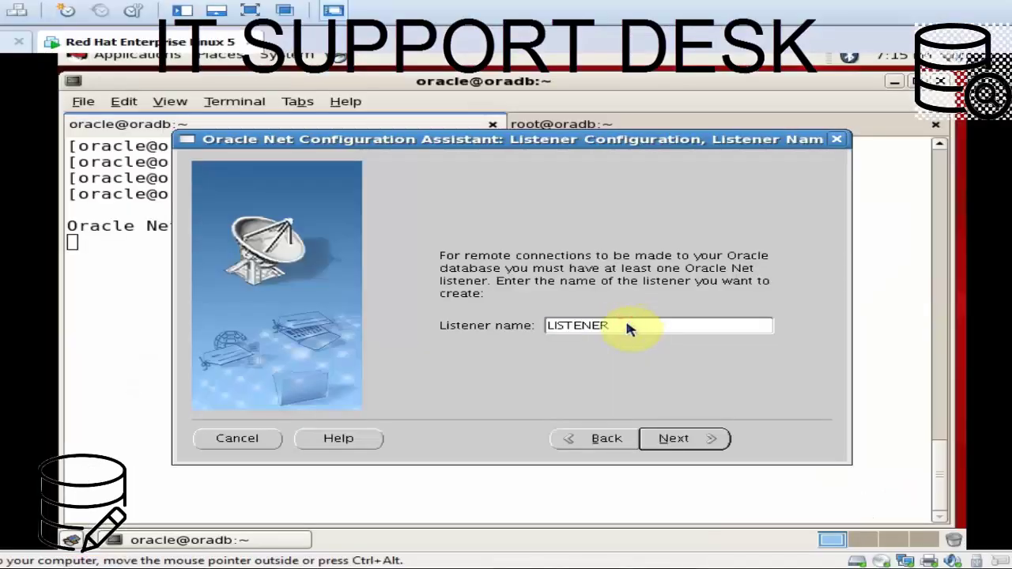
click(673, 439)
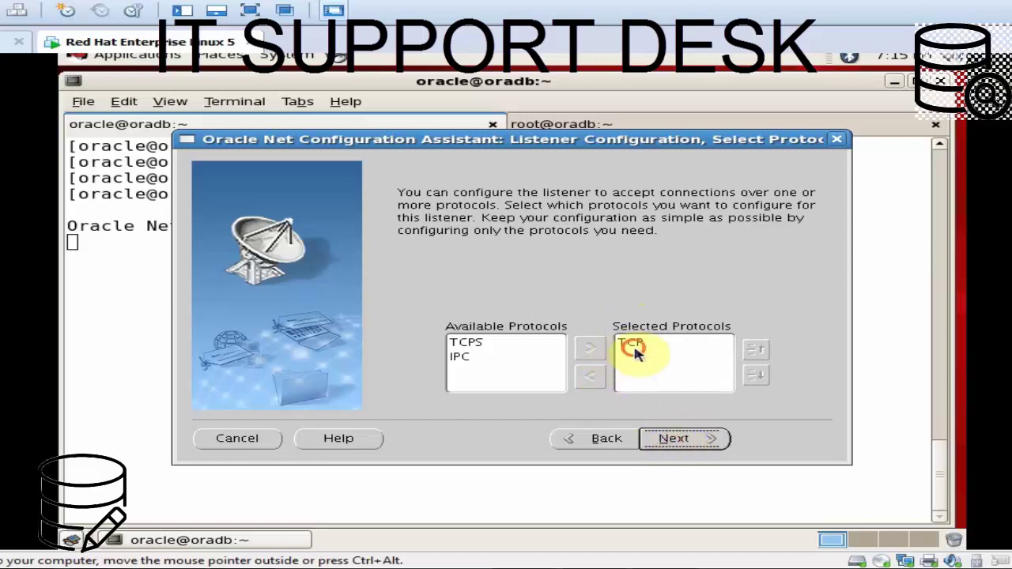
click(632, 345)
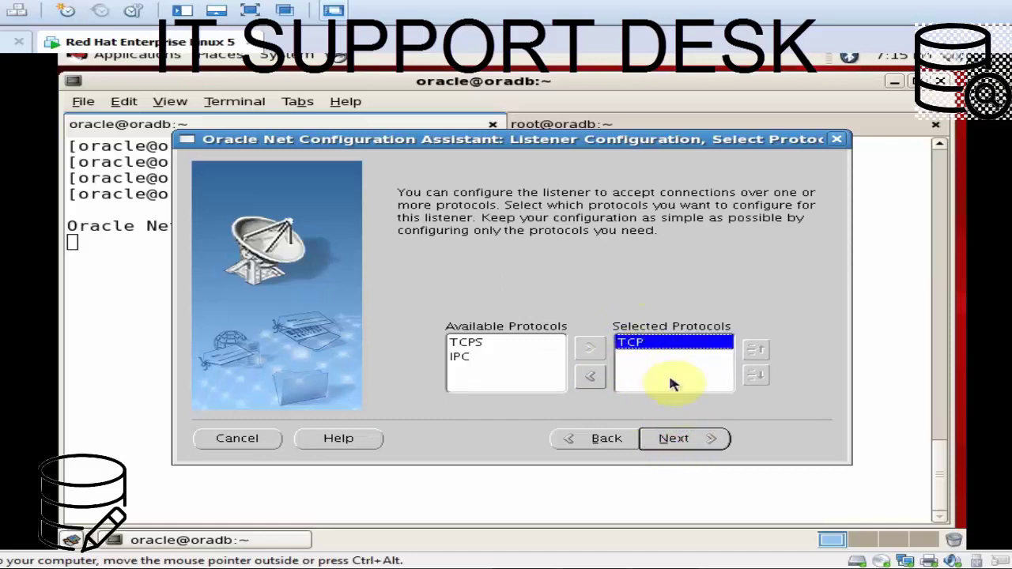
click(687, 444)
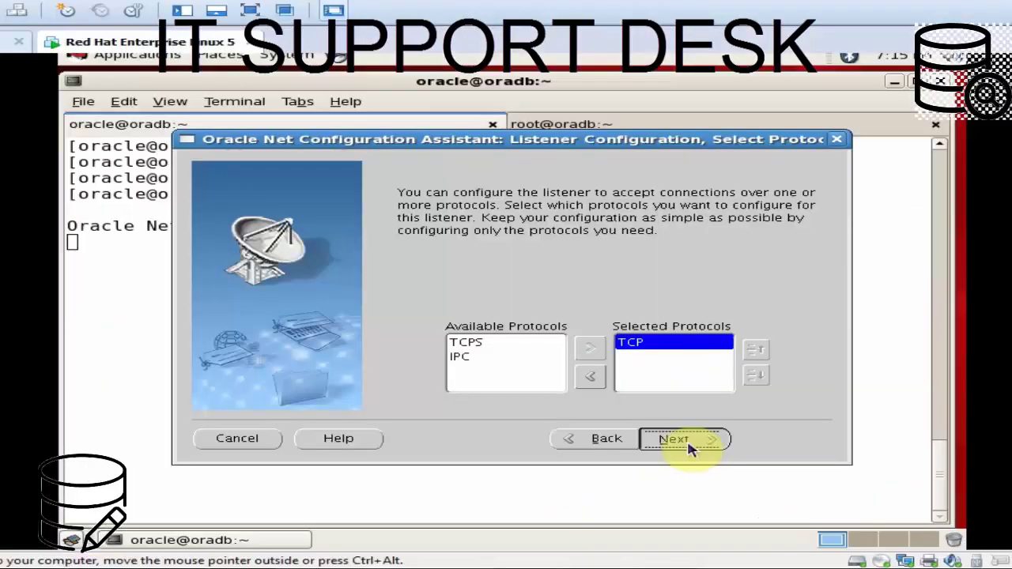
click(685, 439)
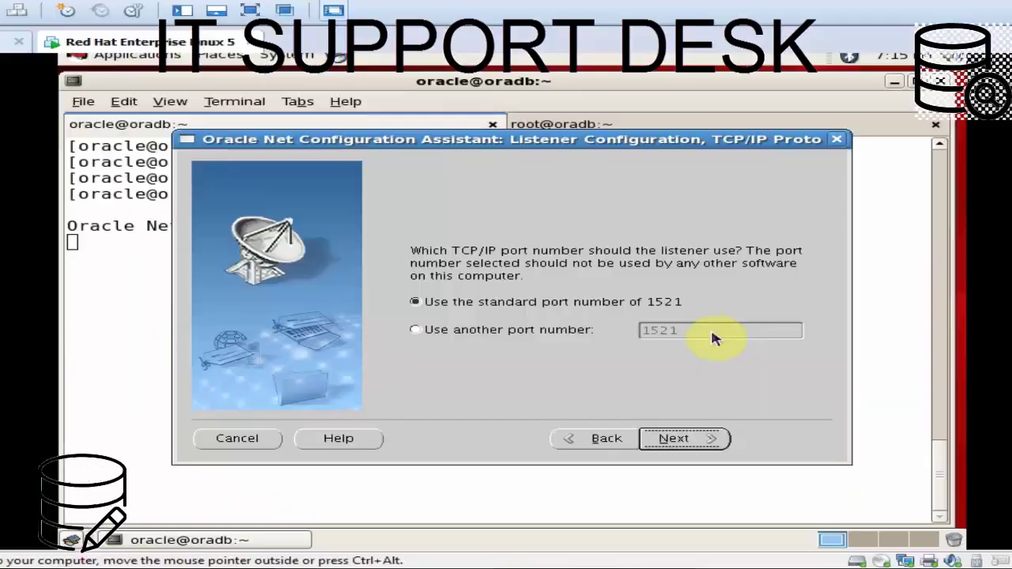
click(676, 439)
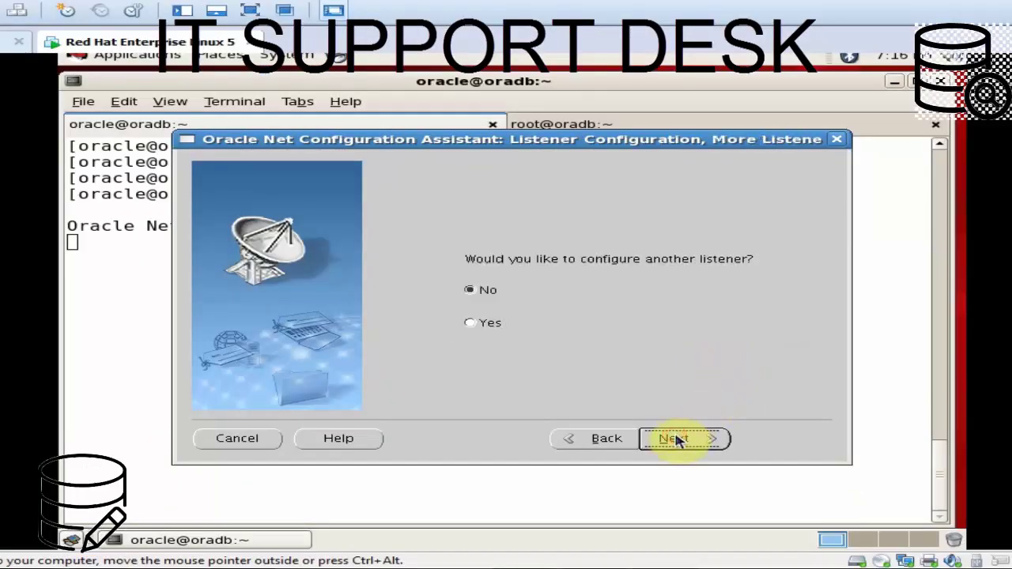
click(675, 439)
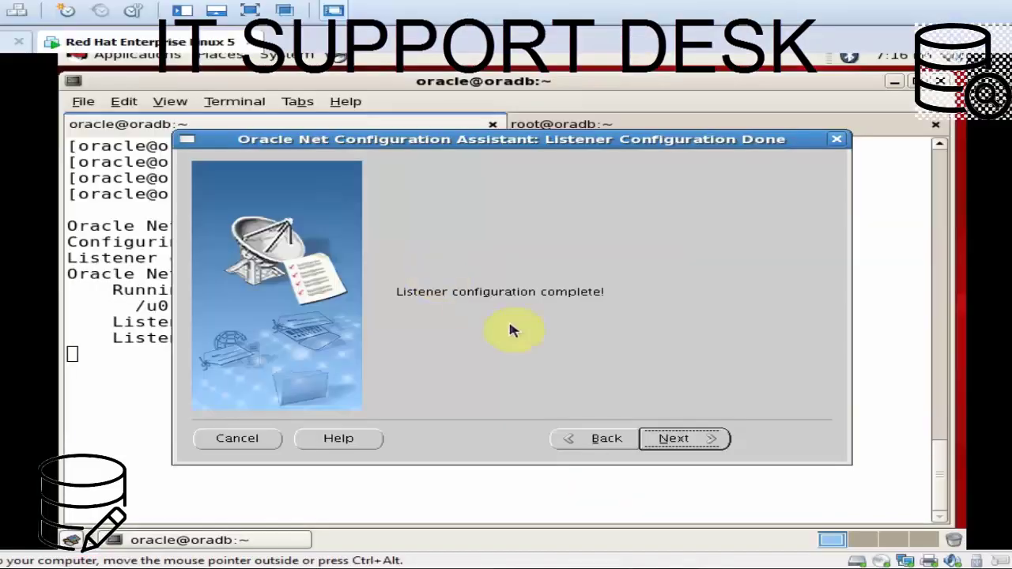
click(694, 439)
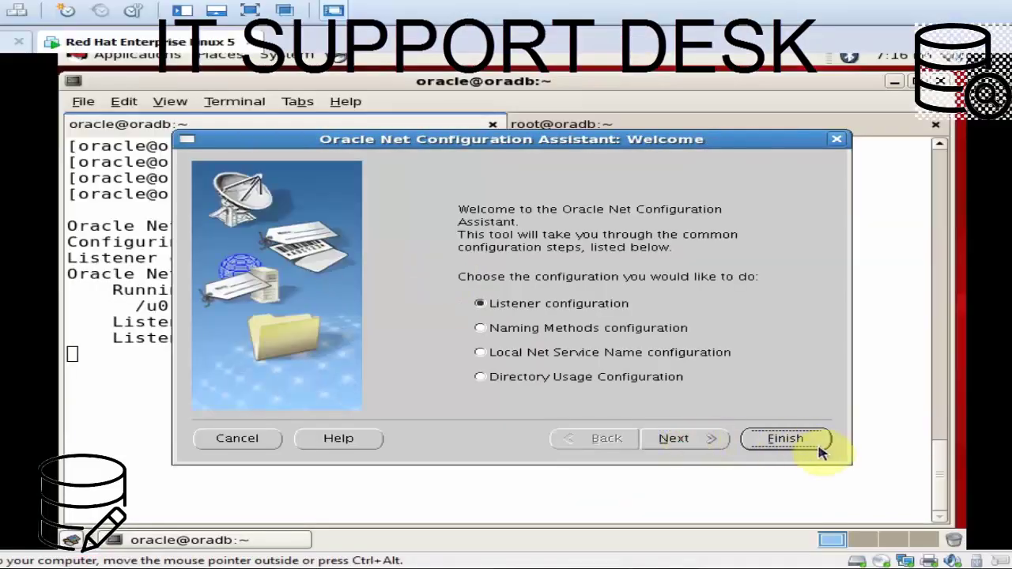
Finish the Net Configuration Assistant and highlight the 'configuration successful' line in the terminal output
click(801, 444)
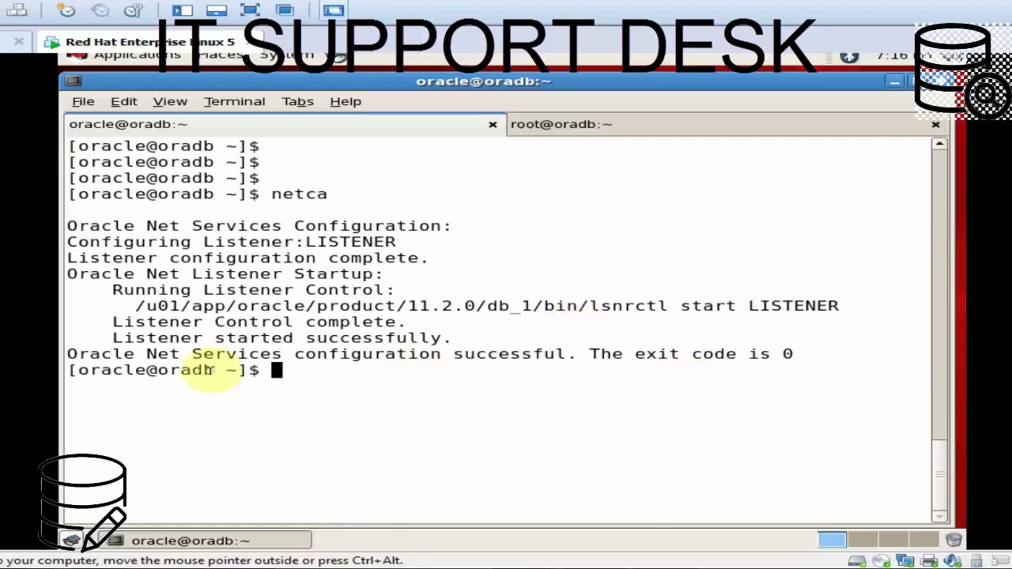
drag(69, 353, 792, 354)
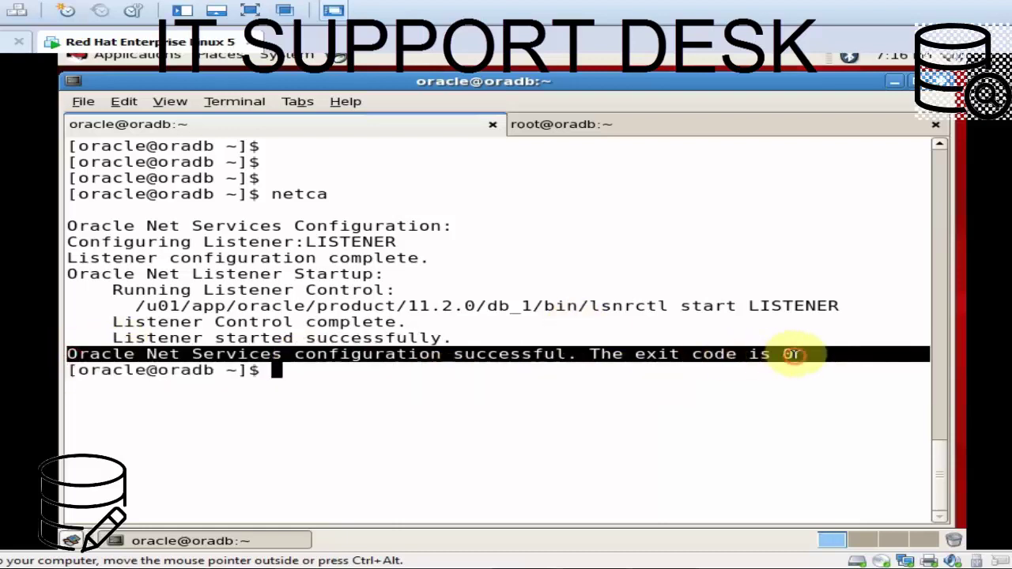
click(659, 319)
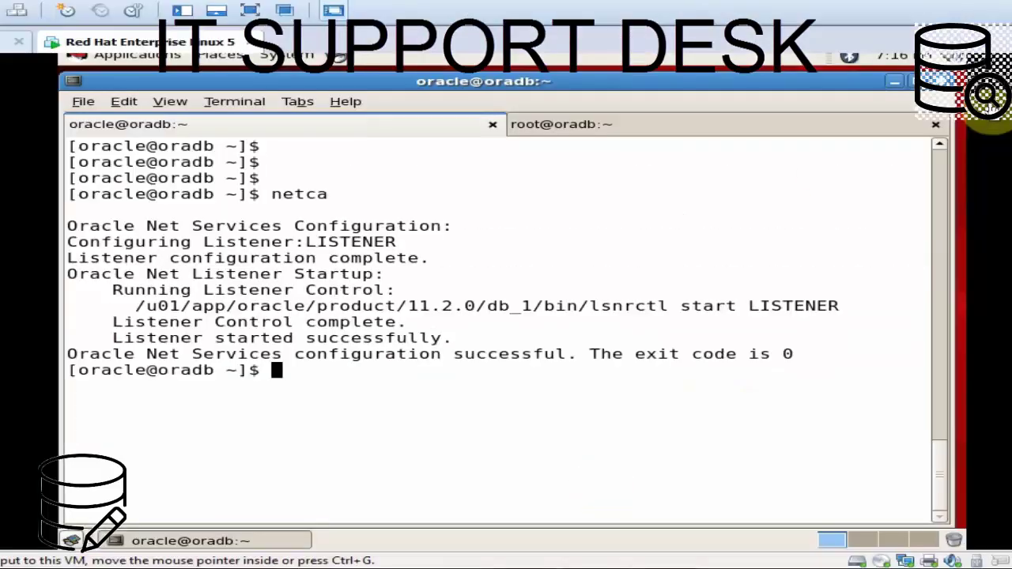
Run ps -ef|grep tns and point out the tnslsnr path and LISTENER name in the output
click(537, 158)
key(Return)
key(Return)
text(p)
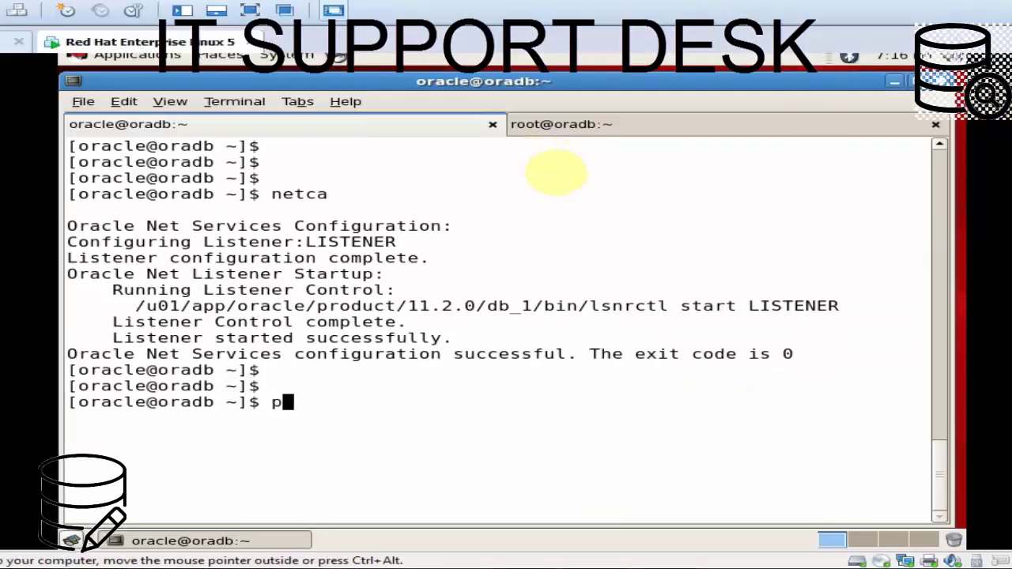
text(s -ef)
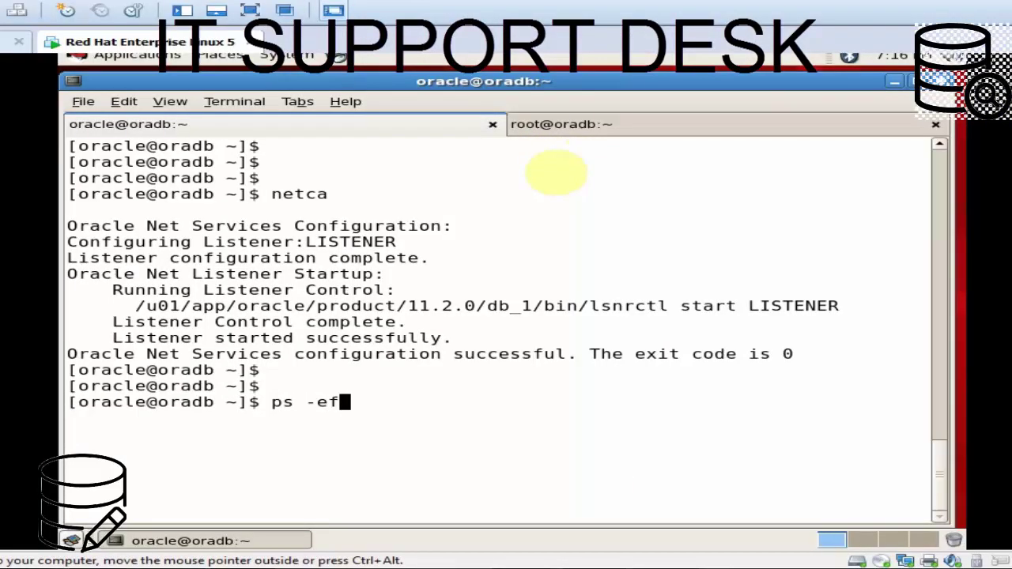
text(|grep tns)
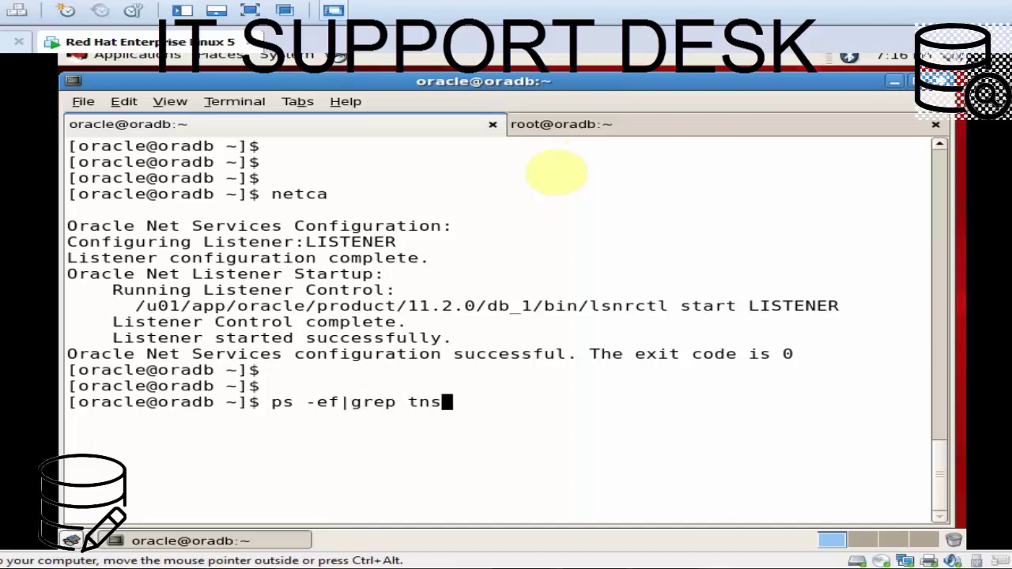
key(Return)
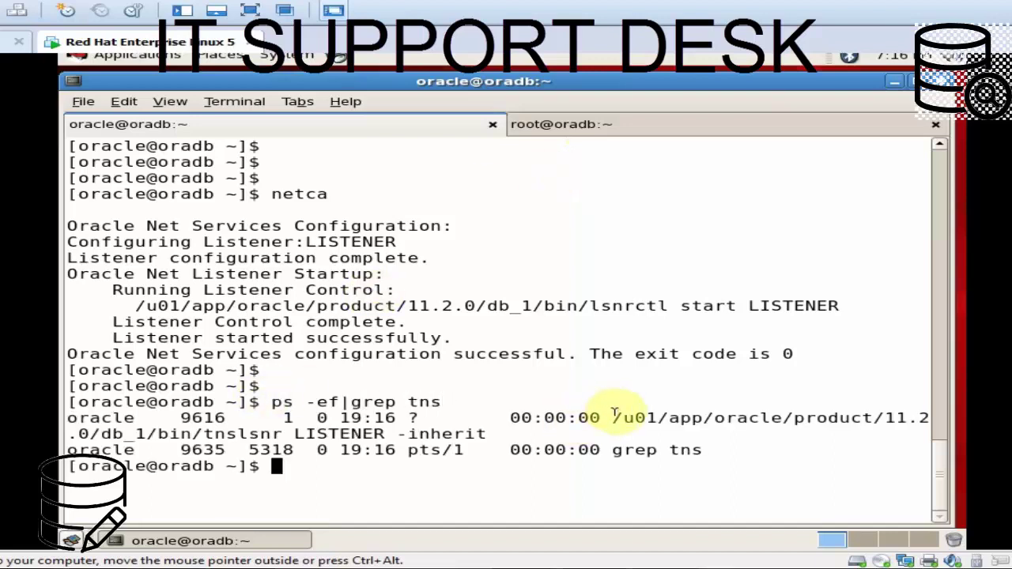
drag(614, 413, 930, 418)
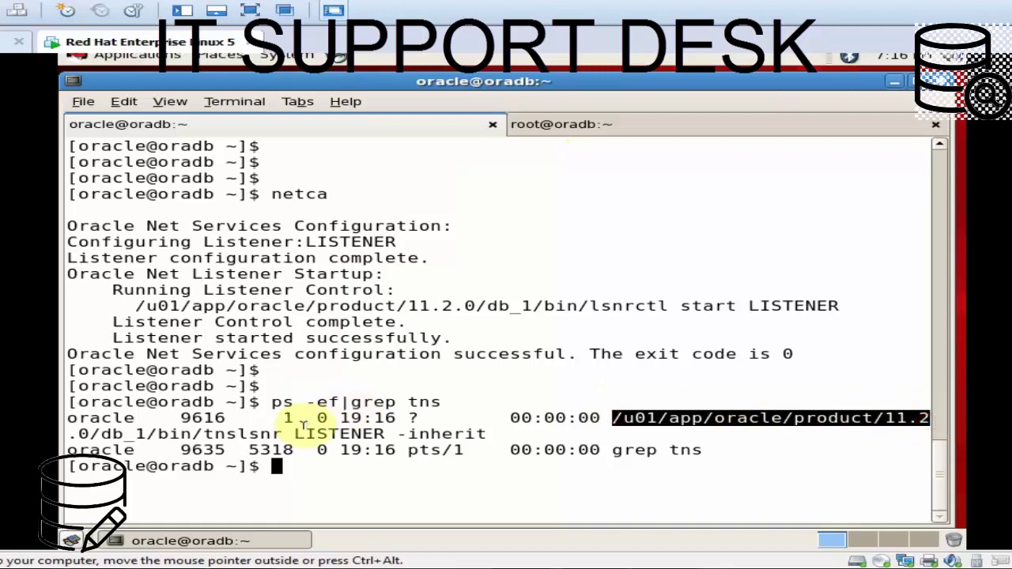
drag(295, 433, 382, 434)
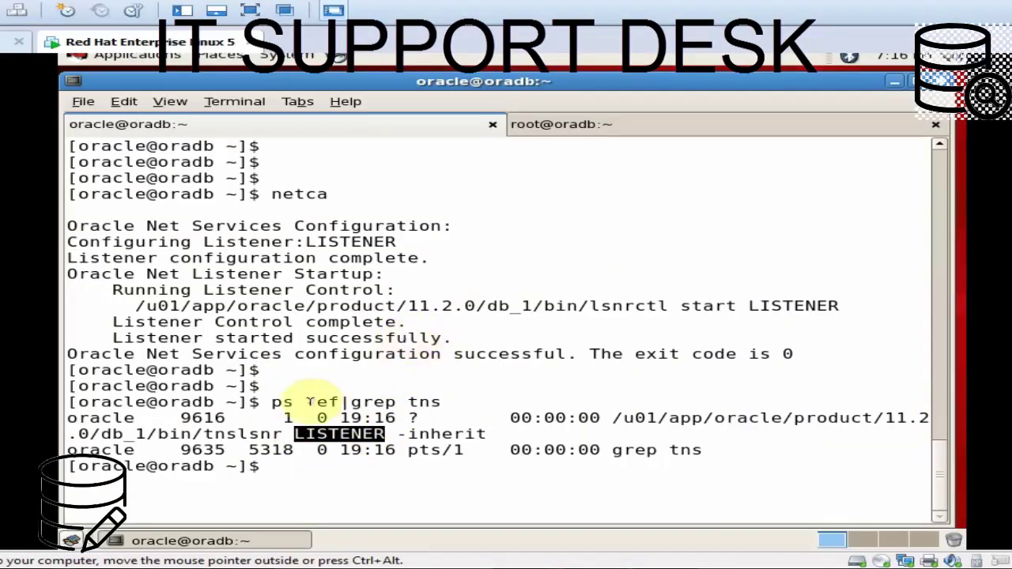
drag(261, 402, 342, 401)
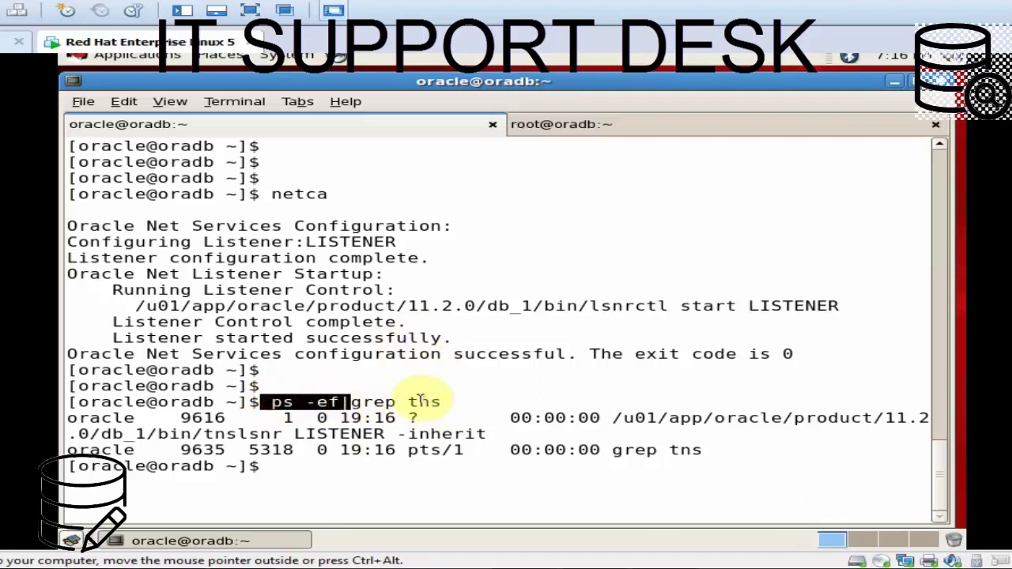
double_click(422, 400)
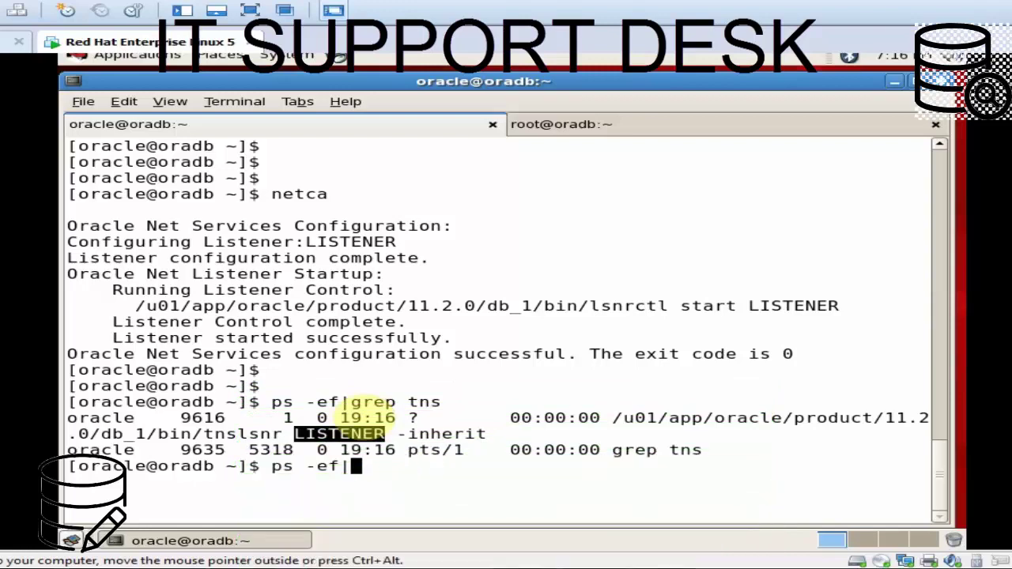
Run the full ps -ef process listing, then clear the screen
key(BackSpace)
key(Return)
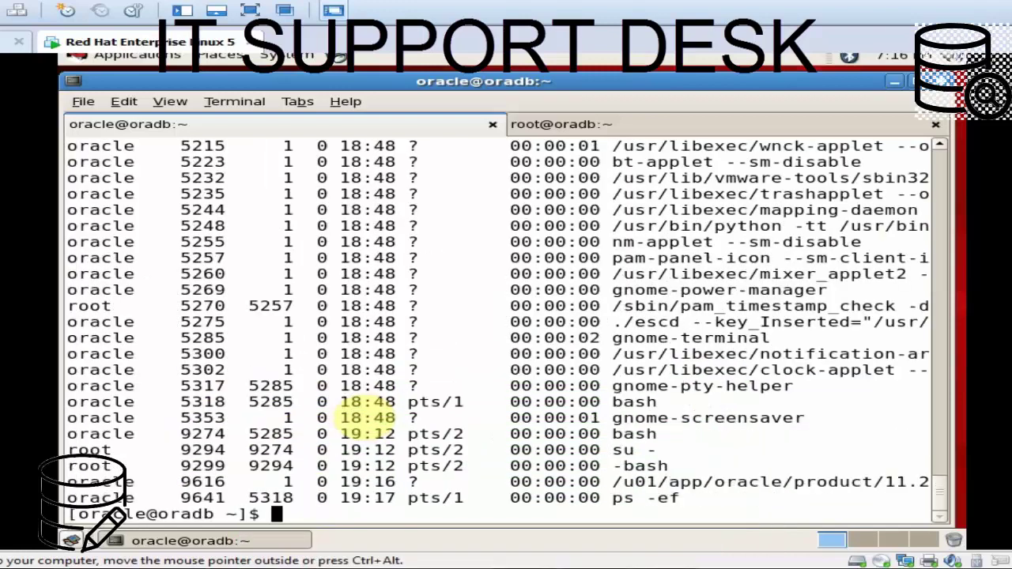
text(clear)
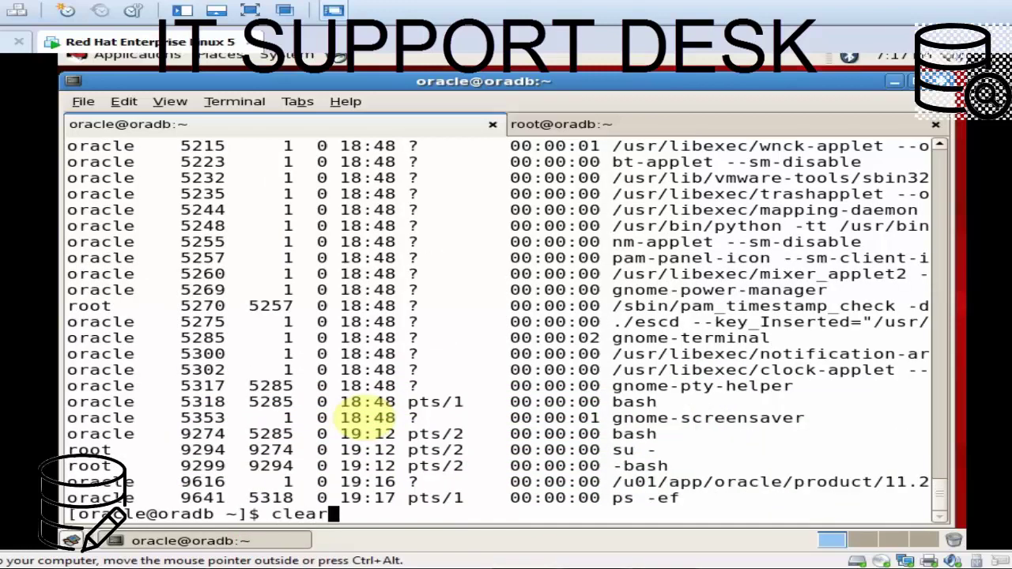
key(Return)
Run ps -ef|grep LISTENER to confirm the listener process, then clear the screen
key(Up)
key(Up)
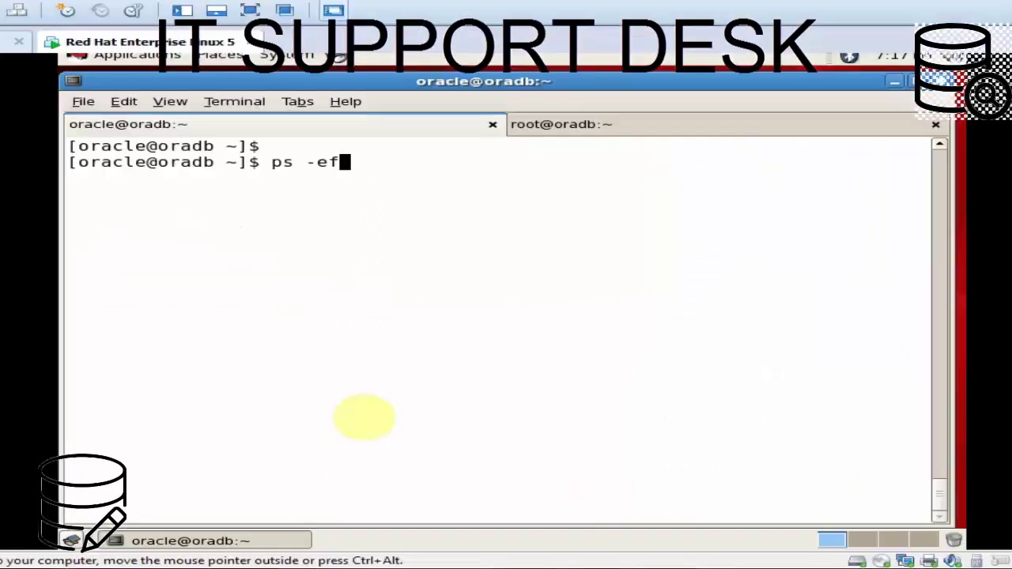
text(|grep)
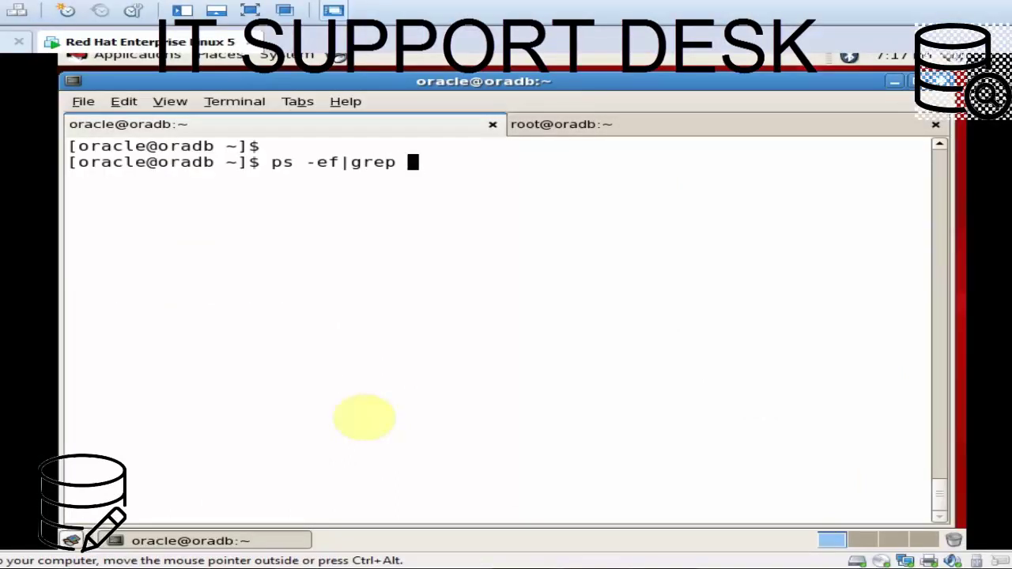
text( LIS)
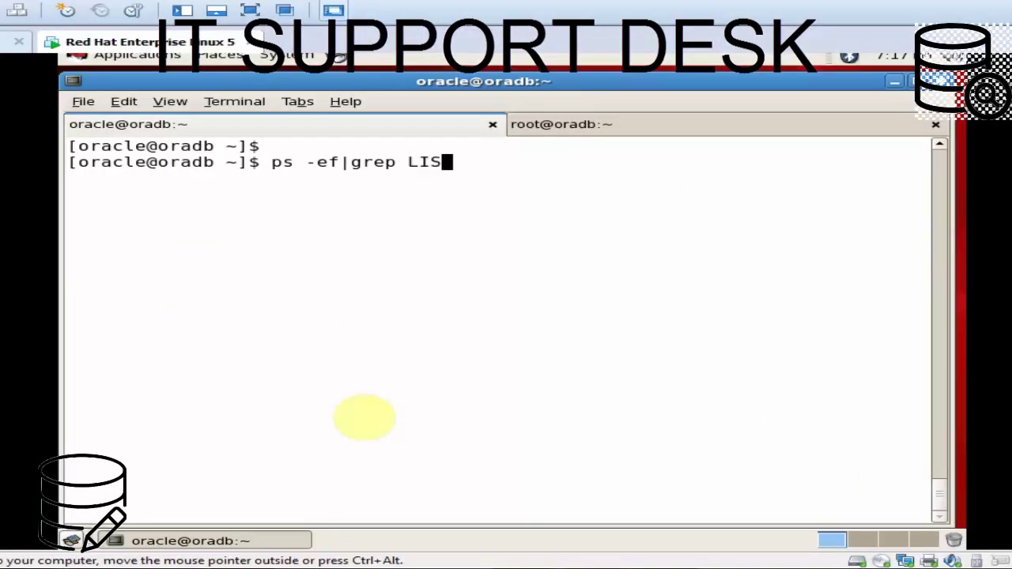
text(TENER)
key(Return)
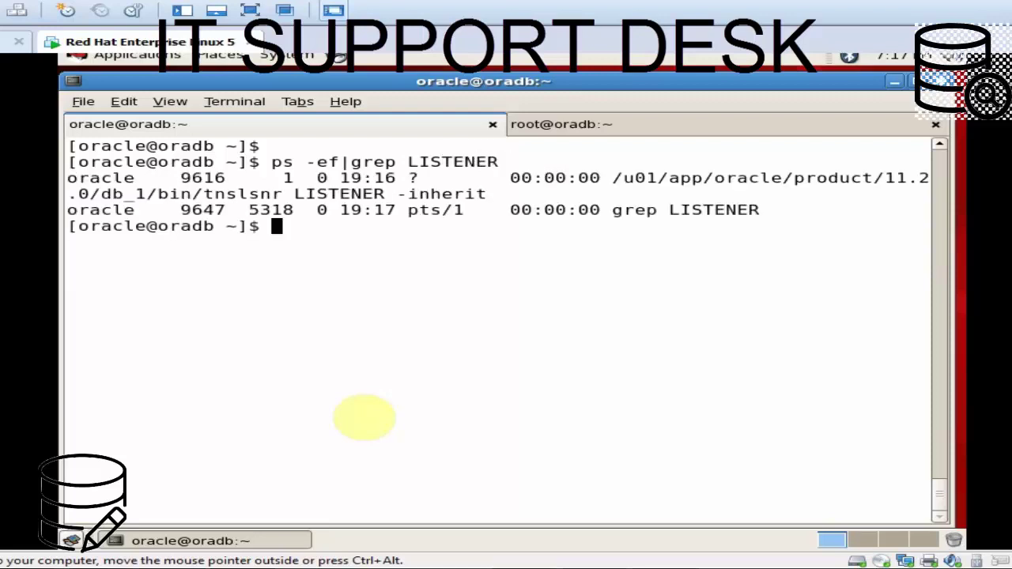
key(Return)
key(Return)
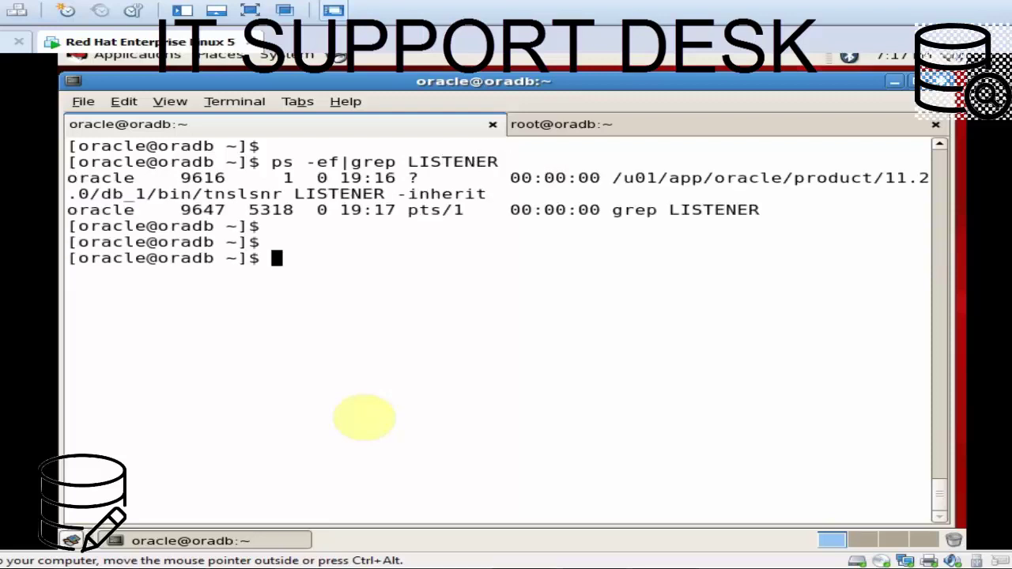
text(clear)
key(Return)
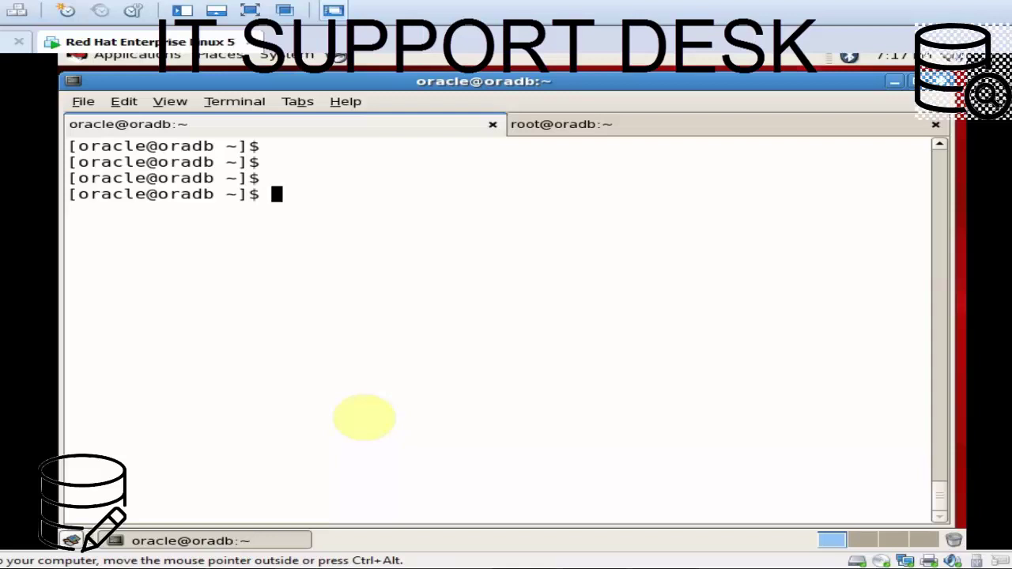
Enter dbca at the oracle shell prompt to start the Database Configuration Assistant
text(dbc)
text(a)
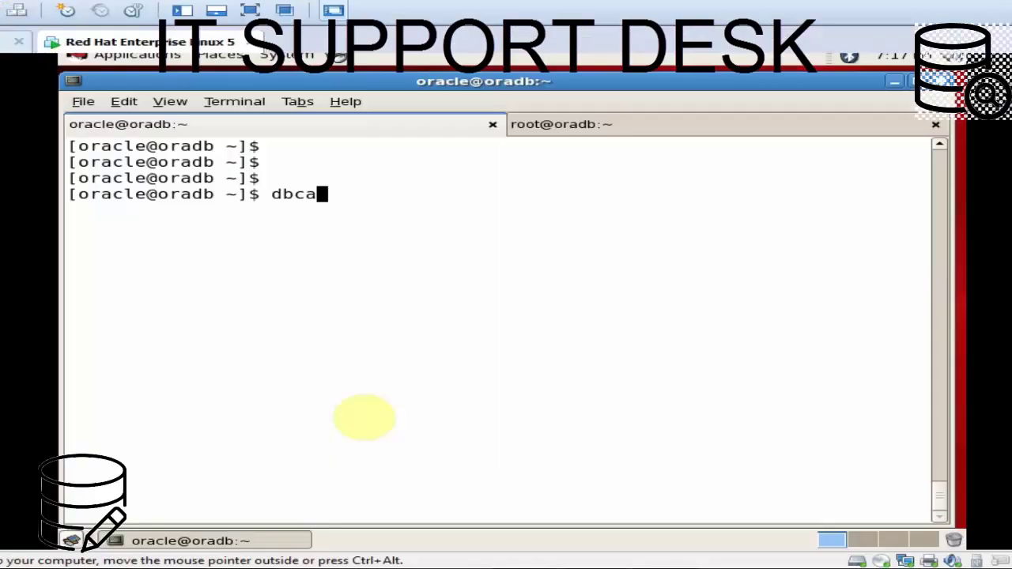
key(Return)
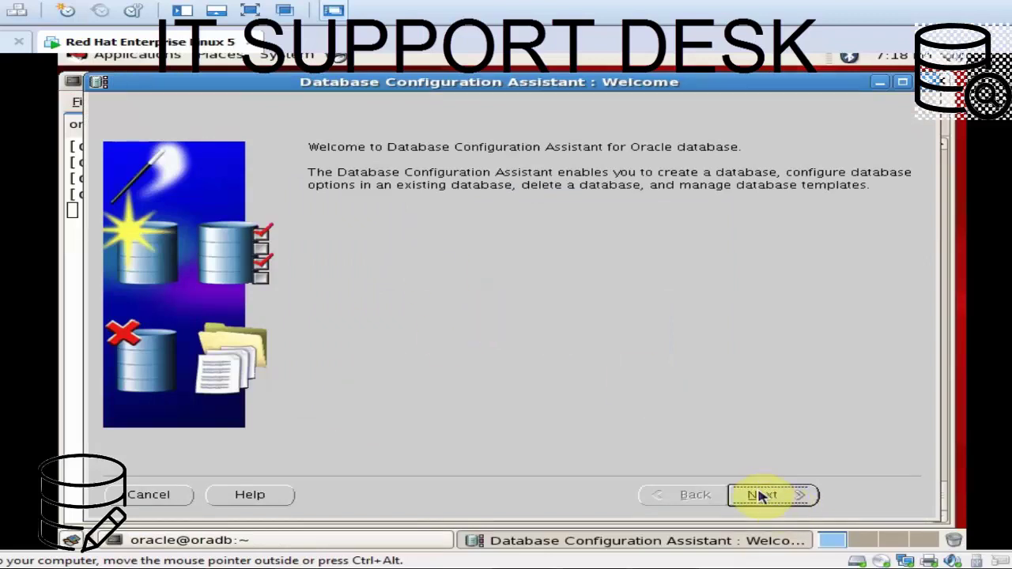
Keep Create a Database and the General Purpose or Transaction Processing template, advancing to Database Identification
click(761, 494)
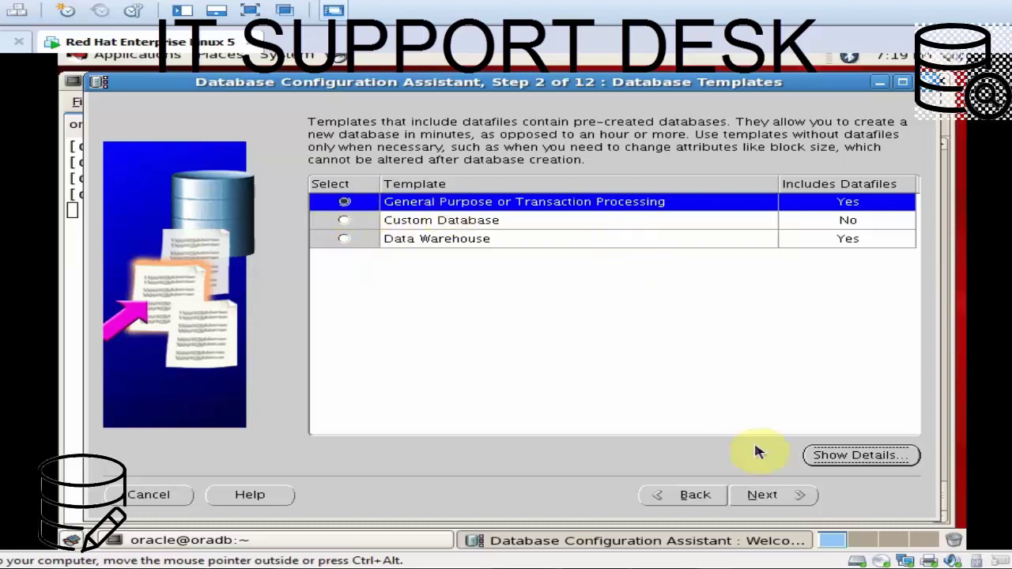
click(762, 494)
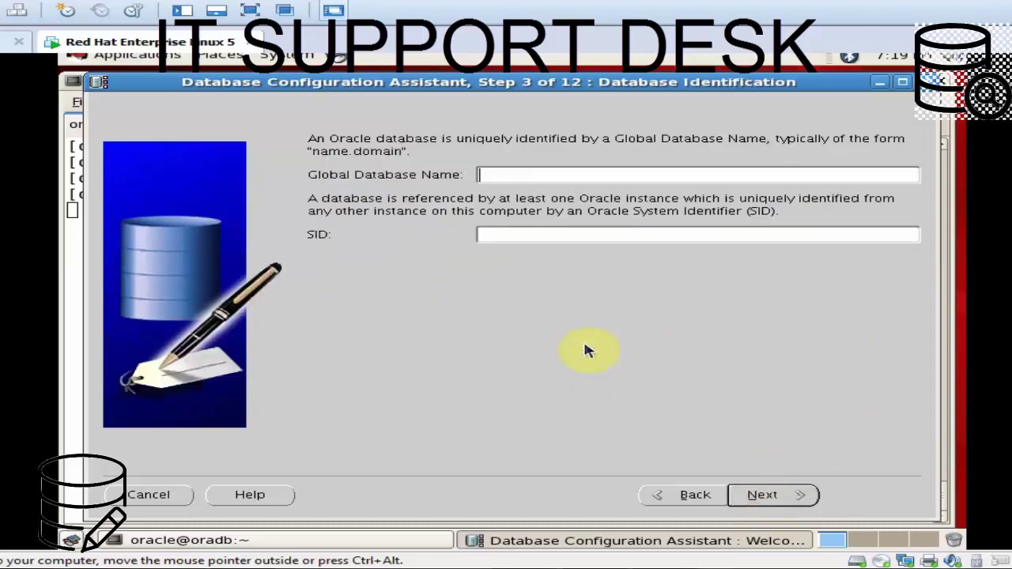
Enter DB11G with a domain suffix as the global database name
click(500, 173)
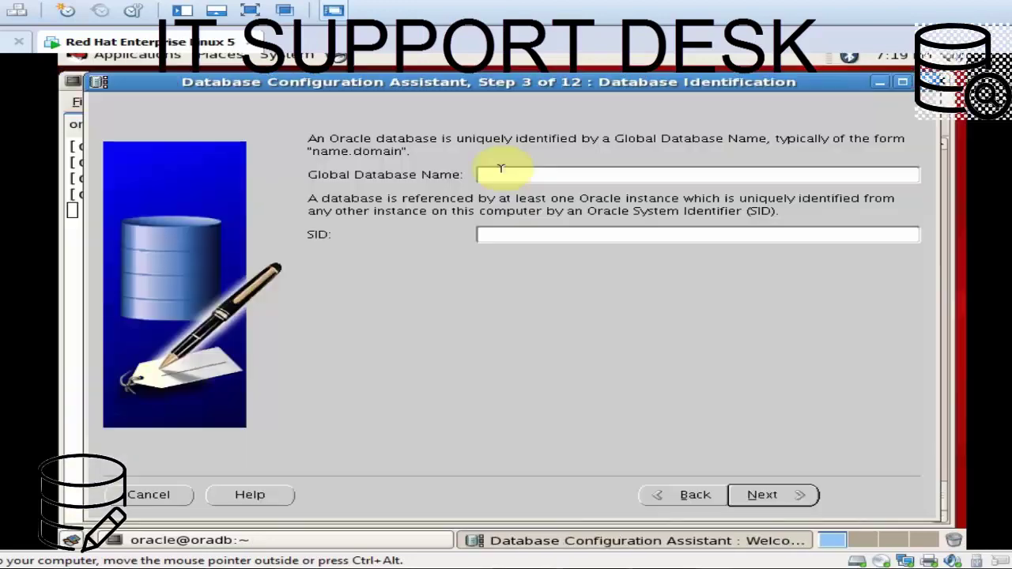
text(DB11G)
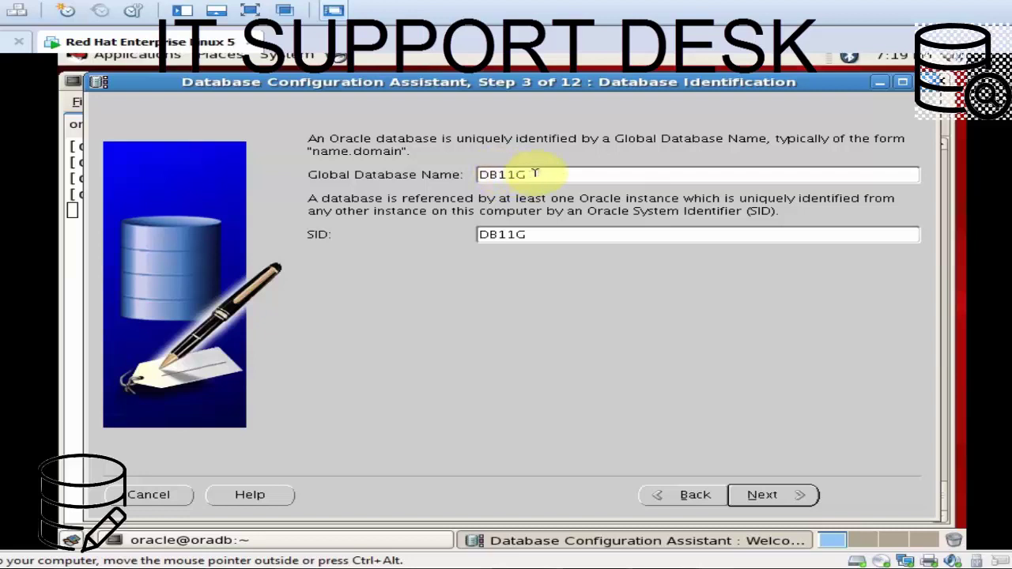
text(.orane)
text(t)
text(.pk)
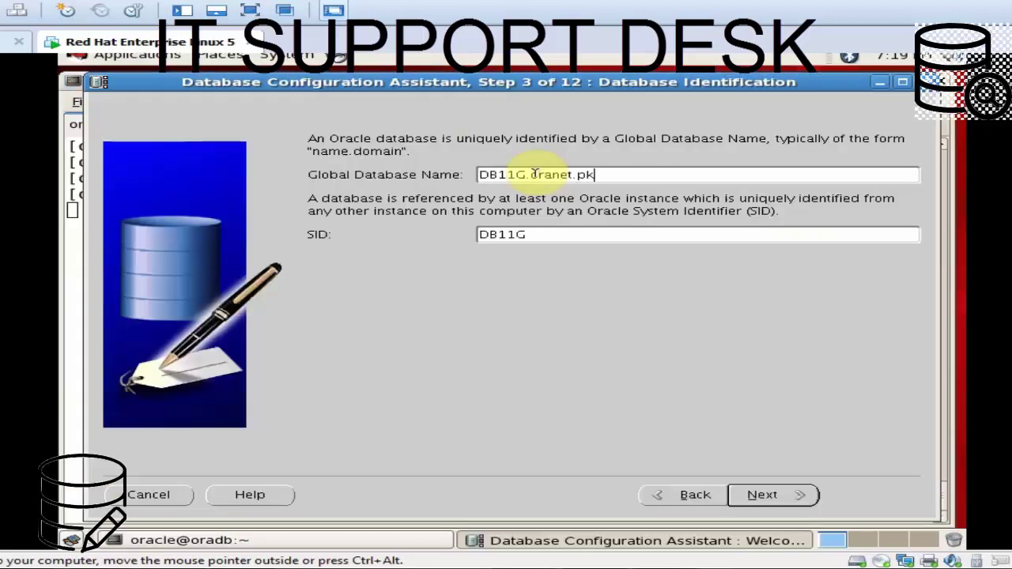
key(BackSpace)
key(BackSpace)
text(.)
key(BackSpace)
text(com.pk)
Delete the domain so the global name is just DB11G, keep SID DB11G, and continue
drag(640, 176, 456, 173)
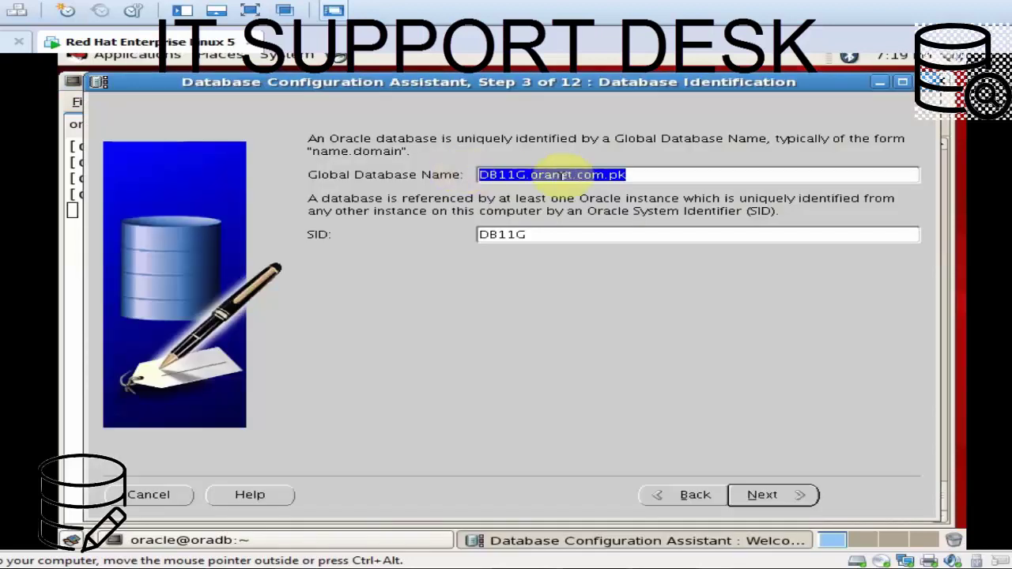
drag(535, 234, 472, 233)
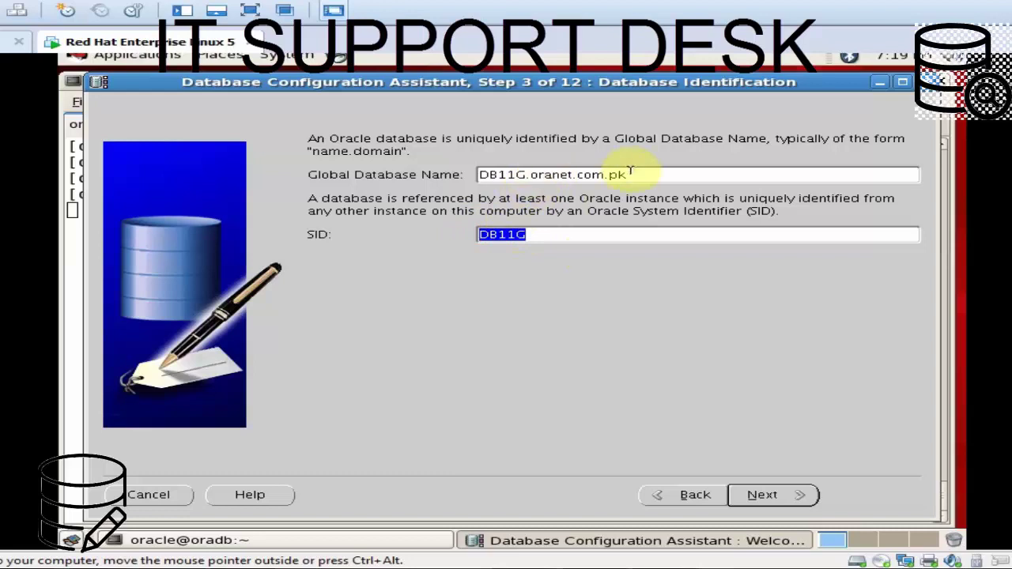
drag(629, 174, 525, 171)
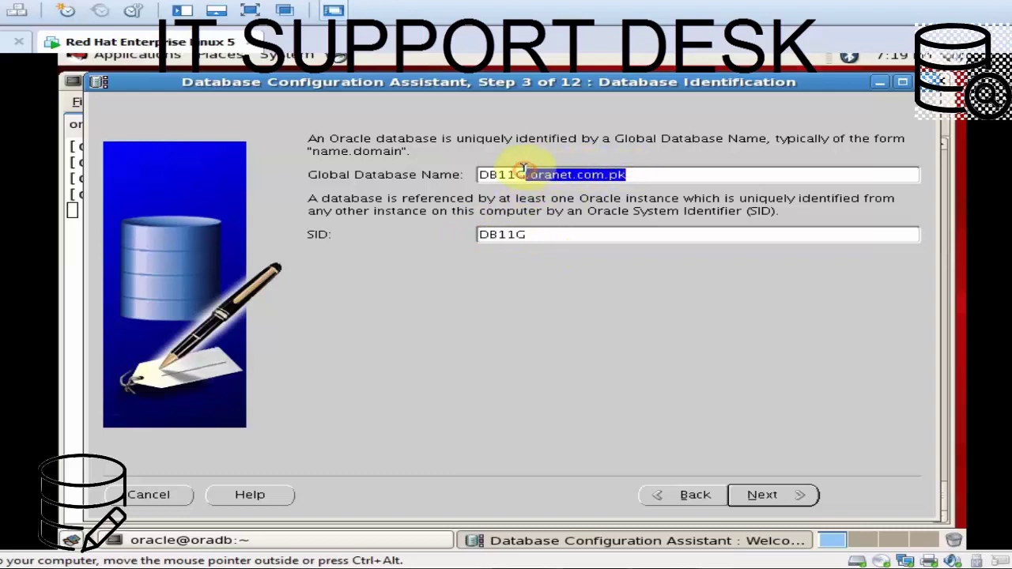
key(BackSpace)
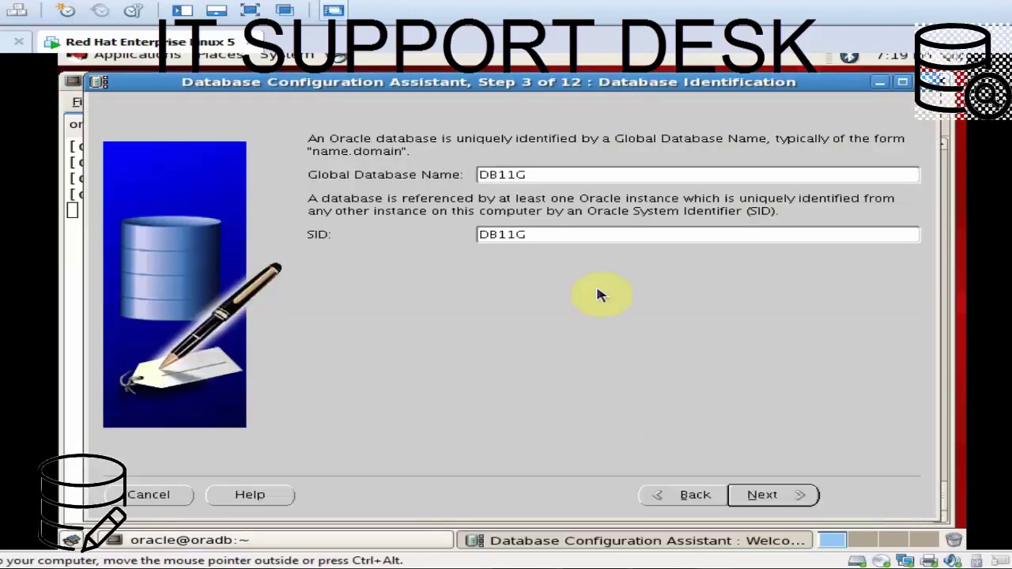
drag(531, 172, 454, 169)
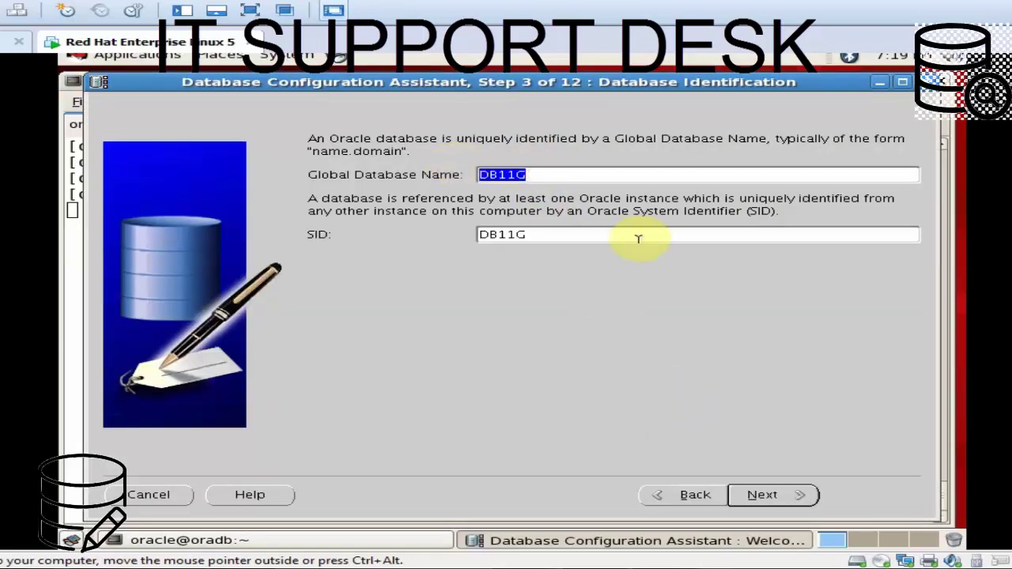
click(781, 498)
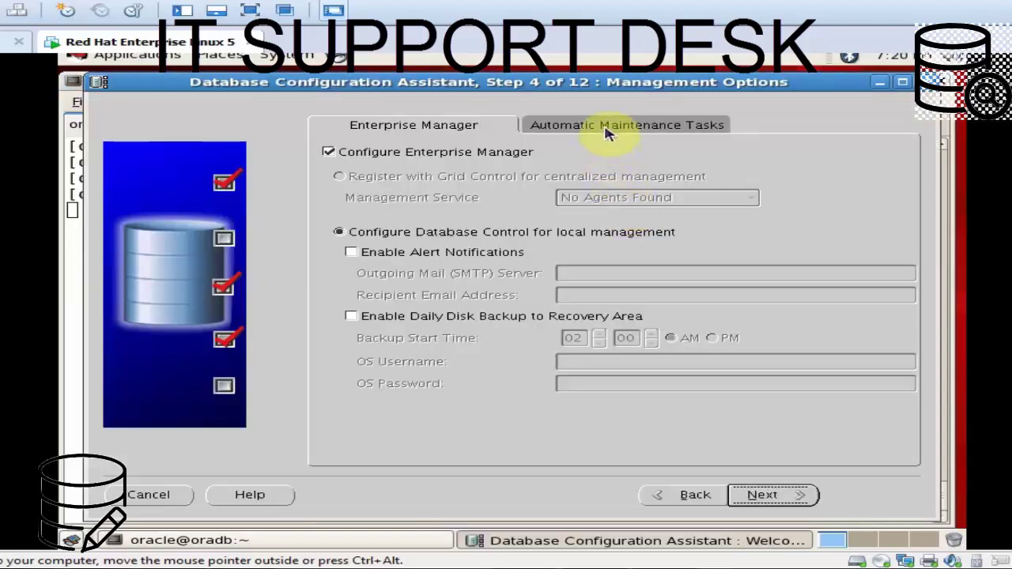
Review the Automatic Maintenance Tasks, keep local Database Control for Enterprise Manager, and continue
click(607, 128)
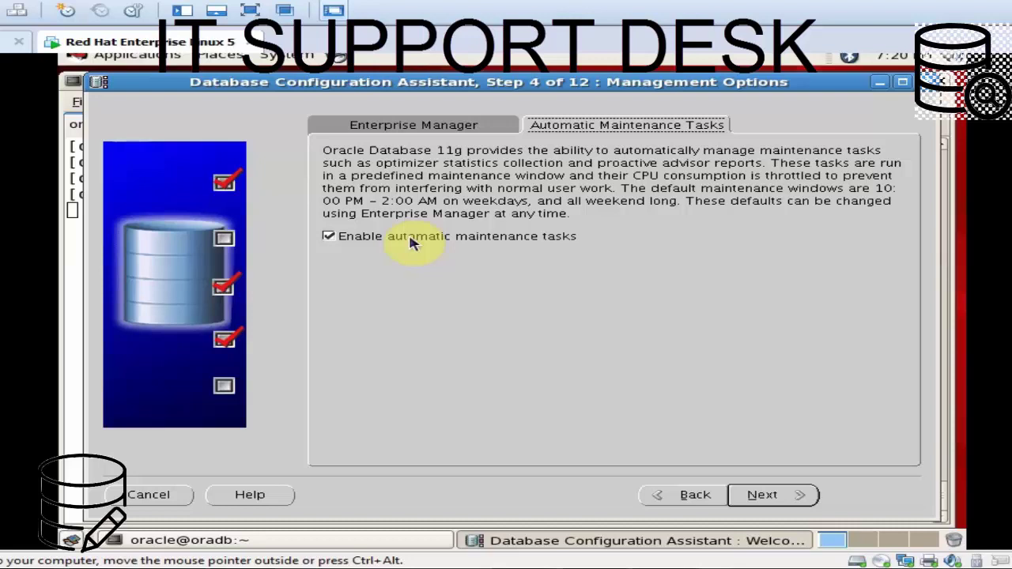
click(418, 126)
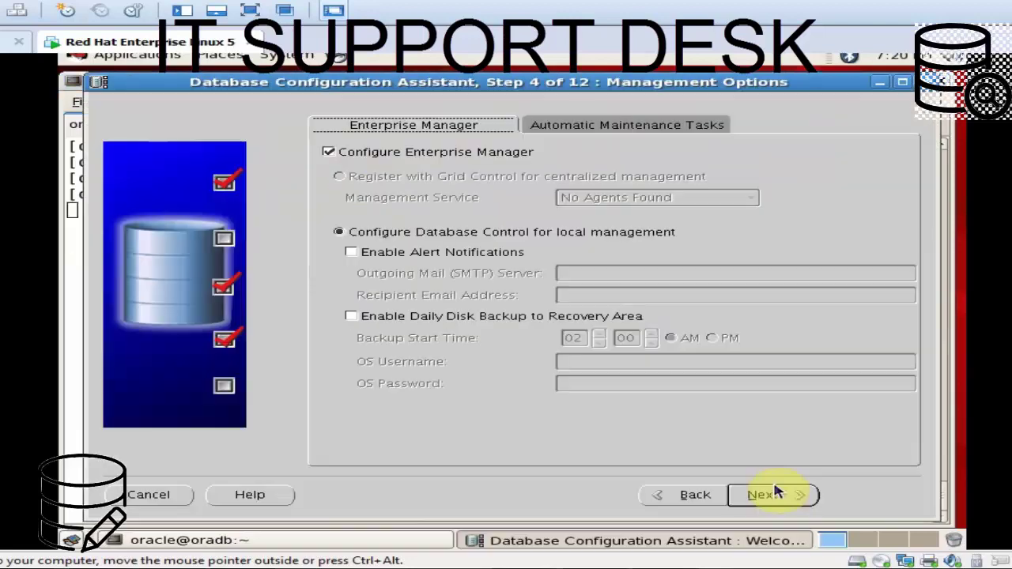
click(776, 497)
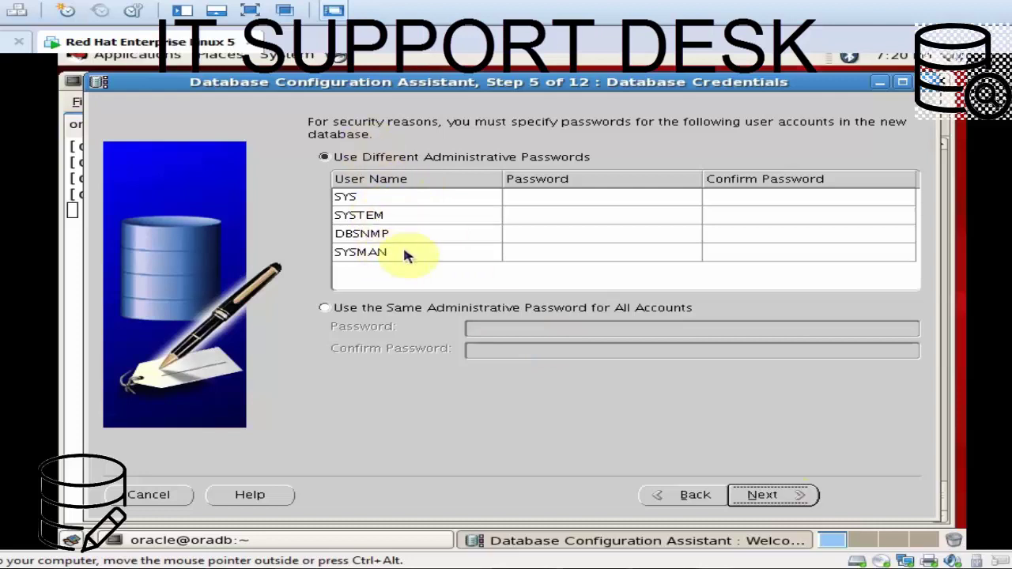
Set one shared, confirmed password for all administrative accounts and accept the weak-password warning
click(531, 195)
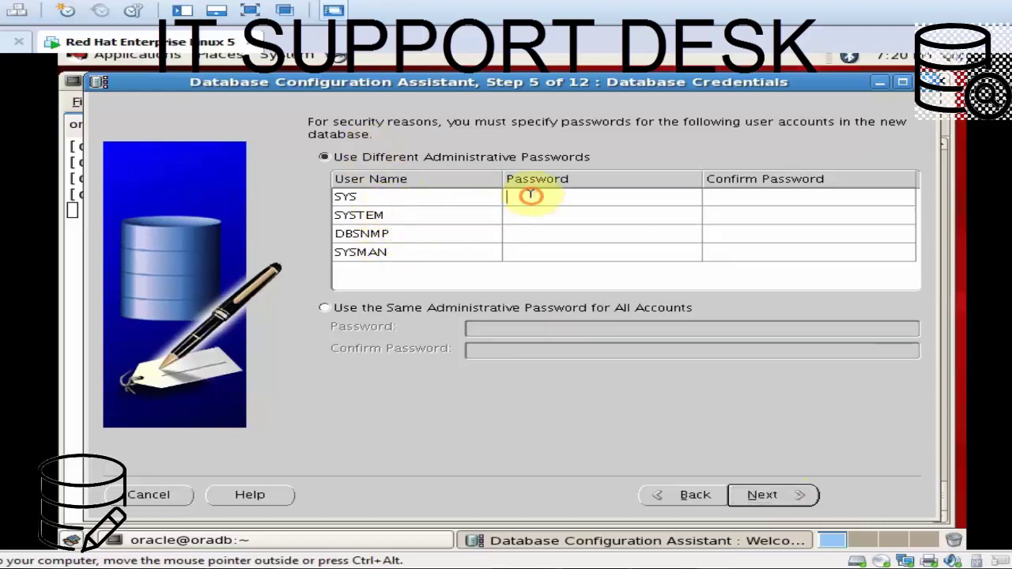
click(729, 195)
click(331, 312)
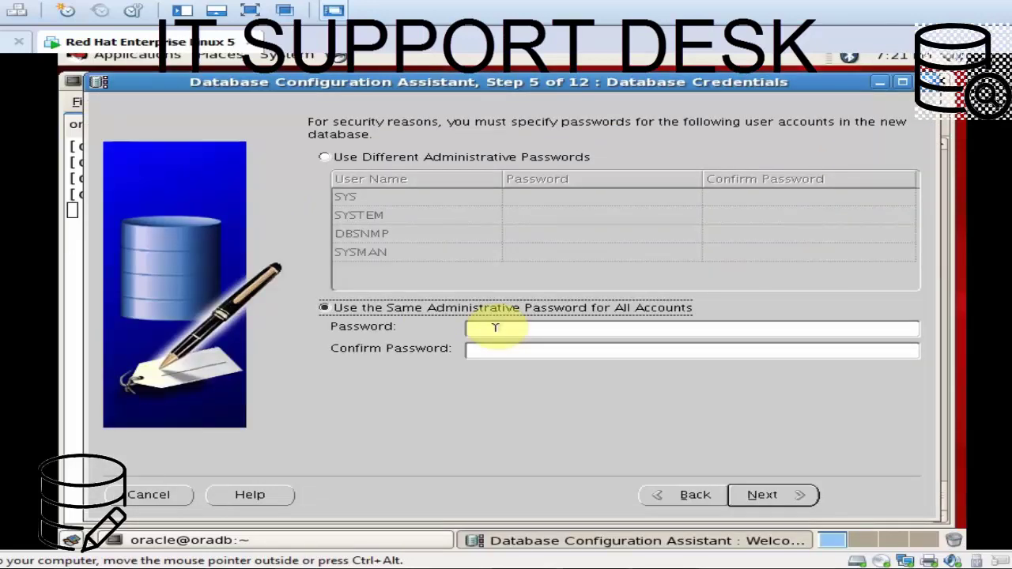
click(495, 327)
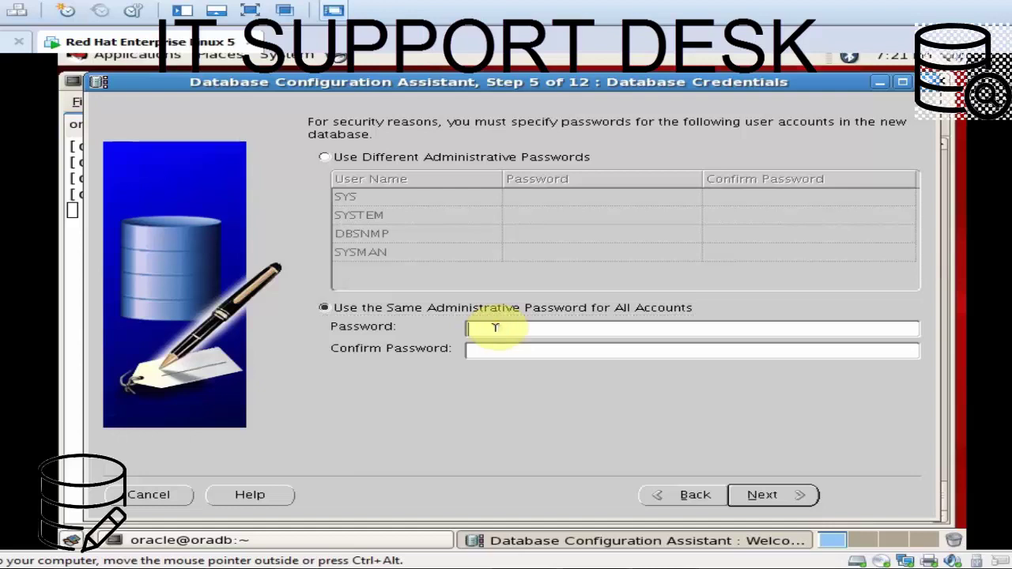
key(Tab)
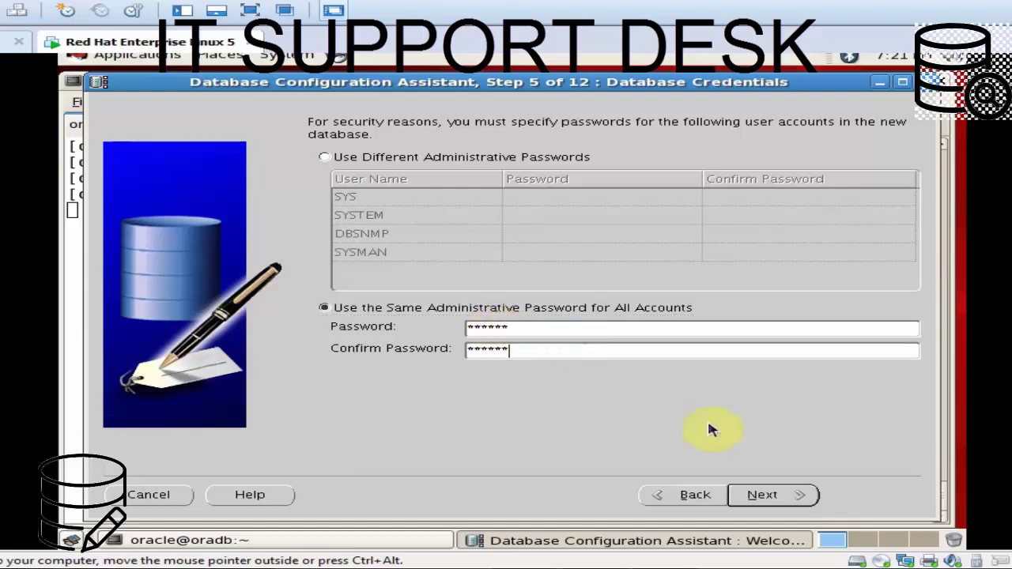
click(758, 494)
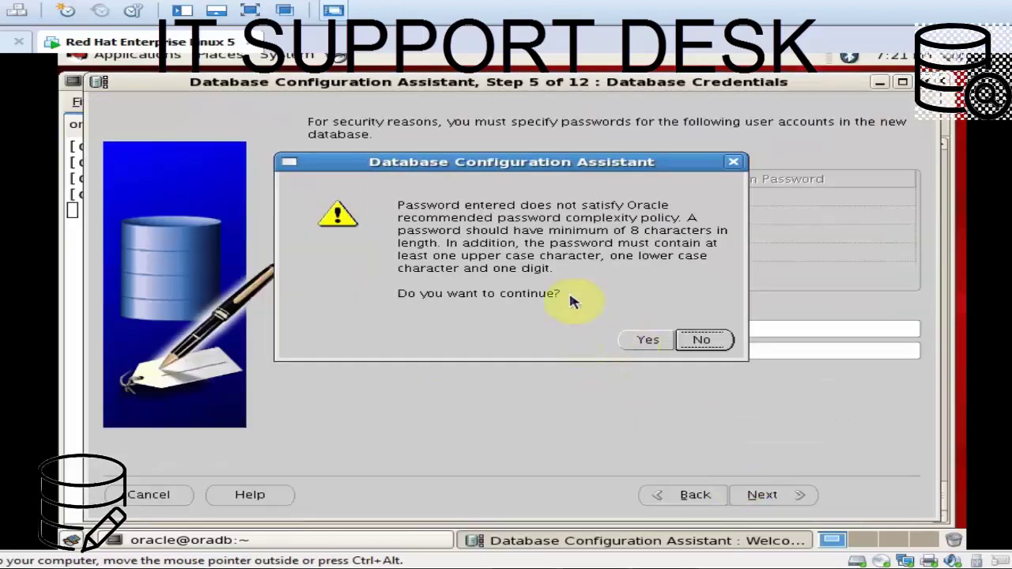
click(637, 341)
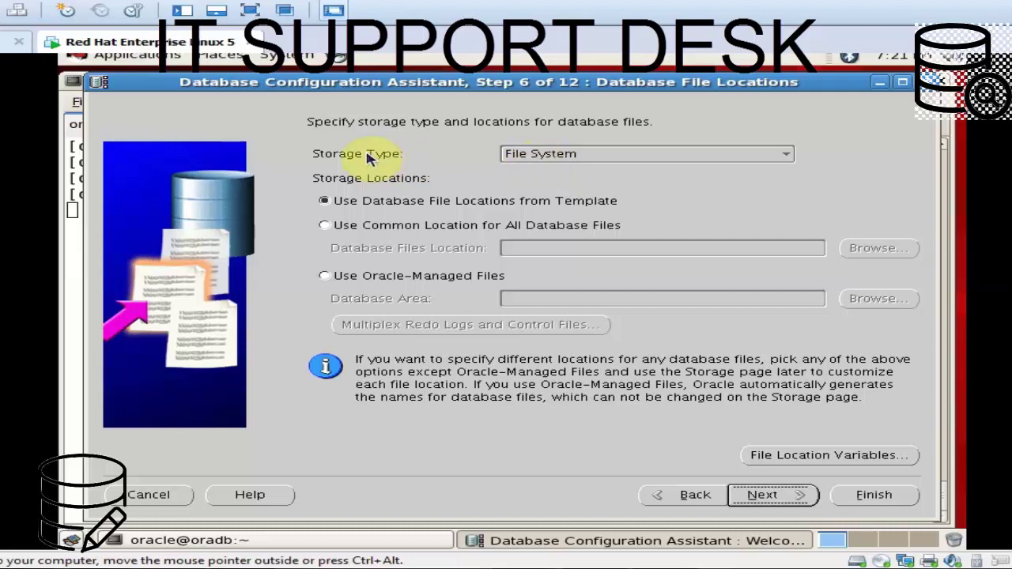
click(562, 157)
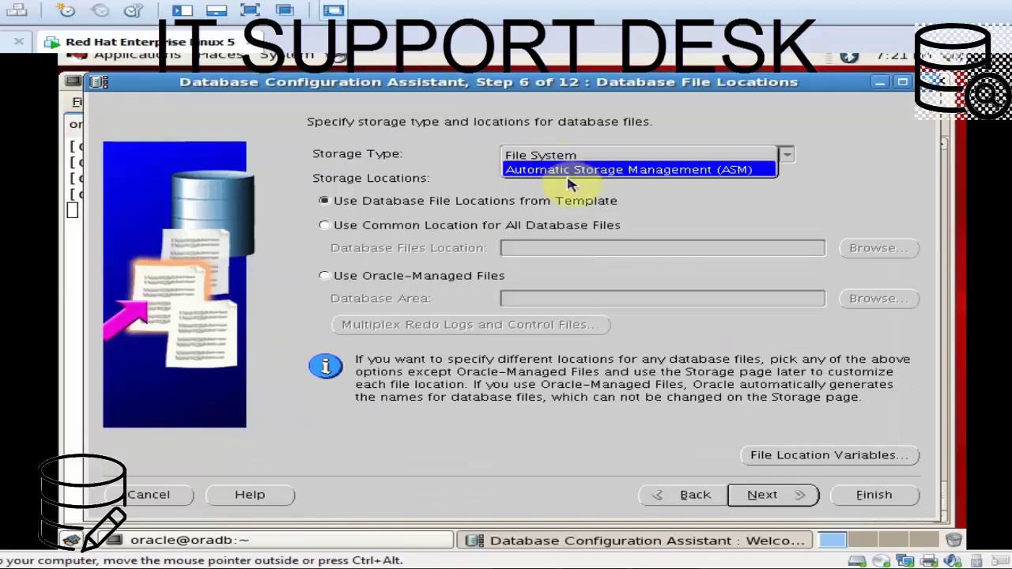
click(548, 157)
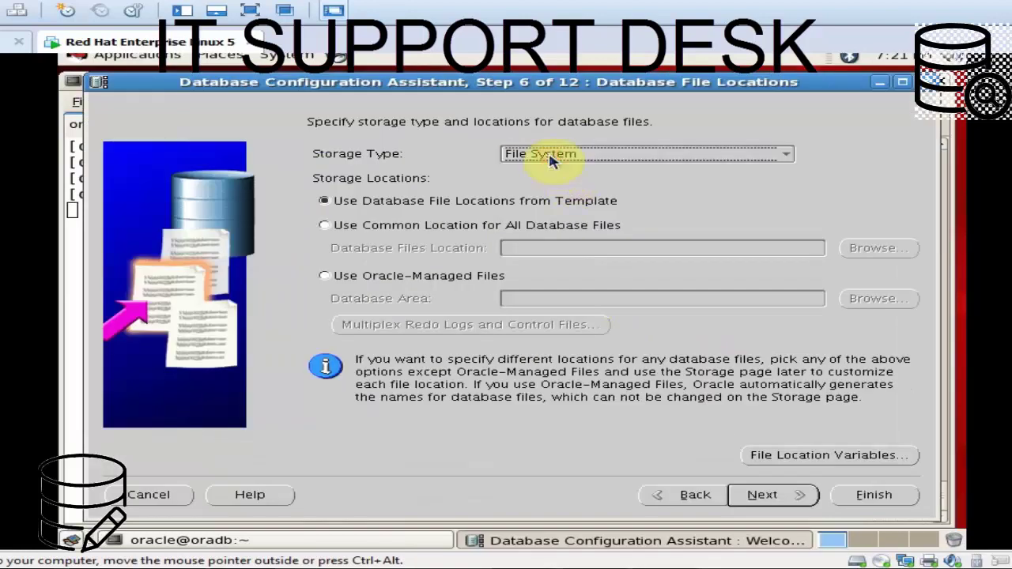
click(324, 226)
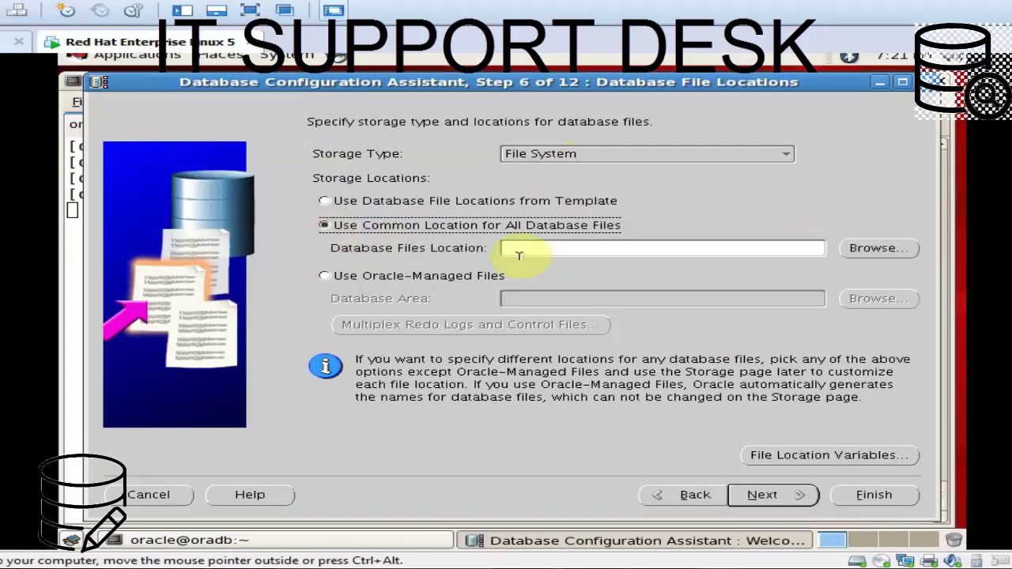
click(528, 248)
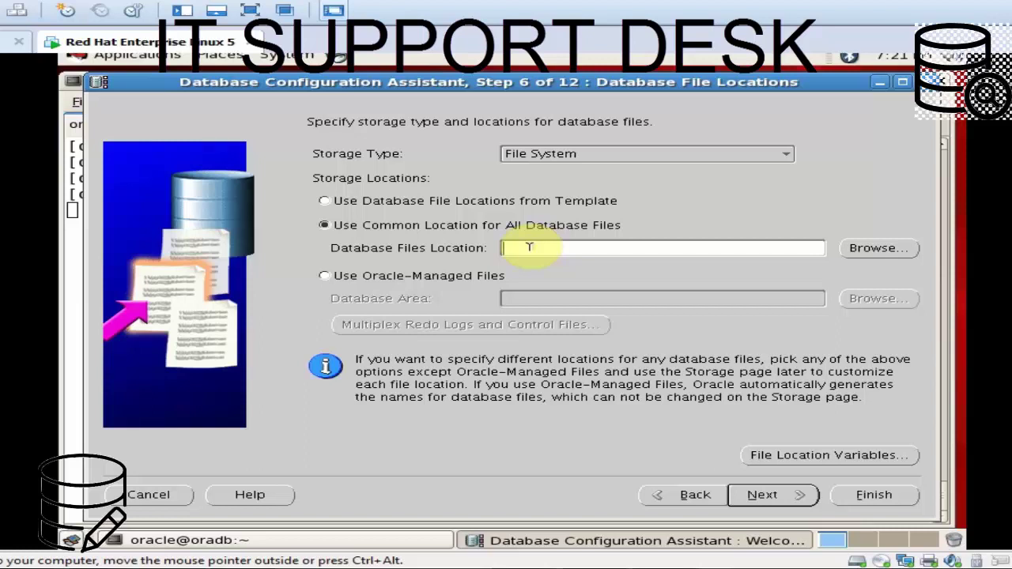
click(326, 276)
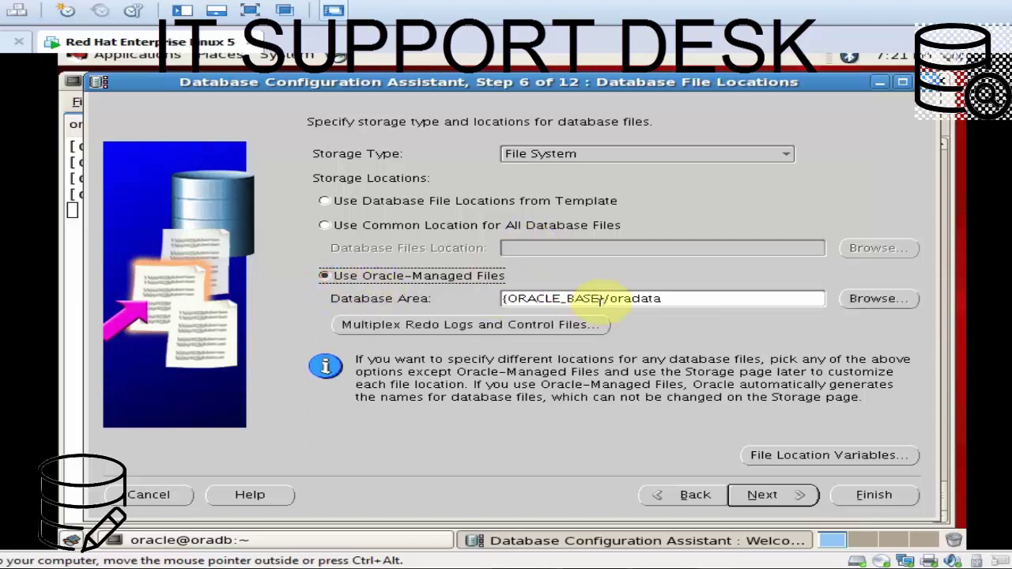
drag(679, 298, 452, 271)
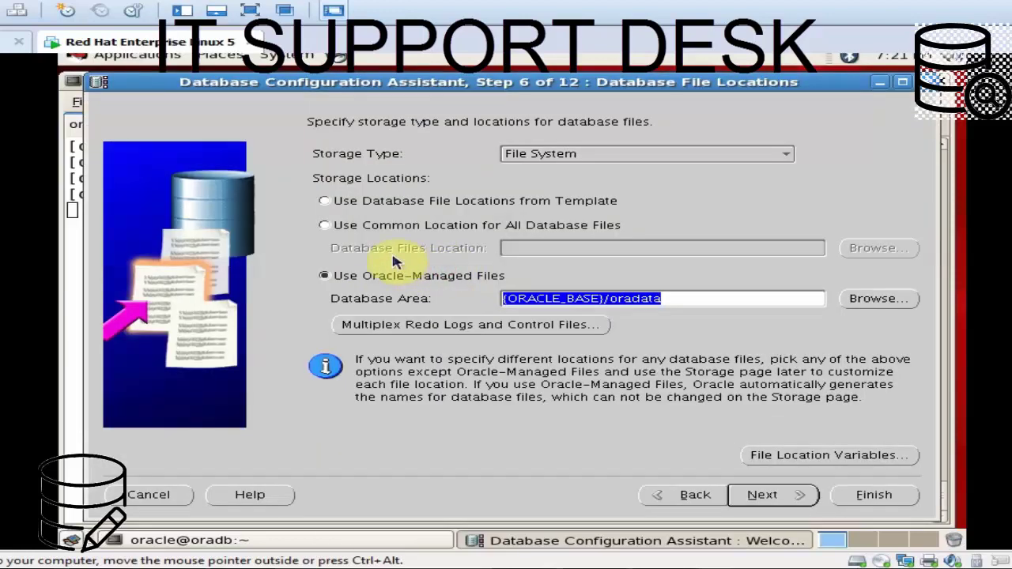
click(327, 202)
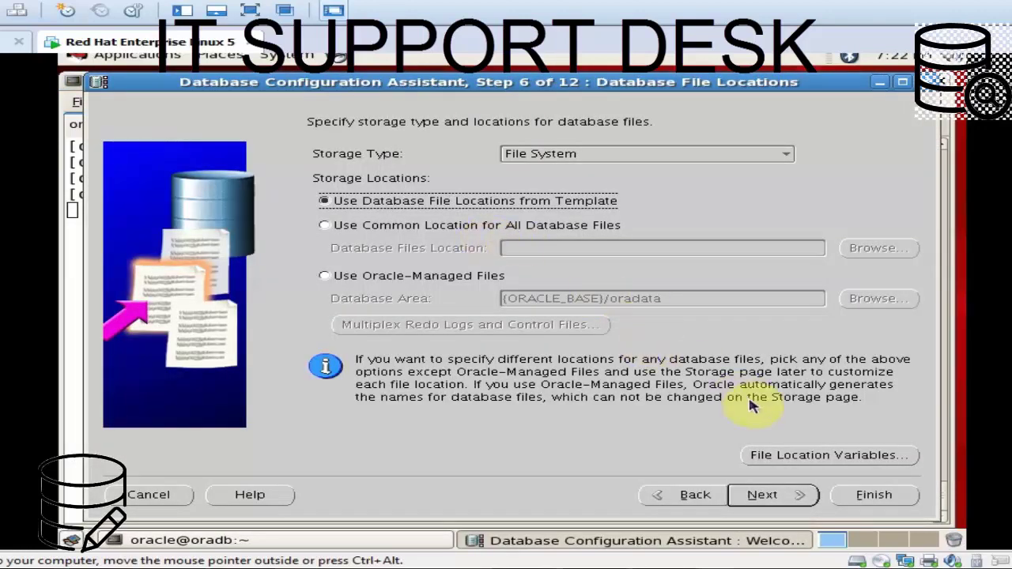
Accept the file locations, disable the flash recovery area, and continue to Database Content
click(761, 494)
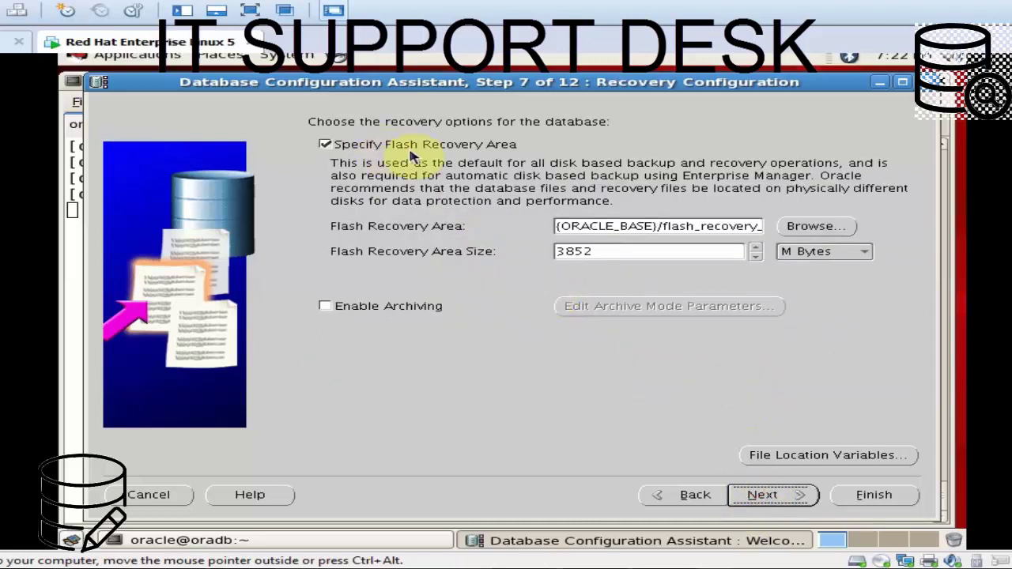
click(329, 147)
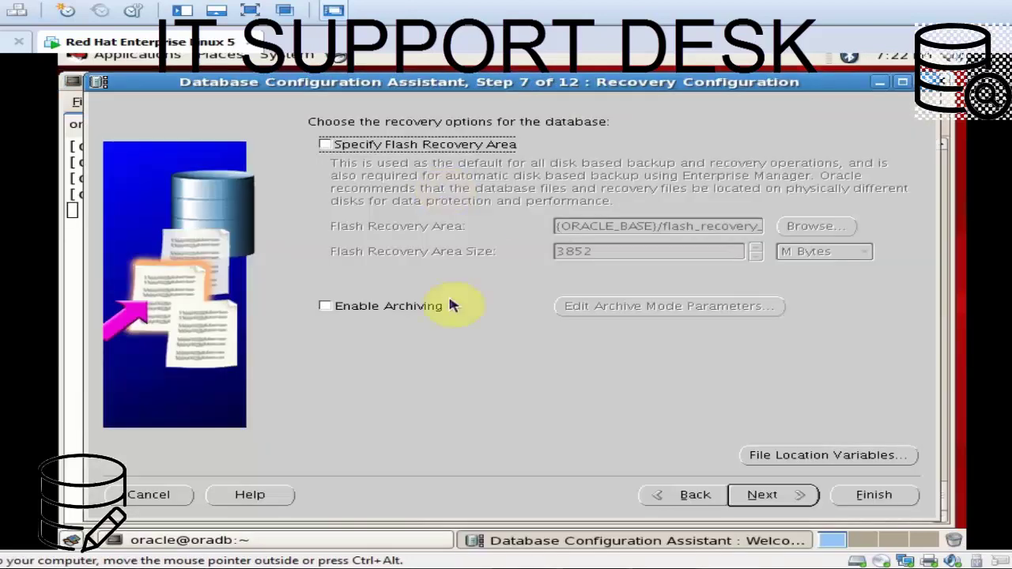
click(773, 499)
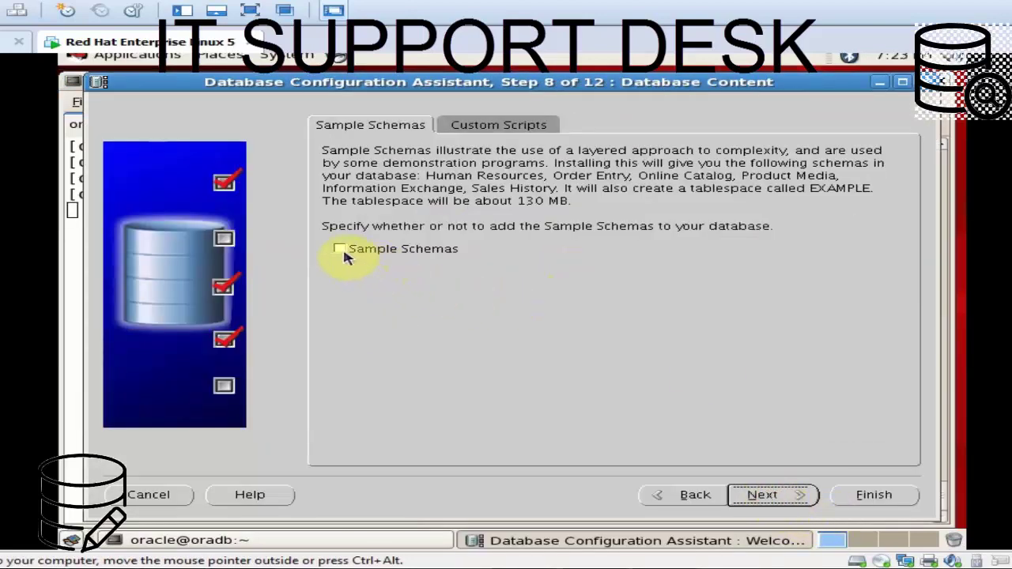
Include the sample schemas, keep No scripts to run, and continue to Initialization Parameters
click(339, 249)
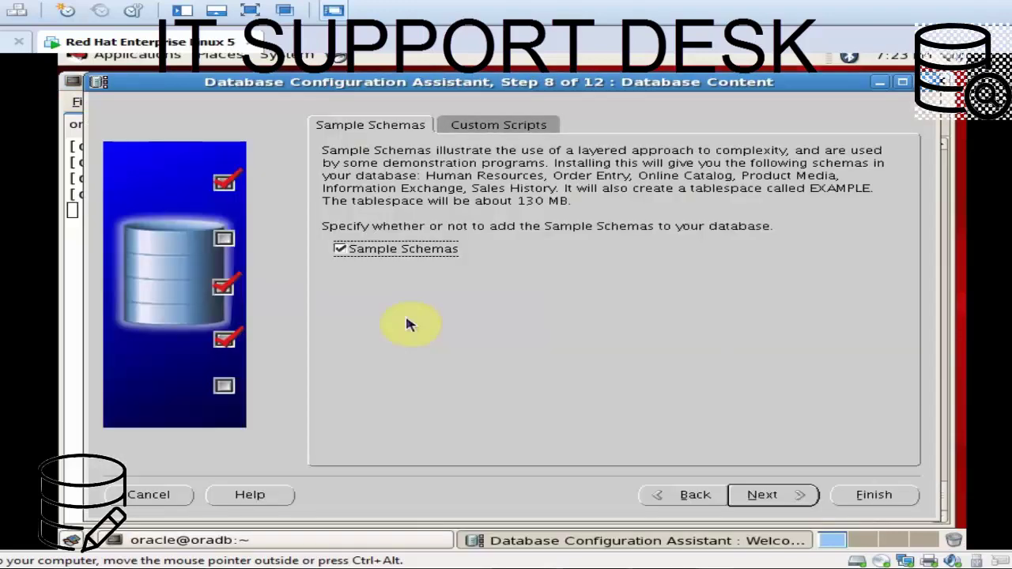
click(510, 128)
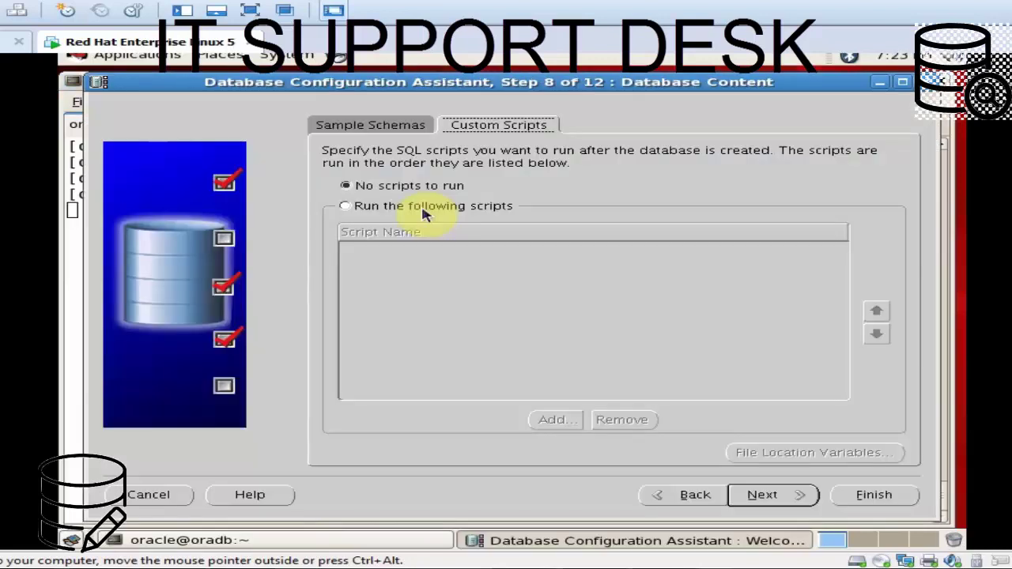
click(423, 214)
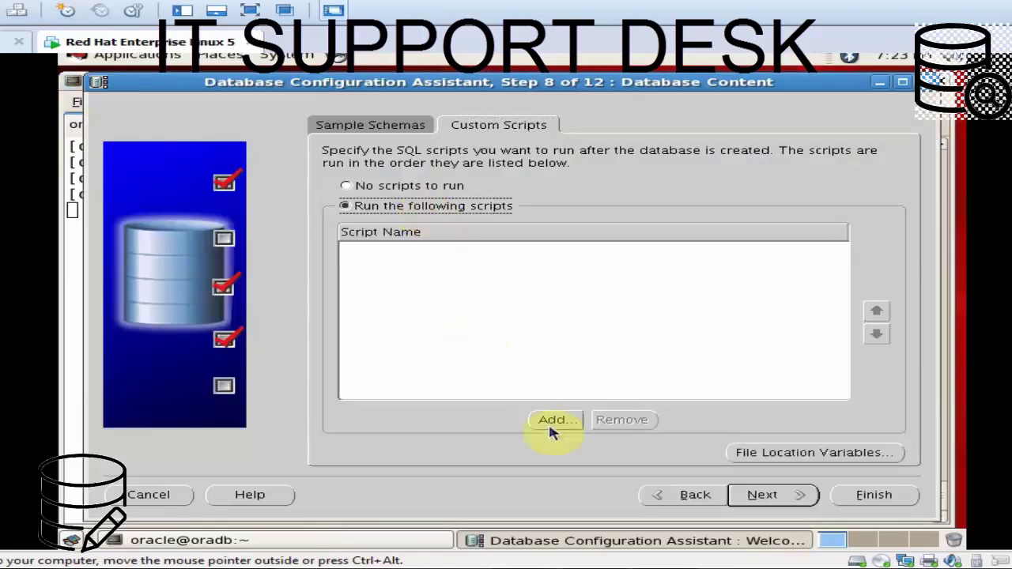
click(360, 185)
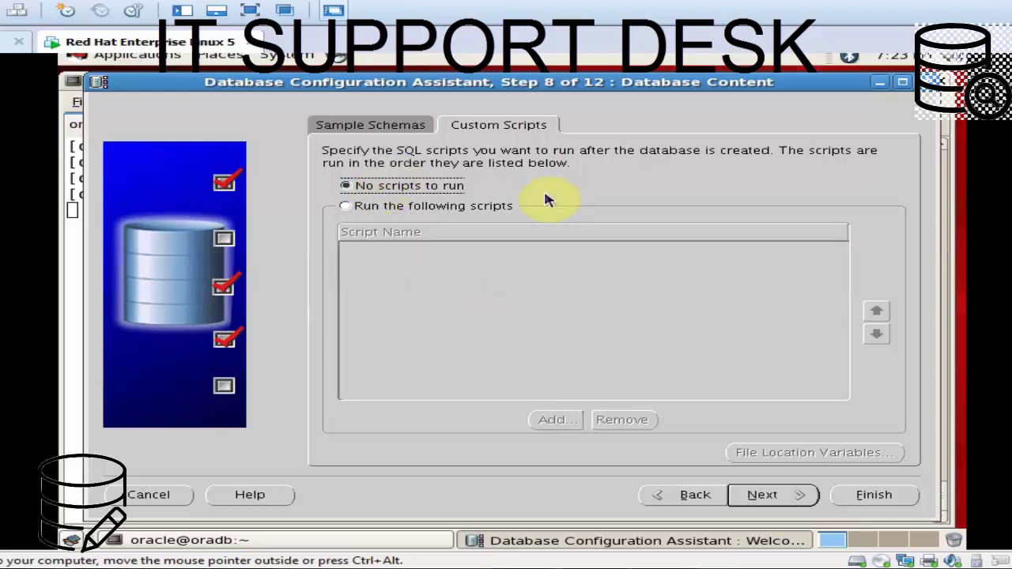
click(766, 495)
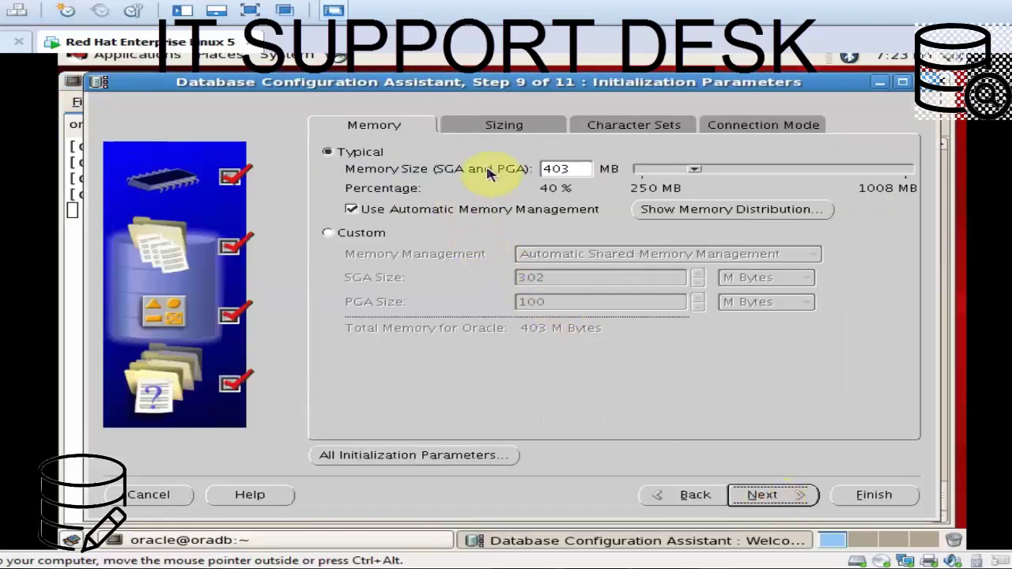
click(575, 167)
double_click(575, 167)
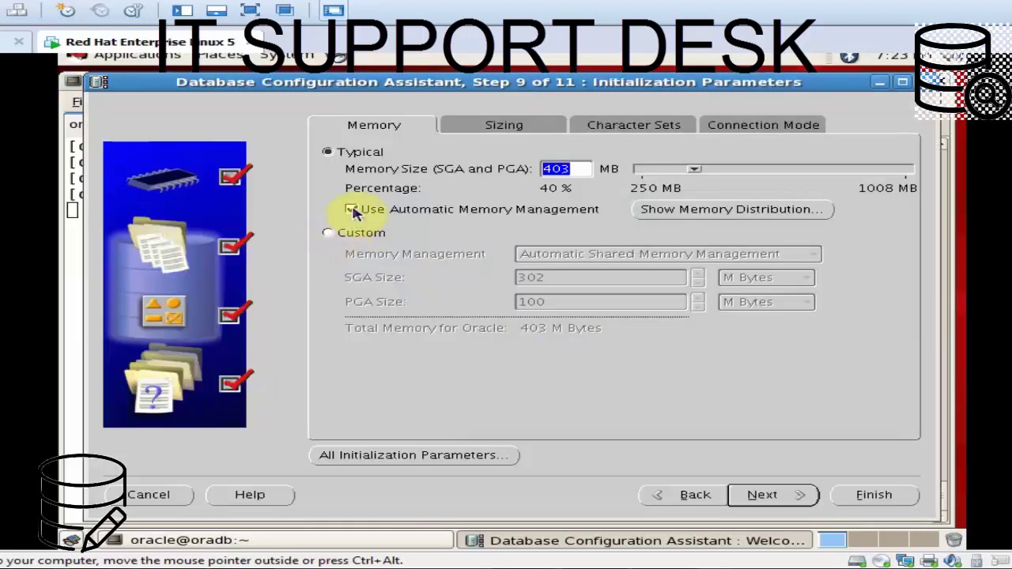
click(351, 210)
click(351, 209)
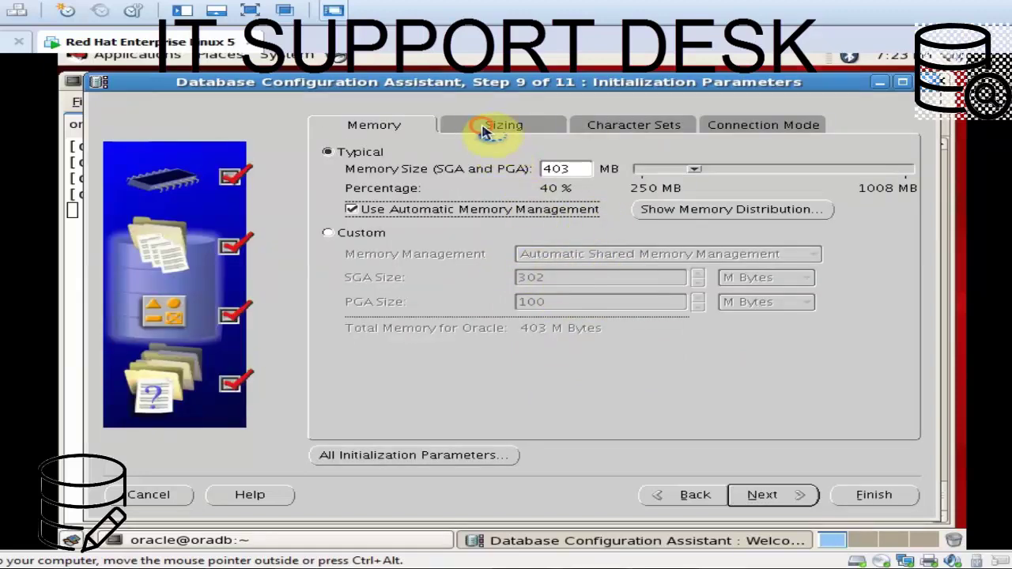
click(486, 133)
Show the Sizing settings with 8192-byte block size and 150 processes
click(496, 127)
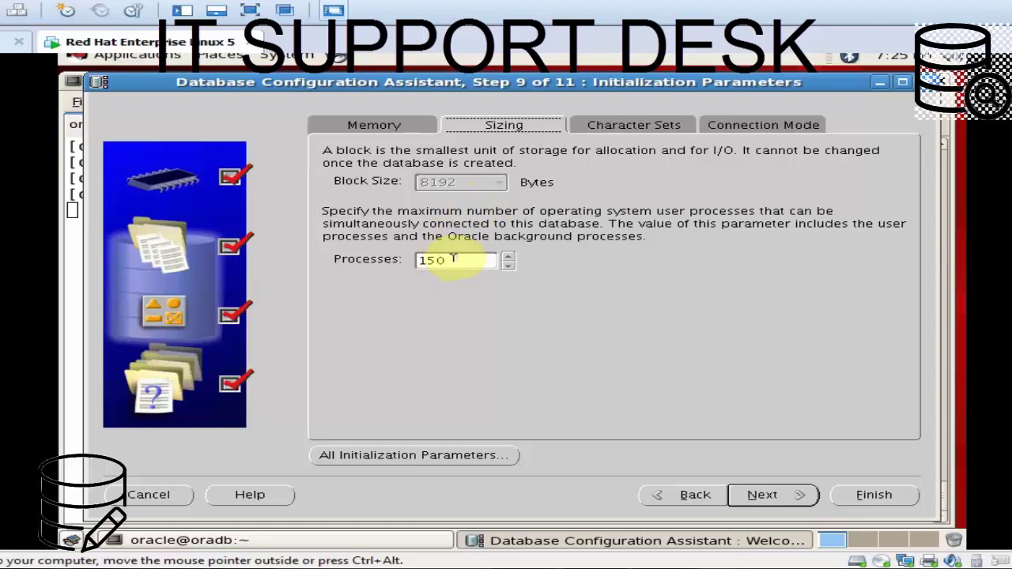
click(453, 258)
drag(452, 258, 413, 259)
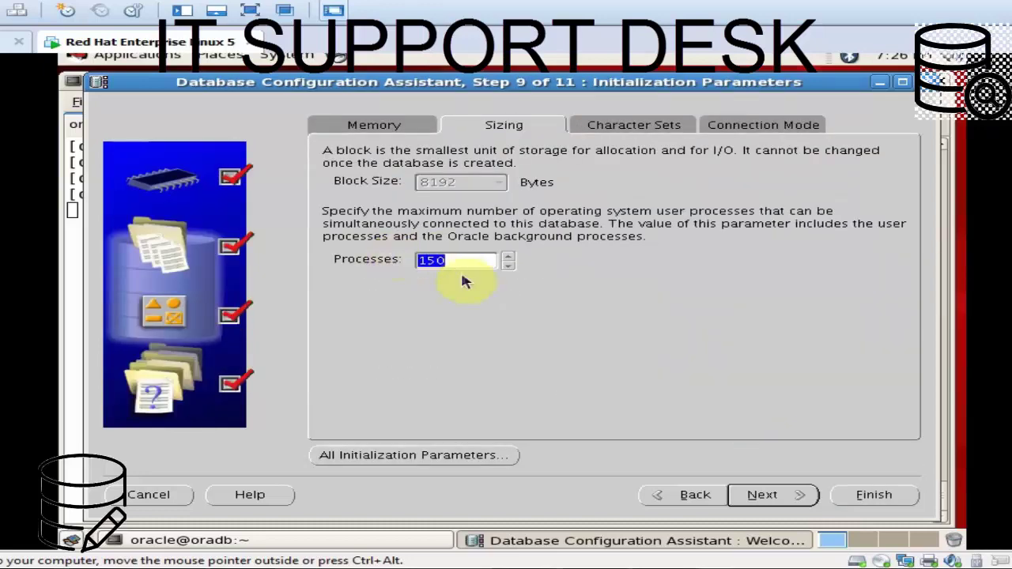
double_click(431, 260)
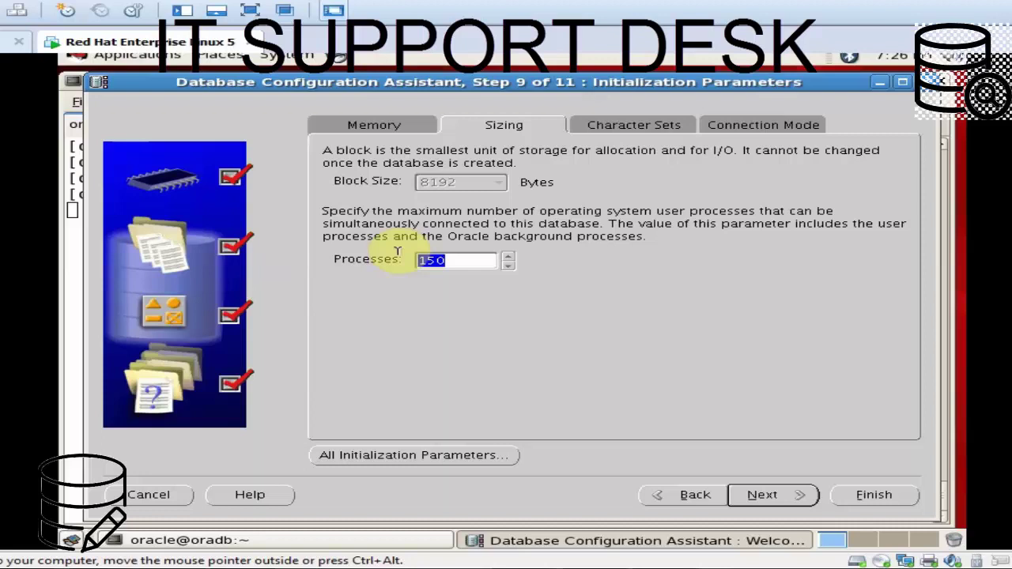
Check the character set choices and keep the default WE8MSWIN1252 database character set
click(615, 130)
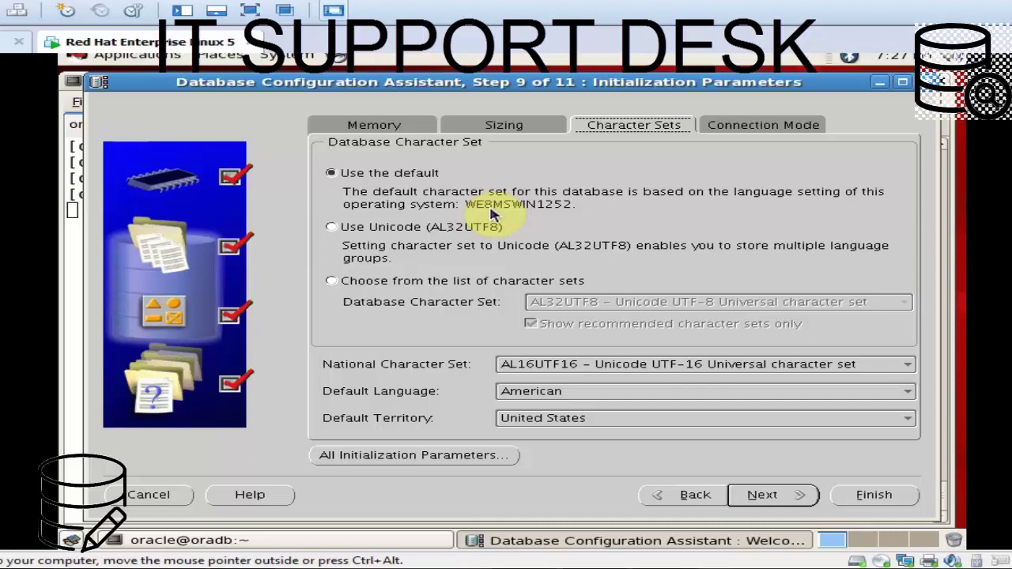
click(332, 283)
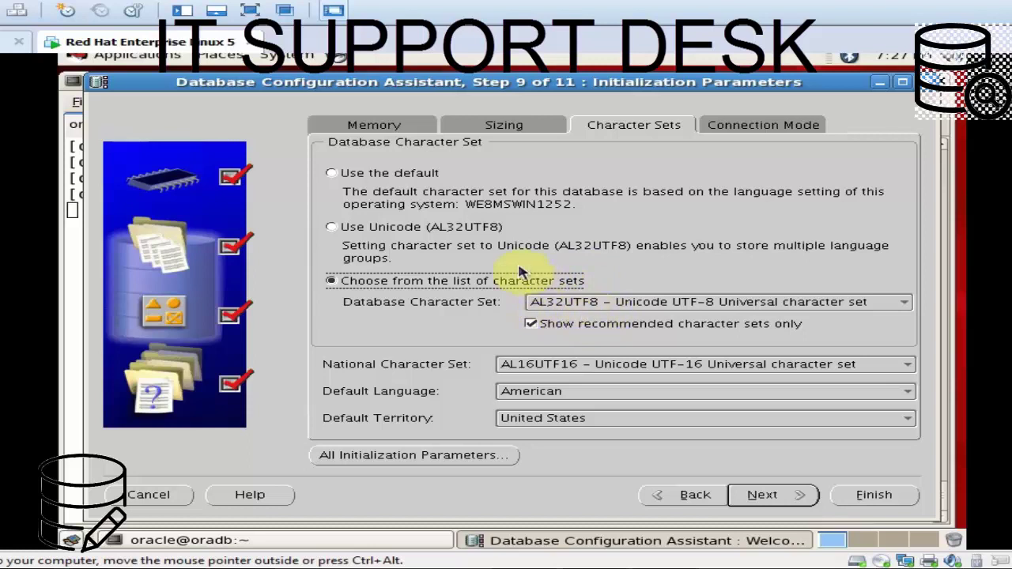
click(333, 173)
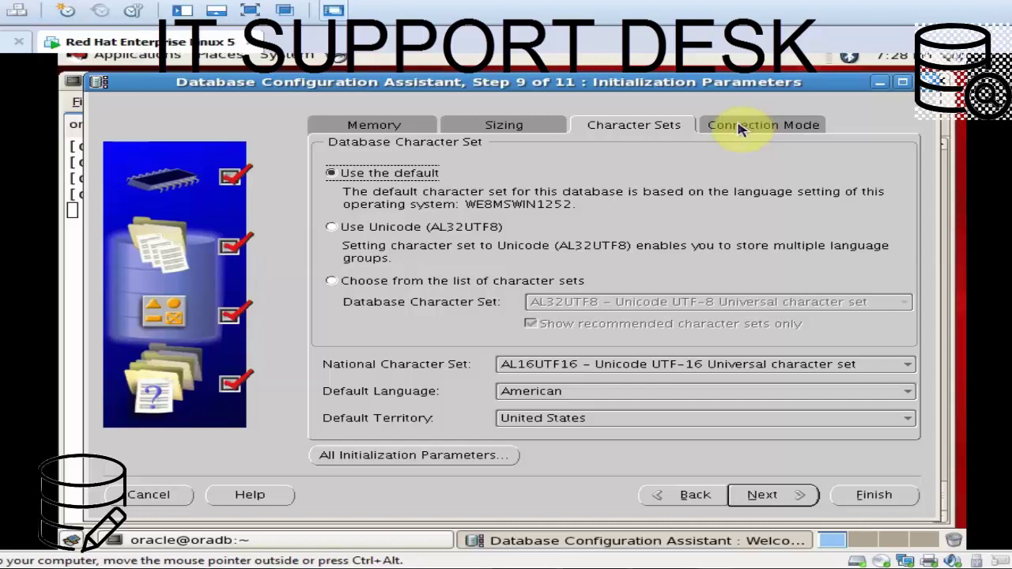
Keep Typical 403 MB Automatic Memory Management and continue to Database Storage
click(743, 126)
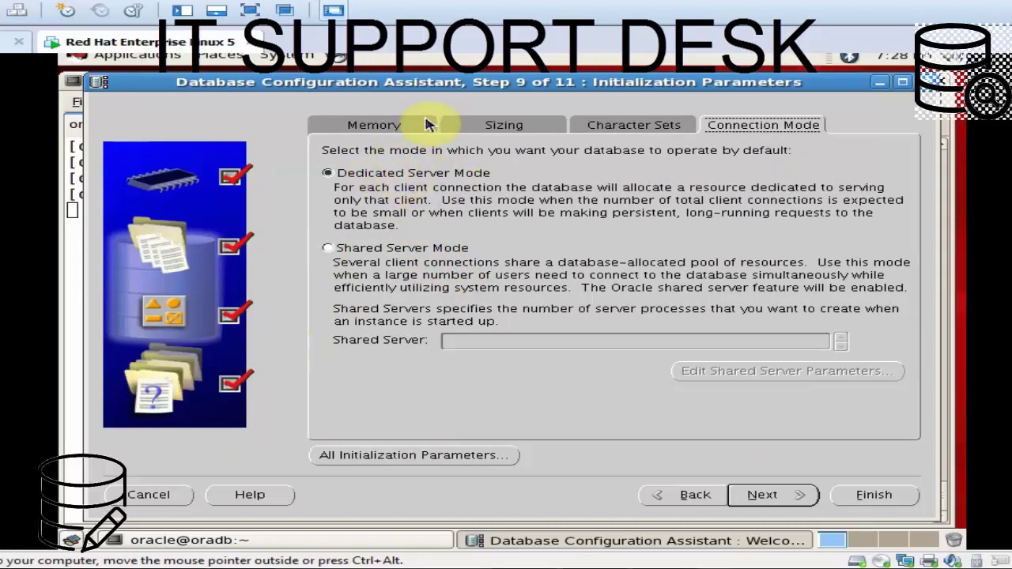
click(371, 125)
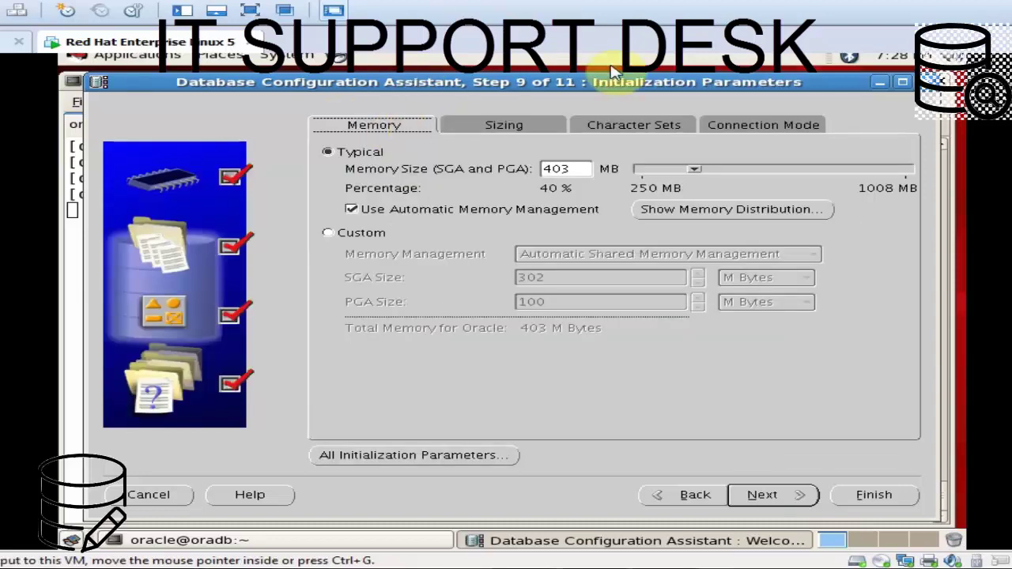
click(727, 128)
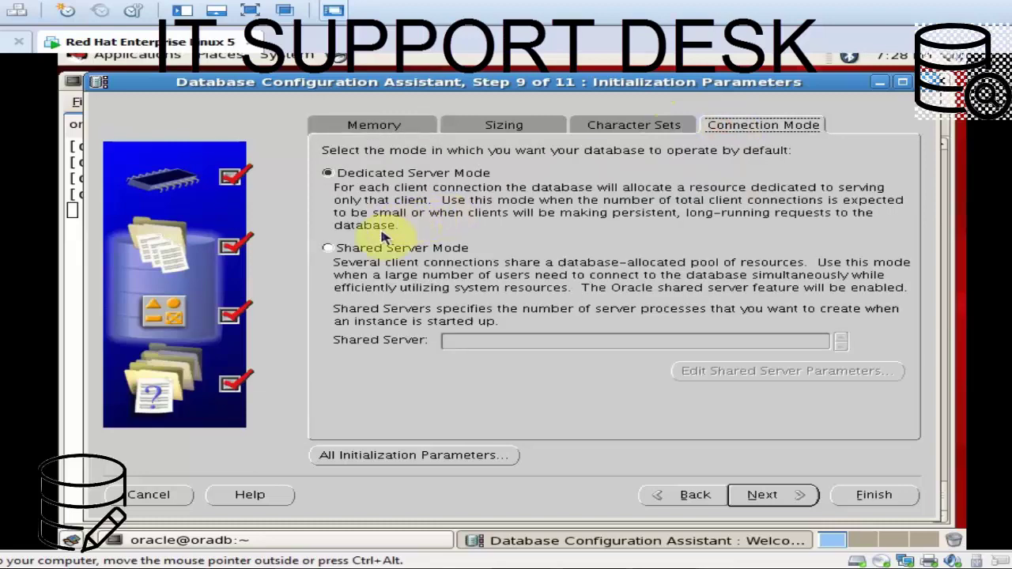
click(393, 137)
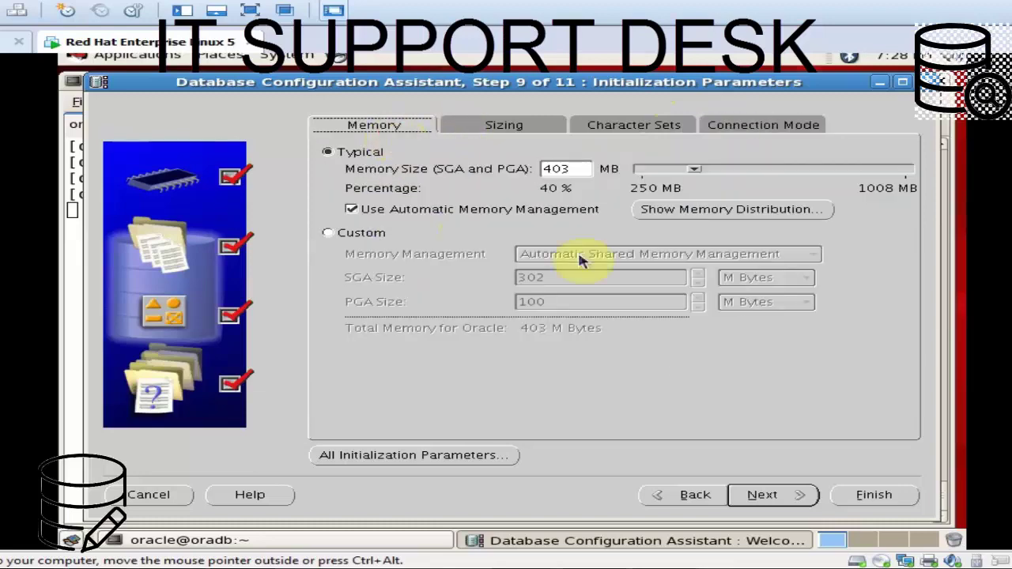
click(777, 495)
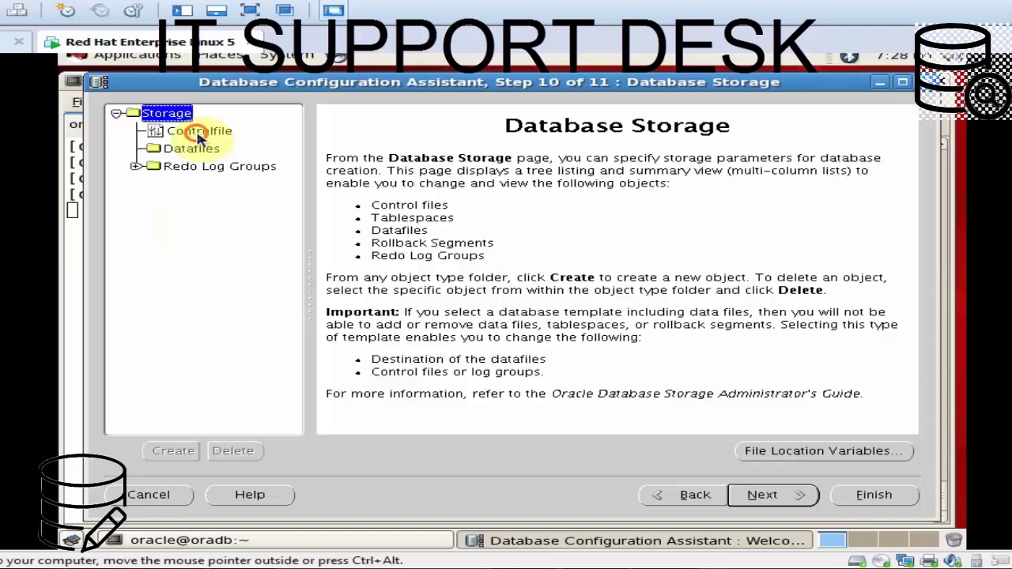
Review the Controlfile mirror locations in the storage tree, then continue
click(199, 131)
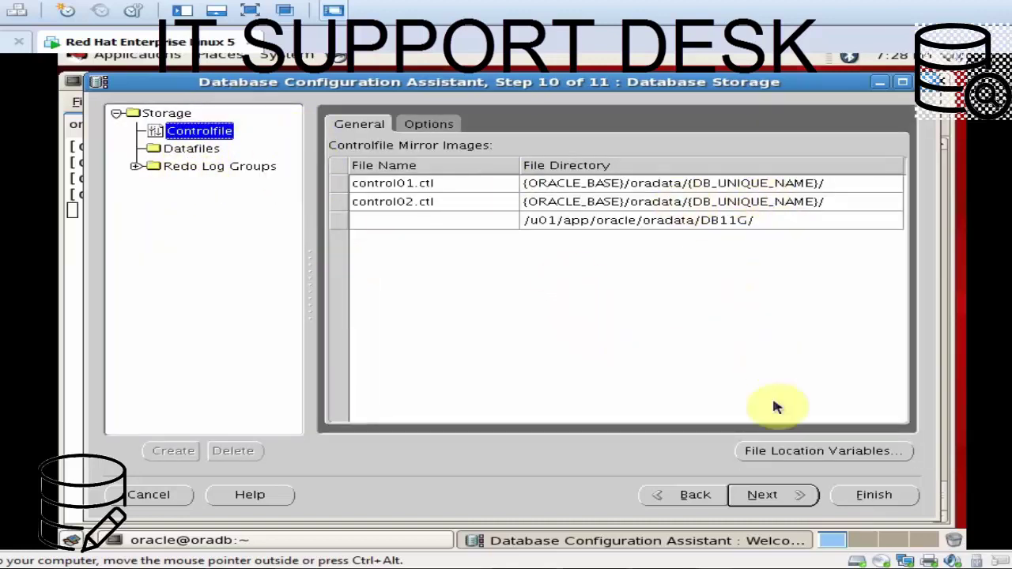
click(781, 494)
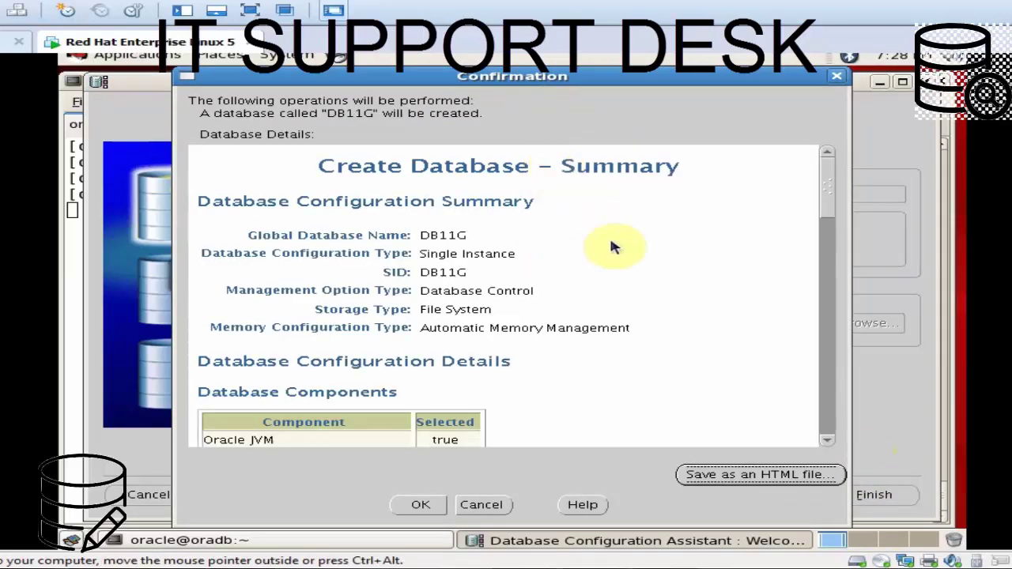
Review the DB11G creation summary and confirm it with OK
drag(823, 181, 843, 422)
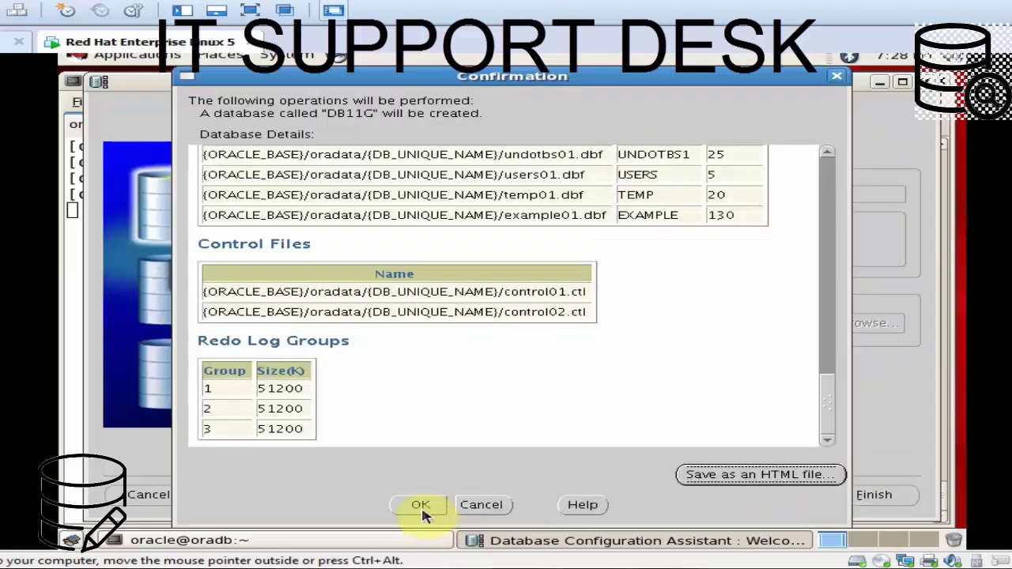
click(421, 510)
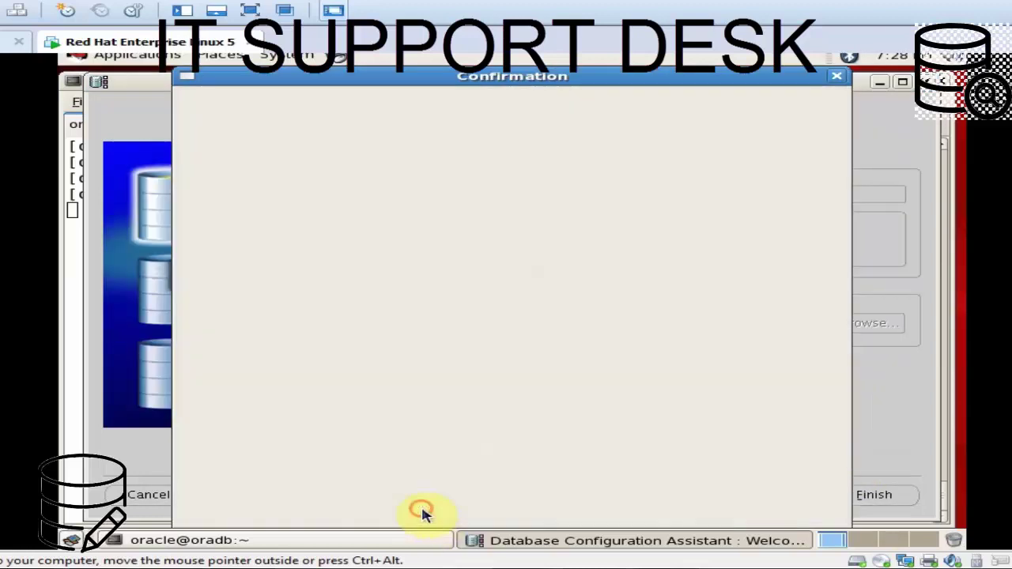